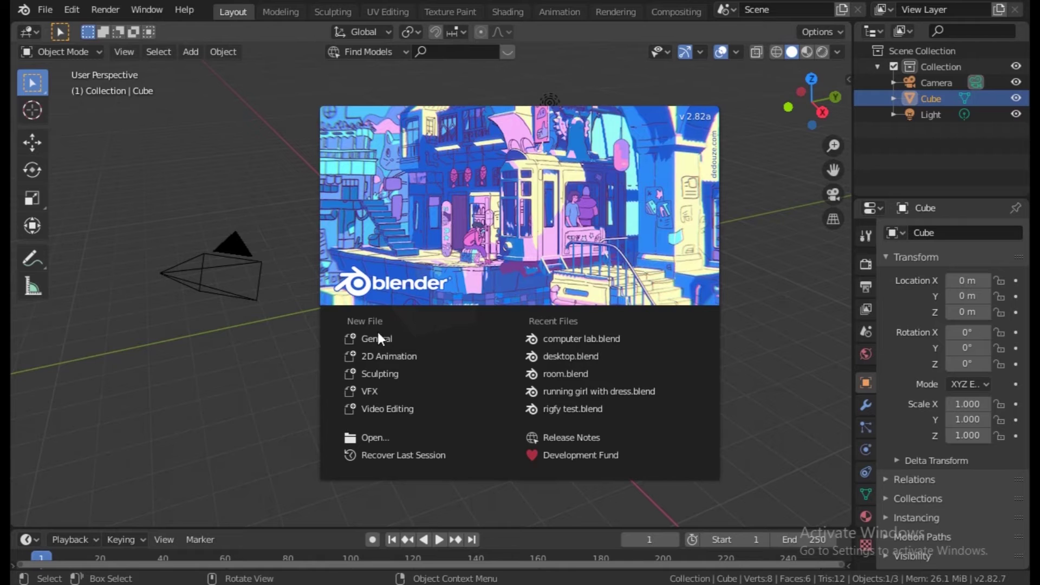
Start a new General file and enable the Screencast Keys overlay
{"action": "left_click", "coordinate": [376, 335]}
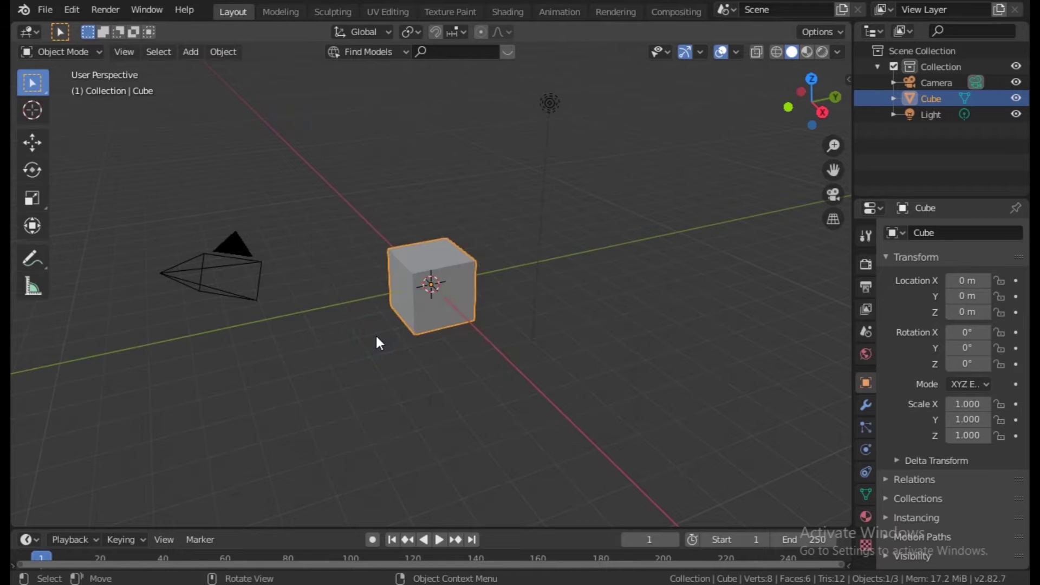
{"action": "left_click", "coordinate": [236, 265]}
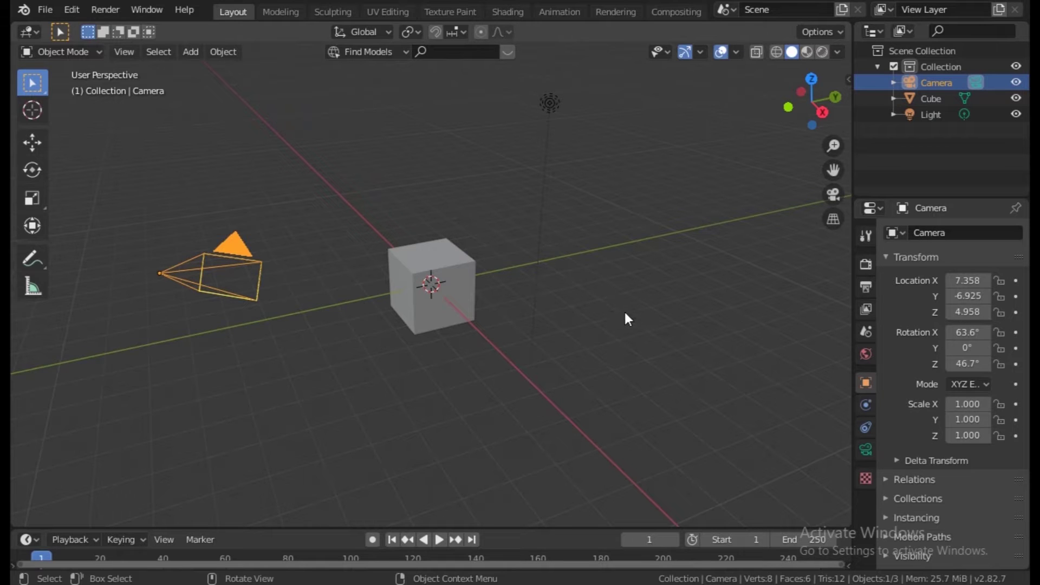
{"action": "key", "text": "n"}
{"action": "left_click", "coordinate": [842, 403]}
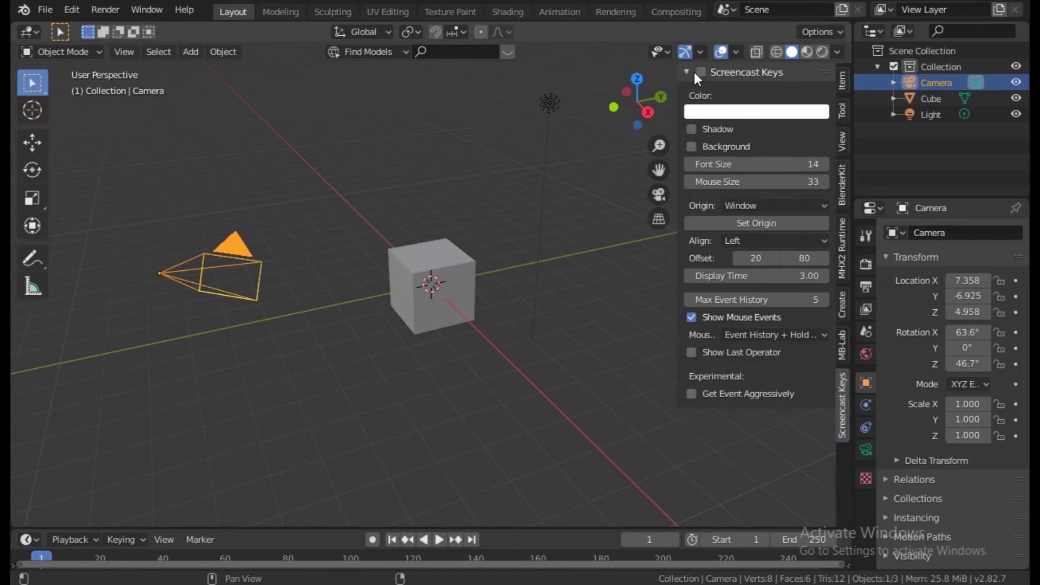
{"action": "left_click", "coordinate": [701, 72]}
{"action": "left_click", "coordinate": [702, 79]}
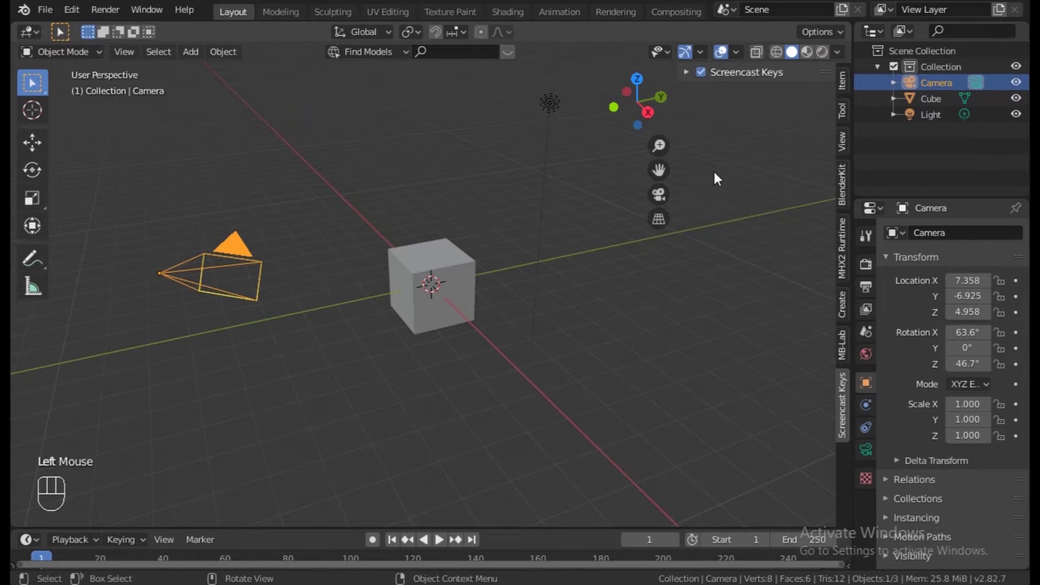
{"action": "key", "text": "n"}
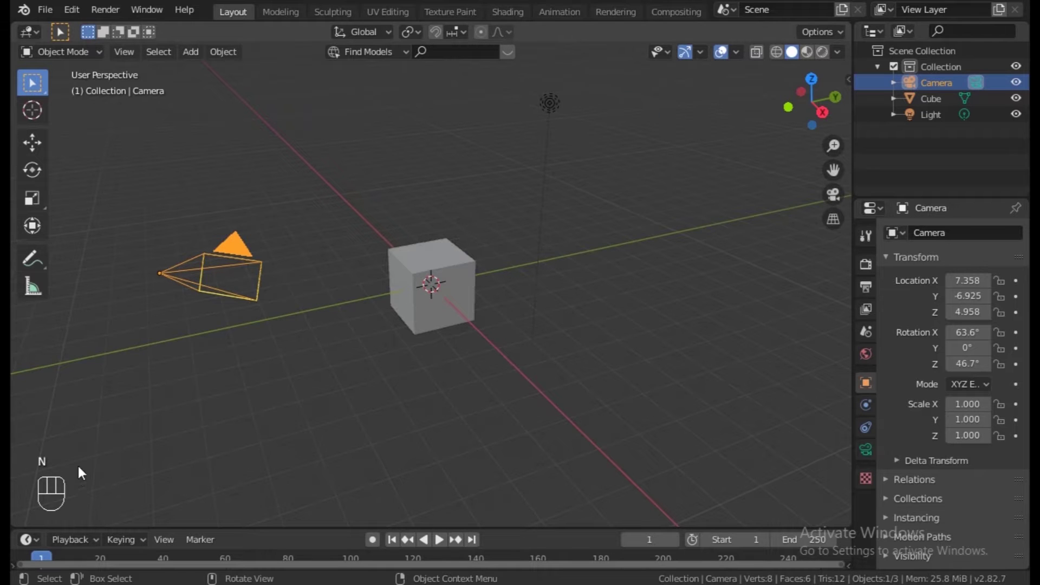
Delete the default camera and light from the scene, leaving only the cube
{"action": "left_click", "coordinate": [256, 287]}
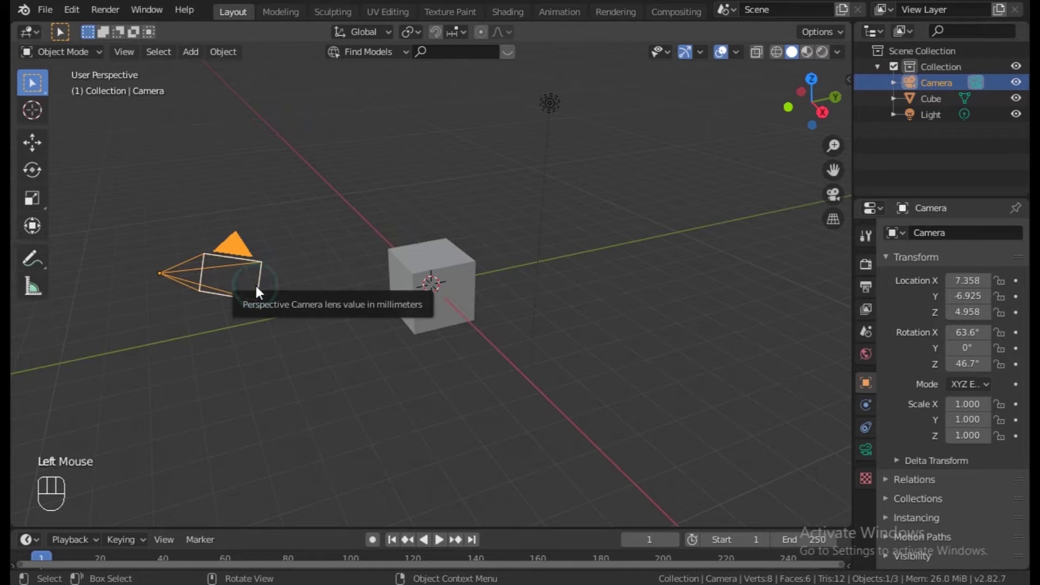
{"action": "key", "text": "x"}
{"action": "left_click", "coordinate": [256, 287]}
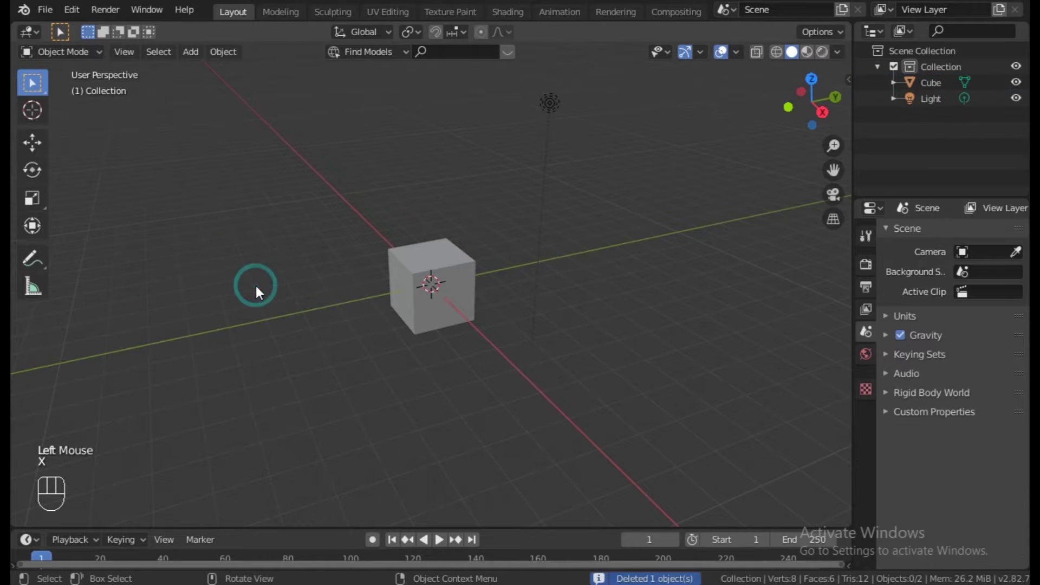
{"action": "left_click", "coordinate": [544, 202]}
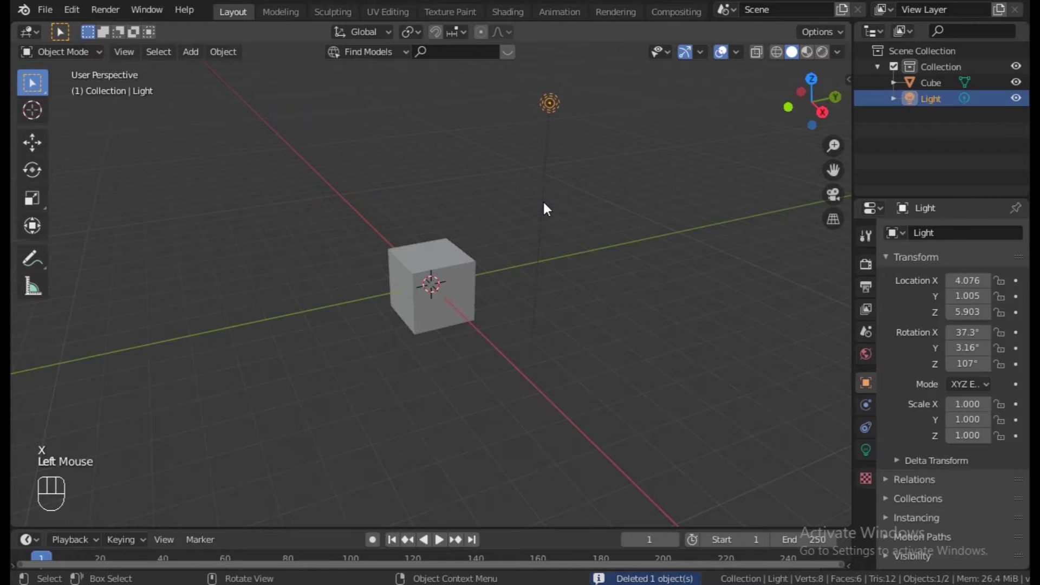
{"action": "key", "text": "x"}
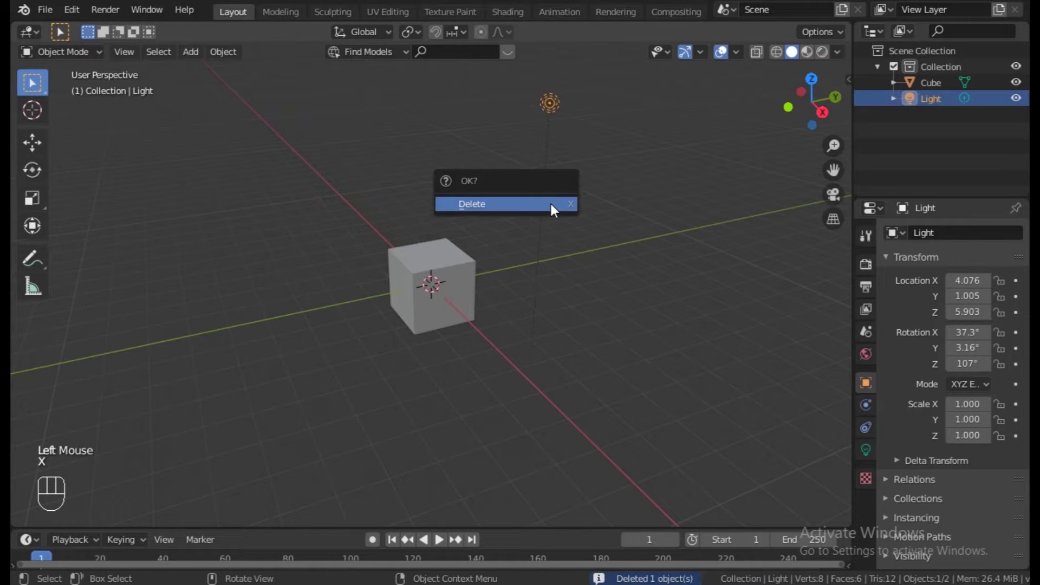
{"action": "left_click", "coordinate": [532, 205]}
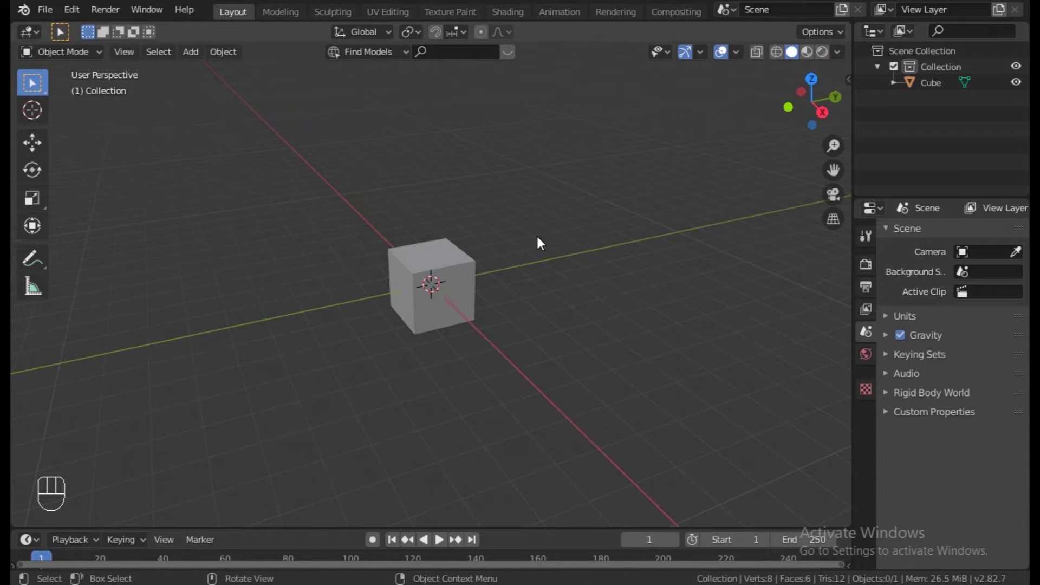
Enable Cavity and Shadow in the viewport shading options
{"action": "mouse_move", "coordinate": [443, 338]}
{"action": "middle_mouse_down"}
{"action": "mouse_move", "coordinate": [641, 302]}
{"action": "mouse_move", "coordinate": [271, 334]}
{"action": "middle_mouse_up"}
{"action": "left_click", "coordinate": [837, 52]}
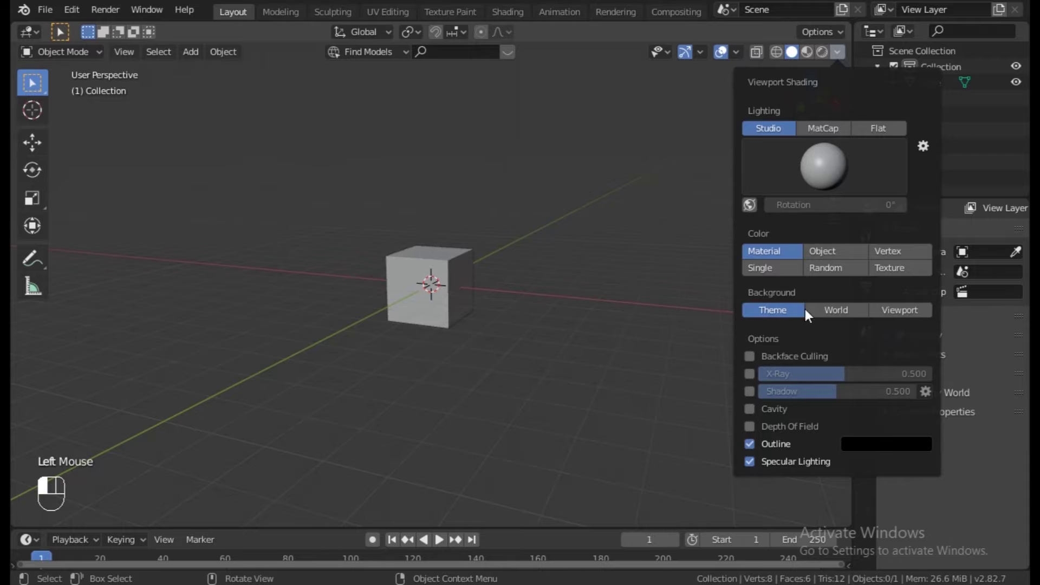
{"action": "left_click", "coordinate": [749, 408]}
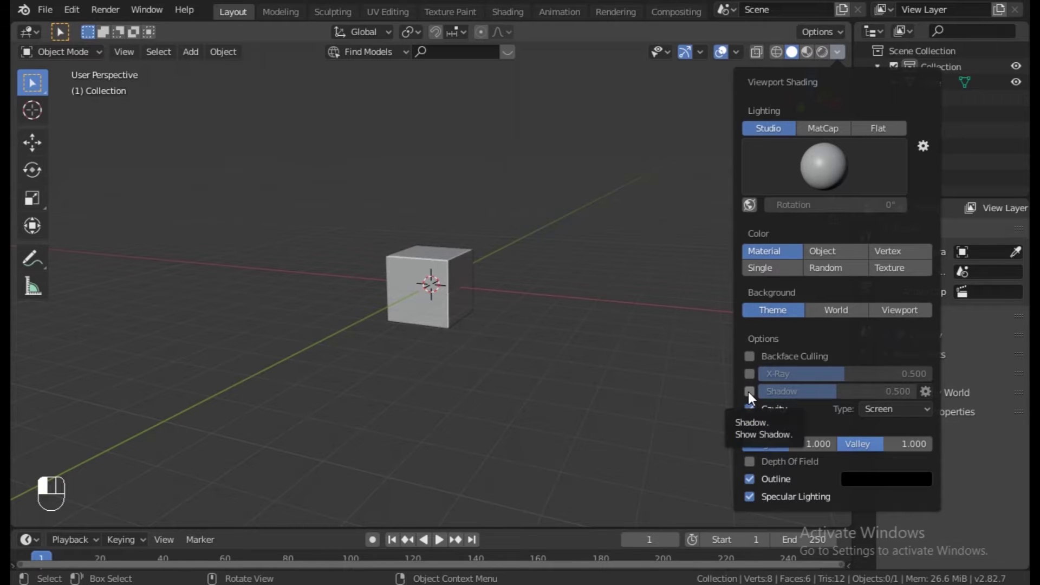
{"action": "left_click", "coordinate": [749, 391]}
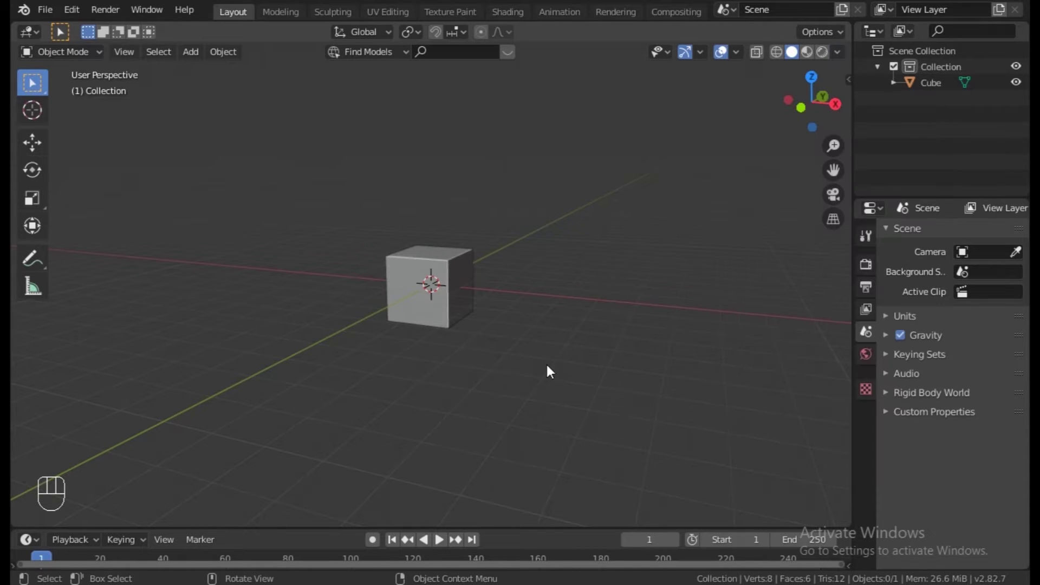
Move the cube up about 1 m along the Z axis so its base rests on the ground line
{"action": "scroll", "coordinate": [529, 367], "scroll_direction": "up", "scroll_amount": 6}
{"action": "mouse_move", "coordinate": [595, 346]}
{"action": "middle_mouse_down"}
{"action": "mouse_move", "coordinate": [513, 416]}
{"action": "mouse_move", "coordinate": [408, 446]}
{"action": "mouse_move", "coordinate": [455, 404]}
{"action": "mouse_move", "coordinate": [603, 335]}
{"action": "middle_mouse_up"}
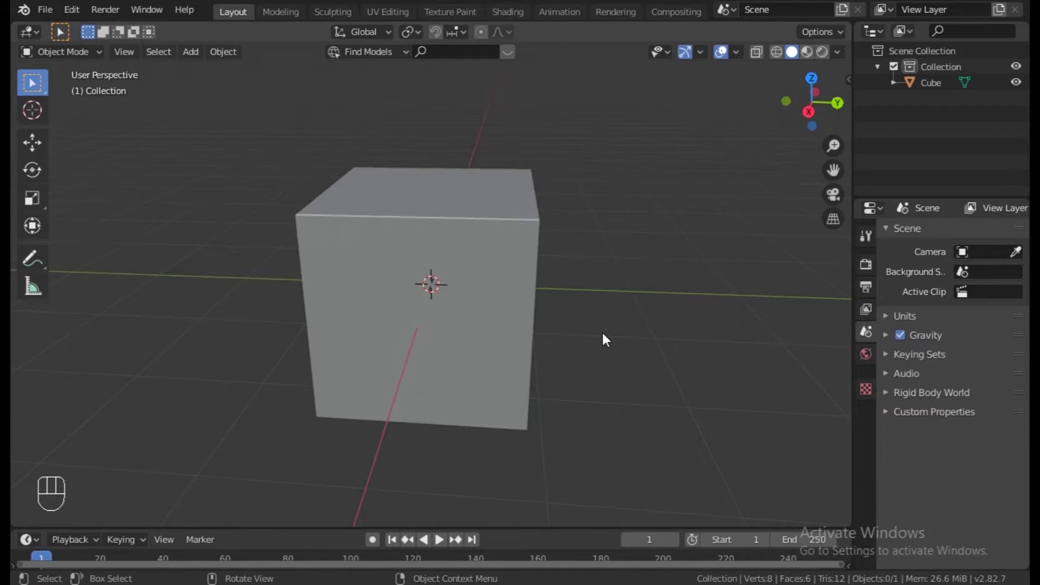
{"action": "key", "text": "KP_1"}
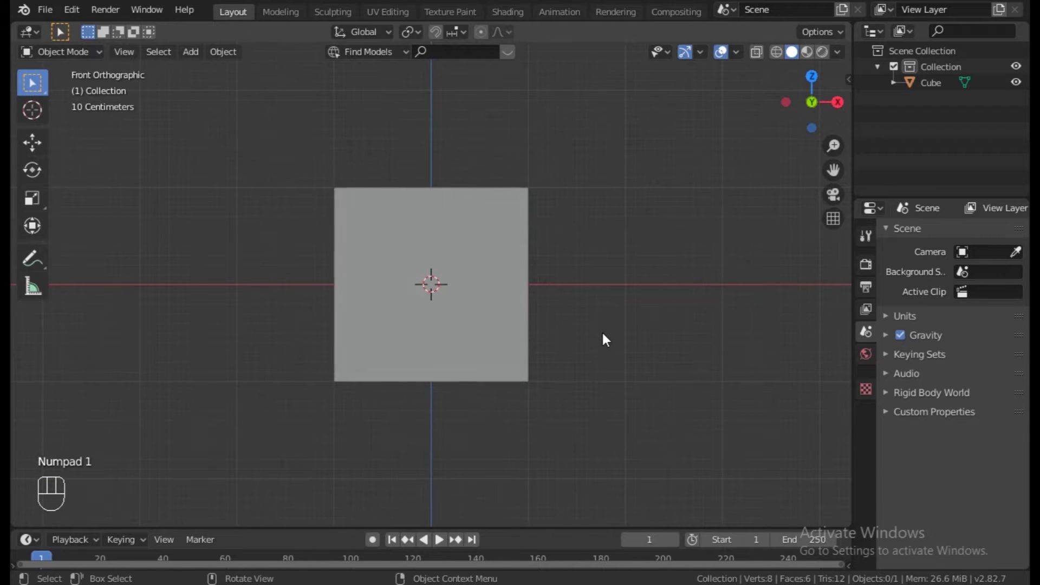
{"action": "key", "text": "KP_3"}
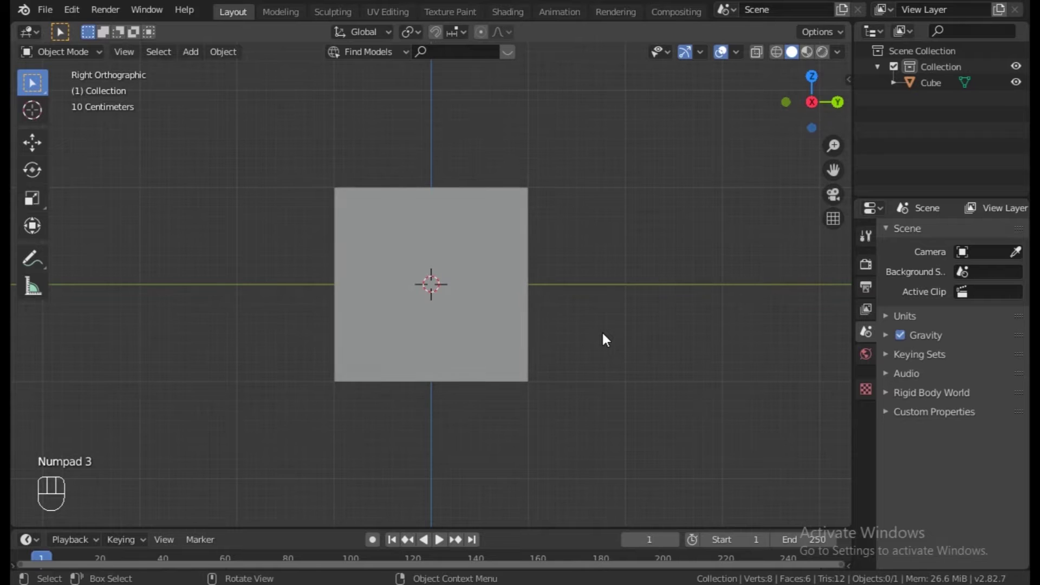
{"action": "key", "text": "KP_7"}
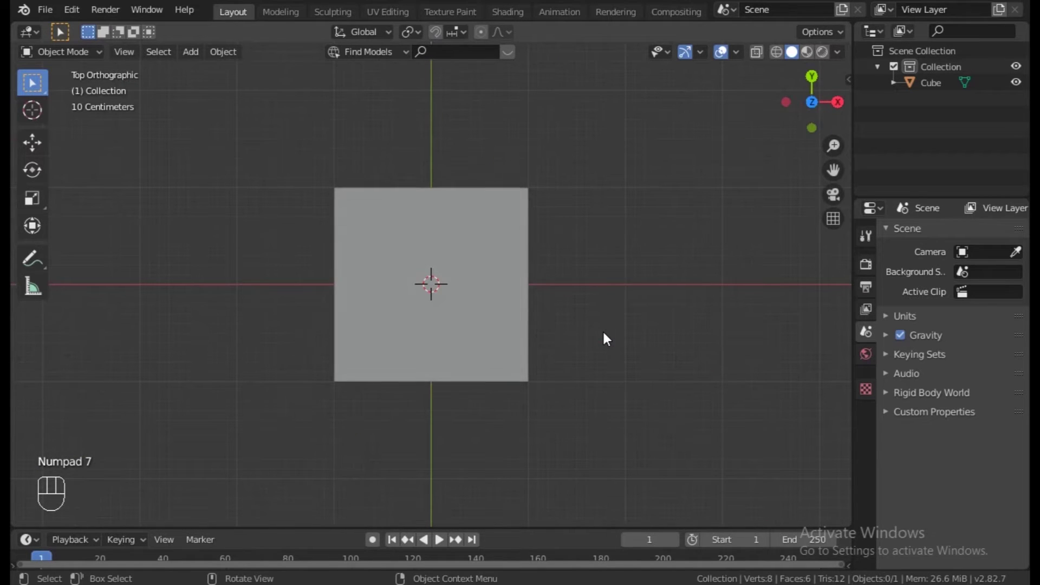
{"action": "key", "text": "KP_1"}
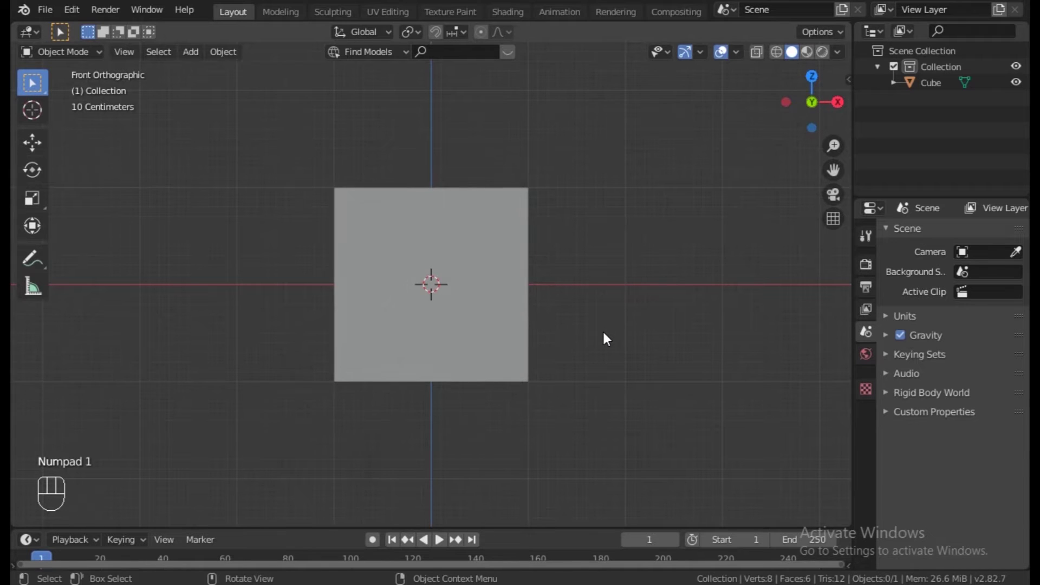
{"action": "left_click", "coordinate": [492, 335]}
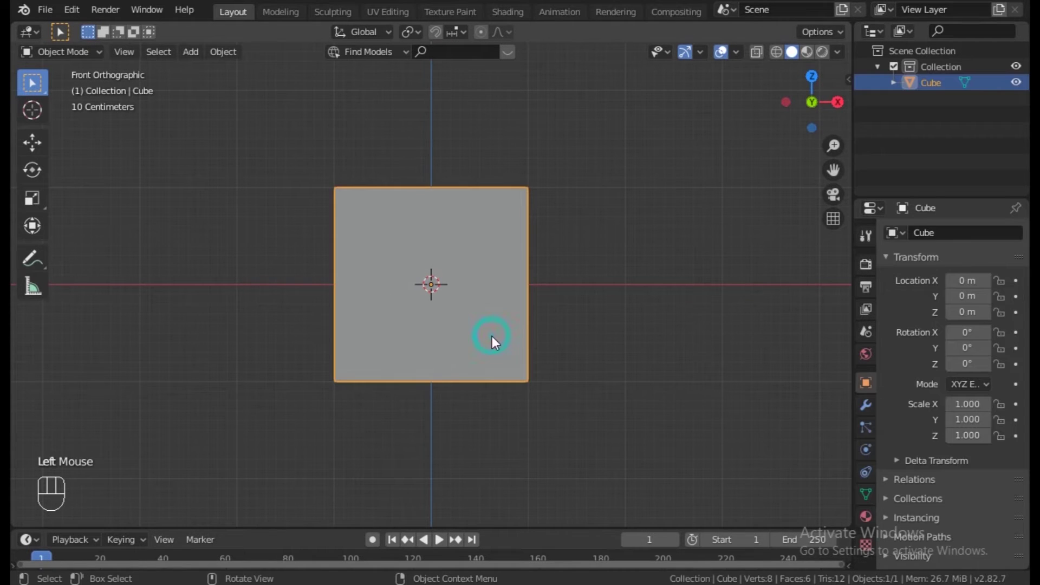
{"action": "key", "text": "g"}
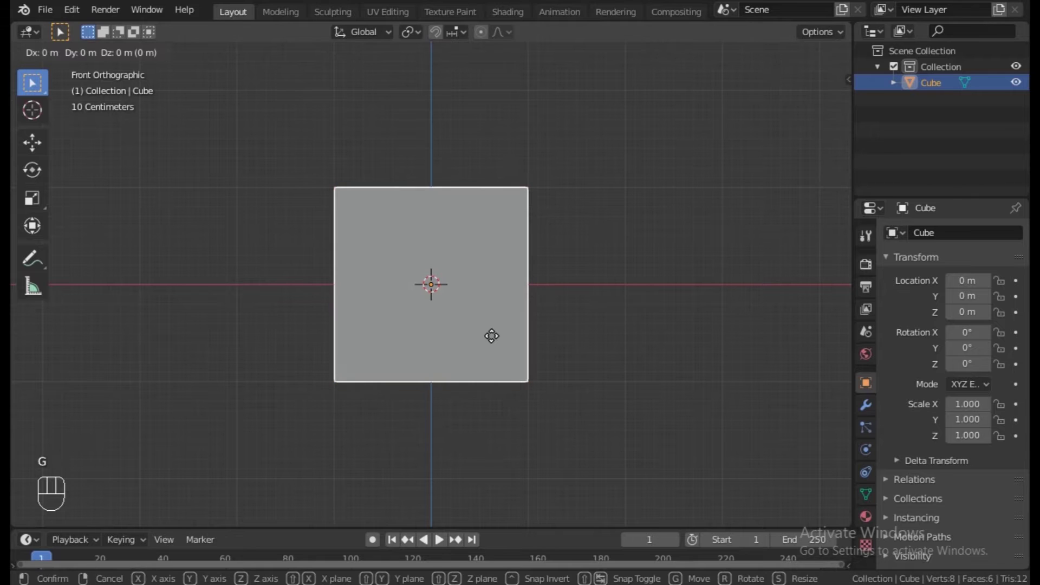
{"action": "key", "text": "z"}
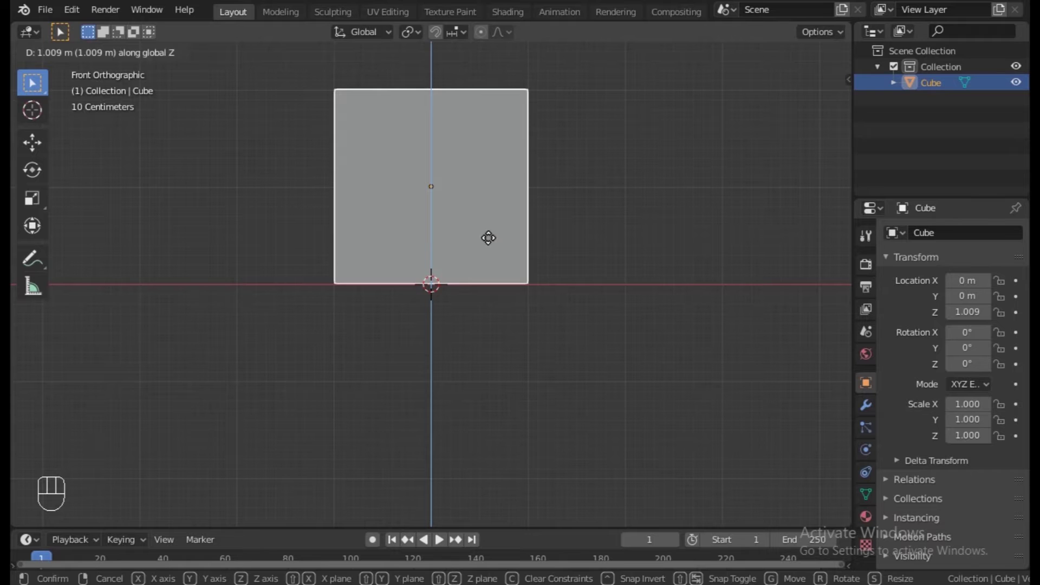
{"action": "left_click", "coordinate": [488, 238]}
{"action": "middle_click_drag", "start_coordinate": [629, 223], "coordinate": [524, 333]}
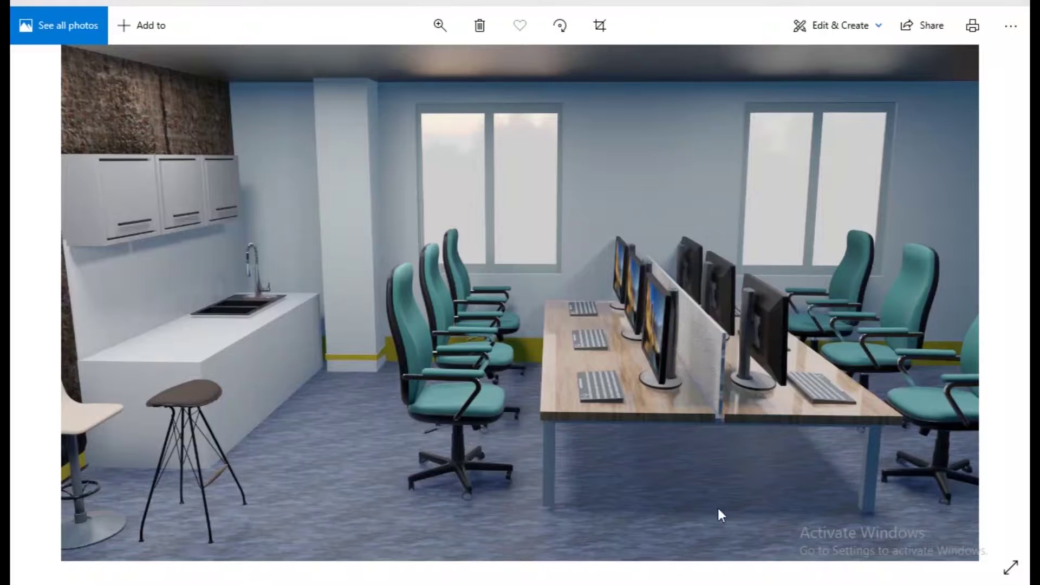
Look through the reference renders of the computer office in the photo viewer
{"action": "key", "text": "Right"}
{"action": "key", "text": "Left"}
{"action": "key", "text": "Left"}
{"action": "key", "text": "Right"}
{"action": "key", "text": "Right"}
{"action": "key", "text": "Left"}
{"action": "key", "text": "Left"}
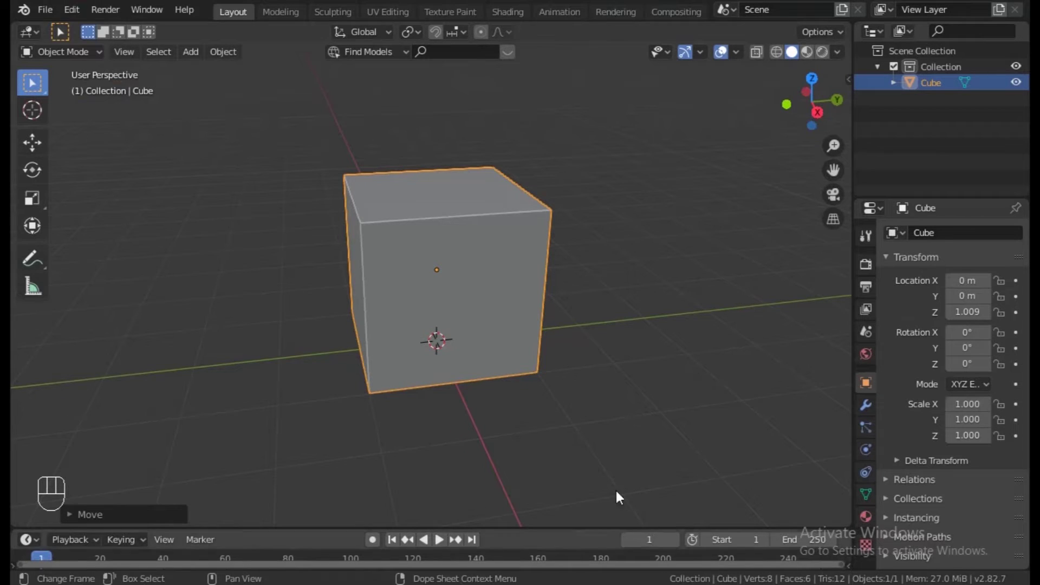
Put the cube into Edit Mode while working in the front view
{"action": "key", "text": "KP_1"}
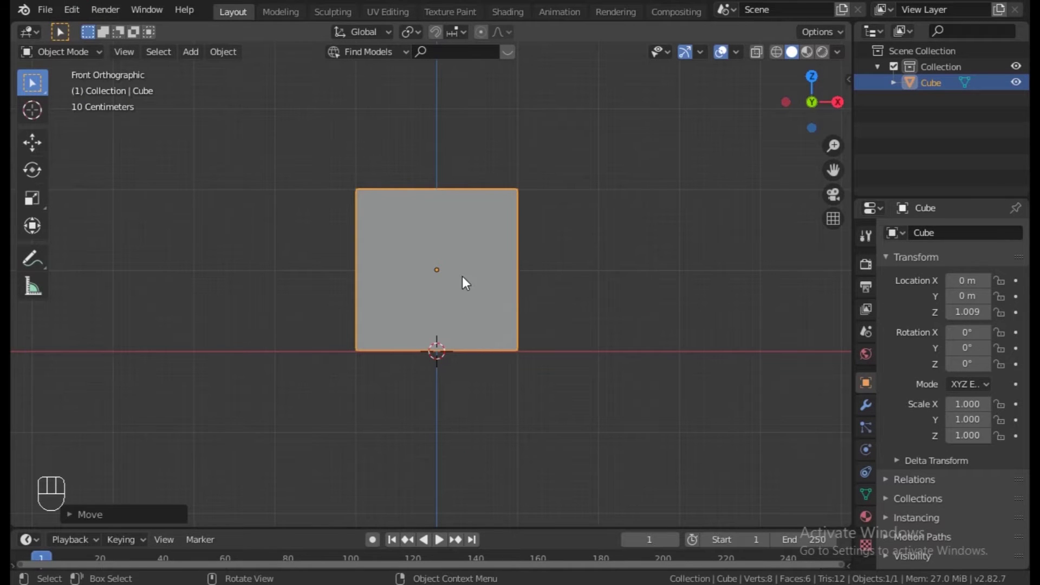
{"action": "left_click", "coordinate": [62, 51]}
{"action": "left_click", "coordinate": [66, 90]}
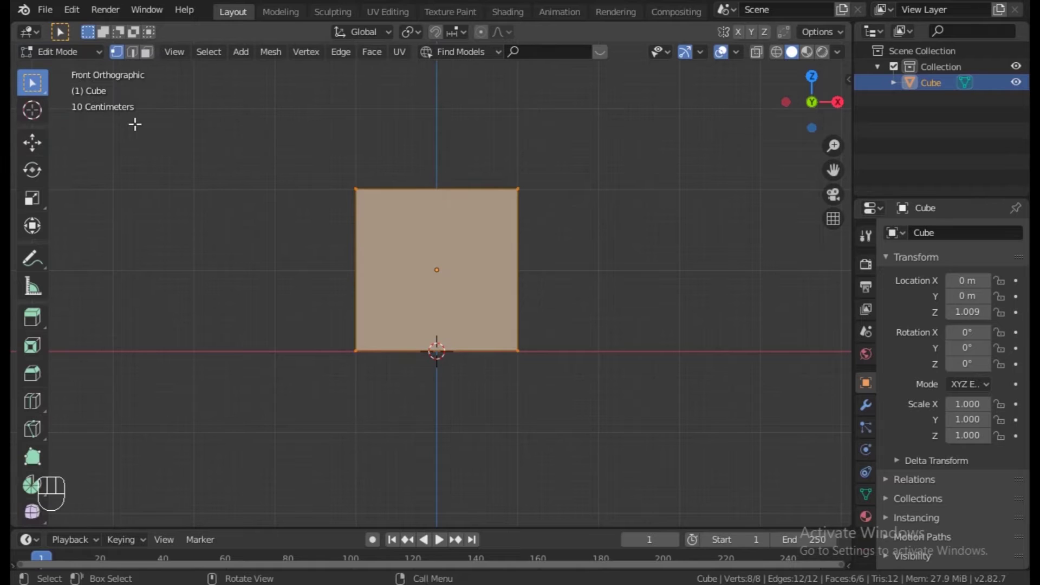
{"action": "left_click_drag", "start_coordinate": [63, 53], "coordinate": [61, 74]}
{"action": "key", "text": "Tab"}
{"action": "key", "text": "Tab"}
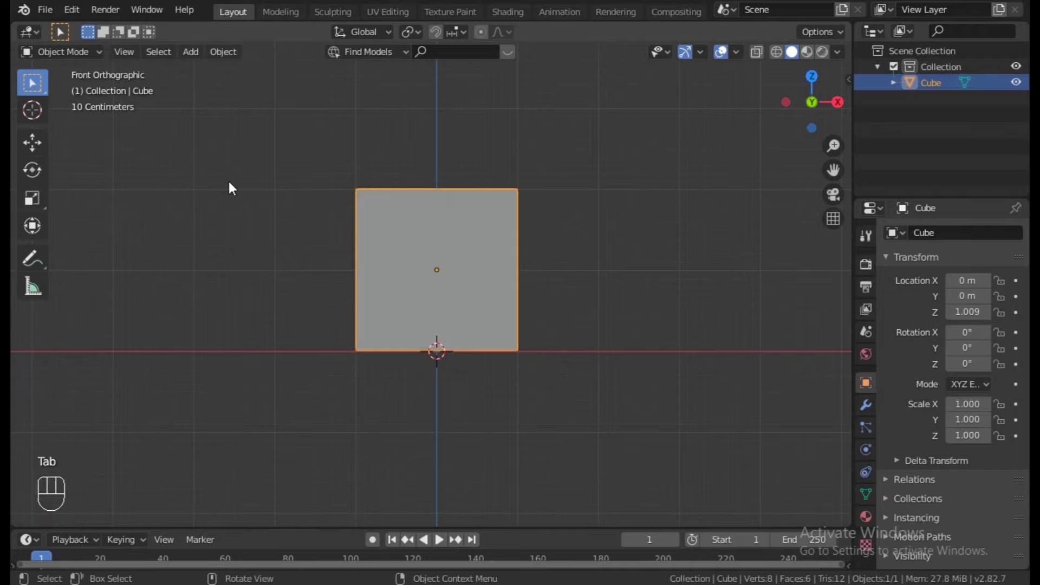
{"action": "key", "text": "Tab"}
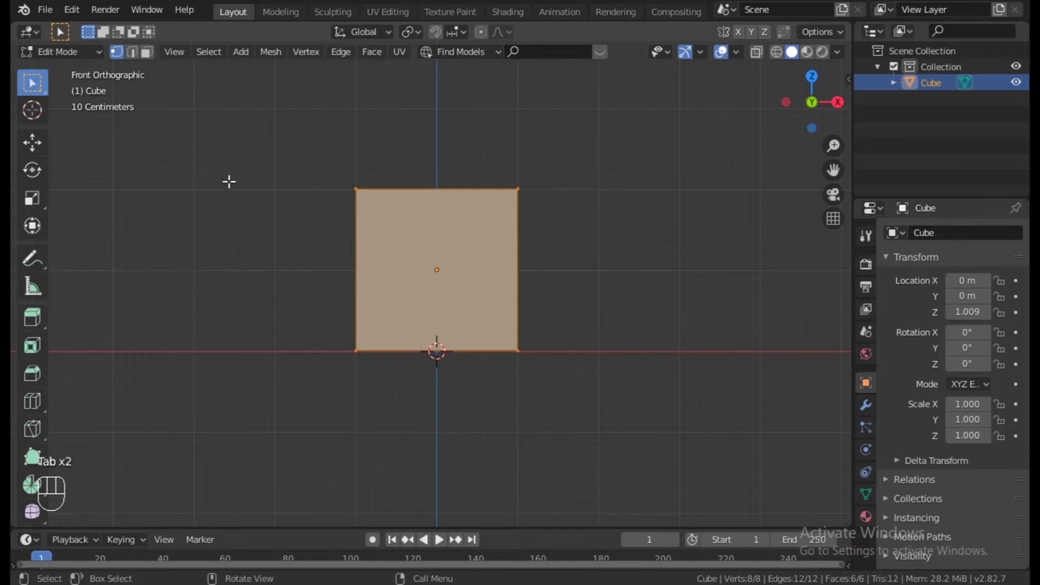
In face select mode, delete the cube's front face and its positive-X side face to open up the room
{"action": "left_click", "coordinate": [147, 51]}
{"action": "key", "text": "BackSpace"}
{"action": "key", "text": "x"}
{"action": "left_click", "coordinate": [379, 306]}
{"action": "middle_click_drag", "start_coordinate": [574, 276], "coordinate": [531, 297]}
{"action": "middle_click_drag", "start_coordinate": [669, 290], "coordinate": [504, 293]}
{"action": "left_click", "coordinate": [504, 293]}
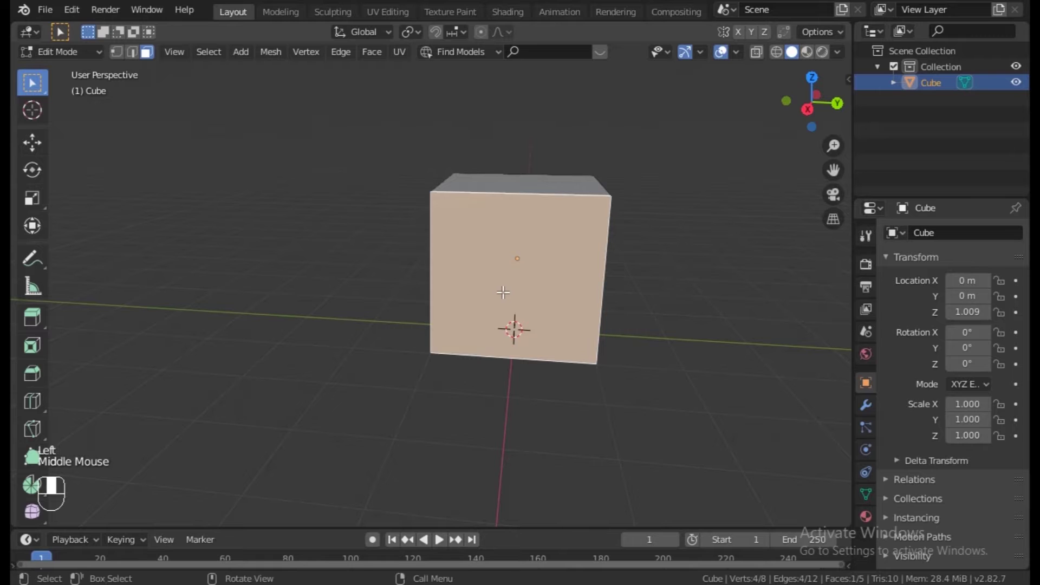
{"action": "key", "text": "x"}
{"action": "left_click", "coordinate": [443, 295]}
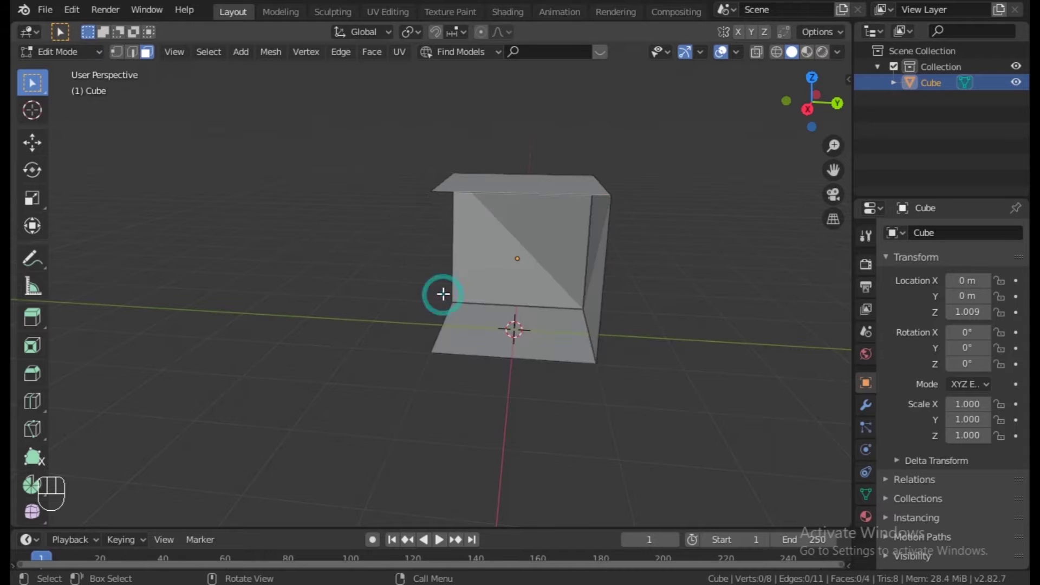
Scale the whole open box along the X axis to stretch it into a long room shell
{"action": "middle_click_drag", "start_coordinate": [471, 304], "coordinate": [760, 536]}
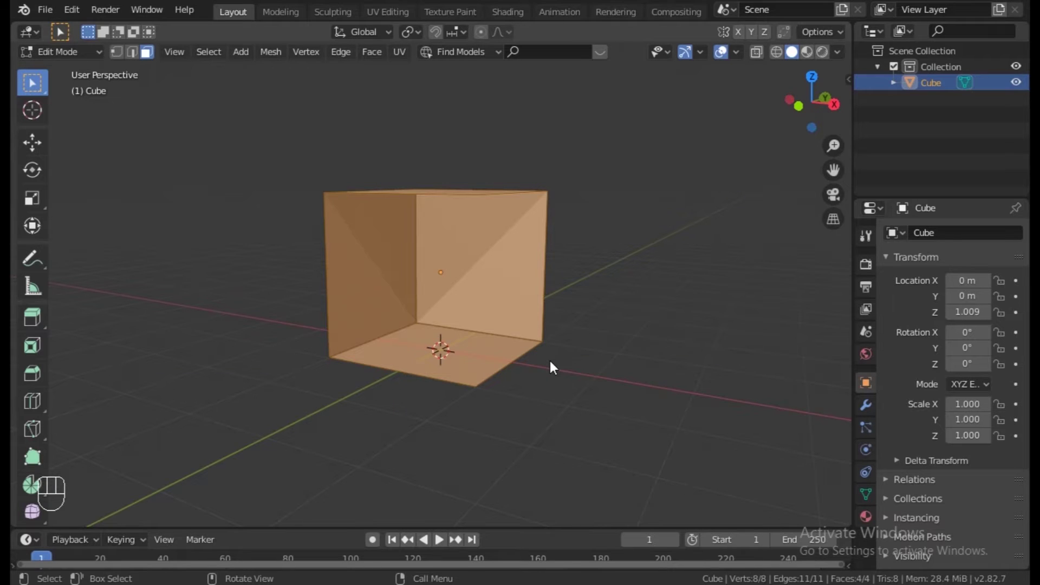
{"action": "key", "text": "s"}
{"action": "key", "text": "Escape"}
{"action": "key", "text": "s"}
{"action": "key", "text": "x"}
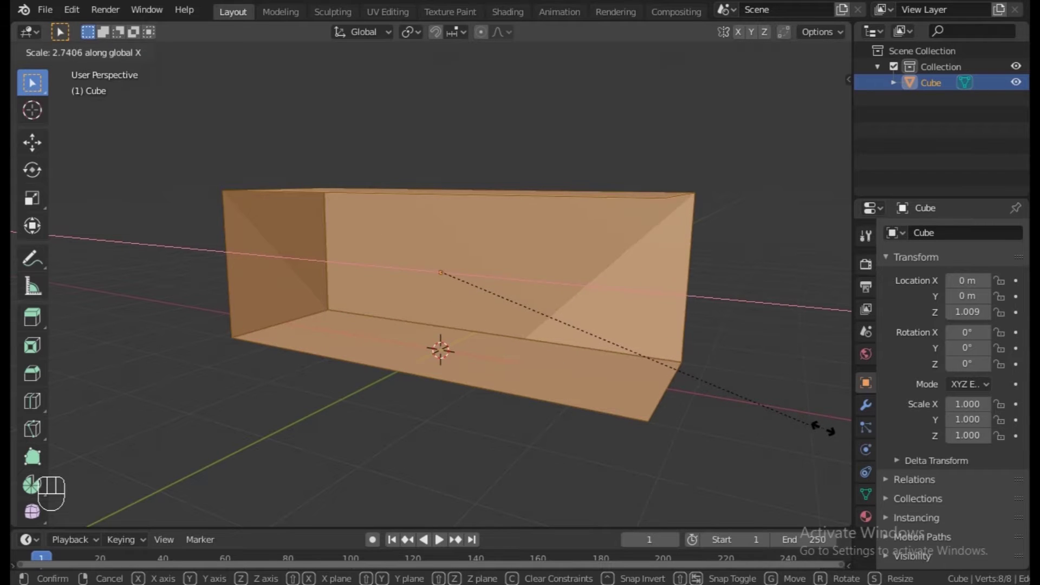
{"action": "left_click", "coordinate": [105, 440]}
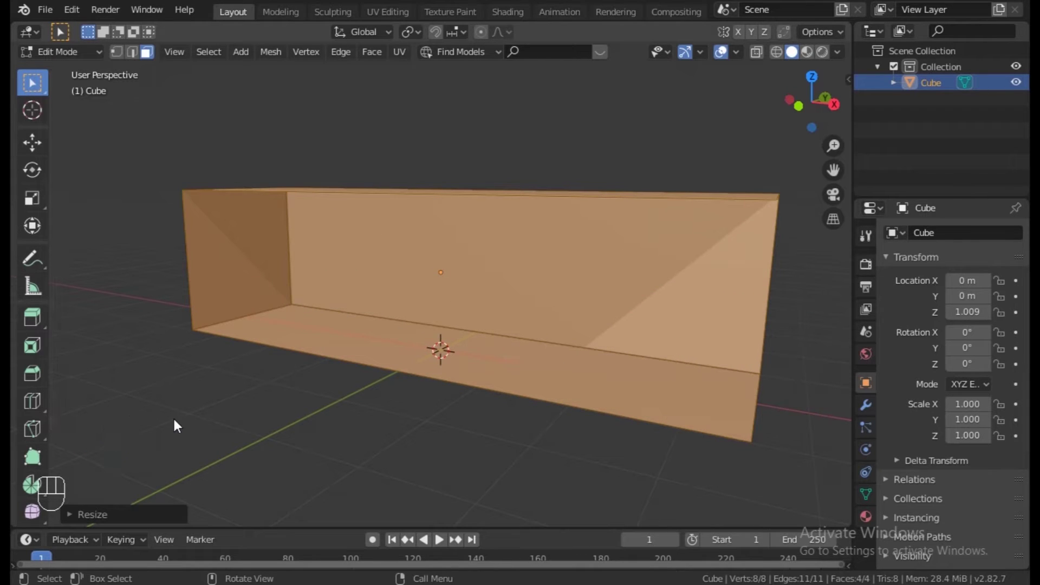
Scale the whole room shell along the Y axis by a little over 2.5 times to deepen it
{"action": "key", "text": "s"}
{"action": "key", "text": "y"}
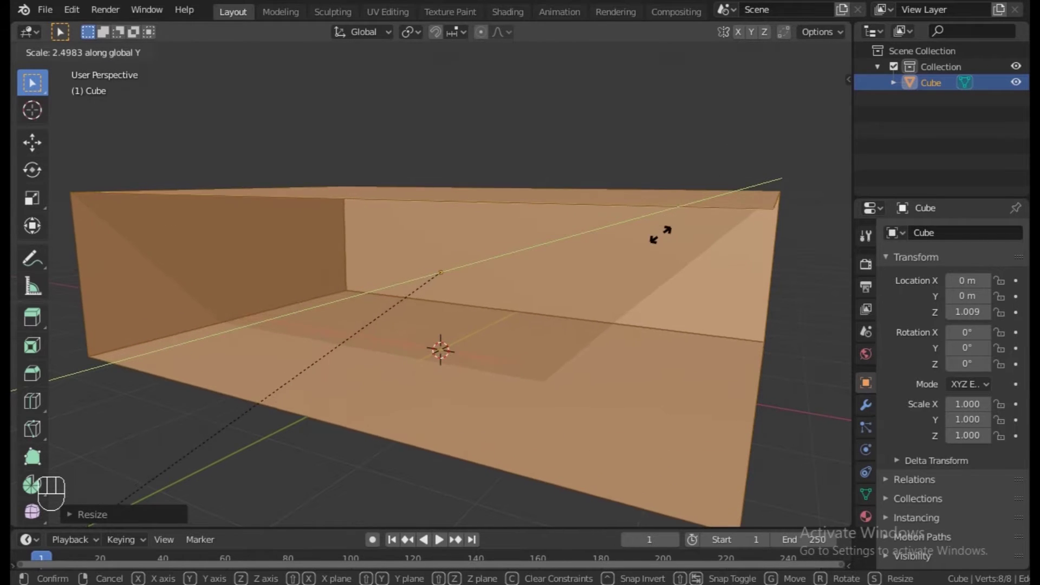
{"action": "left_click", "coordinate": [629, 278]}
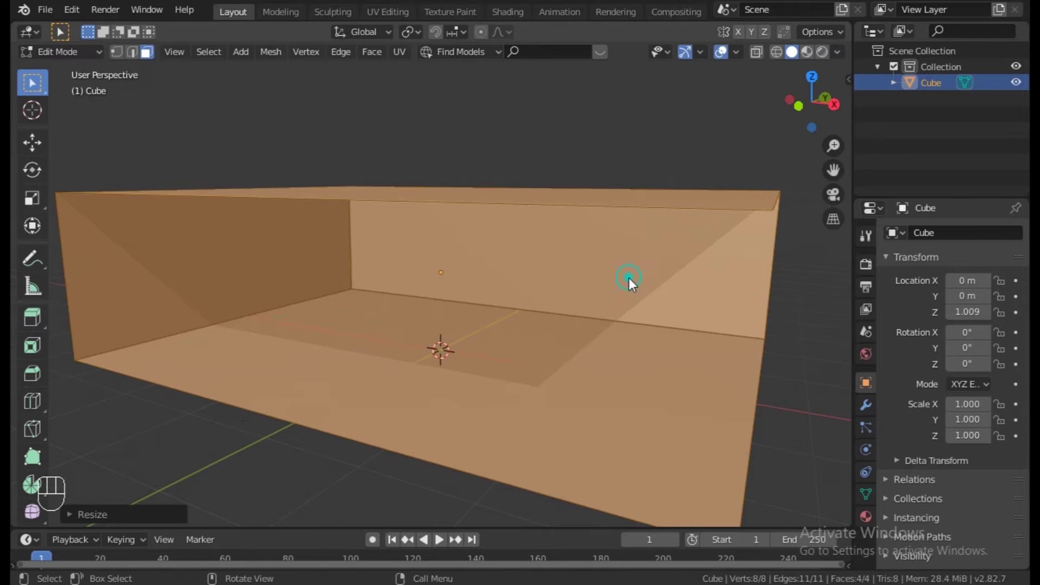
{"action": "mouse_move", "coordinate": [590, 415]}
{"action": "middle_mouse_down"}
{"action": "mouse_move", "coordinate": [642, 398]}
{"action": "mouse_move", "coordinate": [661, 421]}
{"action": "mouse_move", "coordinate": [617, 434]}
{"action": "mouse_move", "coordinate": [546, 405]}
{"action": "mouse_move", "coordinate": [496, 411]}
{"action": "mouse_move", "coordinate": [576, 398]}
{"action": "mouse_move", "coordinate": [600, 399]}
{"action": "mouse_move", "coordinate": [604, 412]}
{"action": "middle_mouse_up"}
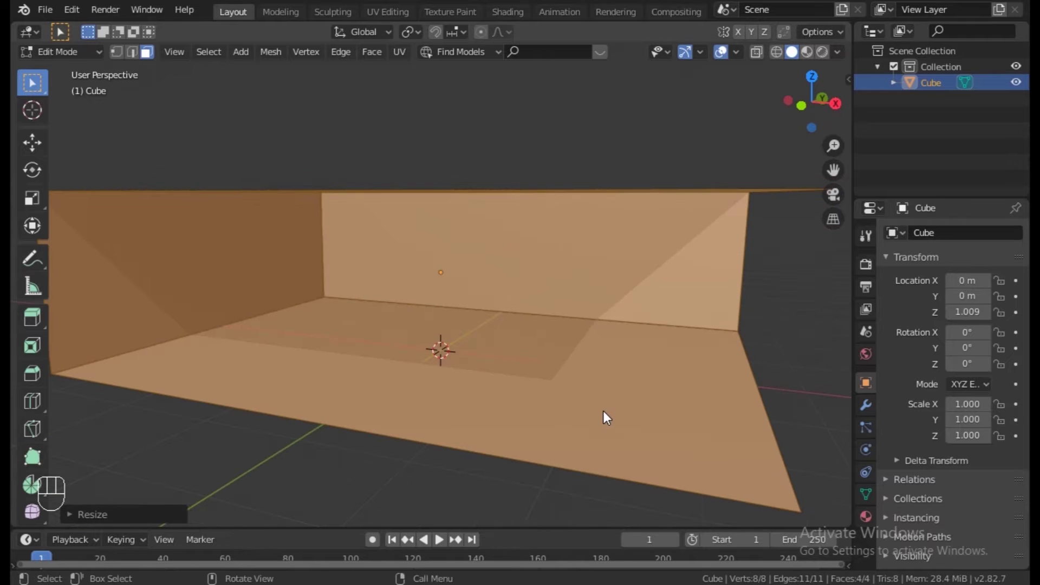
Scale the whole room shell along the Z axis to make the room taller
{"action": "scroll", "coordinate": [591, 375], "scroll_direction": "down", "scroll_amount": 3}
{"action": "key", "text": "s"}
{"action": "key", "text": "z"}
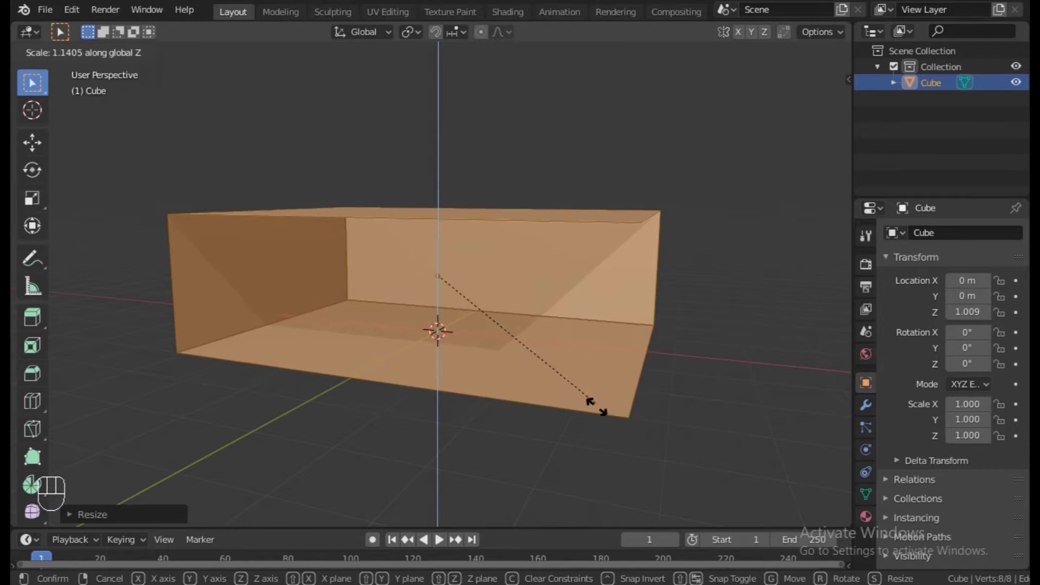
{"action": "left_click", "coordinate": [611, 457]}
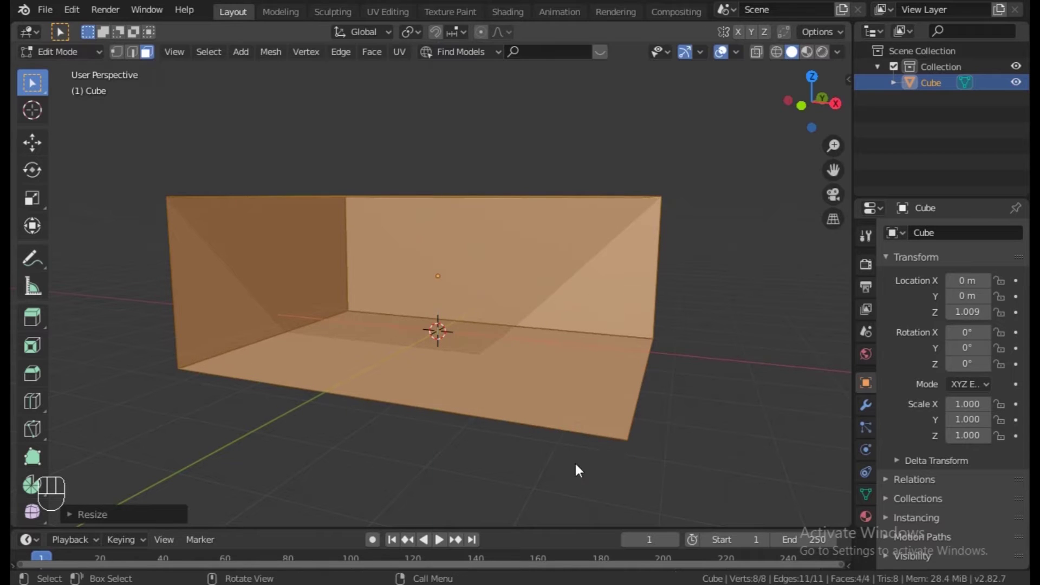
In the front view, raise the whole room shell about 0.43 m along Z so its floor sits at ground level
{"action": "key", "text": "KP_1"}
{"action": "key", "text": "g"}
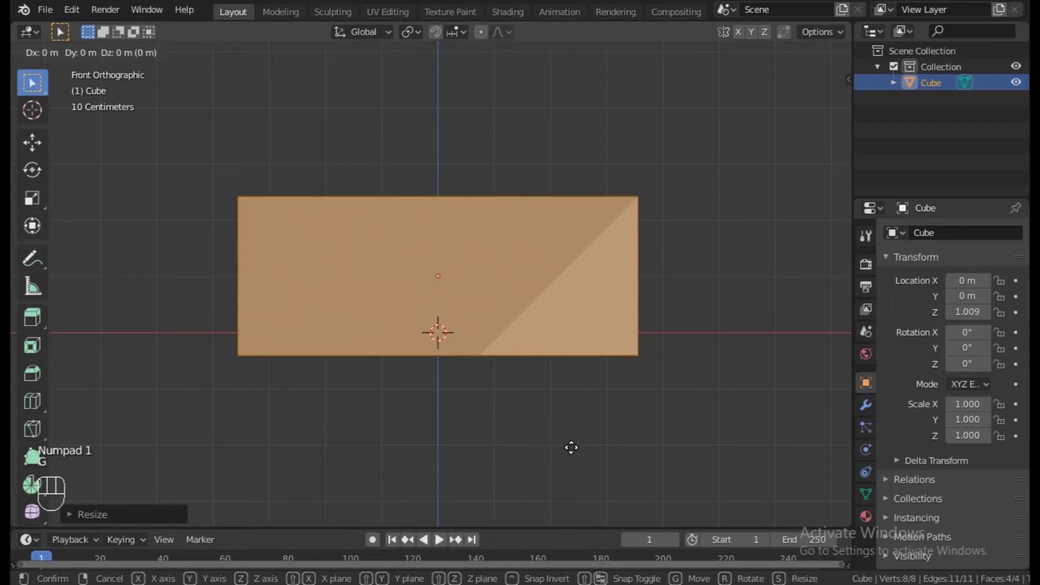
{"action": "key", "text": "z"}
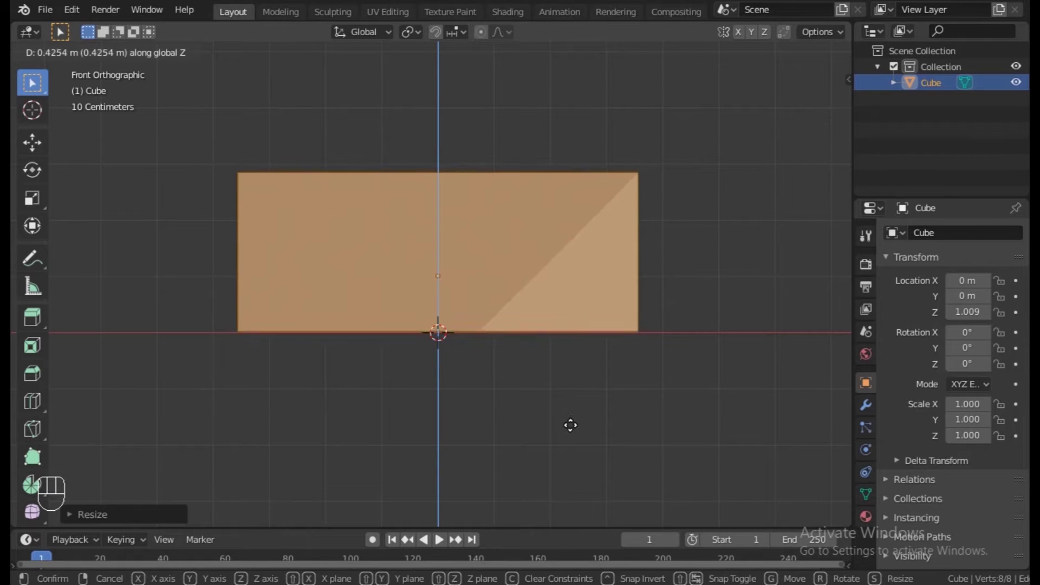
{"action": "left_click", "coordinate": [590, 396]}
Switch to the Photos app and browse the office reference renders to compare the room's proportions
{"action": "middle_click_drag", "start_coordinate": [648, 358], "coordinate": [690, 383]}
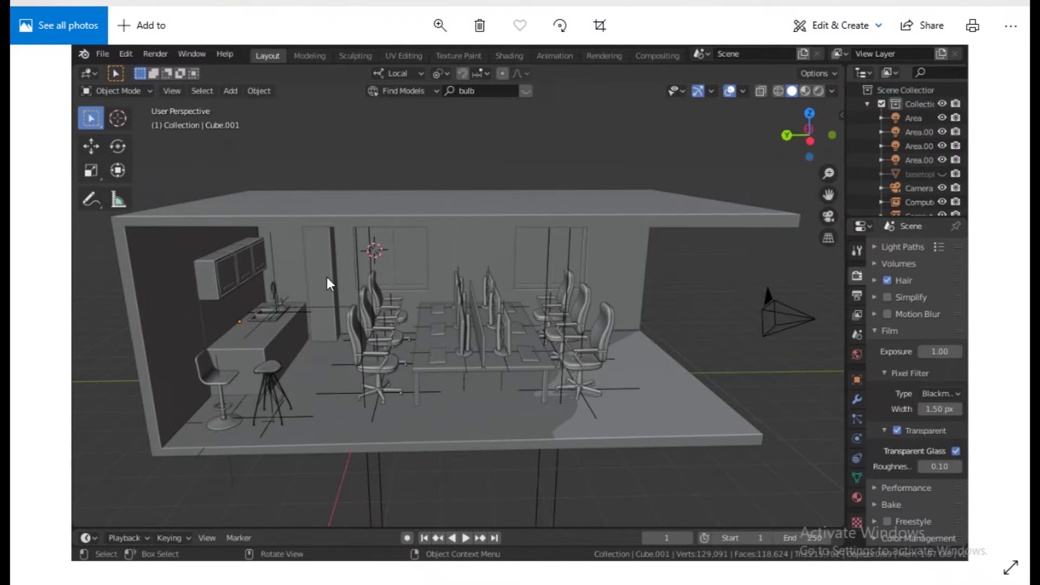
{"action": "key", "text": "Right"}
{"action": "key", "text": "Right"}
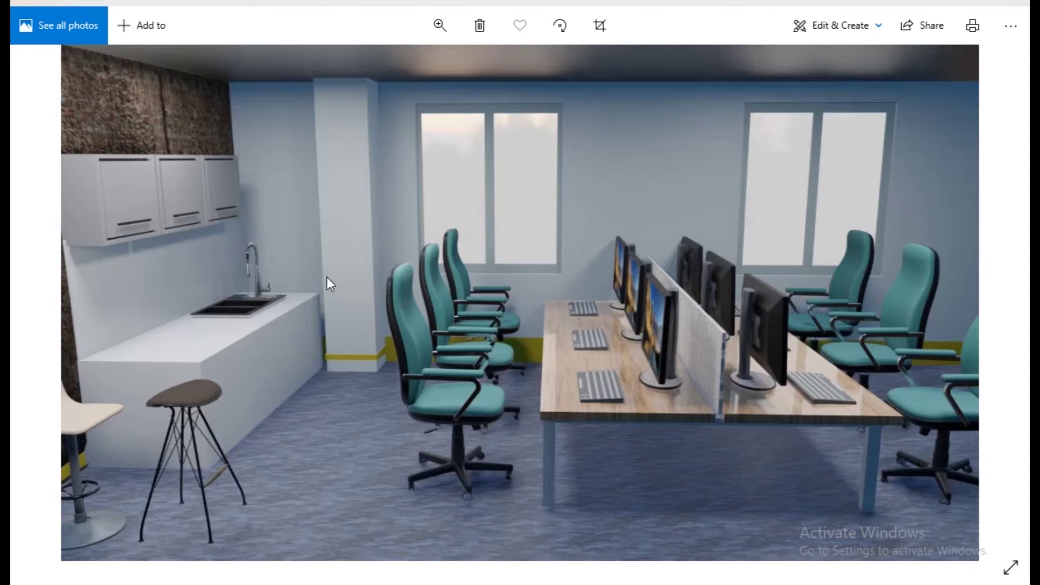
{"action": "key", "text": "Right"}
{"action": "key", "text": "Right"}
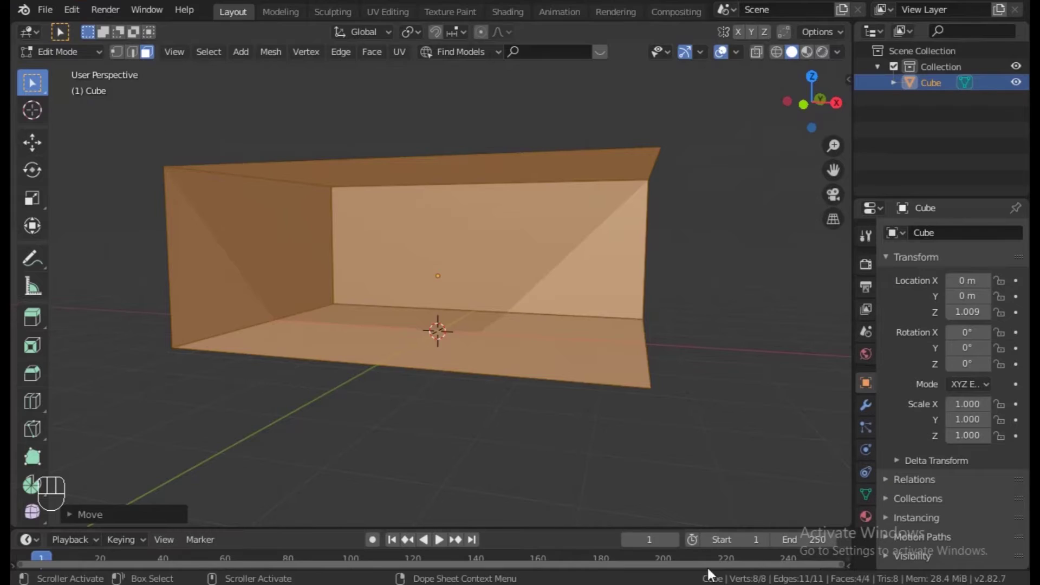
Back in Blender, select the entire room shell and scale it along the X axis by about 1.18
{"action": "left_click", "coordinate": [644, 418]}
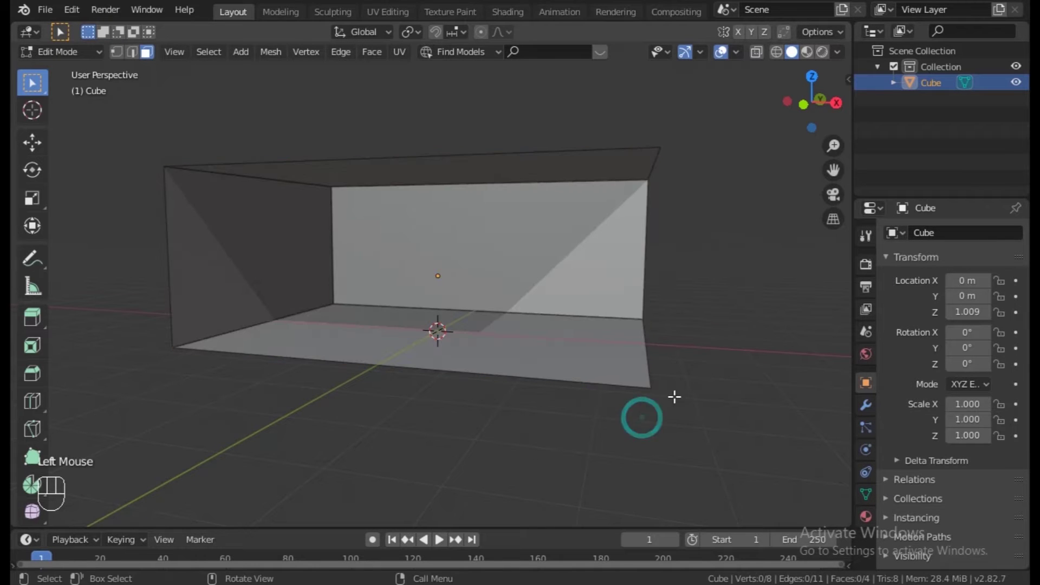
{"action": "middle_click_drag", "start_coordinate": [724, 347], "coordinate": [839, 361]}
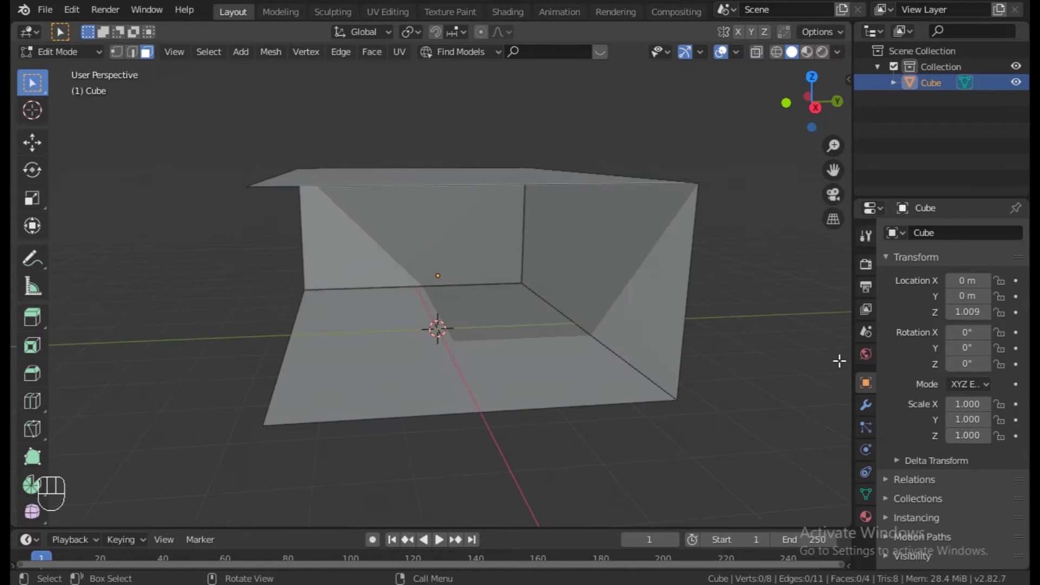
{"action": "middle_click_drag", "start_coordinate": [619, 389], "coordinate": [733, 388]}
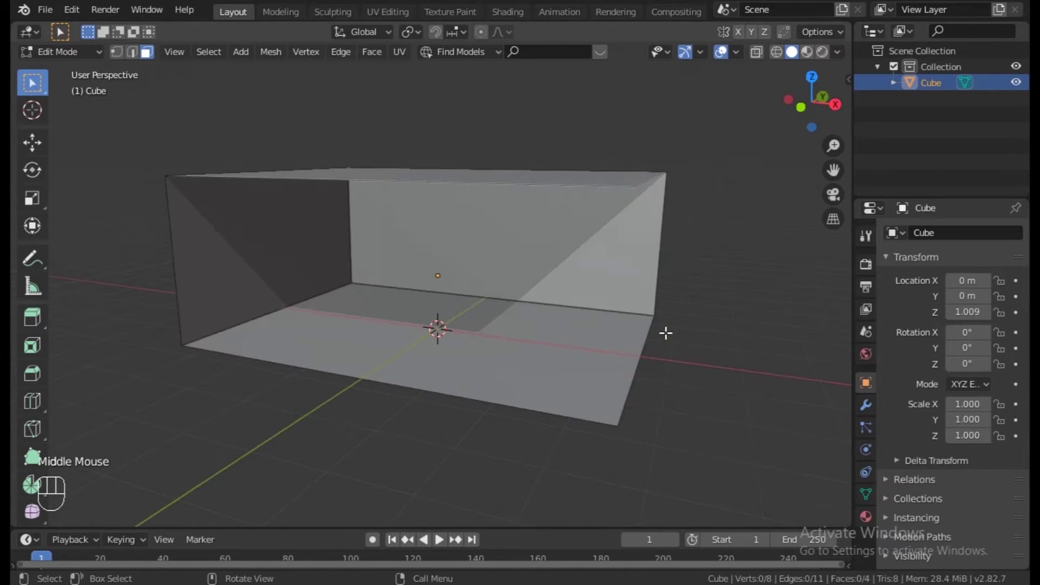
{"action": "key", "text": "a"}
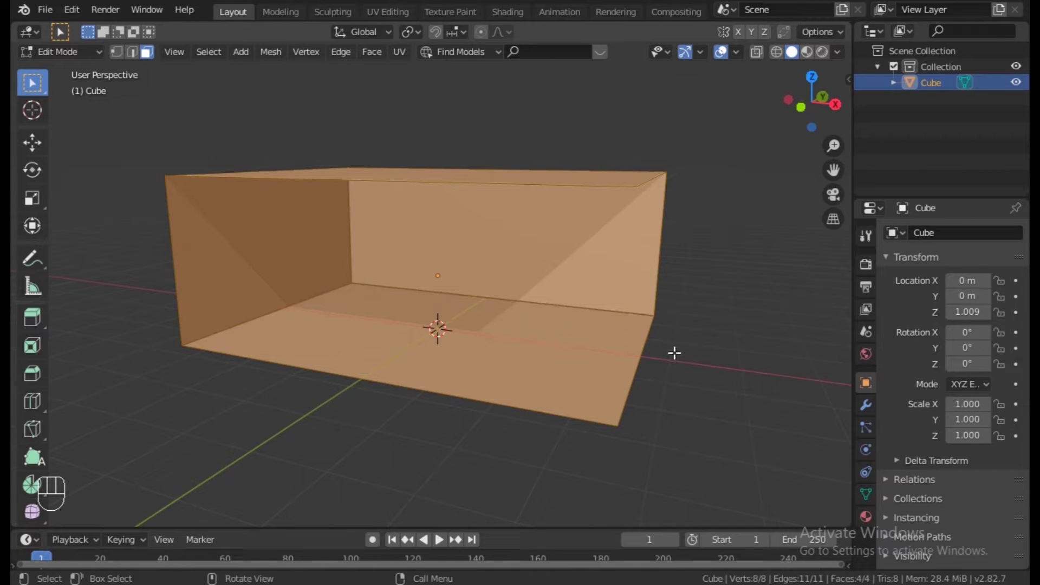
{"action": "key", "text": "s"}
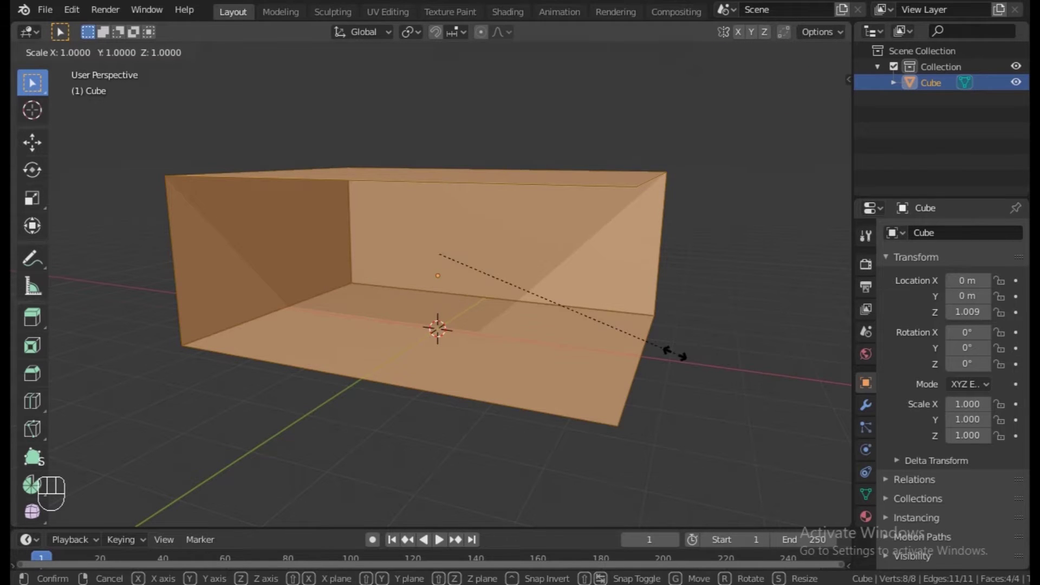
{"action": "key", "text": "x"}
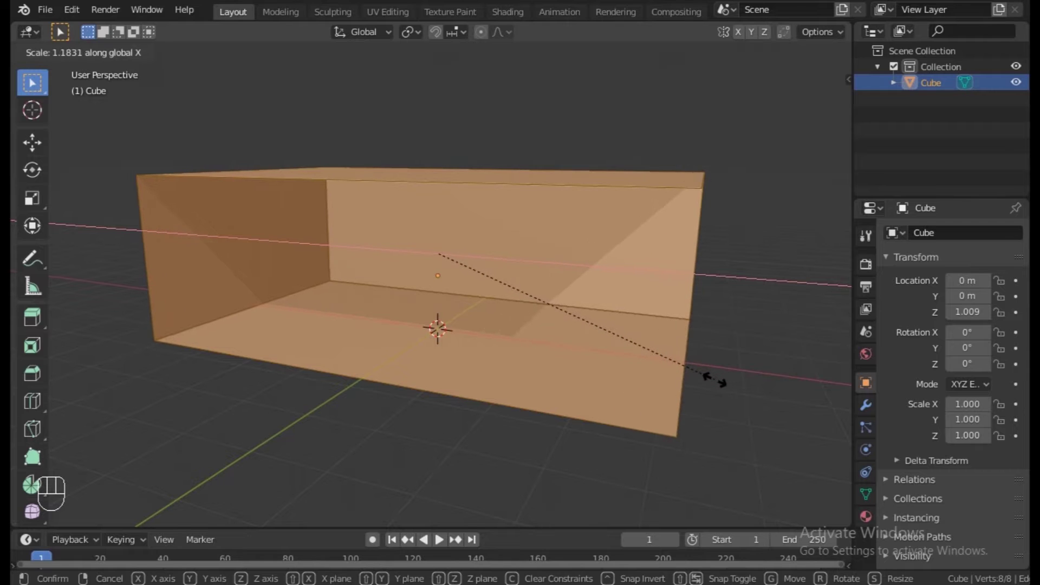
{"action": "left_click", "coordinate": [715, 380]}
Scale the whole room shell along the Y axis to deepen it slightly and return to Object Mode
{"action": "key", "text": "s"}
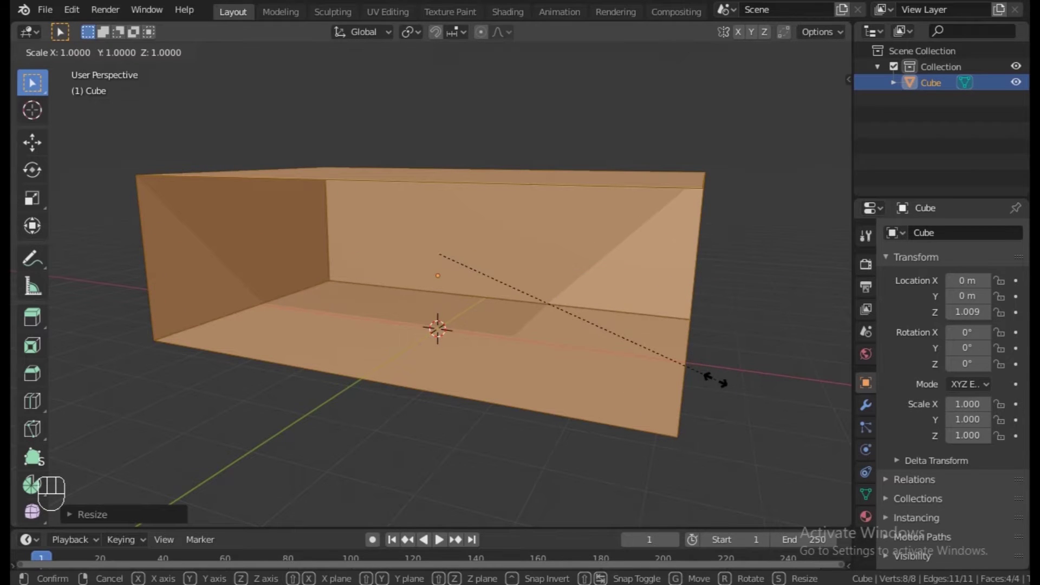
{"action": "key", "text": "y"}
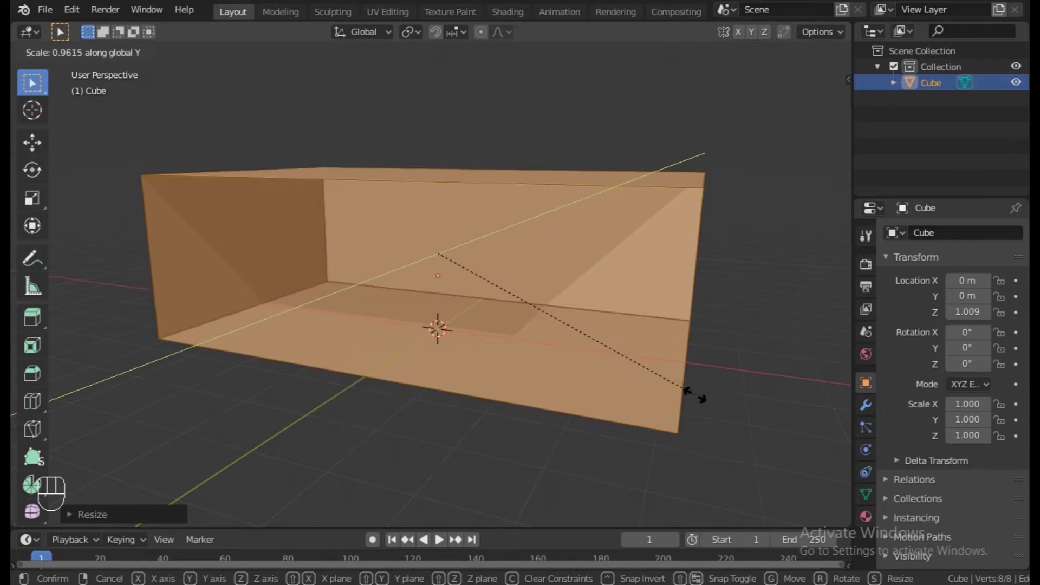
{"action": "left_click", "coordinate": [805, 333]}
{"action": "middle_click_drag", "start_coordinate": [778, 390], "coordinate": [571, 390]}
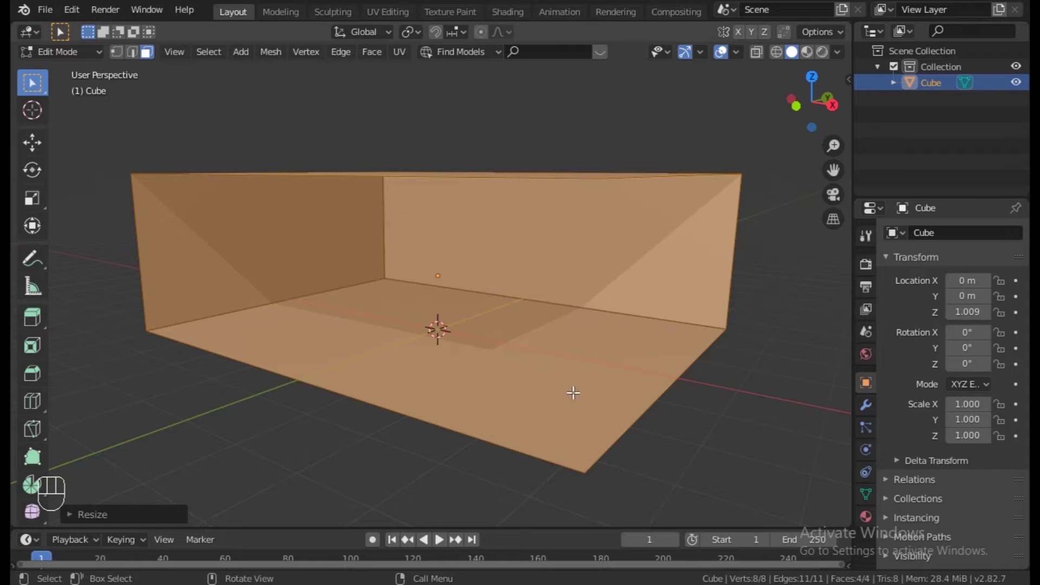
{"action": "key", "text": "Tab"}
{"action": "mouse_move", "coordinate": [349, 480]}
{"action": "middle_mouse_down"}
{"action": "mouse_move", "coordinate": [383, 474]}
{"action": "mouse_move", "coordinate": [194, 454]}
{"action": "mouse_move", "coordinate": [360, 464]}
{"action": "middle_mouse_up"}
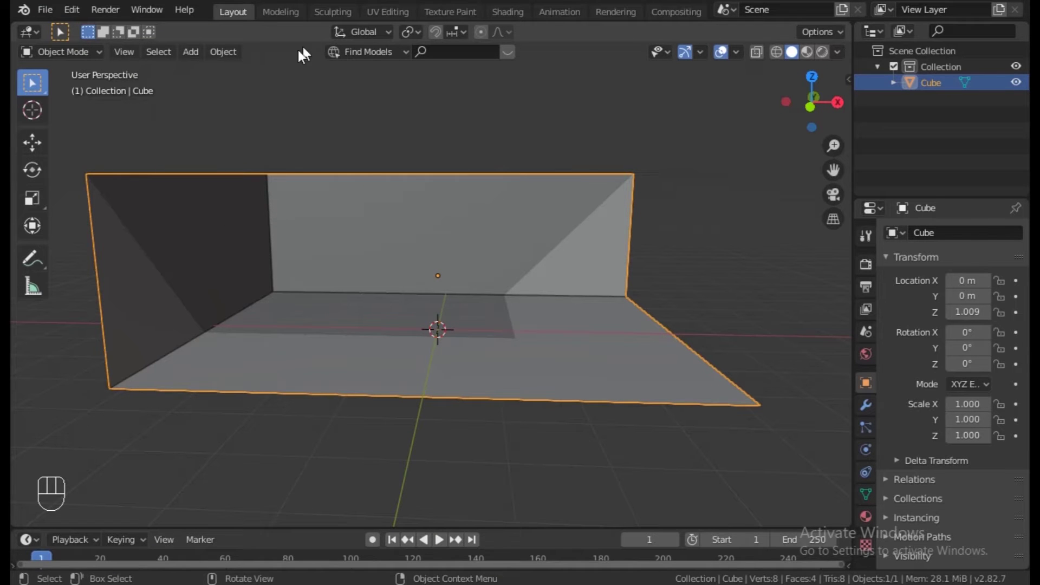
{"action": "left_click", "coordinate": [201, 51]}
{"action": "mouse_move", "coordinate": [242, 76]}
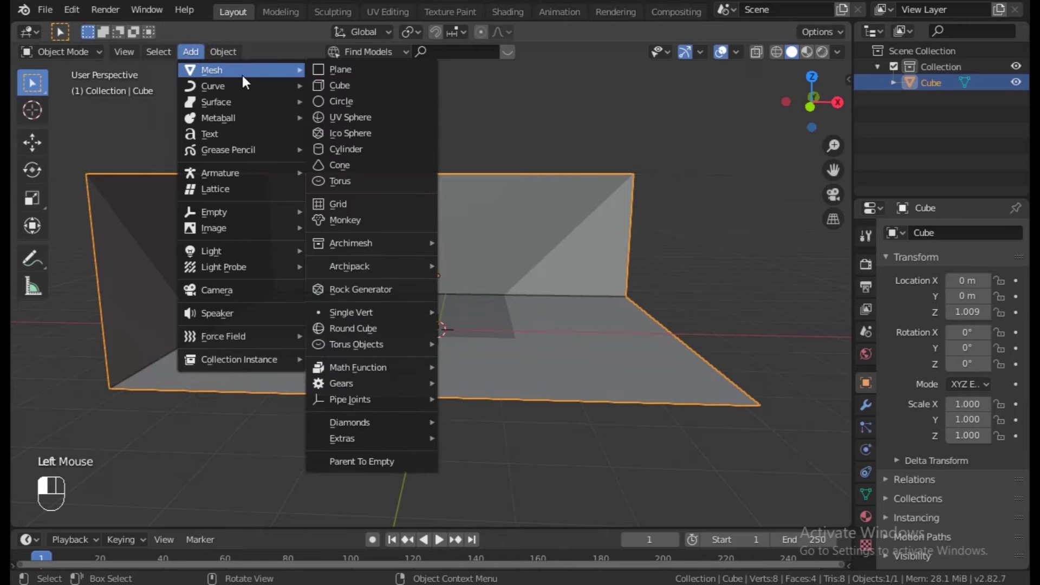
{"action": "left_click", "coordinate": [346, 85]}
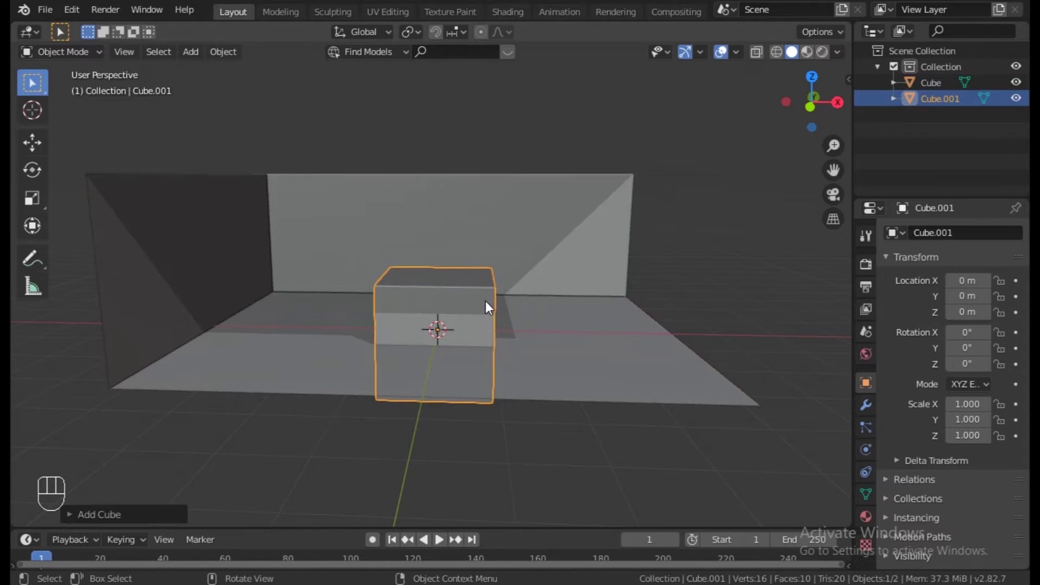
{"action": "key", "text": "x"}
{"action": "left_click", "coordinate": [460, 301]}
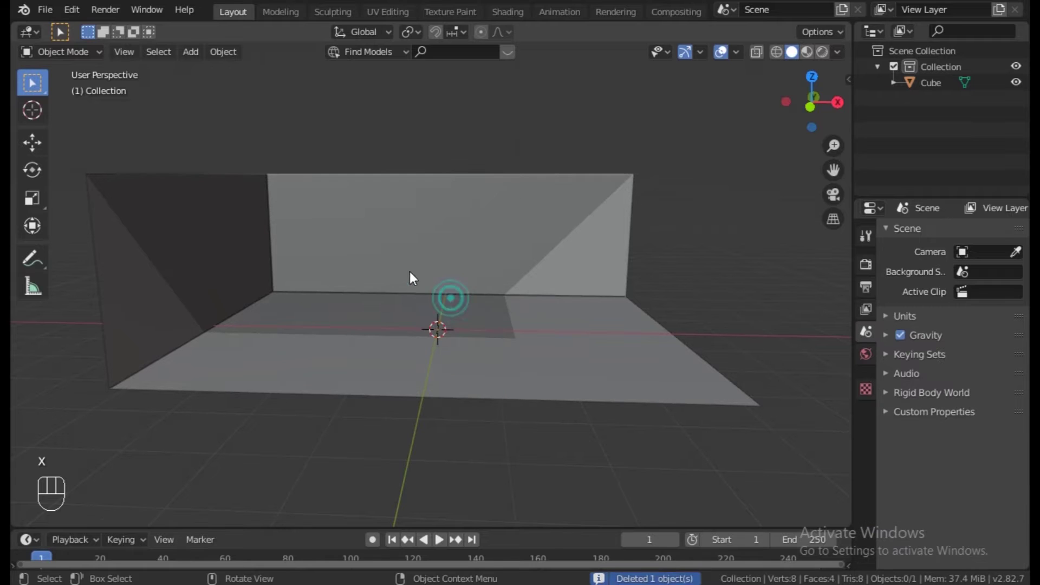
{"action": "left_click", "coordinate": [190, 50]}
{"action": "mouse_move", "coordinate": [207, 52]}
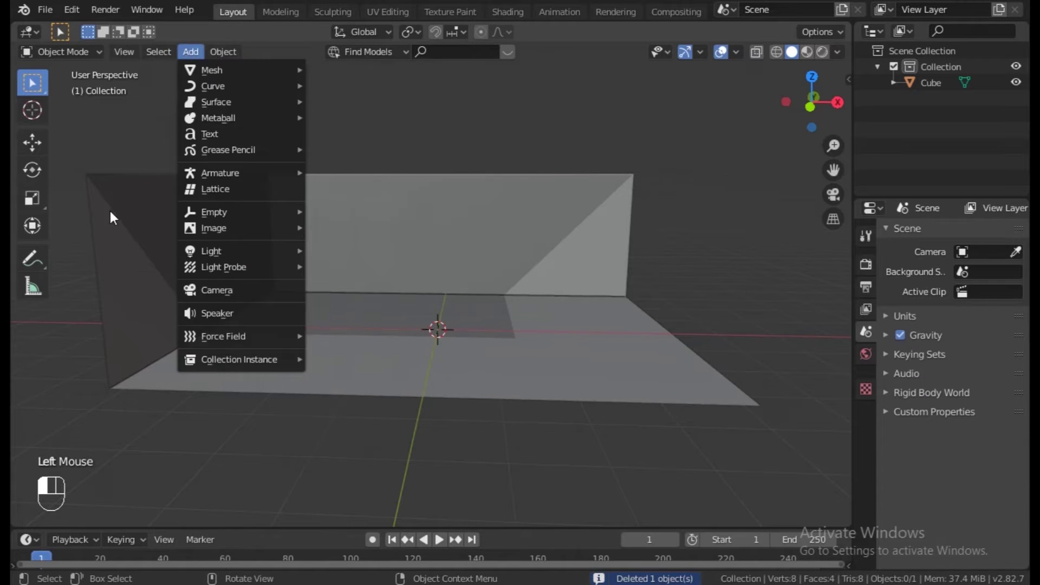
{"action": "left_click", "coordinate": [162, 399]}
Add a new cube mesh at the 3D cursor and scale it down uniformly to about 0.374
{"action": "key", "text": "shift+a"}
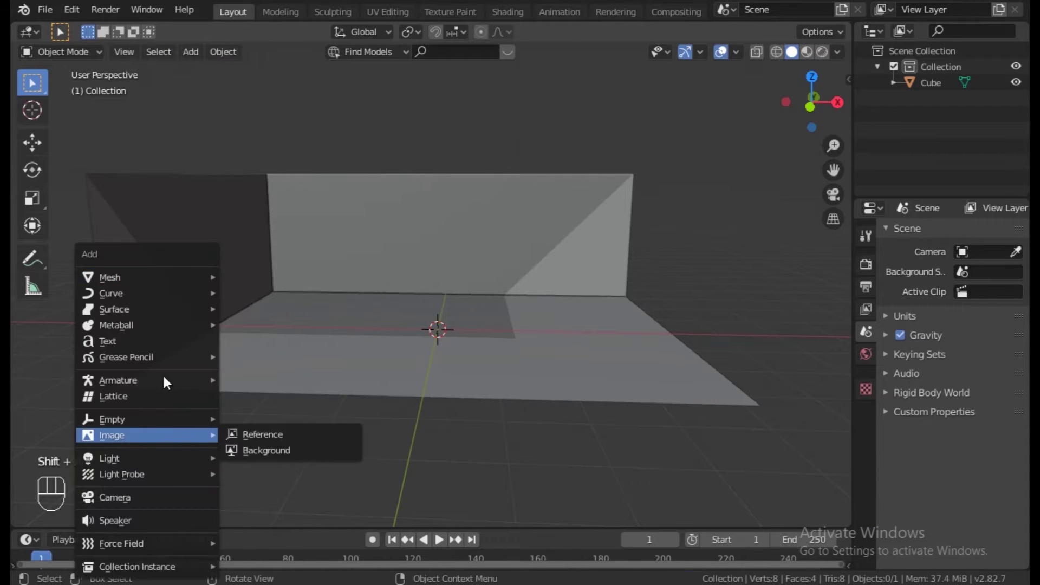
{"action": "mouse_move", "coordinate": [135, 280]}
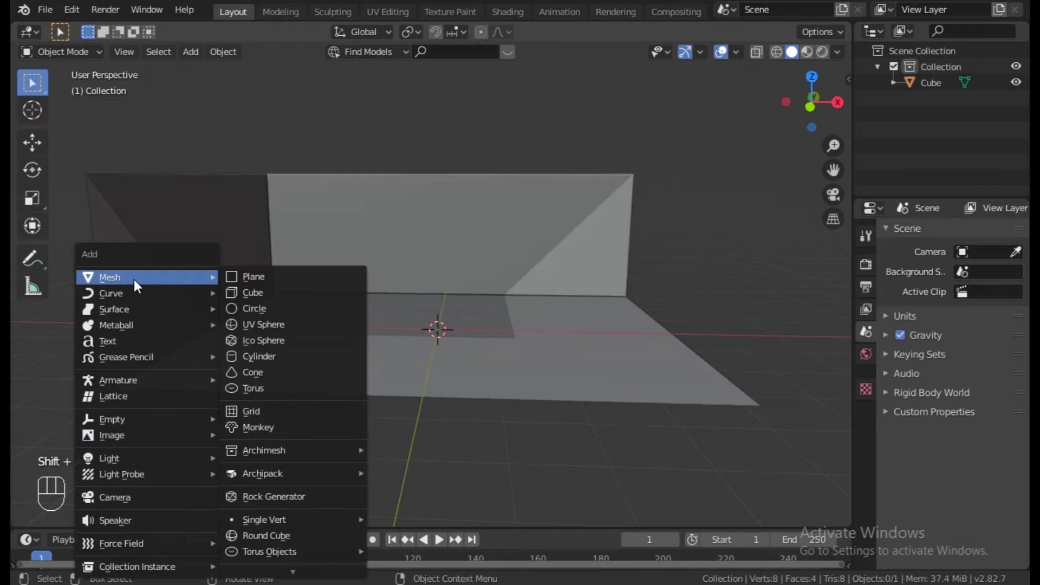
{"action": "left_click", "coordinate": [263, 297]}
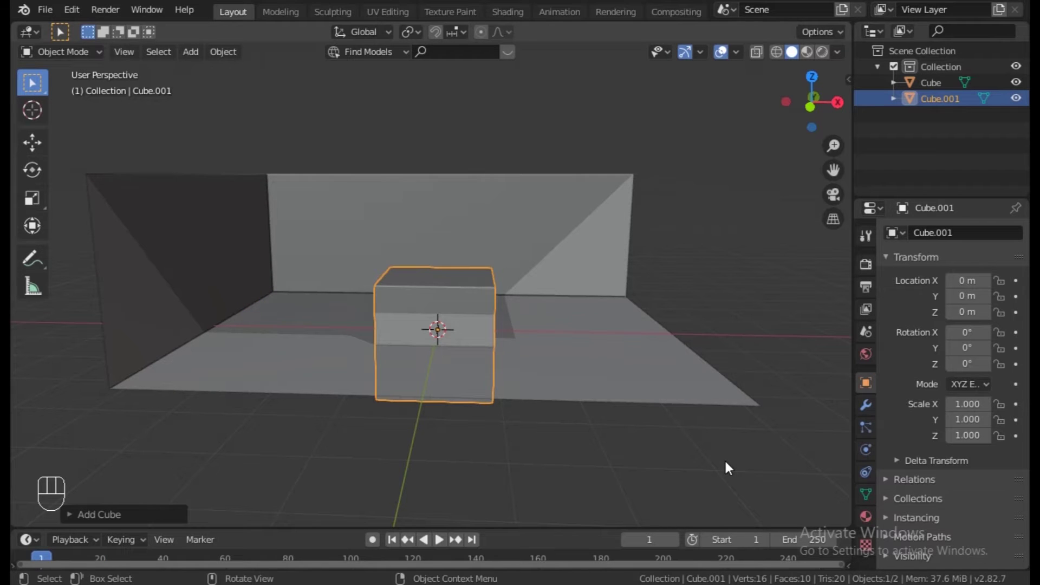
{"action": "middle_click_drag", "start_coordinate": [705, 372], "coordinate": [618, 352]}
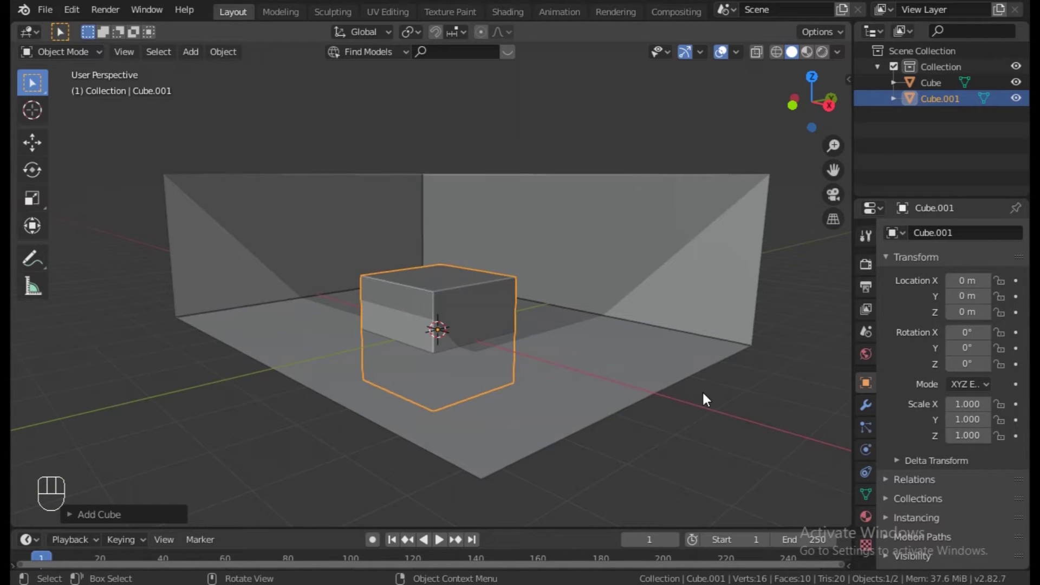
{"action": "key", "text": "s"}
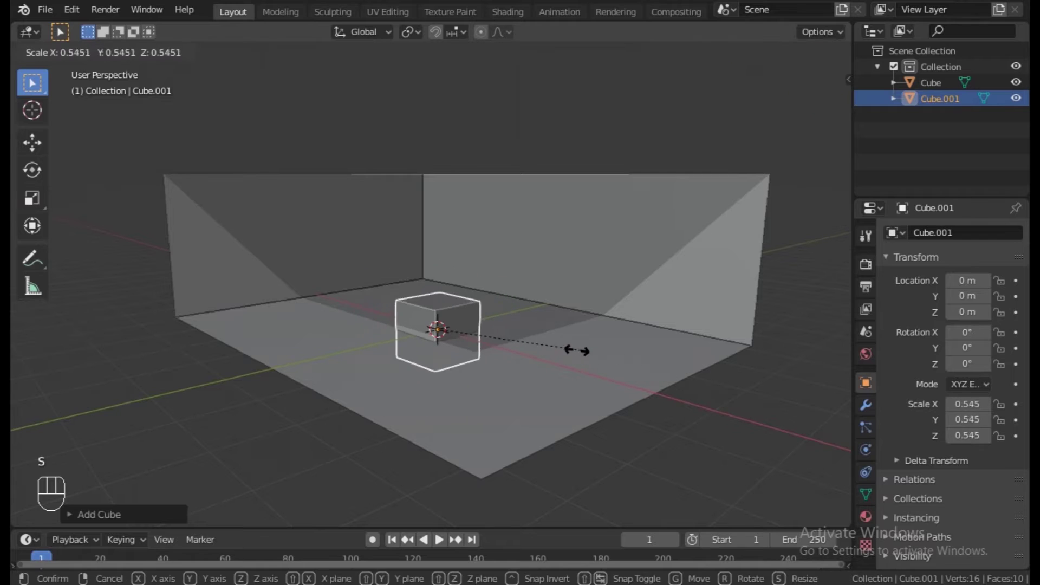
{"action": "left_click", "coordinate": [538, 348]}
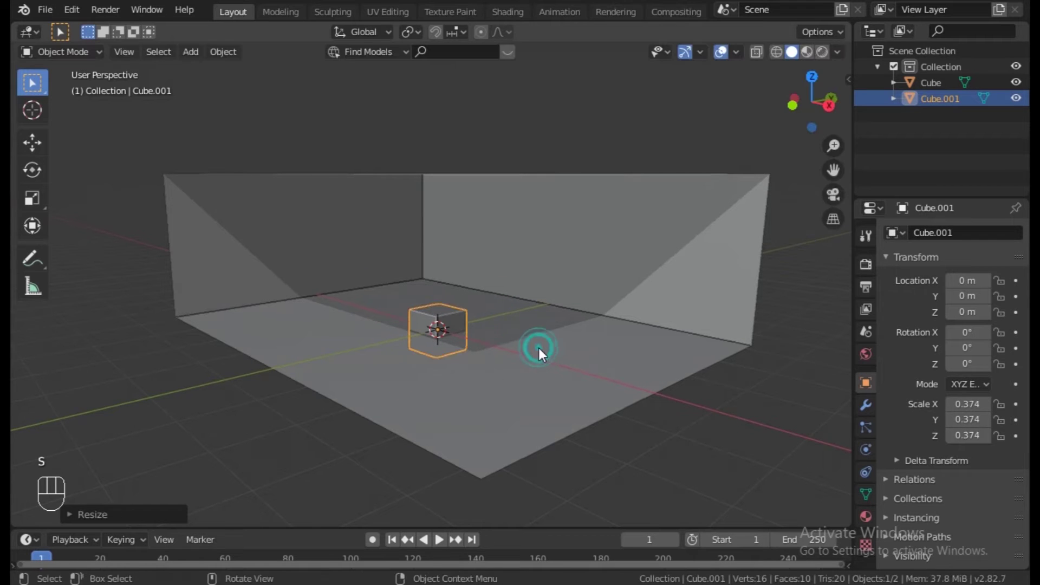
Move the small cube toward the room's back corner, to about X -2.62 m and Y 2.89 m
{"action": "key", "text": "g"}
{"action": "key", "text": "x"}
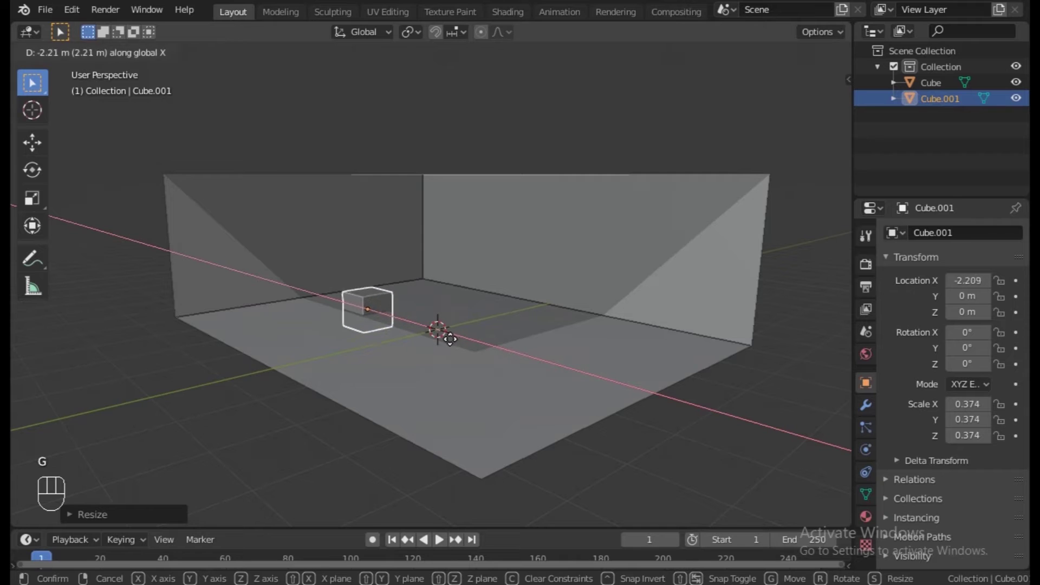
{"action": "left_click", "coordinate": [443, 337]}
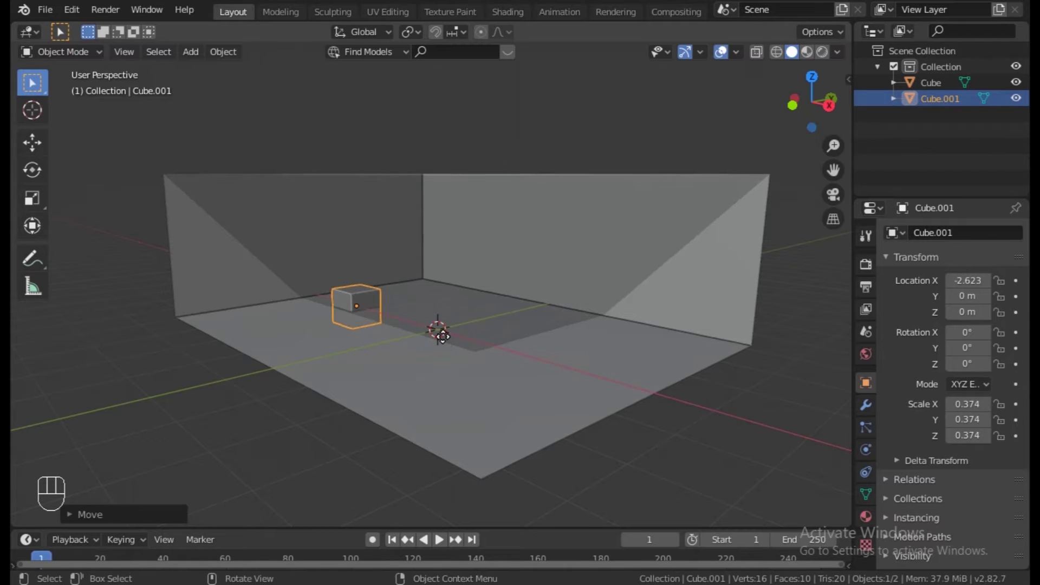
{"action": "key", "text": "g"}
{"action": "key", "text": "y"}
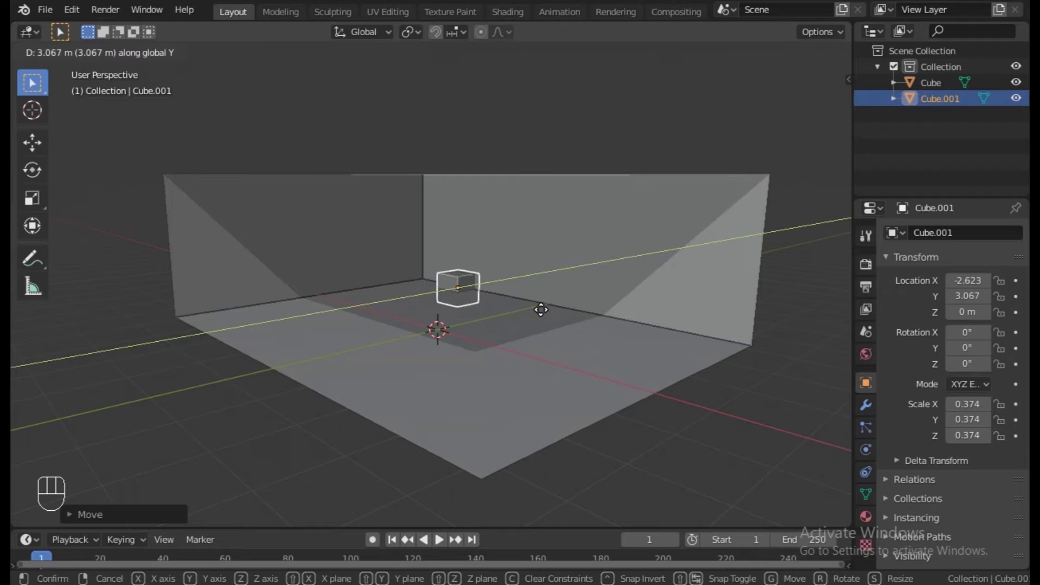
{"action": "left_click", "coordinate": [536, 314]}
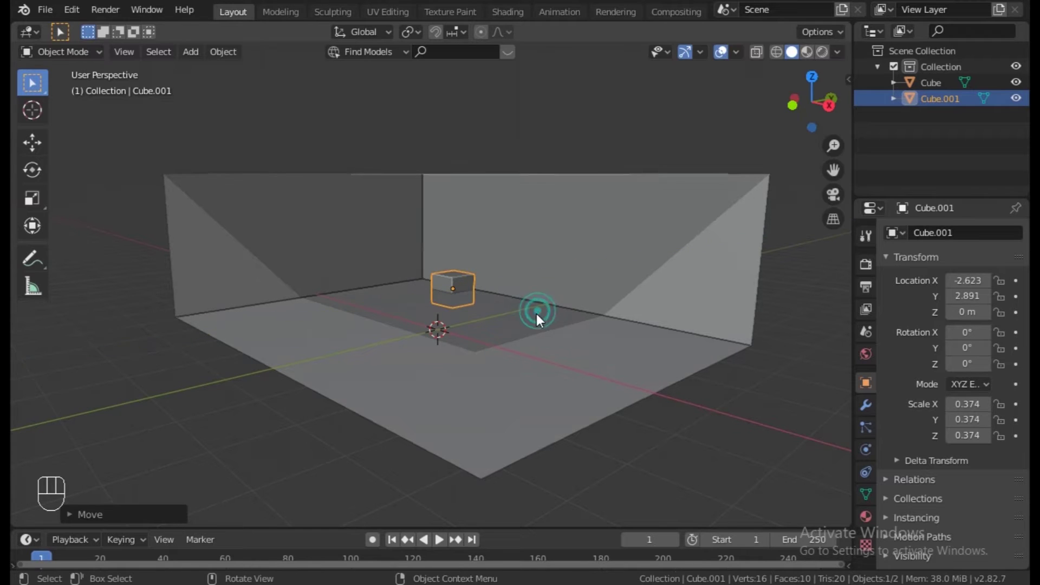
Shift the small cube along the back wall to about X -1.74 m
{"action": "scroll", "coordinate": [533, 324], "scroll_direction": "up", "scroll_amount": 4}
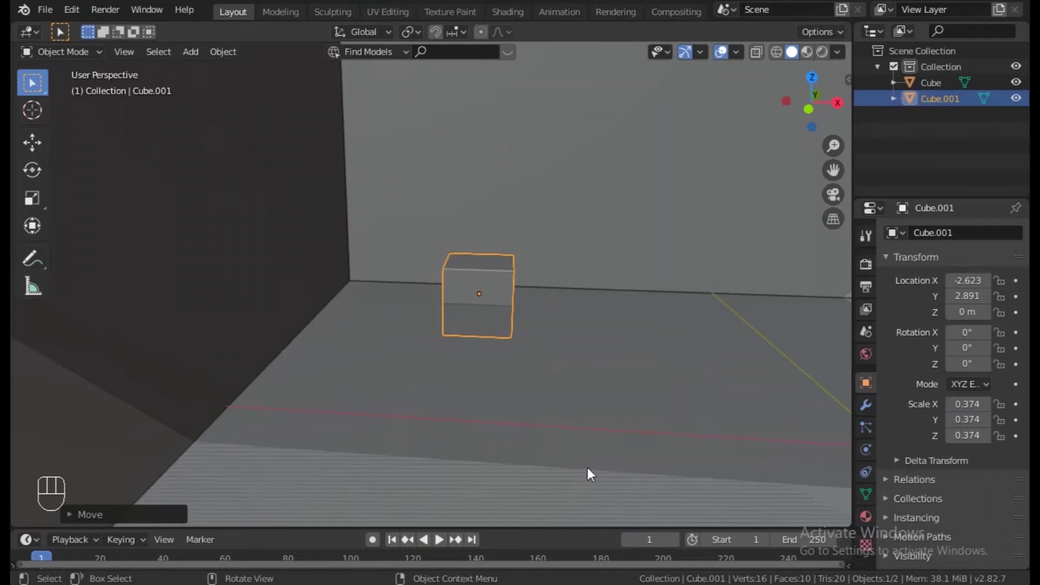
{"action": "key", "text": "g"}
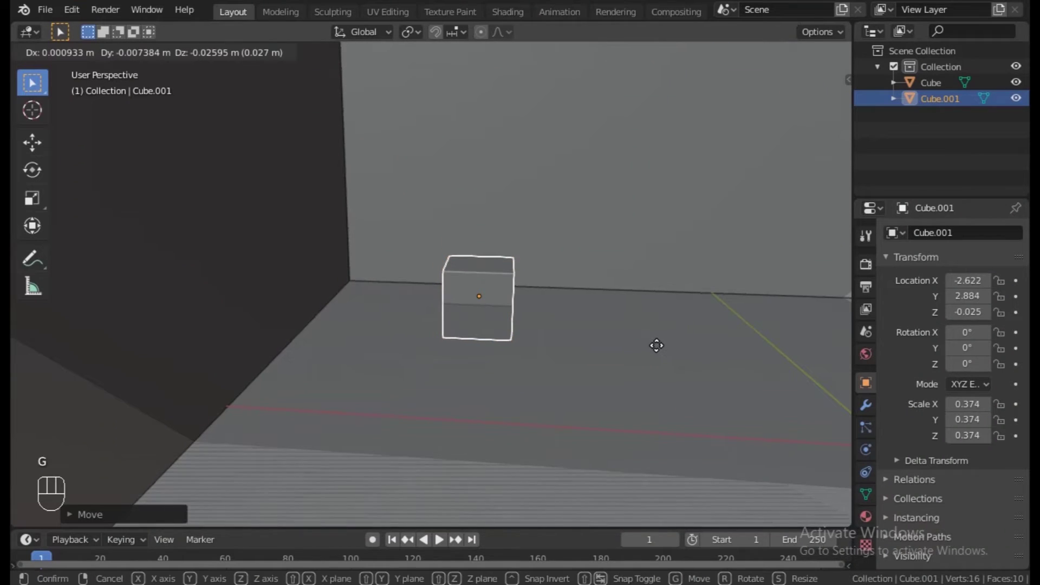
{"action": "key", "text": "x"}
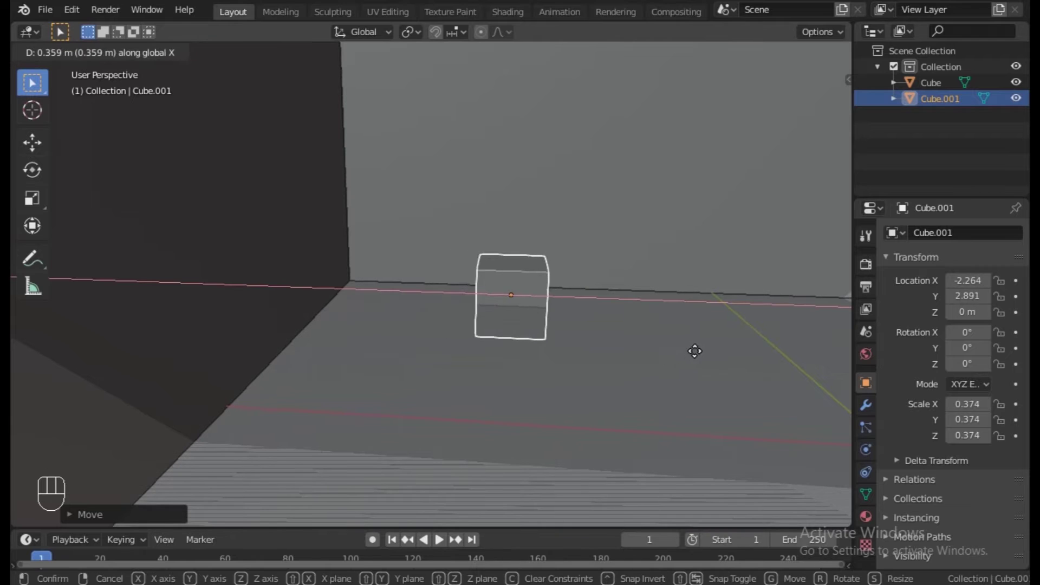
{"action": "left_click", "coordinate": [736, 356]}
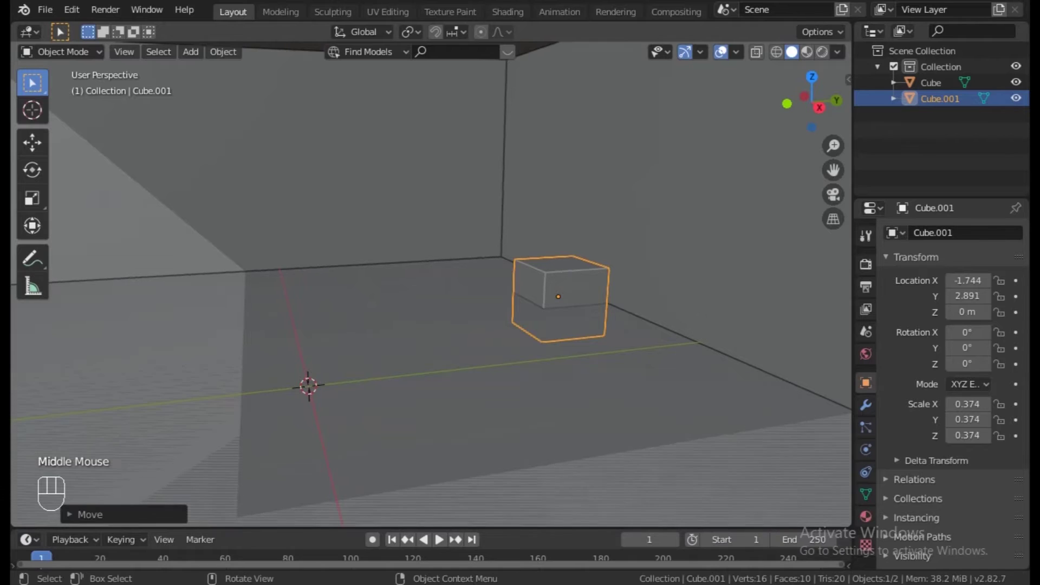
Stretch the small cube along Z to a scale of about 1.696 and raise it to about Z 1.65 m
{"action": "key", "text": "s"}
{"action": "key", "text": "z"}
{"action": "key", "text": "z"}
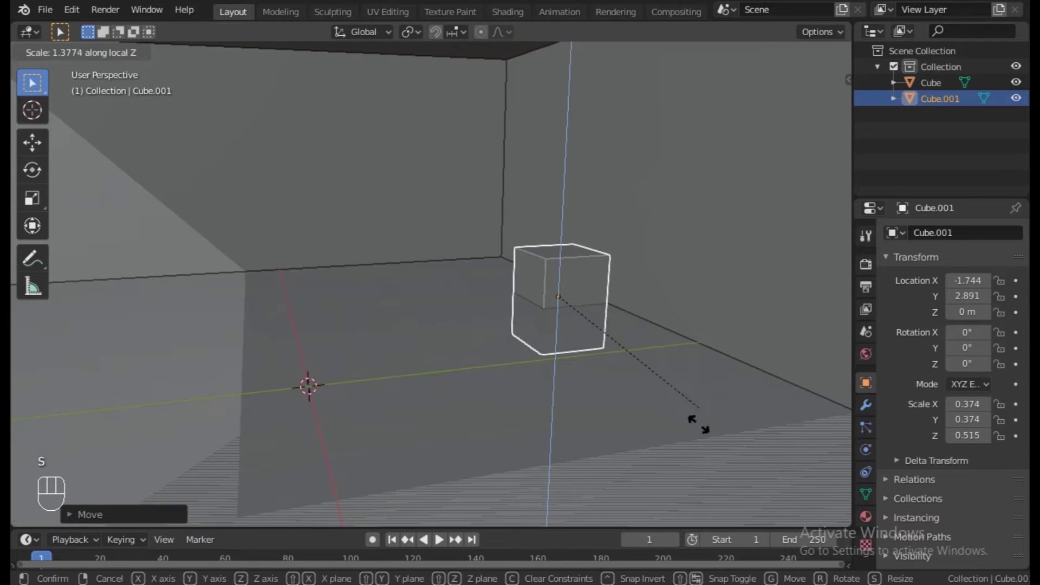
{"action": "left_click", "coordinate": [766, 366]}
{"action": "key", "text": "g"}
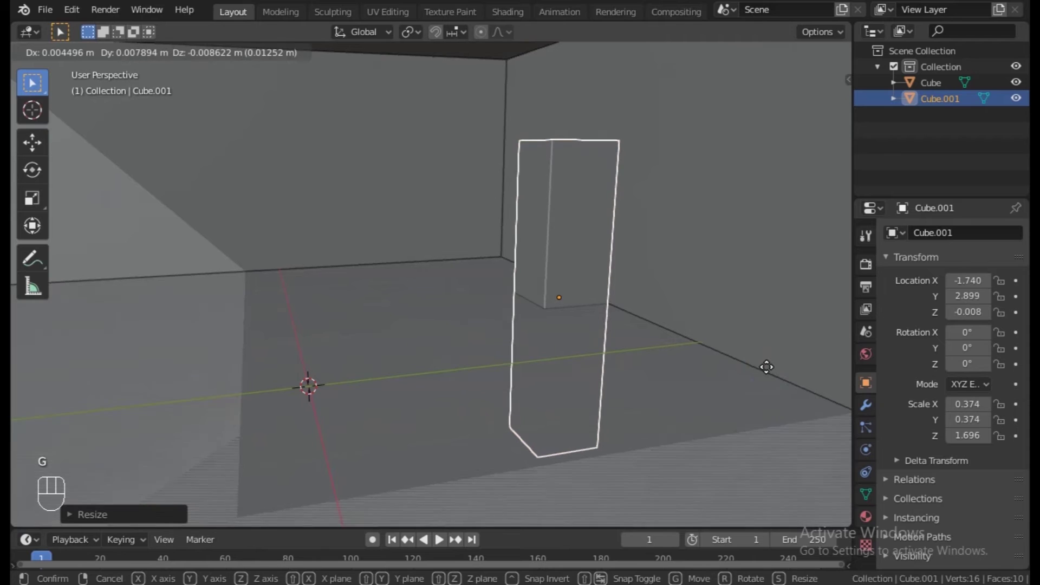
{"action": "key", "text": "z"}
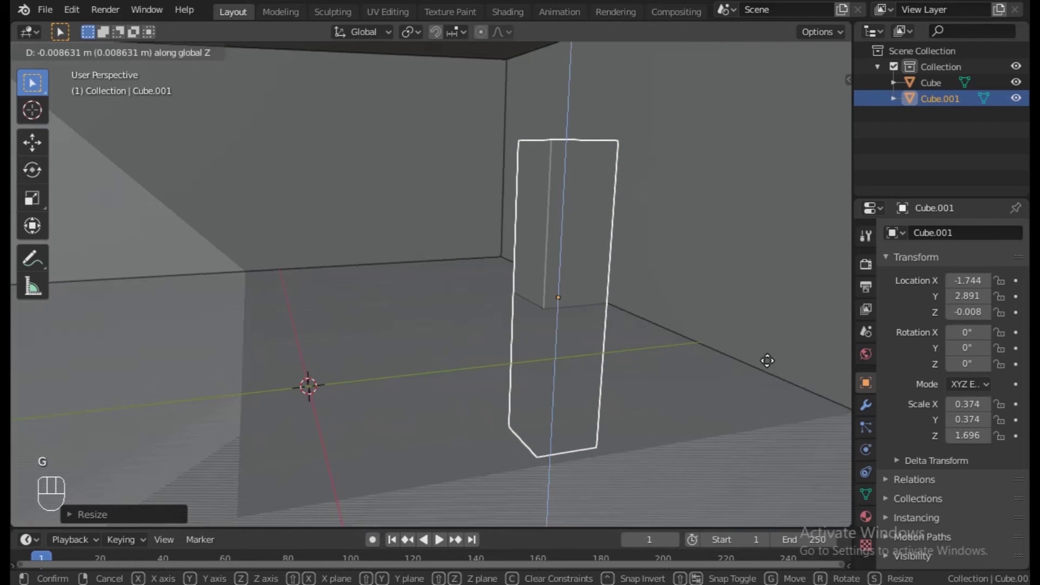
{"action": "left_click", "coordinate": [766, 213]}
Shorten the column to a Z scale of about 1.477 and lower it to about Z 1.34 m
{"action": "scroll", "coordinate": [766, 213], "scroll_direction": "down", "scroll_amount": 5}
{"action": "middle_click_drag", "start_coordinate": [766, 213], "coordinate": [694, 300], "text": "shift"}
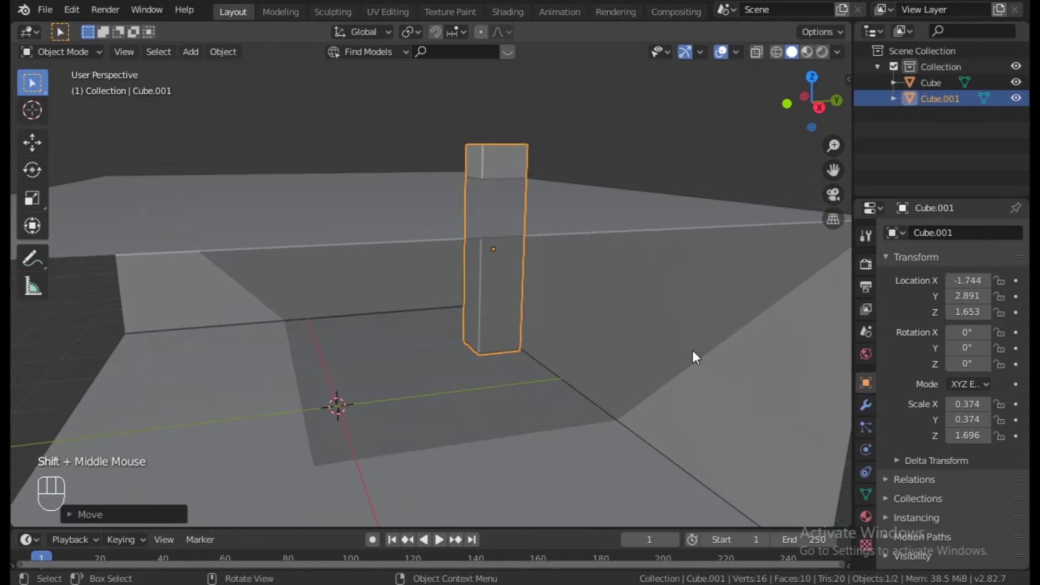
{"action": "key", "text": "s"}
{"action": "key", "text": "z"}
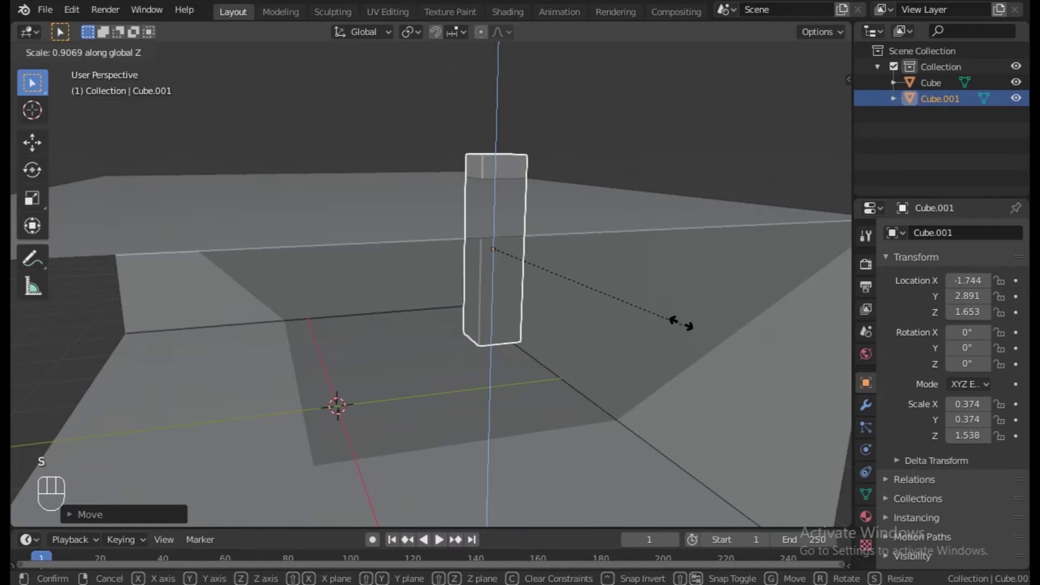
{"action": "left_click", "coordinate": [677, 314]}
{"action": "key", "text": "g"}
{"action": "key", "text": "z"}
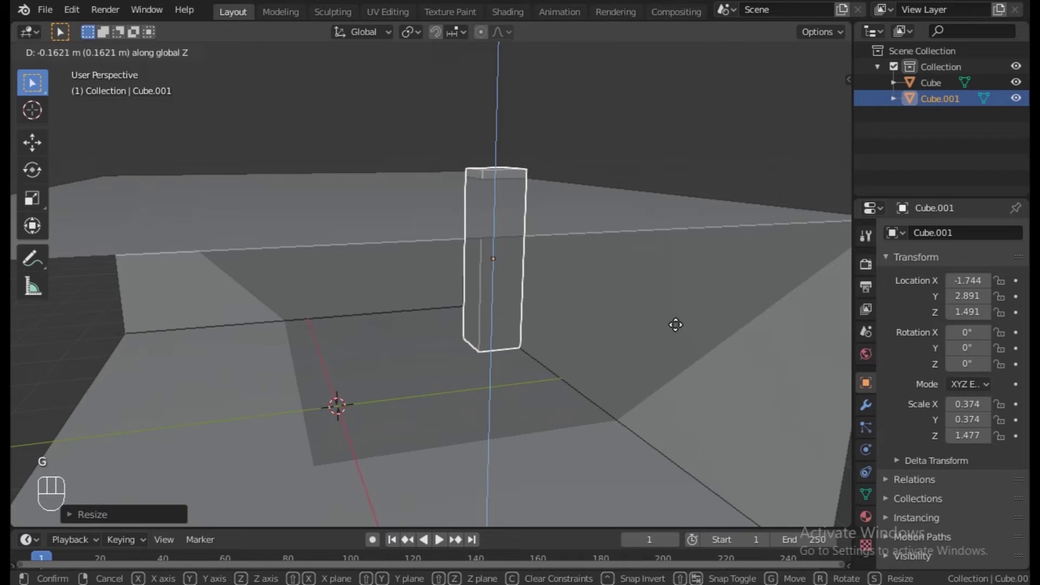
{"action": "left_click", "coordinate": [675, 330]}
Fit the column between floor and ceiling with a Z scale of about 1.411 and a height of about Z 1.387 m
{"action": "middle_click_drag", "start_coordinate": [669, 346], "coordinate": [698, 359]}
{"action": "scroll", "coordinate": [698, 360], "scroll_direction": "up", "scroll_amount": 2}
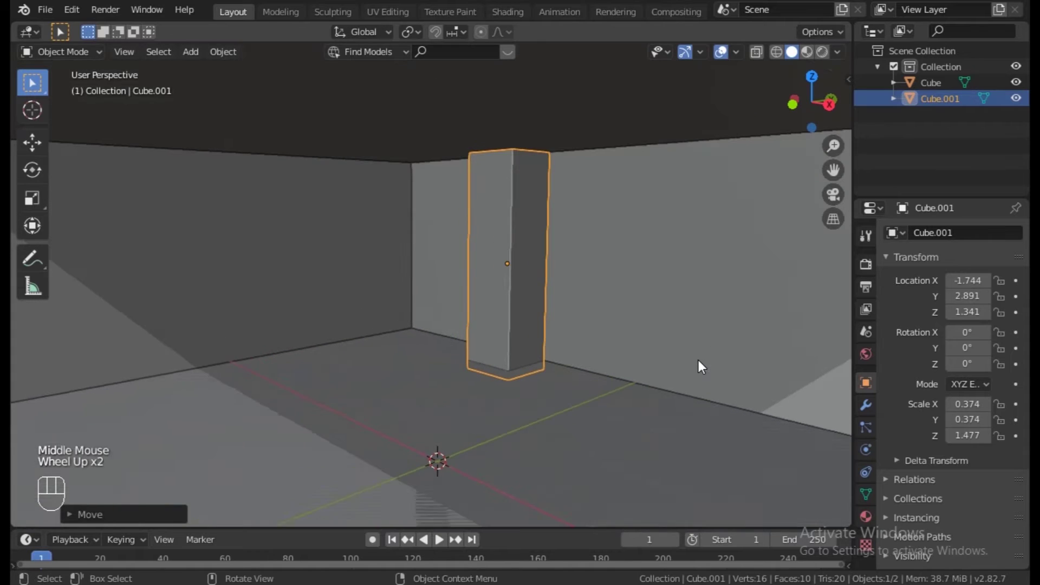
{"action": "left_click", "coordinate": [605, 359]}
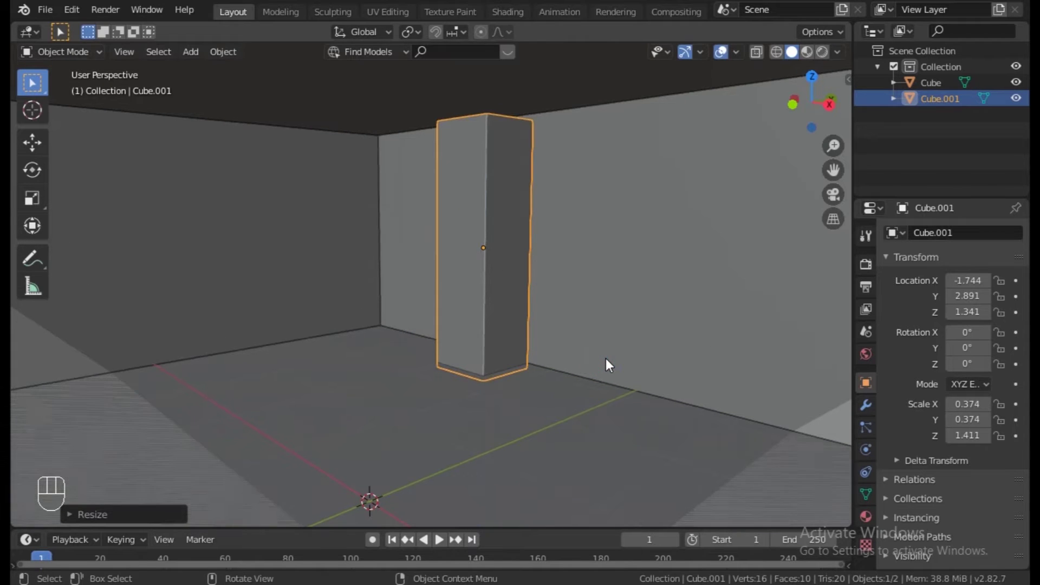
{"action": "key", "text": "g"}
{"action": "key", "text": "z"}
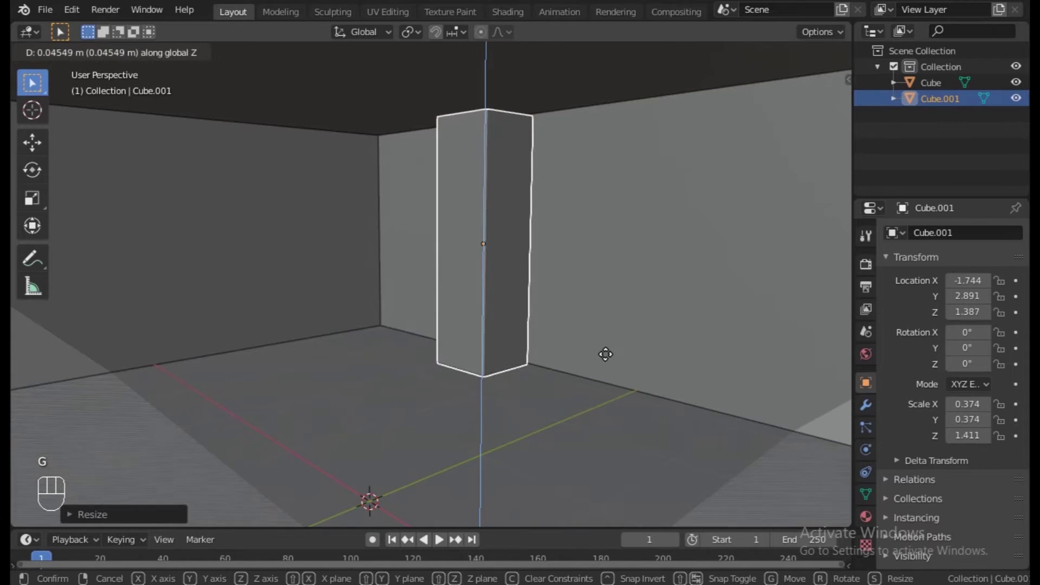
{"action": "left_click", "coordinate": [605, 354]}
Add another cube mesh at the 3D cursor and scale it down uniformly to about 0.573
{"action": "middle_click_drag", "start_coordinate": [606, 401], "coordinate": [461, 380]}
{"action": "key", "text": "shift+a"}
{"action": "mouse_move", "coordinate": [444, 277]}
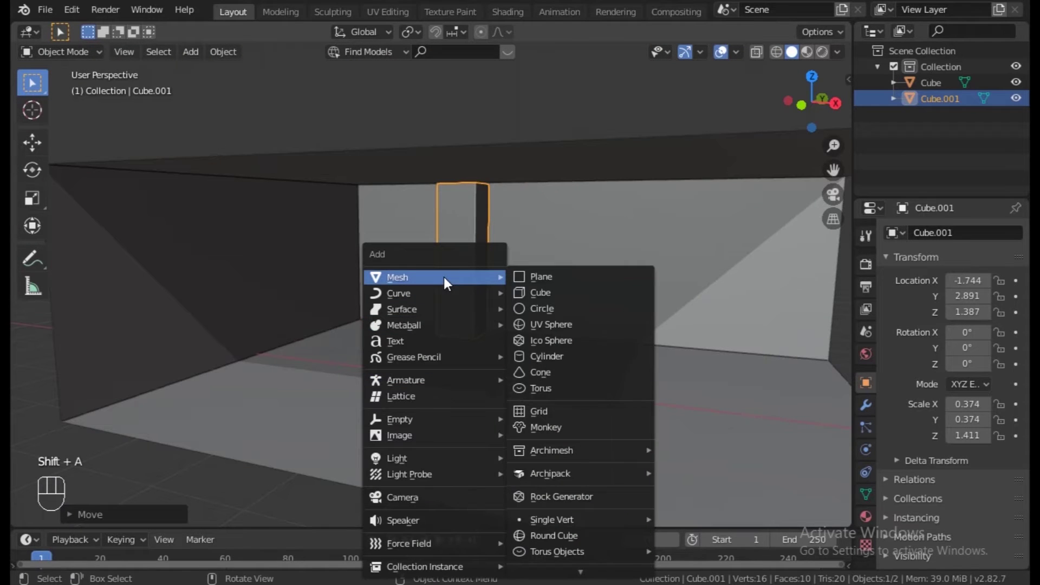
{"action": "left_click", "coordinate": [535, 293]}
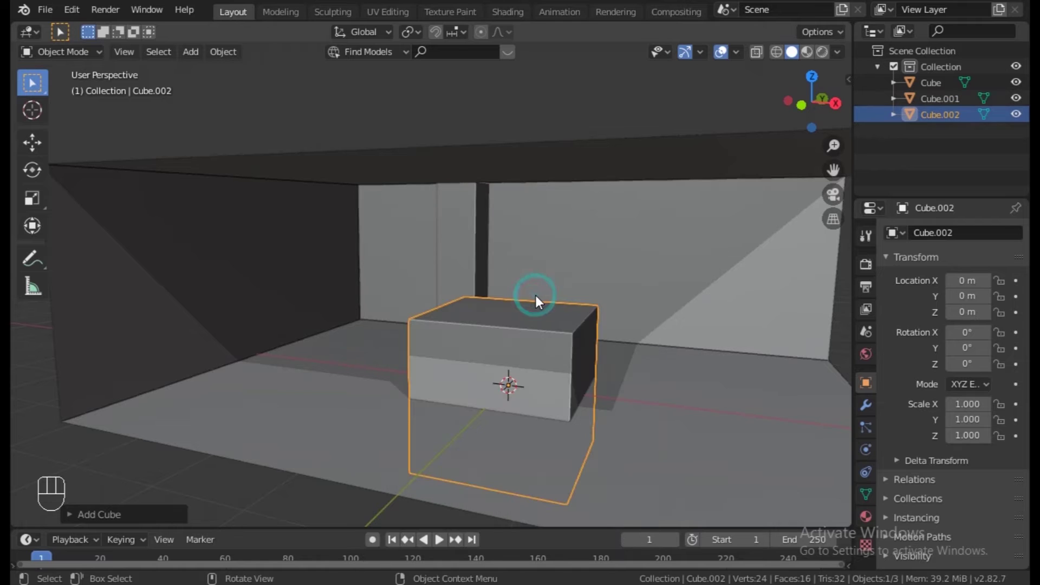
{"action": "key", "text": "s"}
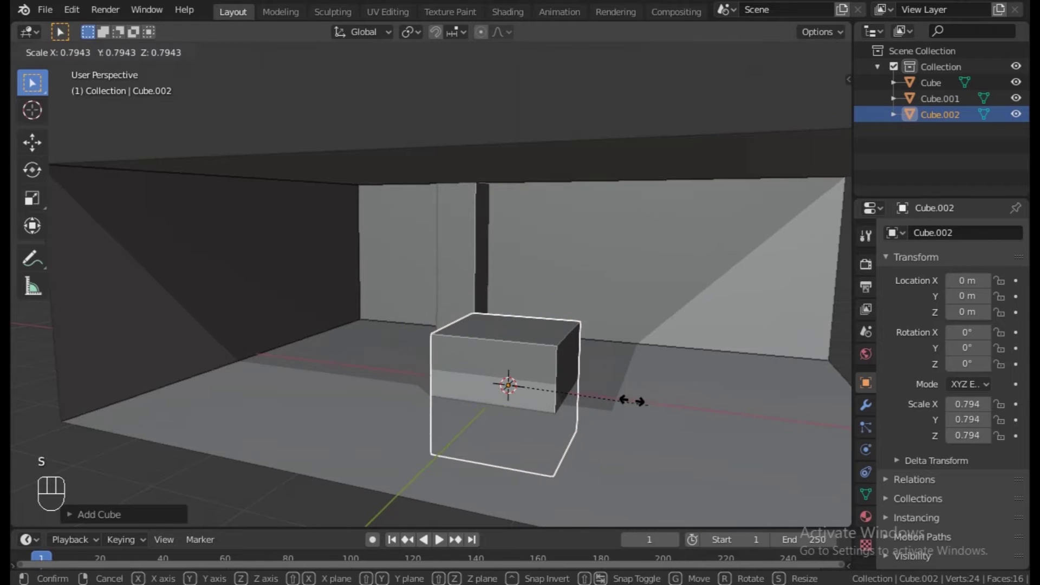
{"action": "left_click", "coordinate": [609, 395]}
Move the new cube toward the back corner, to about X -2.93 m and Y 1.36 m
{"action": "key", "text": "g"}
{"action": "key", "text": "x"}
{"action": "left_click", "coordinate": [448, 341]}
{"action": "middle_click_drag", "start_coordinate": [448, 342], "coordinate": [405, 356]}
{"action": "scroll", "coordinate": [401, 395], "scroll_direction": "up", "scroll_amount": 3}
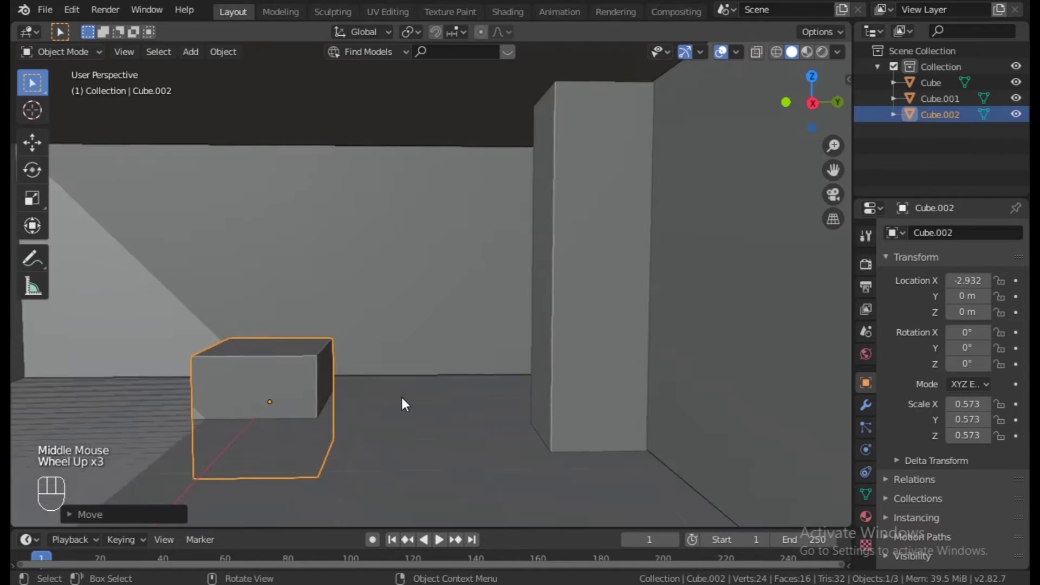
{"action": "key", "text": "g"}
{"action": "key", "text": "y"}
{"action": "left_click", "coordinate": [534, 395]}
Slide the cube along the X axis up to the side wall, to about X -3.675 m
{"action": "key", "text": "g"}
{"action": "key", "text": "x"}
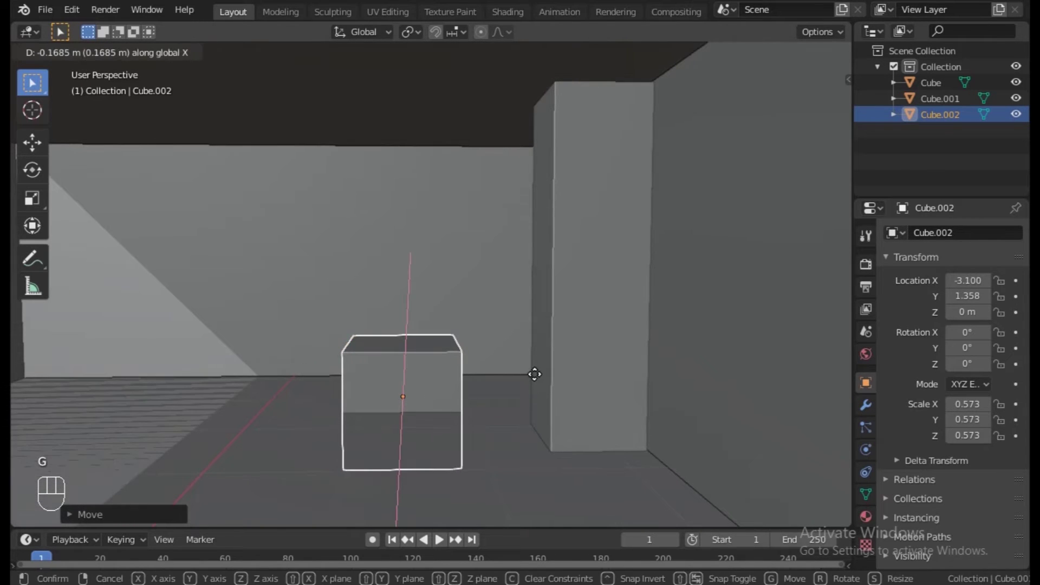
{"action": "left_click", "coordinate": [532, 348]}
{"action": "middle_click_drag", "start_coordinate": [518, 379], "coordinate": [562, 432]}
{"action": "scroll", "coordinate": [562, 431], "scroll_direction": "up", "scroll_amount": 2}
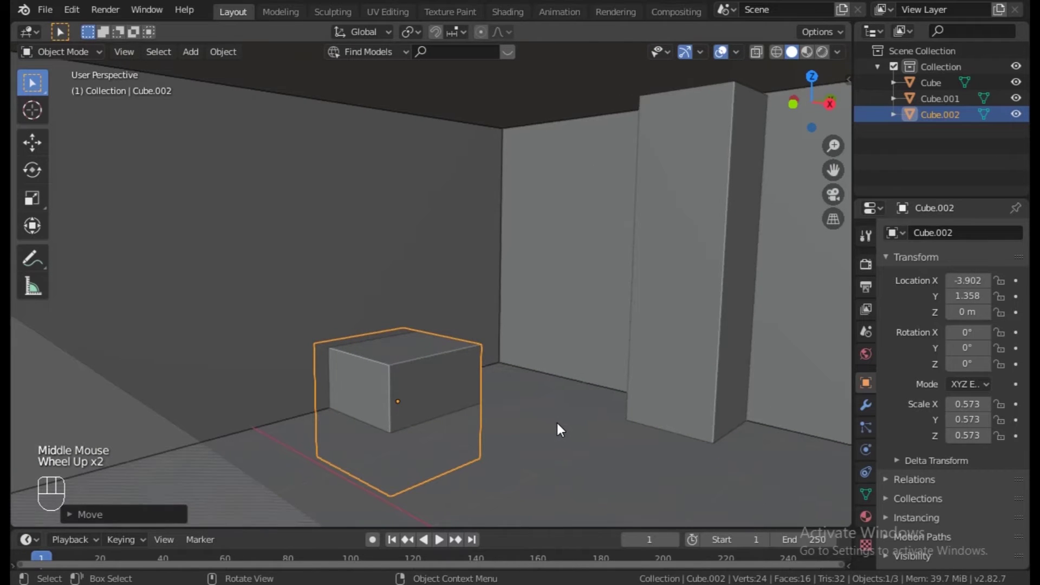
{"action": "key", "text": "g"}
{"action": "key", "text": "x"}
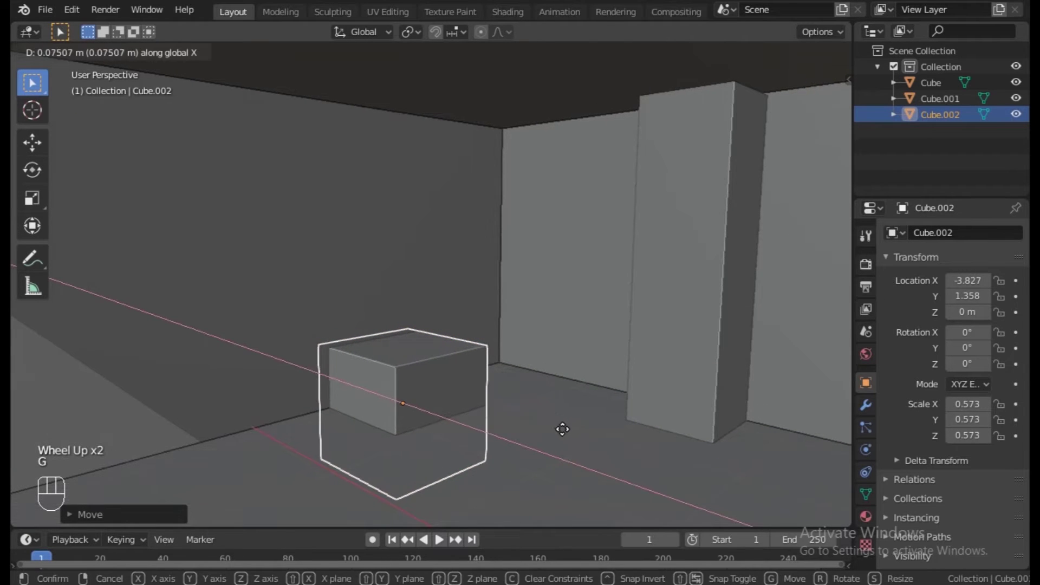
{"action": "left_click", "coordinate": [568, 436]}
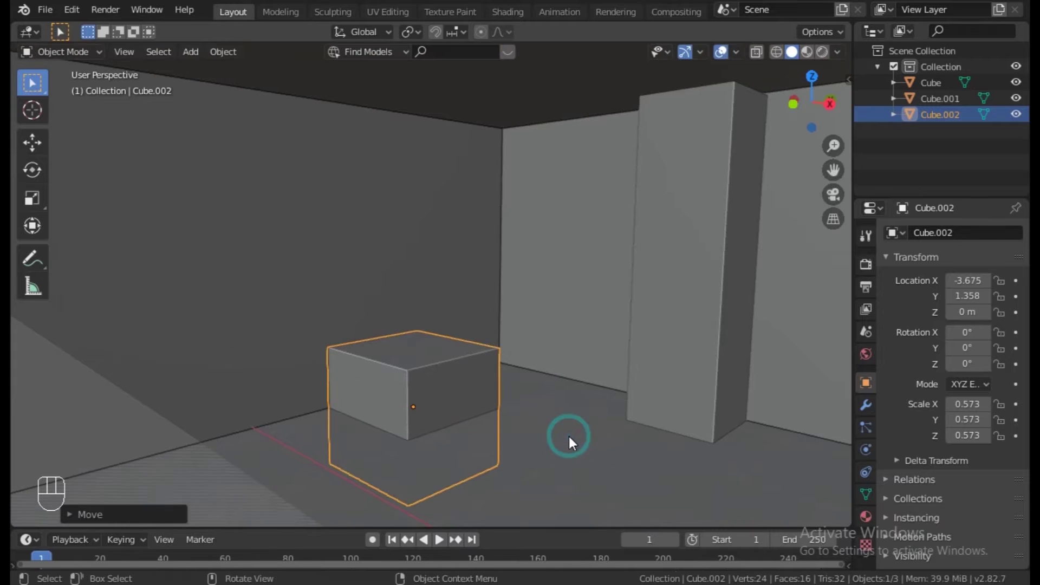
Reshape the cube into a long low block scaled about 0.413 × 1.480 × 0.392 and raise it to about Z 0.38 m
{"action": "key", "text": "s"}
{"action": "key", "text": "y"}
{"action": "left_click", "coordinate": [727, 421]}
{"action": "key", "text": "g"}
{"action": "key", "text": "z"}
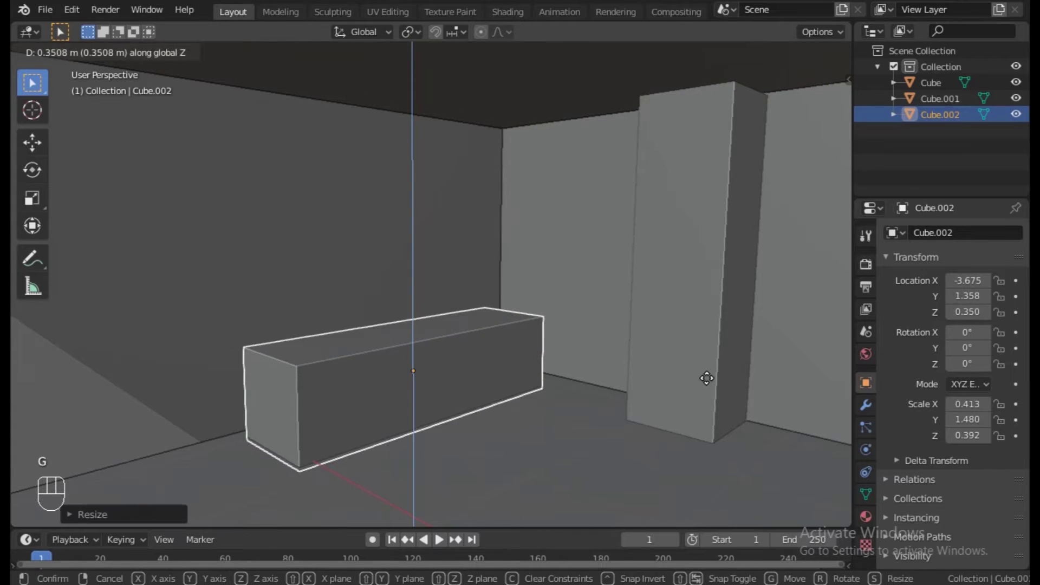
{"action": "left_click", "coordinate": [707, 378]}
Widen the low block to an X scale of about 0.616 and shift it against the side wall at about X -3.55 m
{"action": "middle_click_drag", "start_coordinate": [428, 446], "coordinate": [496, 441]}
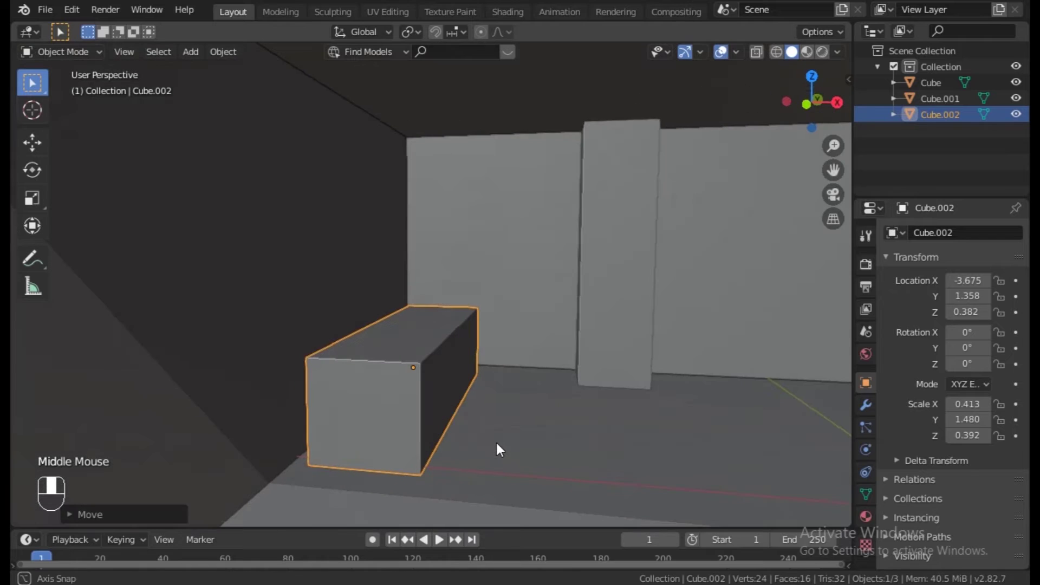
{"action": "key", "text": "s"}
{"action": "key", "text": "x"}
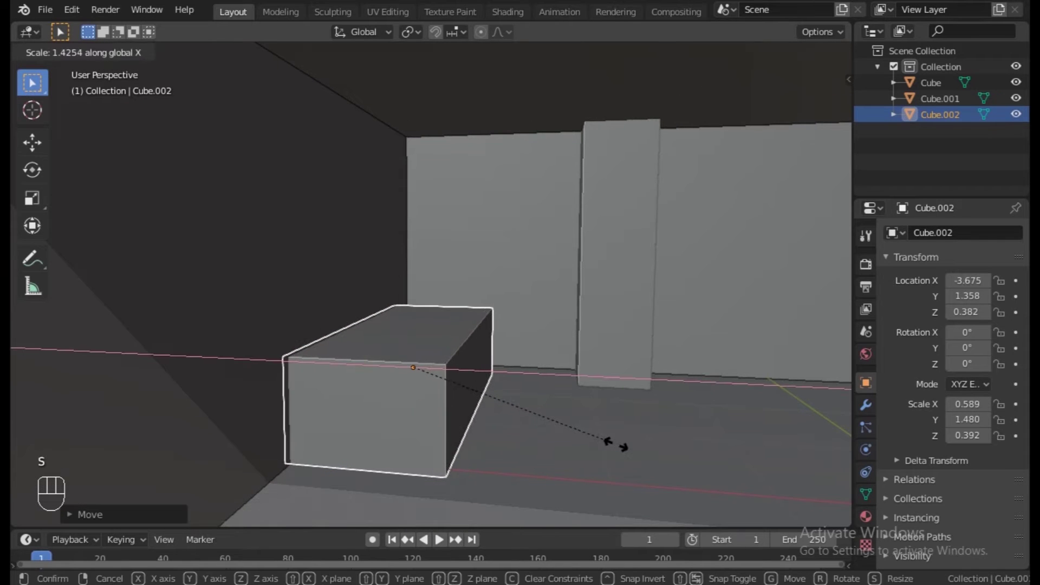
{"action": "left_click", "coordinate": [622, 446]}
{"action": "key", "text": "g"}
{"action": "key", "text": "x"}
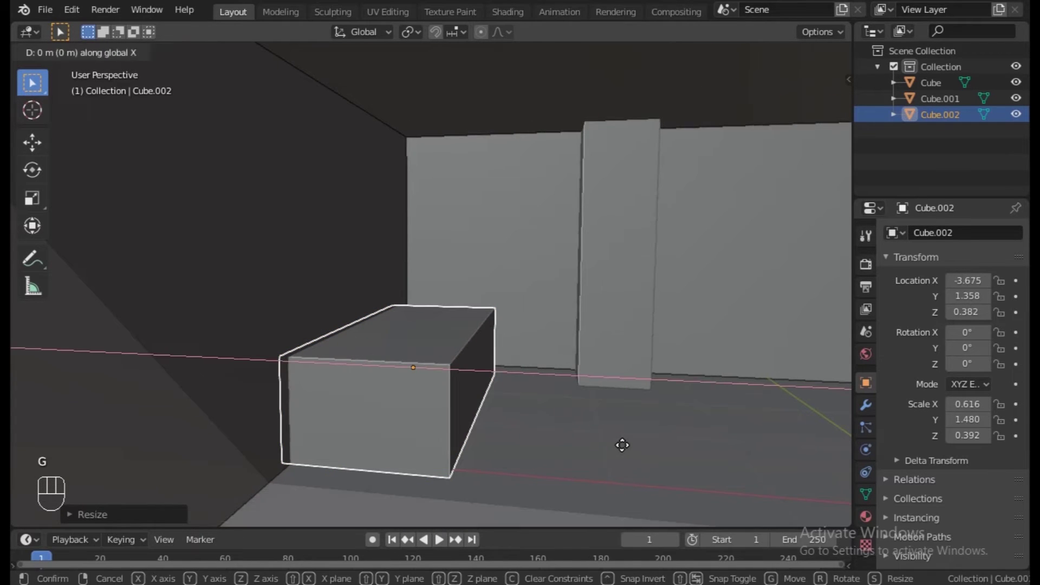
{"action": "left_click", "coordinate": [635, 449]}
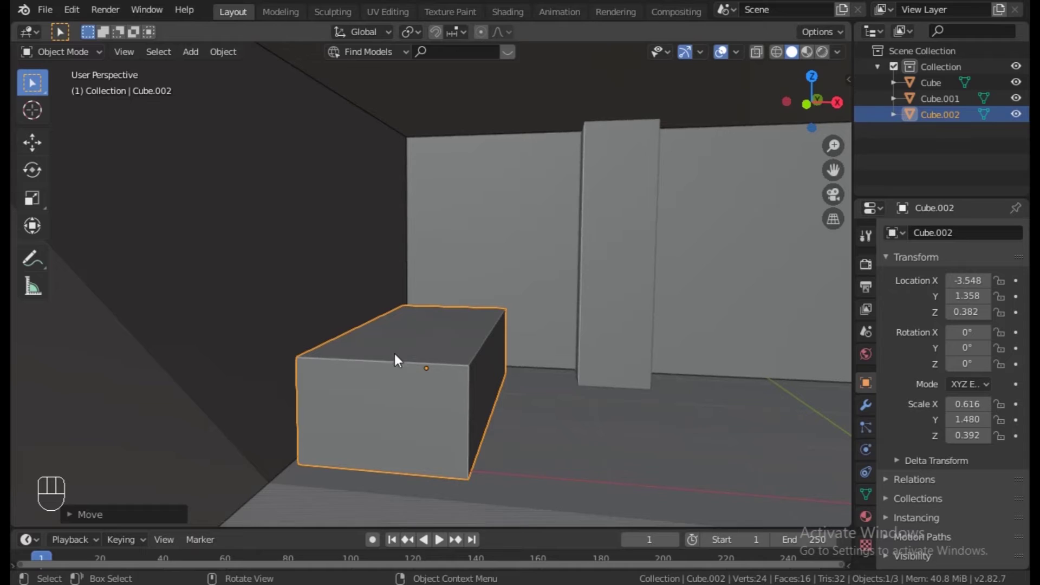
{"action": "middle_click_drag", "start_coordinate": [529, 415], "coordinate": [566, 419]}
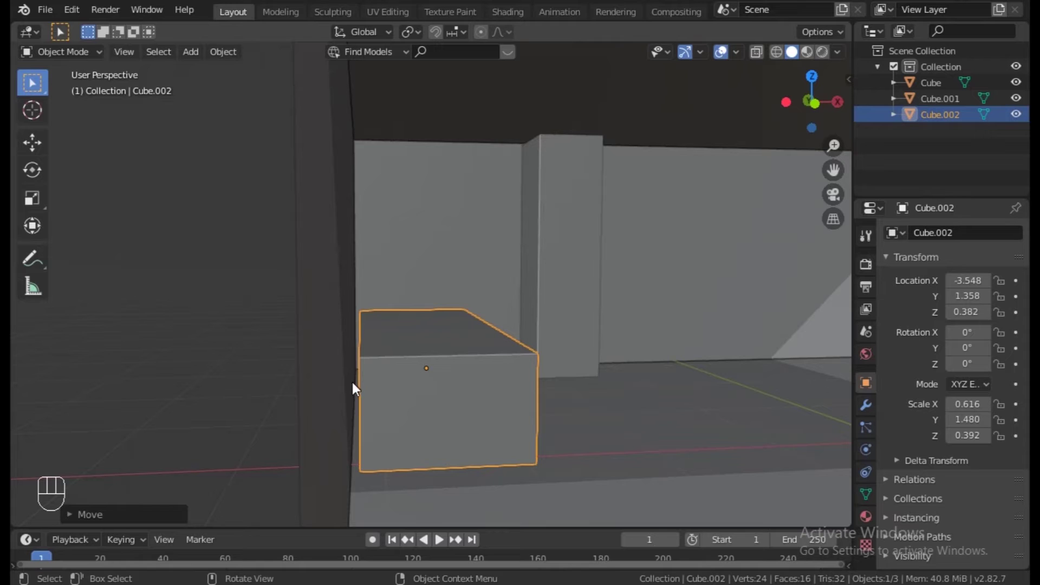
{"action": "middle_click_drag", "start_coordinate": [681, 387], "coordinate": [639, 406]}
{"action": "middle_click_drag", "start_coordinate": [635, 400], "coordinate": [653, 398]}
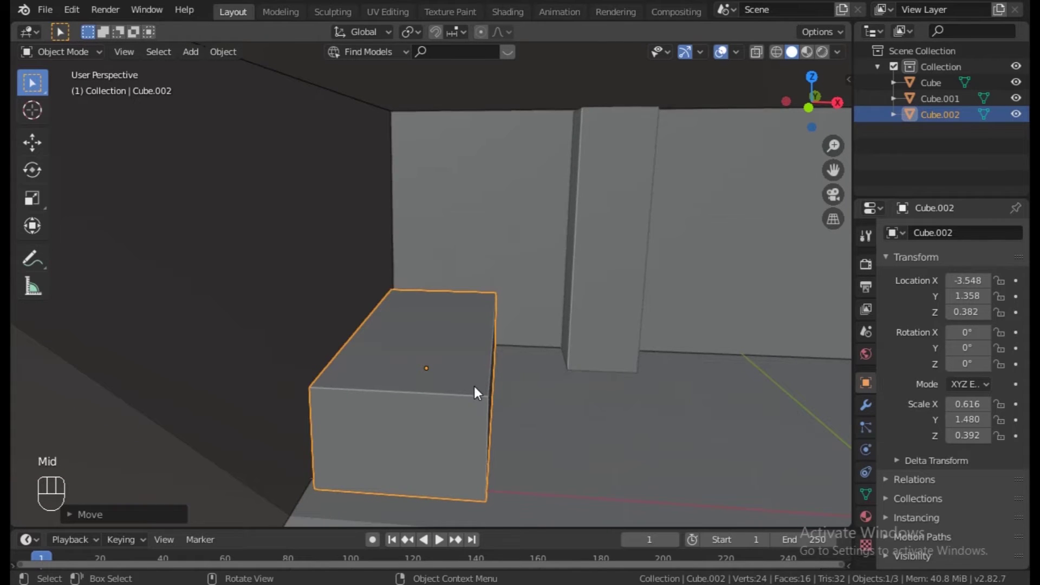
Add a further cube mesh and flatten it along X into a thin panel with a scale of about 0.040
{"action": "key", "text": "shift+a"}
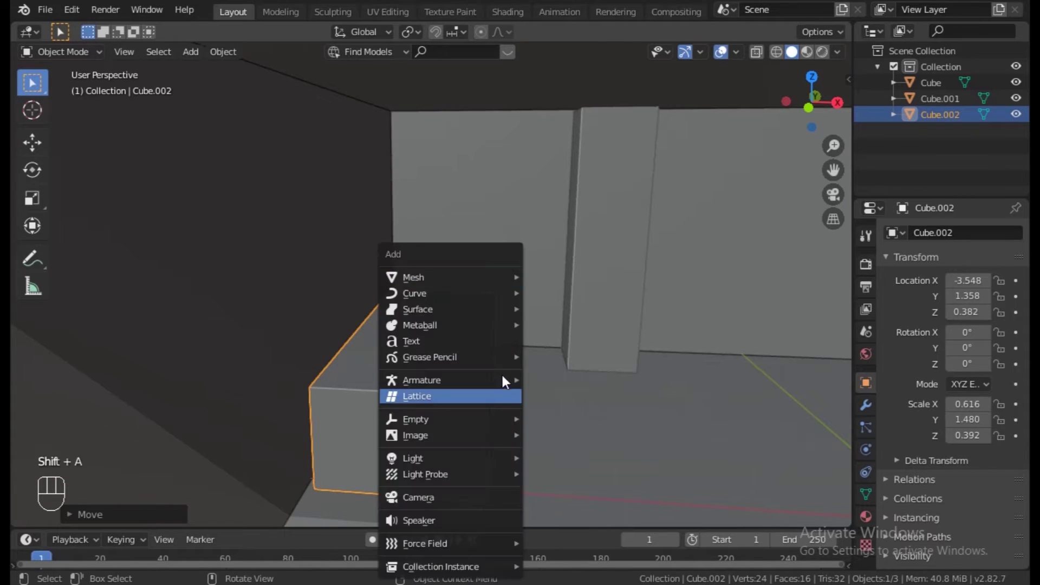
{"action": "mouse_move", "coordinate": [415, 279]}
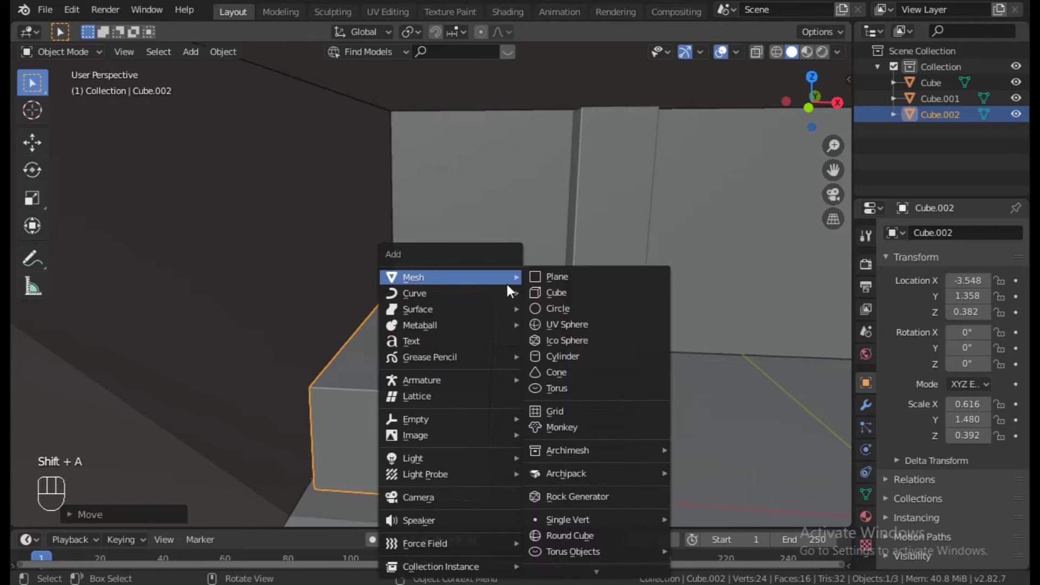
{"action": "left_click", "coordinate": [551, 291]}
{"action": "scroll", "coordinate": [535, 329], "scroll_direction": "down", "scroll_amount": 7}
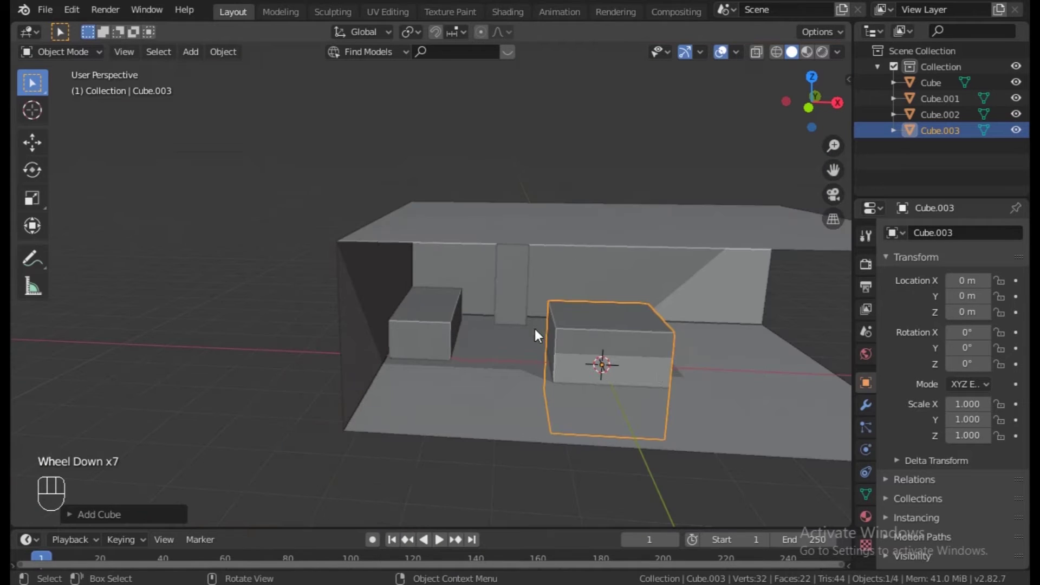
{"action": "key", "text": "s"}
{"action": "key", "text": "x"}
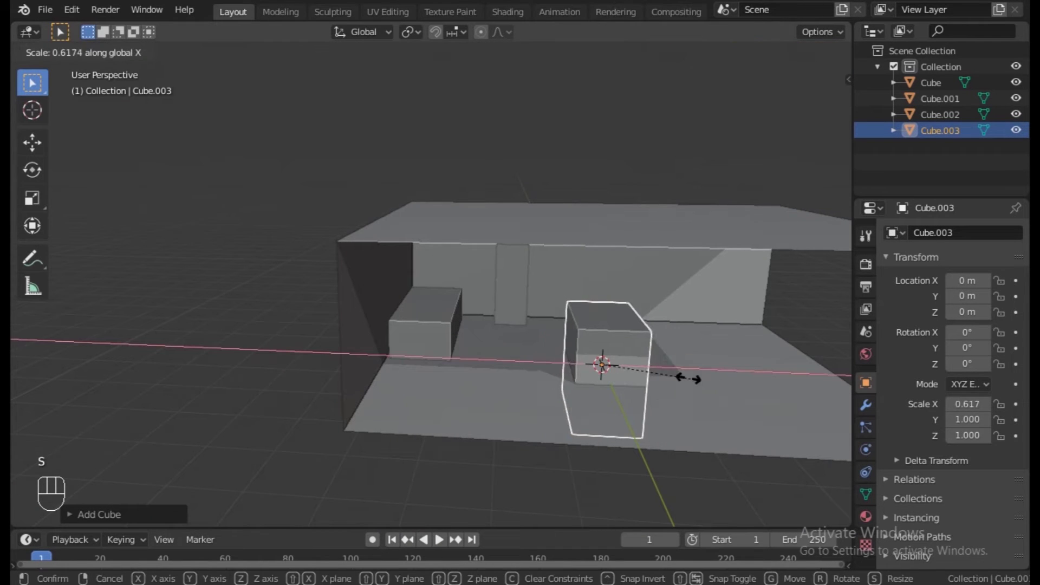
{"action": "left_click", "coordinate": [609, 360]}
Move the thin panel to the side wall behind the low block, at about X -4.195 m and Y 1.73 m
{"action": "key", "text": "g"}
{"action": "key", "text": "x"}
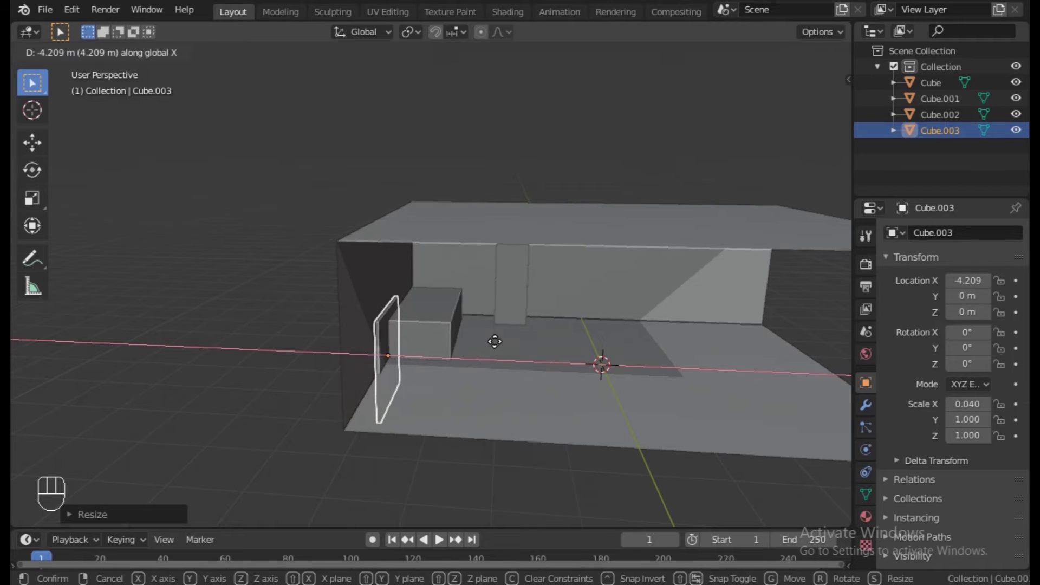
{"action": "left_click", "coordinate": [493, 342]}
{"action": "scroll", "coordinate": [488, 359], "scroll_direction": "up", "scroll_amount": 3}
{"action": "middle_click_drag", "start_coordinate": [487, 359], "coordinate": [493, 441]}
{"action": "key", "text": "g"}
{"action": "key", "text": "y"}
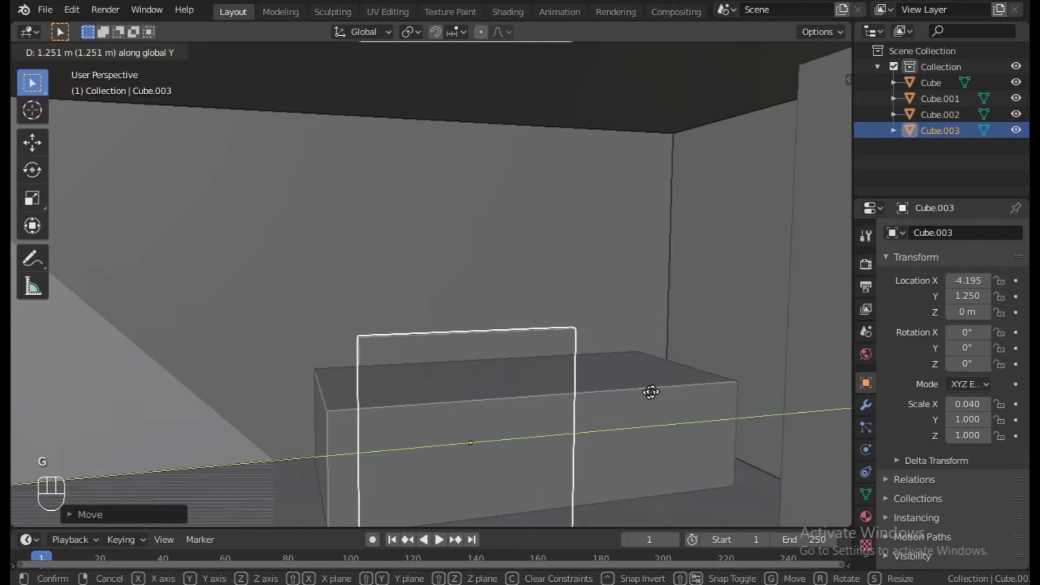
{"action": "left_click", "coordinate": [667, 431]}
Enlarge the wall panel to scales of about Y 1.751 and Z 1.504, positioned at about Y 1.63 m and Z 0.90 m
{"action": "key", "text": "g"}
{"action": "key", "text": "z"}
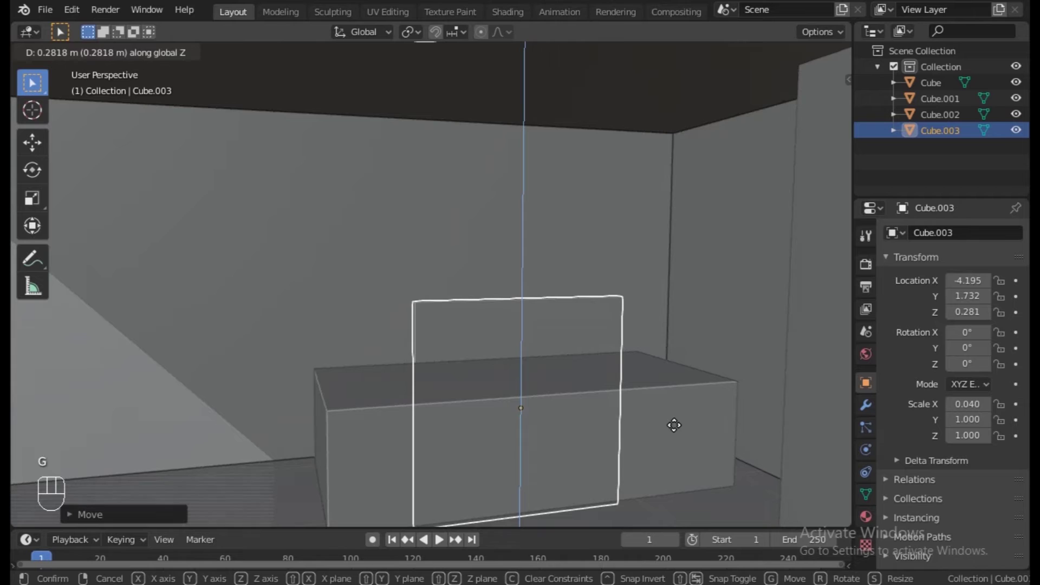
{"action": "key", "text": "s"}
{"action": "key", "text": "y"}
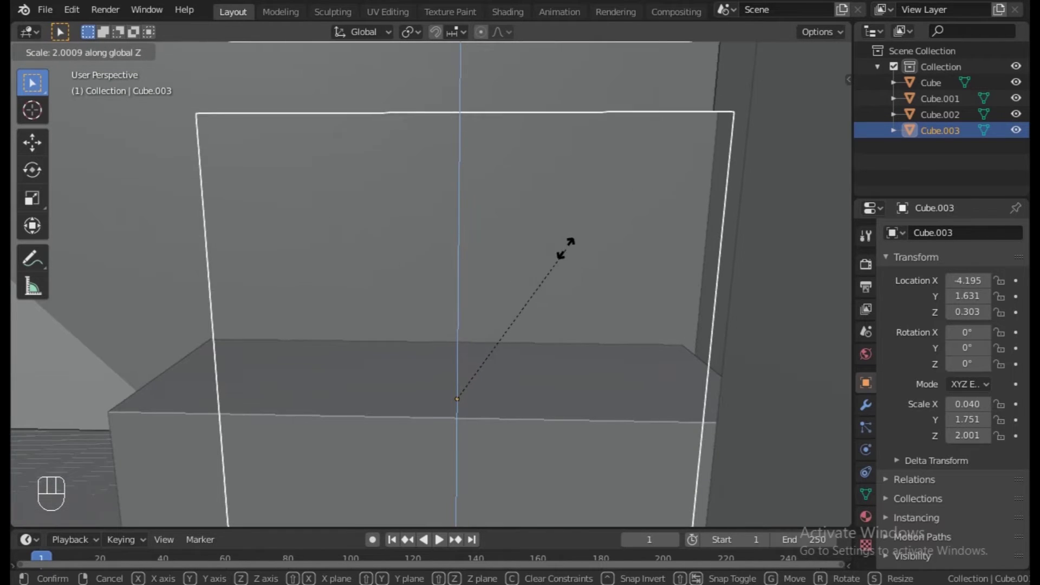
{"action": "left_click", "coordinate": [566, 230]}
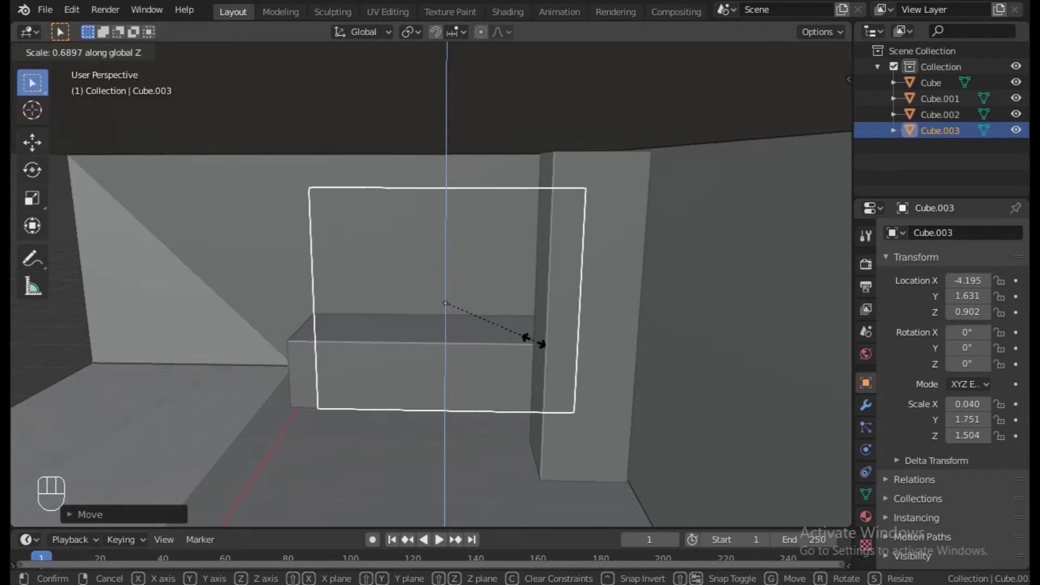
{"action": "left_click", "coordinate": [534, 340]}
Lengthen the low block to a Y scale of about 1.627 and position it at about X -3.55 m, Y 1.52 m
{"action": "middle_click_drag", "start_coordinate": [355, 335], "coordinate": [517, 330]}
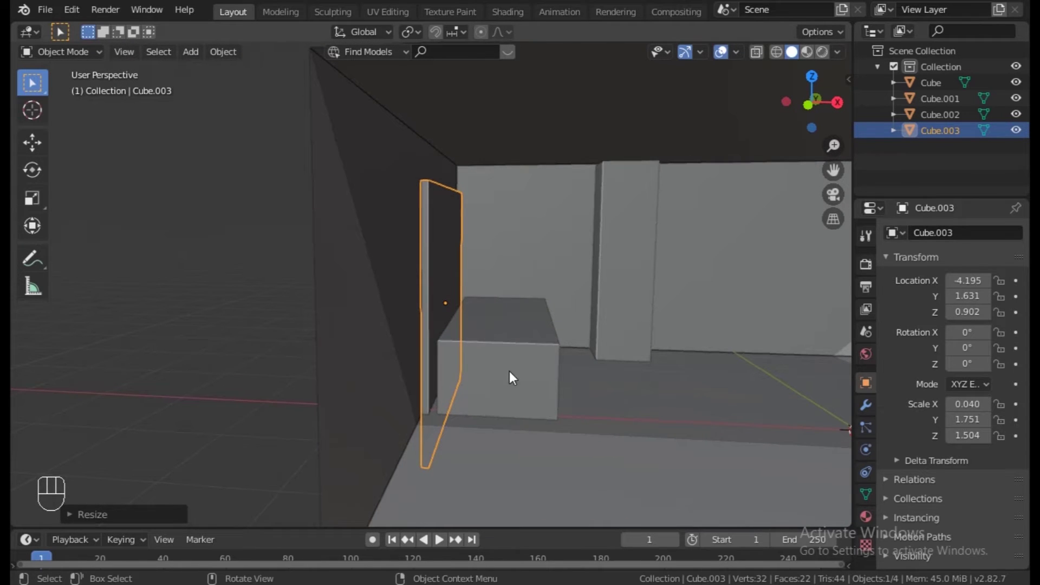
{"action": "left_click", "coordinate": [511, 369]}
{"action": "key", "text": "g"}
{"action": "key", "text": "x"}
{"action": "left_click", "coordinate": [662, 396]}
{"action": "middle_click_drag", "start_coordinate": [662, 396], "coordinate": [575, 402]}
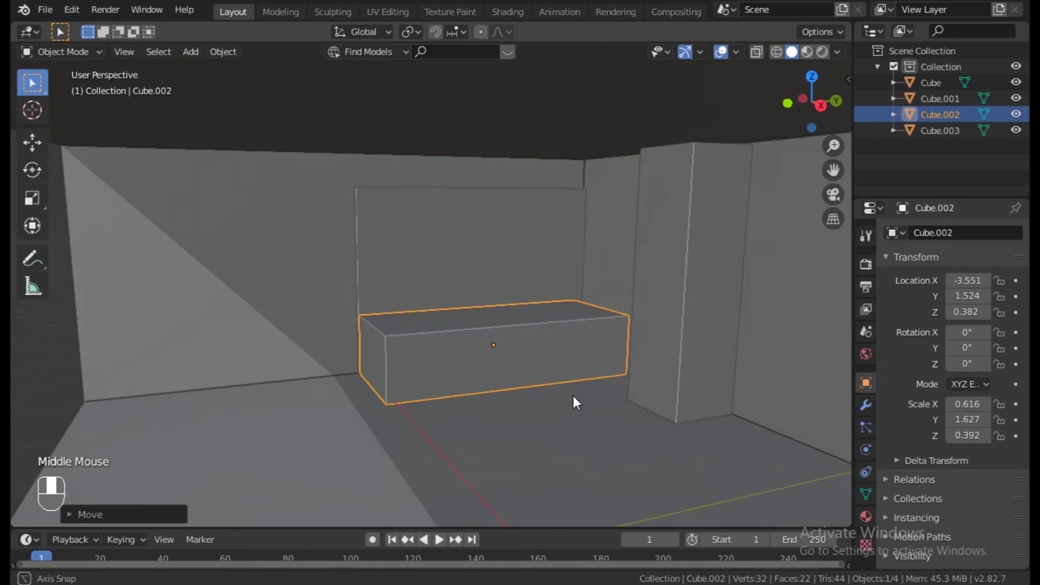
Check the reference render of the office, and rename the room shell as labroom
{"action": "scroll", "coordinate": [573, 393], "scroll_direction": "down", "scroll_amount": 6}
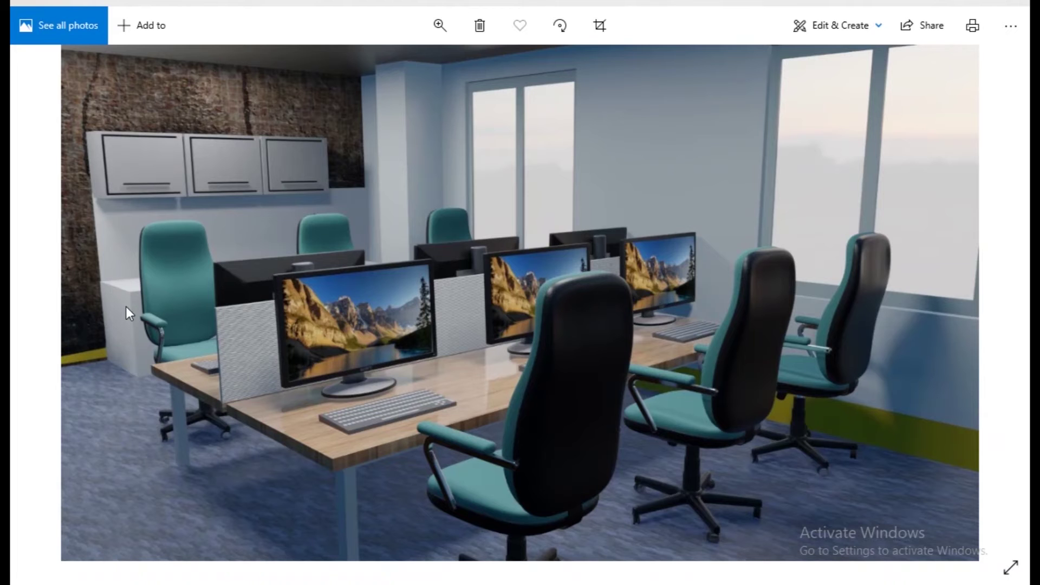
{"action": "key", "text": "Right"}
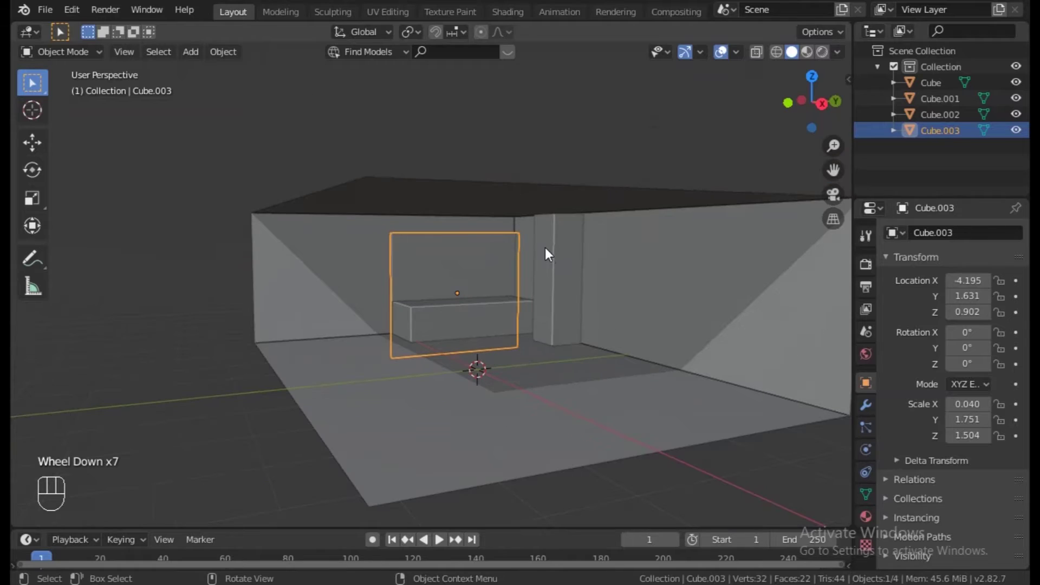
{"action": "left_click", "coordinate": [689, 270]}
{"action": "double_click", "coordinate": [936, 83]}
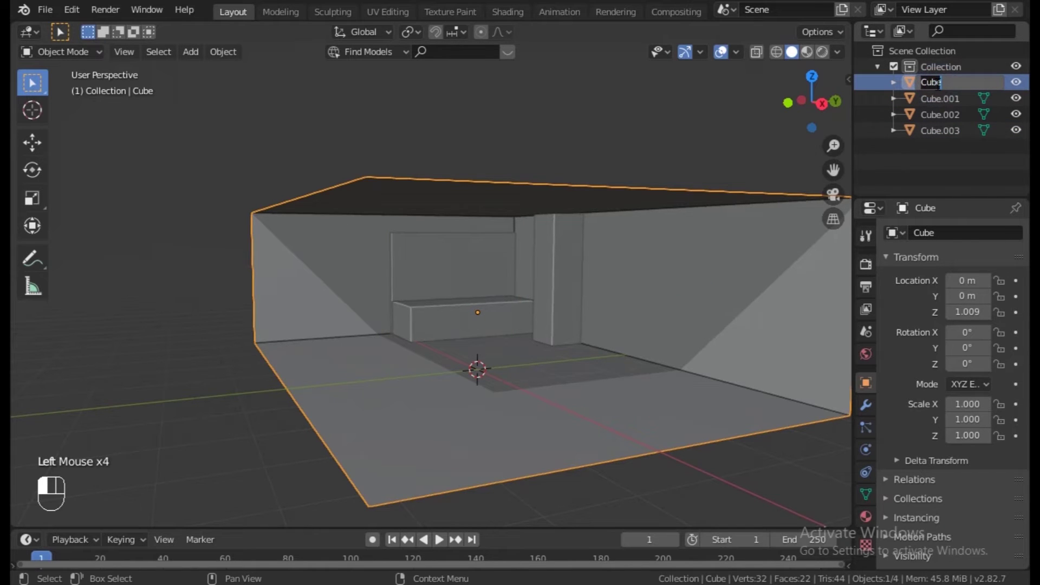
{"action": "type", "text": "labroom"}
{"action": "key", "text": "Return"}
Rename the column as pillar, the wall panel as plane and the low block as base
{"action": "left_click", "coordinate": [561, 265]}
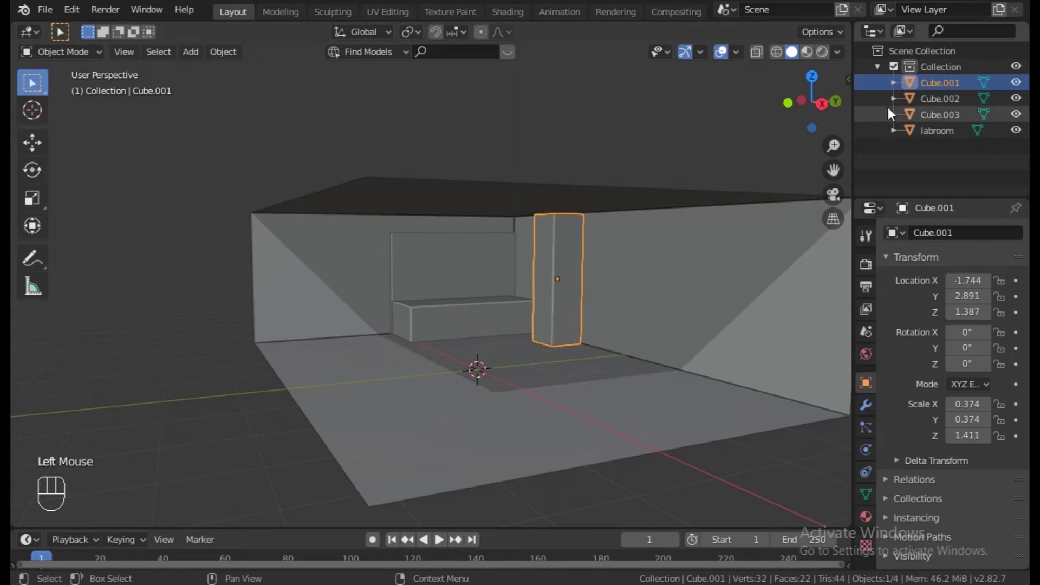
{"action": "double_click", "coordinate": [935, 83]}
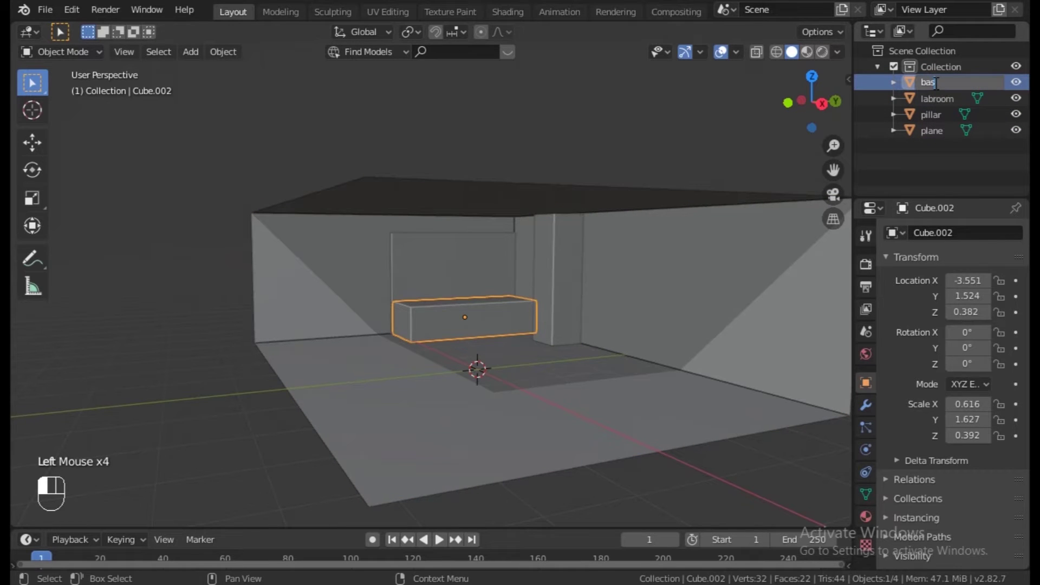
{"action": "left_click", "coordinate": [936, 99]}
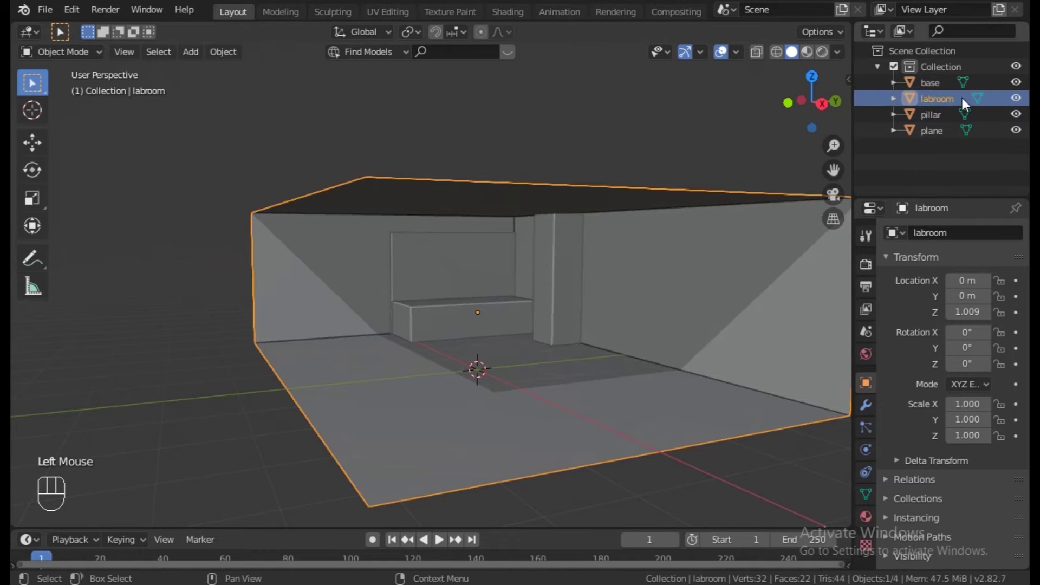
{"action": "left_click", "coordinate": [942, 114]}
{"action": "left_click", "coordinate": [933, 133]}
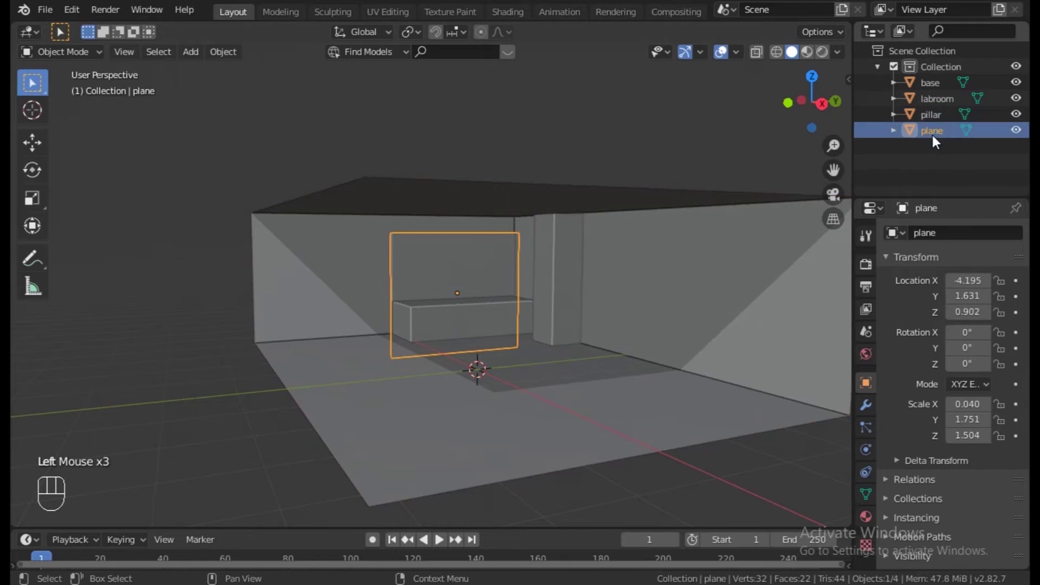
{"action": "left_click", "coordinate": [932, 83]}
Add a new cube mesh at the origin inside the room
{"action": "middle_click_drag", "start_coordinate": [727, 228], "coordinate": [573, 395]}
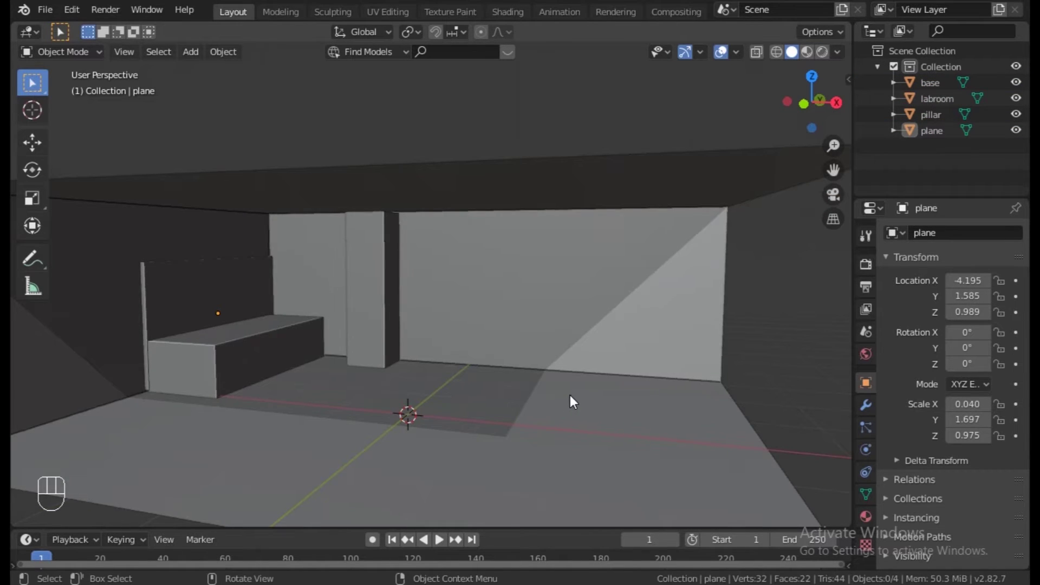
{"action": "key", "text": "shift+a"}
{"action": "mouse_move", "coordinate": [423, 280]}
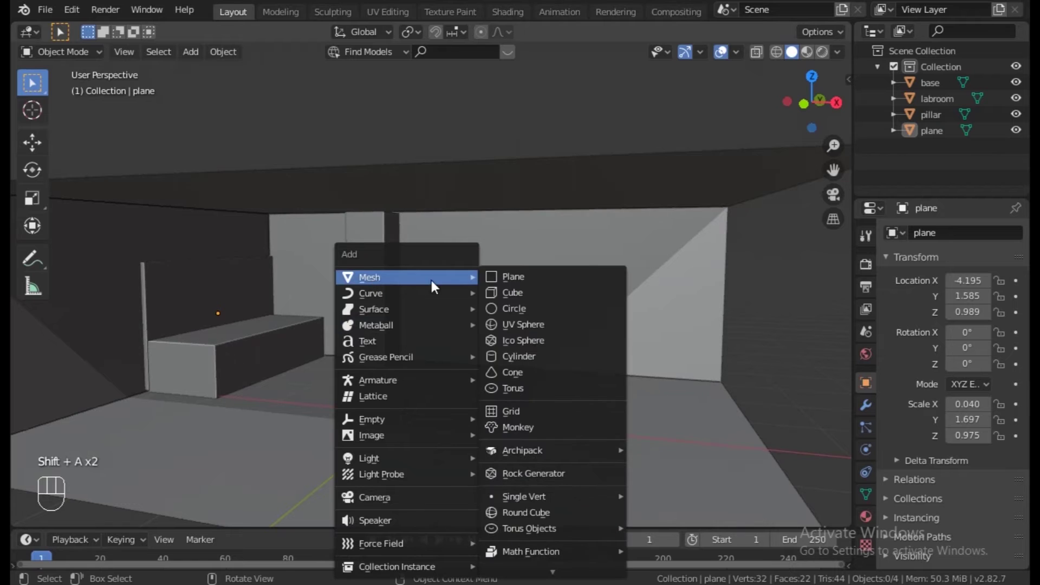
{"action": "left_click", "coordinate": [500, 291]}
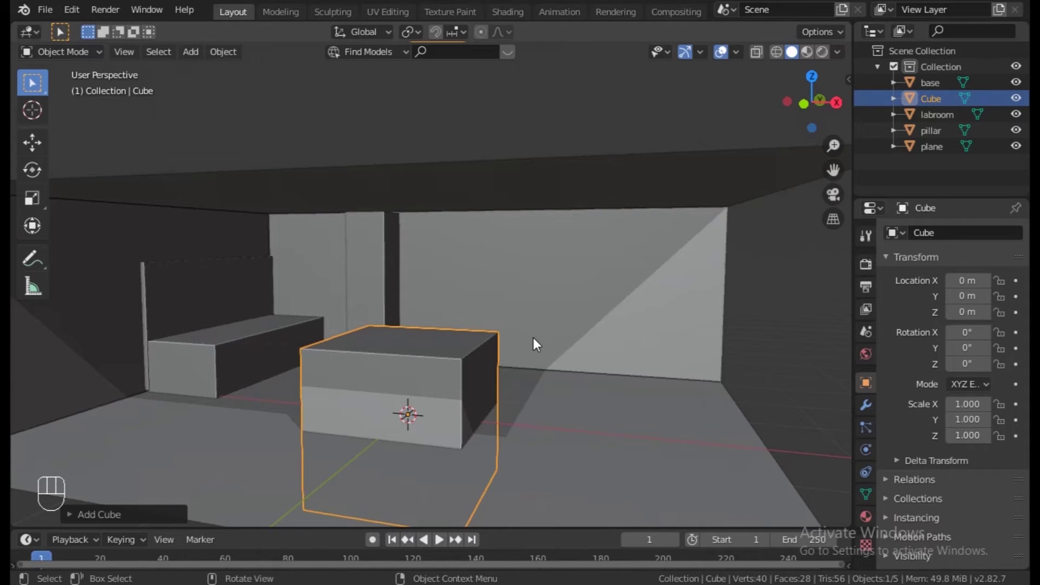
View the new cube and the room shell in isolation one after the other, returning to the full scene each time
{"action": "key", "text": "KP_Divide"}
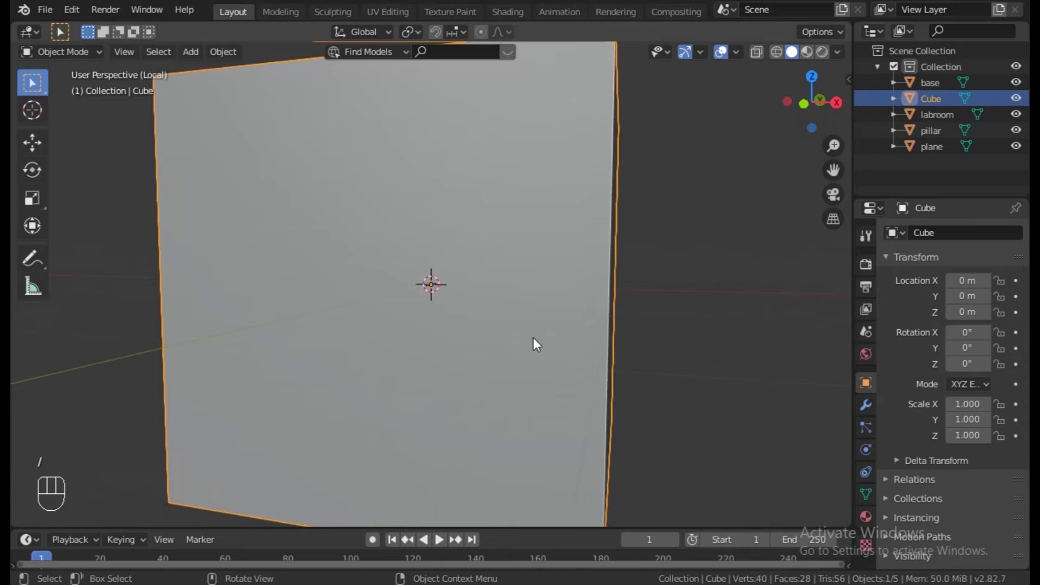
{"action": "scroll", "coordinate": [533, 337], "scroll_direction": "down", "scroll_amount": 2}
{"action": "key", "text": "KP_Divide"}
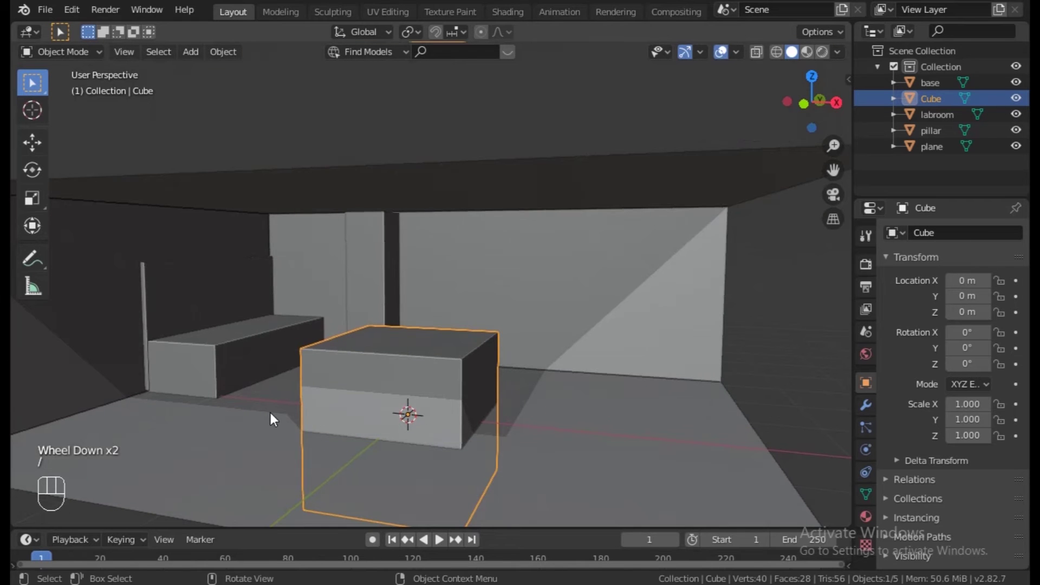
{"action": "left_click", "coordinate": [174, 468]}
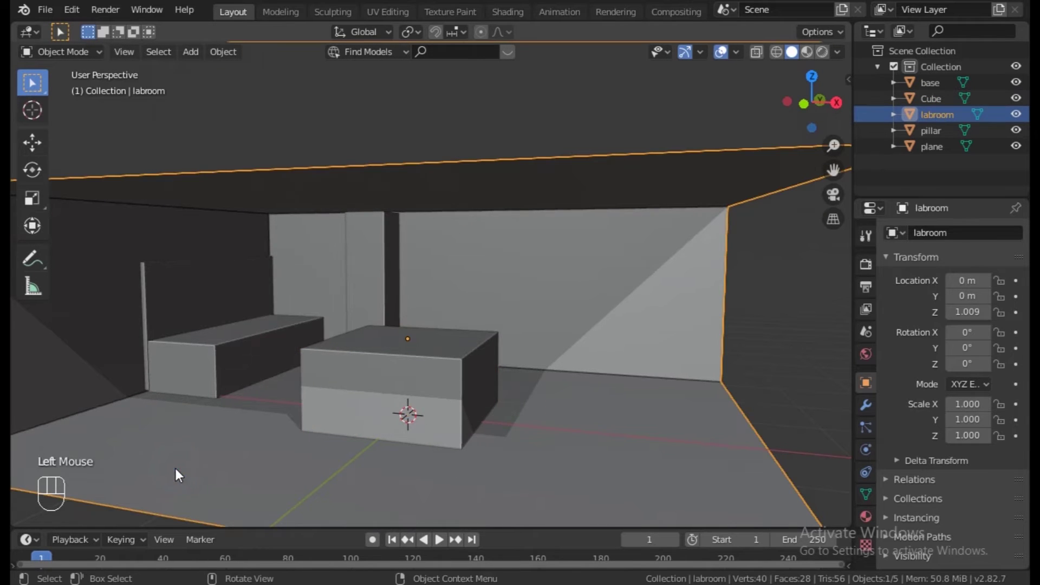
{"action": "key", "text": "KP_Divide"}
{"action": "scroll", "coordinate": [329, 337], "scroll_direction": "up", "scroll_amount": 4}
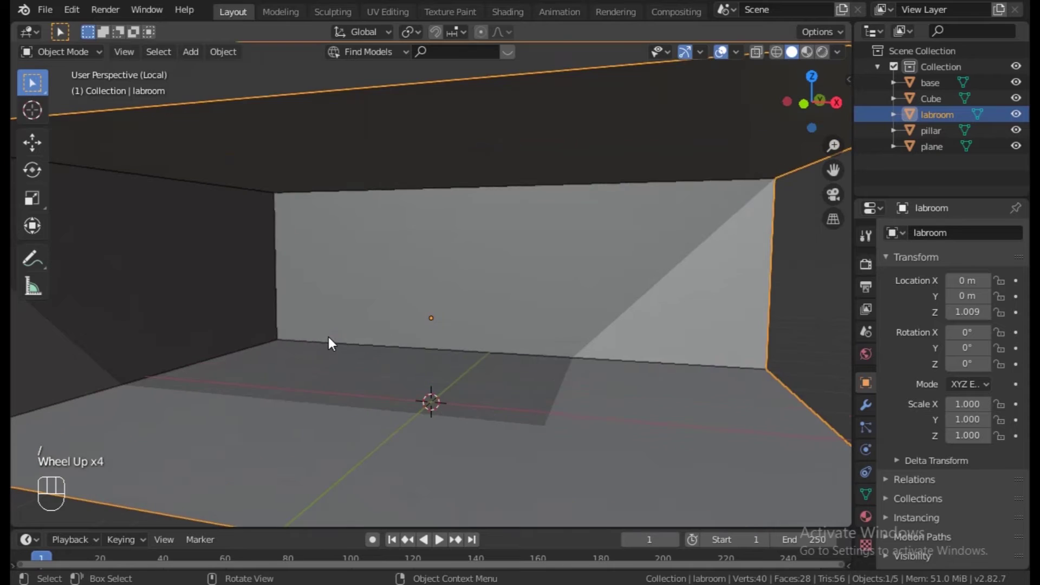
{"action": "scroll", "coordinate": [328, 337], "scroll_direction": "down", "scroll_amount": 5}
{"action": "scroll", "coordinate": [328, 337], "scroll_direction": "up", "scroll_amount": 4}
{"action": "scroll", "coordinate": [328, 337], "scroll_direction": "down", "scroll_amount": 3}
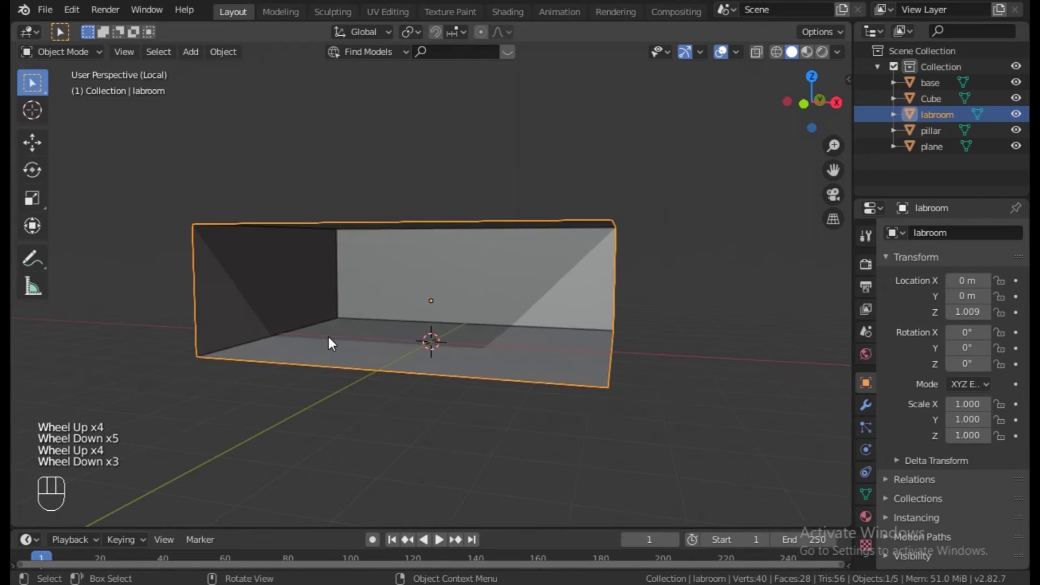
{"action": "key", "text": "KP_Divide"}
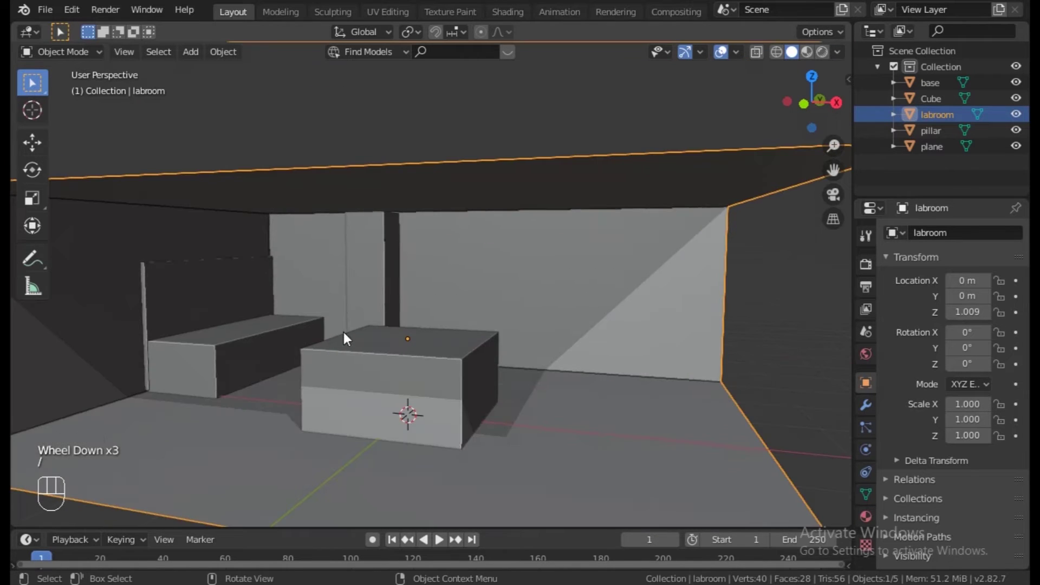
Isolate the new cube in local view and thin it to scales of about X 0.614 and Y -0.119
{"action": "left_click", "coordinate": [372, 363]}
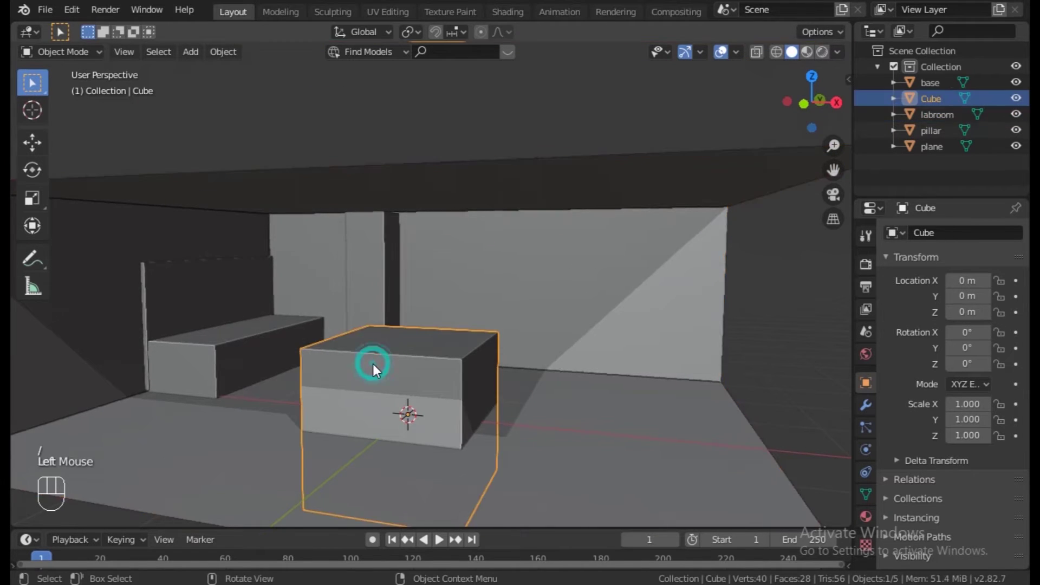
{"action": "key", "text": "KP_Divide"}
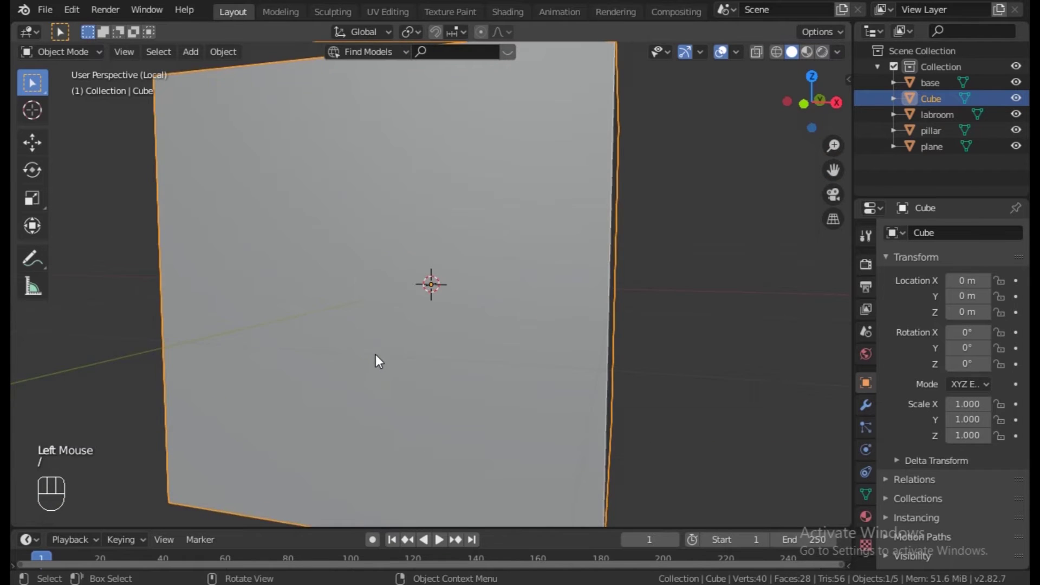
{"action": "scroll", "coordinate": [375, 354], "scroll_direction": "down", "scroll_amount": 4}
{"action": "scroll", "coordinate": [375, 356], "scroll_direction": "down", "scroll_amount": 1}
{"action": "key", "text": "s"}
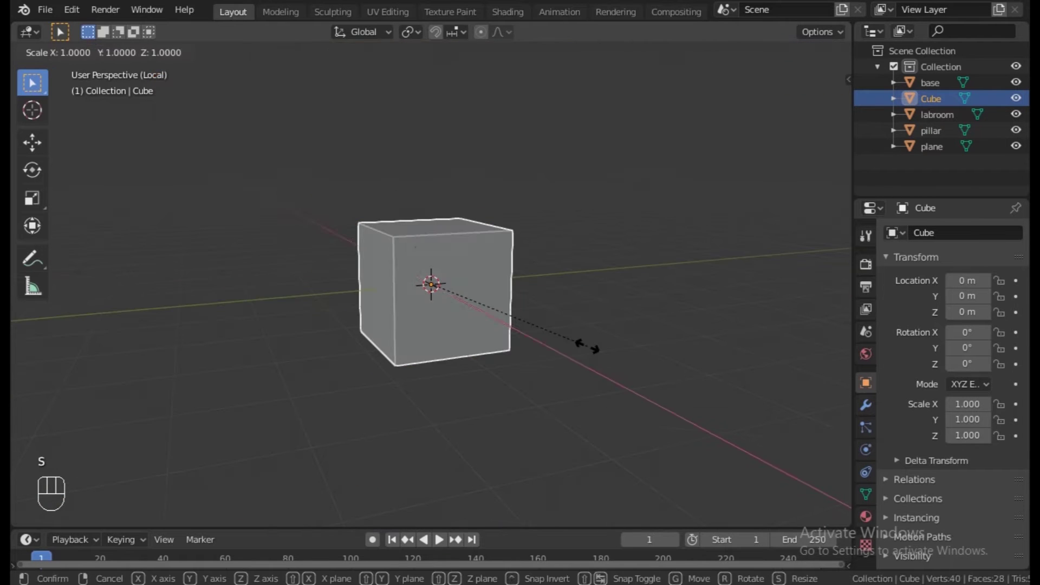
{"action": "key", "text": "x"}
{"action": "left_click", "coordinate": [522, 333]}
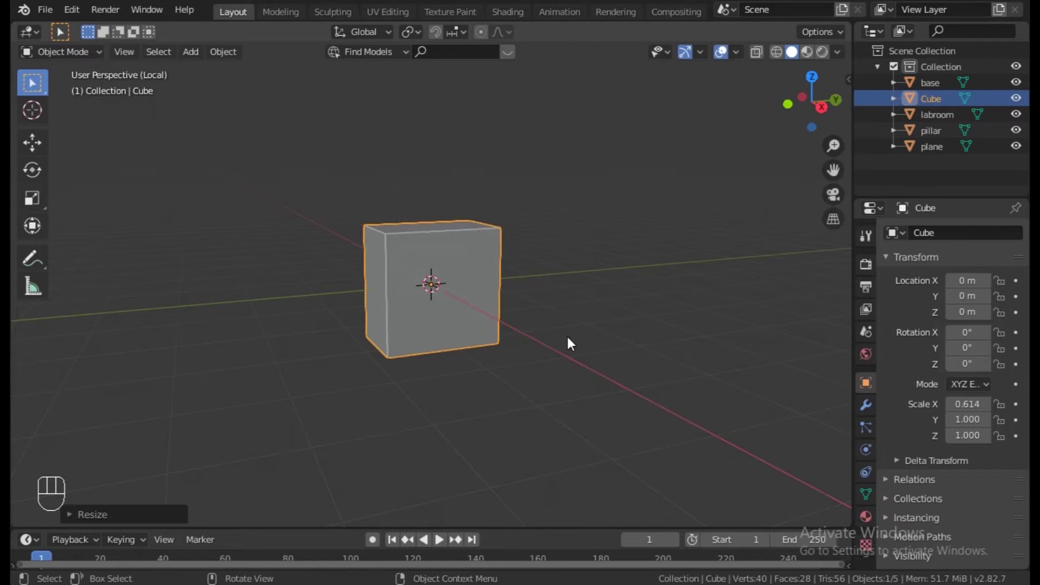
{"action": "key", "text": "s"}
{"action": "key", "text": "y"}
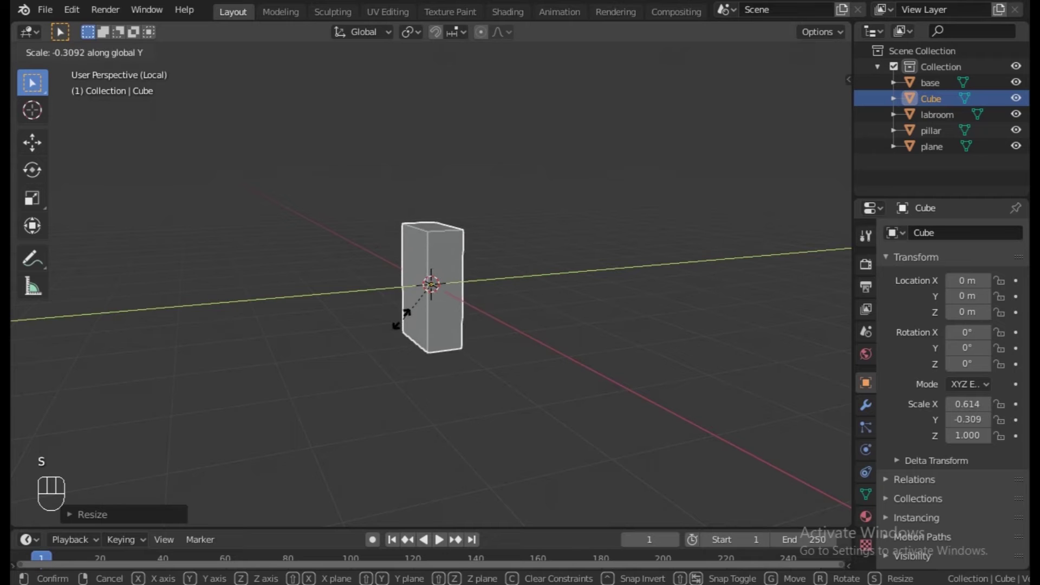
{"action": "left_click", "coordinate": [440, 339]}
Widen the isolated slab to an X scale of about 1.544 and thin it to a Y scale of about -0.088
{"action": "middle_click_drag", "start_coordinate": [441, 339], "coordinate": [567, 339]}
{"action": "key", "text": "s"}
{"action": "key", "text": "x"}
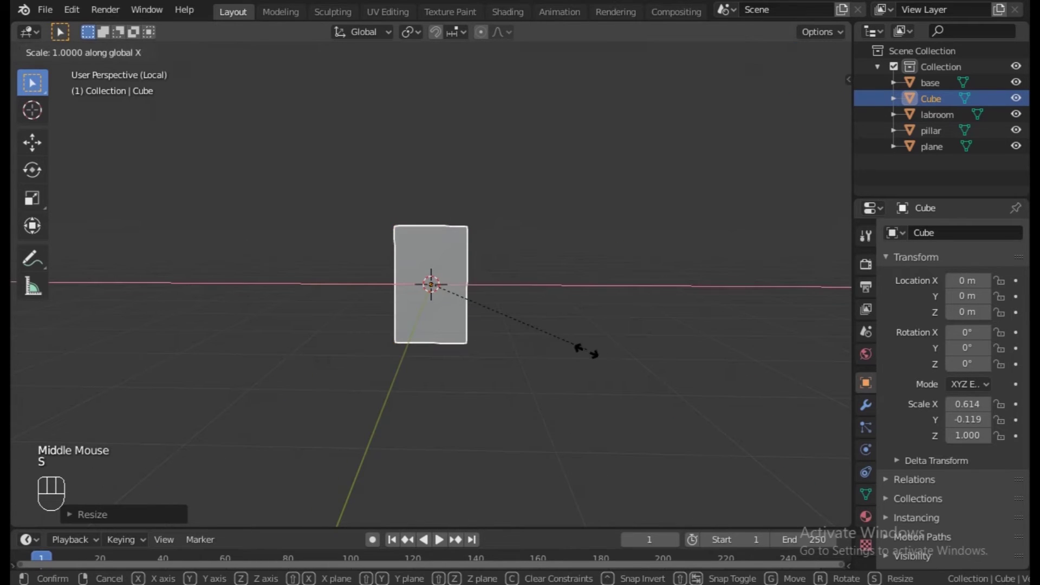
{"action": "left_click", "coordinate": [11, 331]}
{"action": "middle_click_drag", "start_coordinate": [592, 271], "coordinate": [478, 287]}
{"action": "key", "text": "s"}
{"action": "key", "text": "x"}
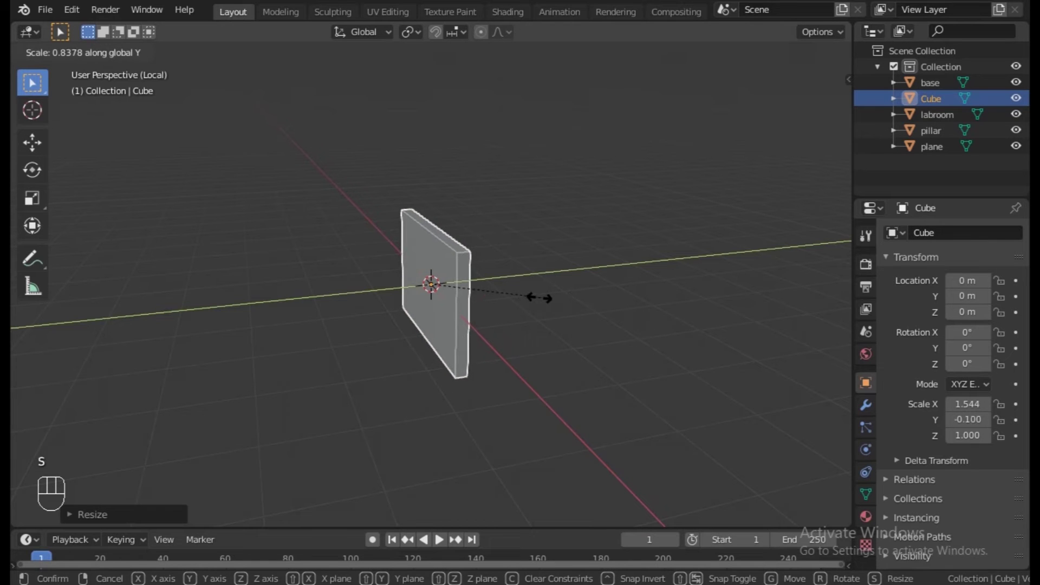
{"action": "right_click", "coordinate": [528, 298]}
Raise the slab to about Z 0.985 m and stretch its height to a Z scale of about 1.621
{"action": "middle_click_drag", "start_coordinate": [531, 328], "coordinate": [629, 309]}
{"action": "key", "text": "g"}
{"action": "key", "text": "z"}
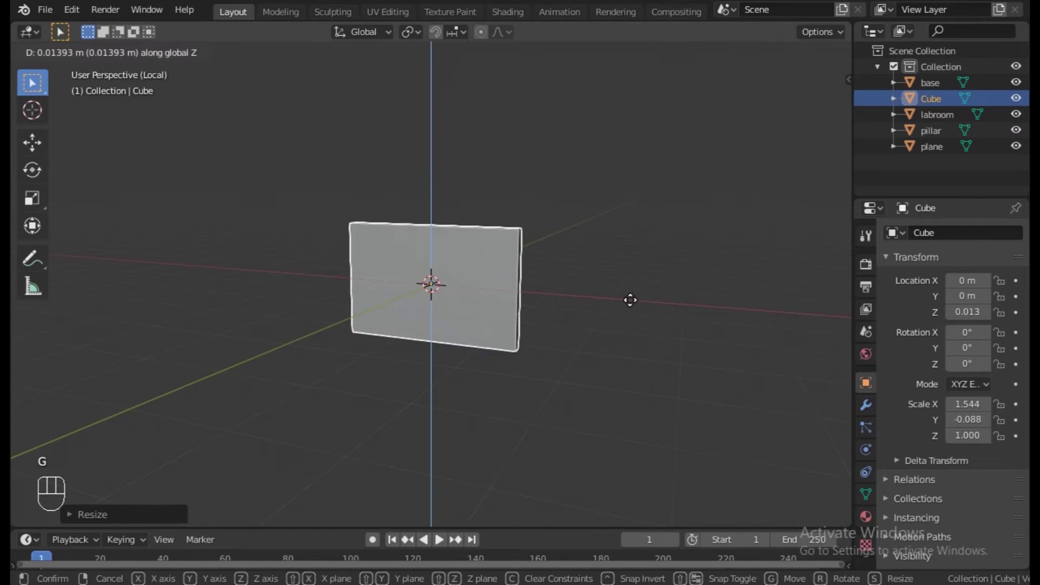
{"action": "left_click", "coordinate": [627, 249]}
{"action": "middle_click_drag", "start_coordinate": [628, 249], "coordinate": [632, 323]}
{"action": "key", "text": "s"}
{"action": "key", "text": "z"}
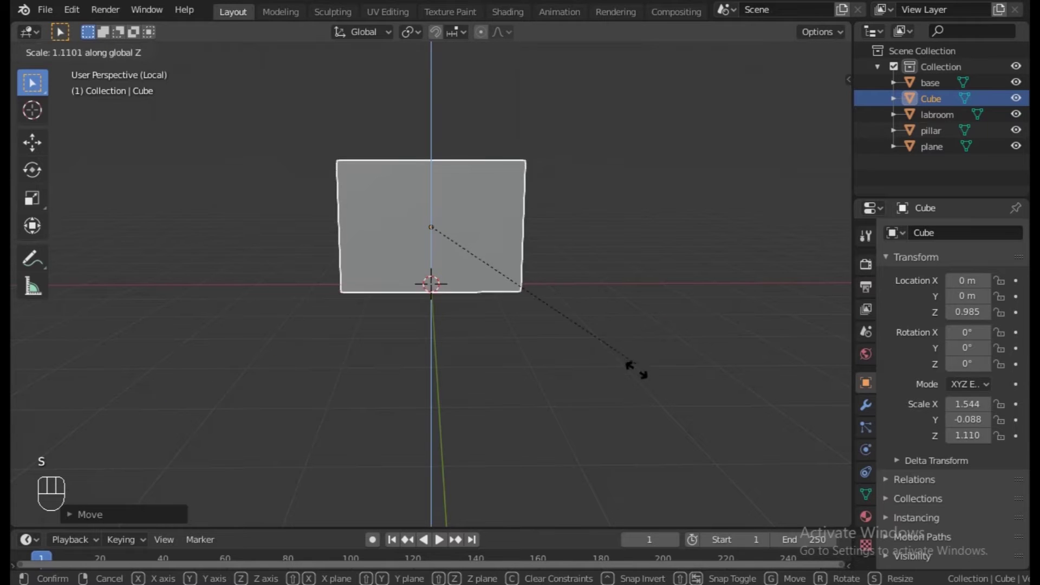
{"action": "left_click", "coordinate": [640, 352]}
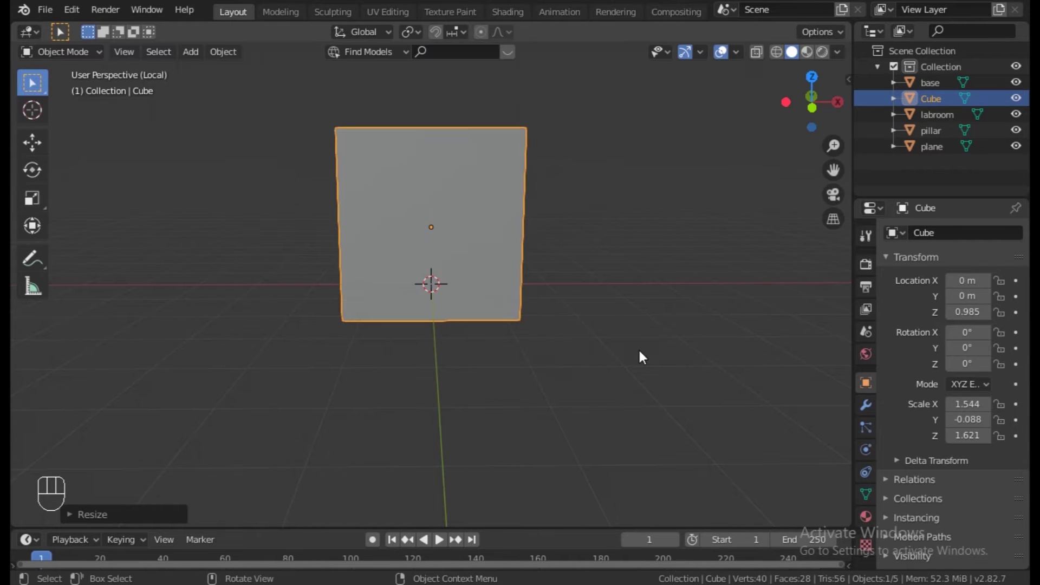
Move the slab up to about Z 1.637 m so its lower edge sits at ground level
{"action": "key", "text": "g"}
{"action": "key", "text": "z"}
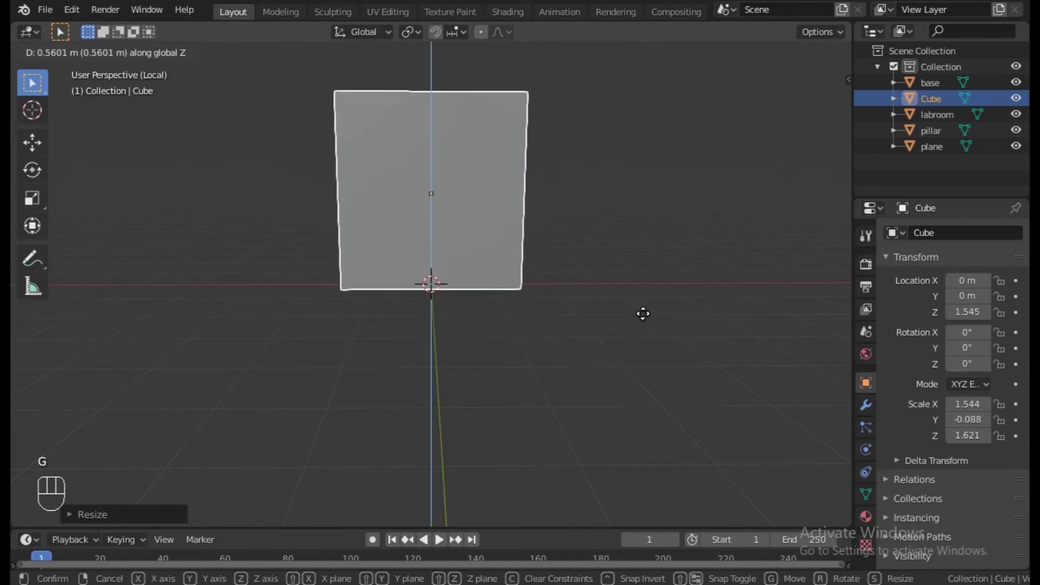
{"action": "left_click", "coordinate": [643, 311]}
{"action": "middle_click_drag", "start_coordinate": [634, 251], "coordinate": [634, 311], "text": "shift"}
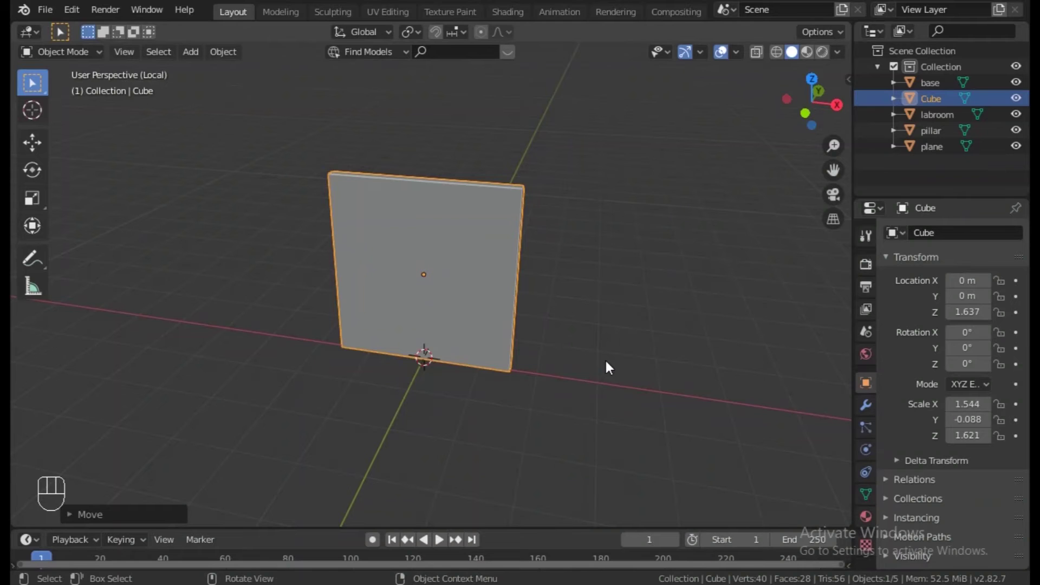
Add two vertical loop cuts to the slab's mesh and spread them along X close to its side edges
{"action": "key", "text": "Tab"}
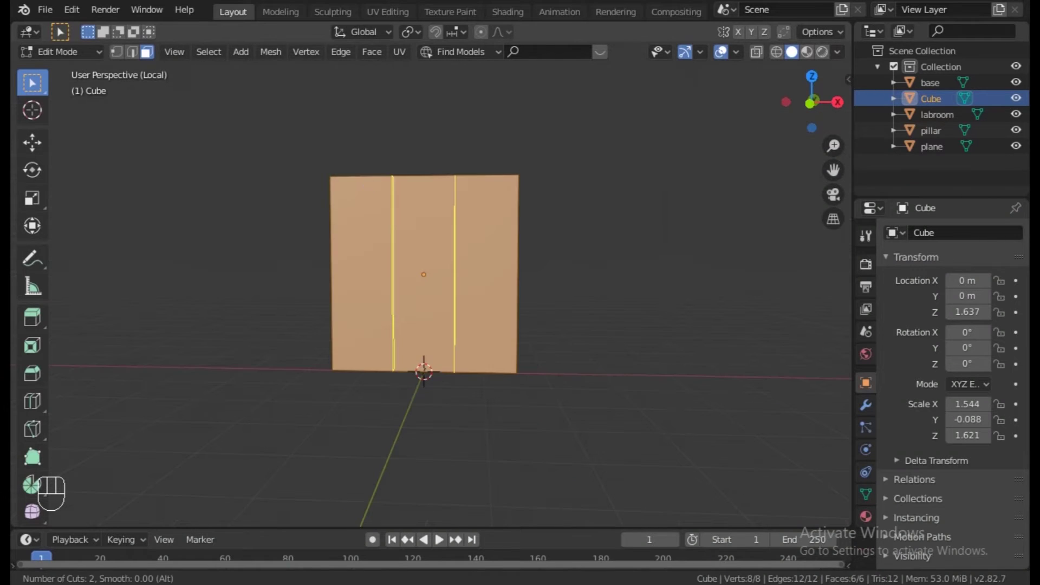
{"action": "left_click", "coordinate": [368, 187]}
{"action": "right_click", "coordinate": [368, 186]}
{"action": "key", "text": "s"}
{"action": "key", "text": "x"}
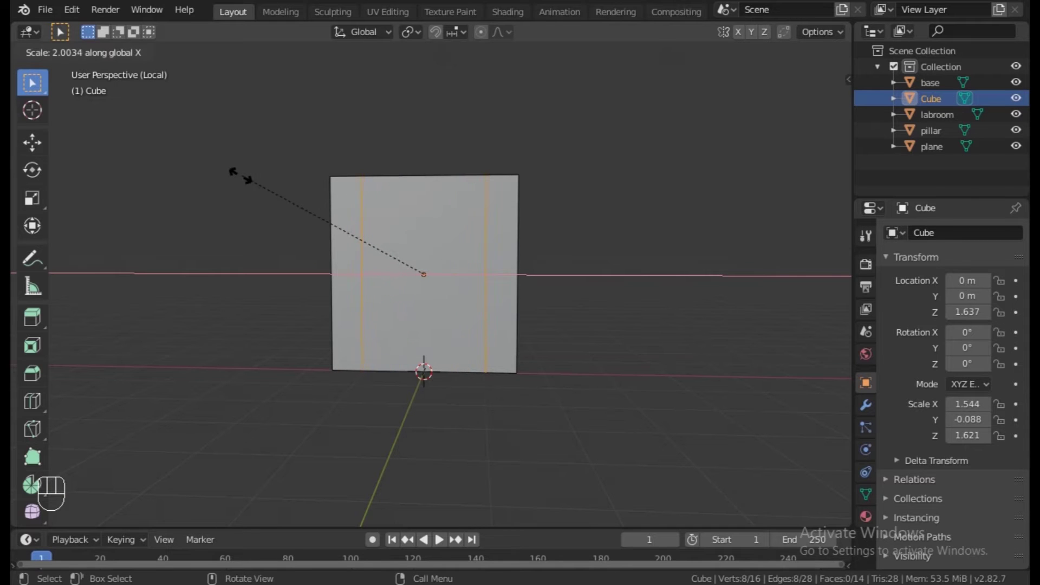
{"action": "left_click", "coordinate": [185, 173]}
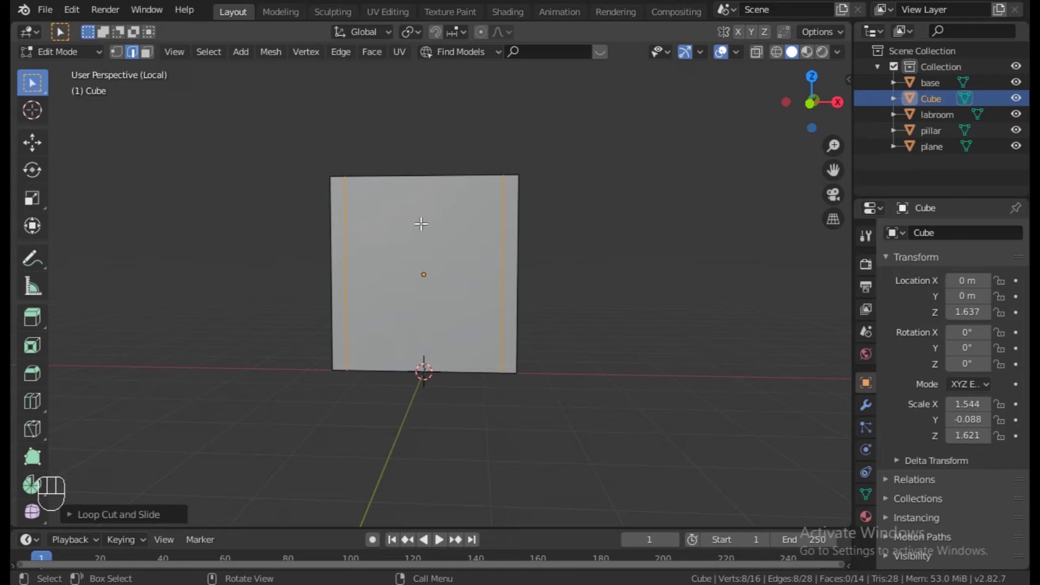
Add two vertical loop cuts through the middle of the slab and scale them together along X to form a narrow central bar
{"action": "key", "text": "ctrl+r"}
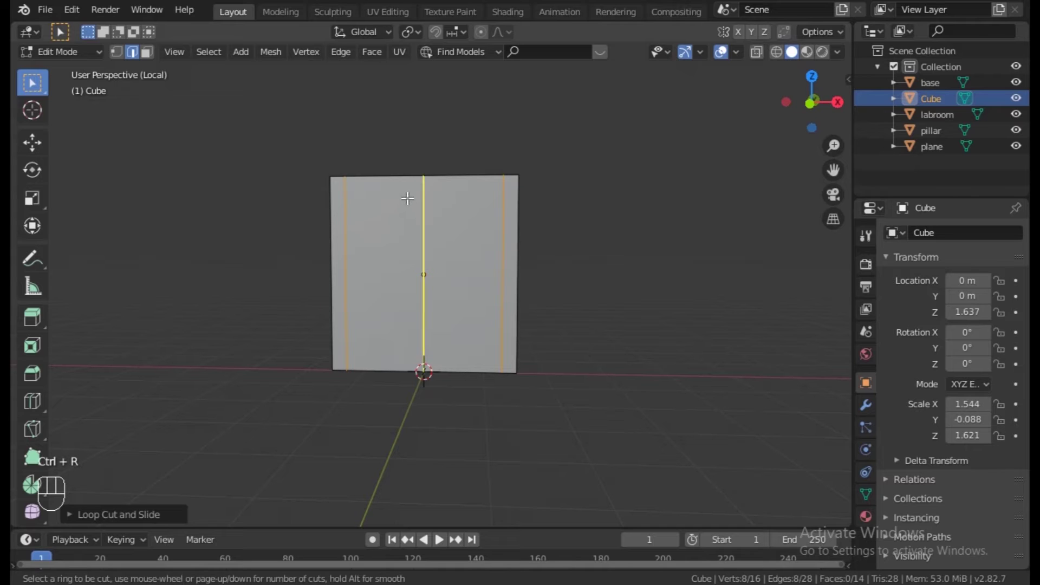
{"action": "scroll", "coordinate": [407, 198], "scroll_direction": "up", "scroll_amount": 1}
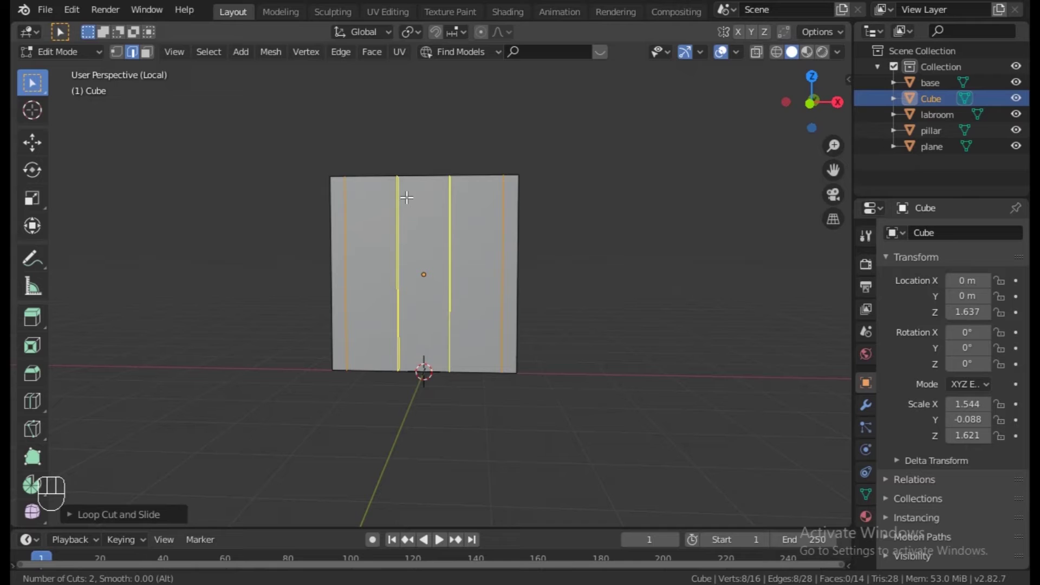
{"action": "left_click", "coordinate": [406, 197]}
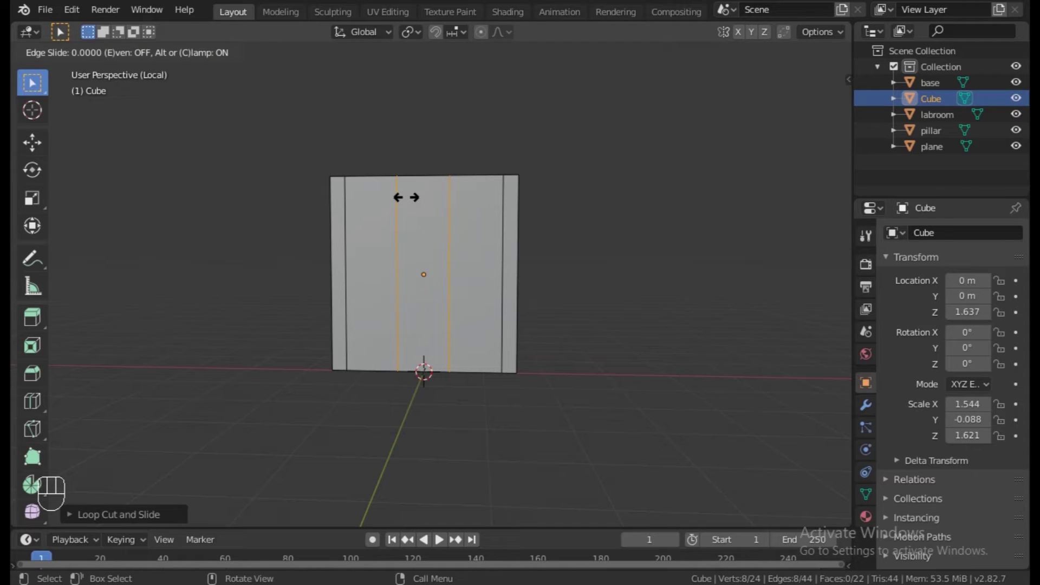
{"action": "right_click", "coordinate": [406, 197]}
{"action": "key", "text": "s"}
{"action": "key", "text": "x"}
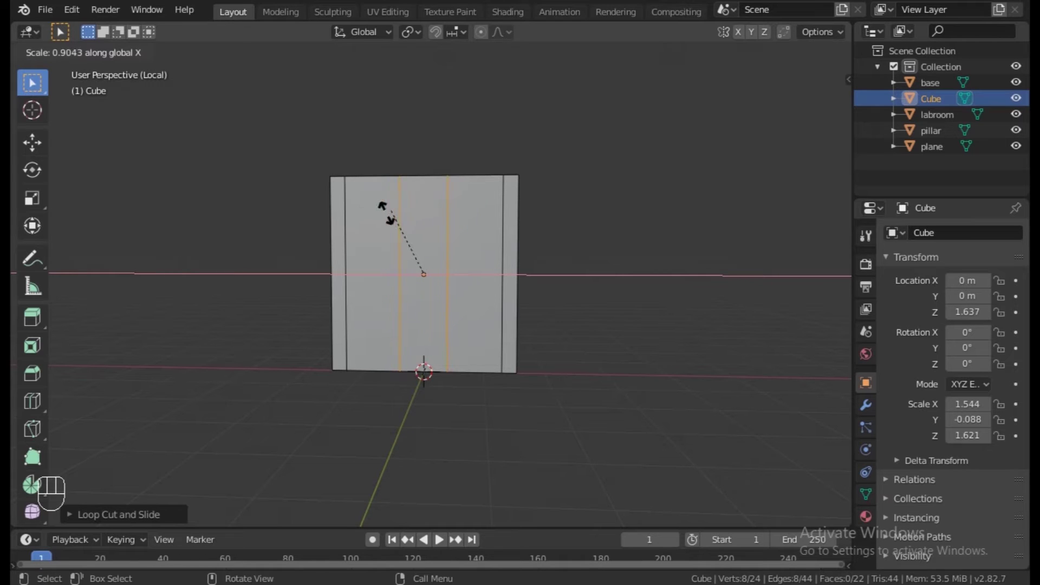
{"action": "left_click", "coordinate": [411, 252]}
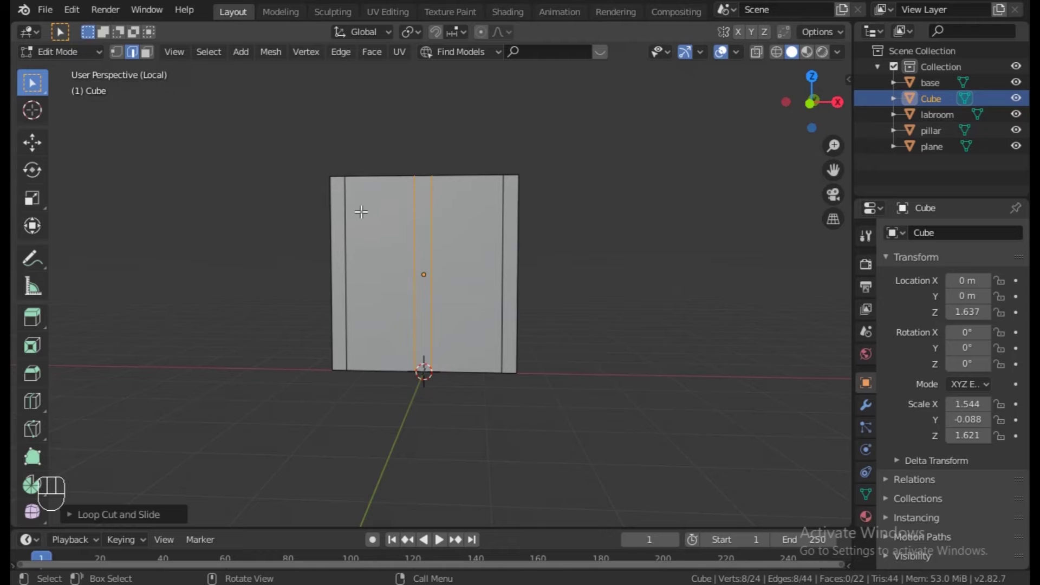
Add two horizontal loop cuts to the slab and spread them along Z close to its upper and lower edges
{"action": "key", "text": "ctrl+r"}
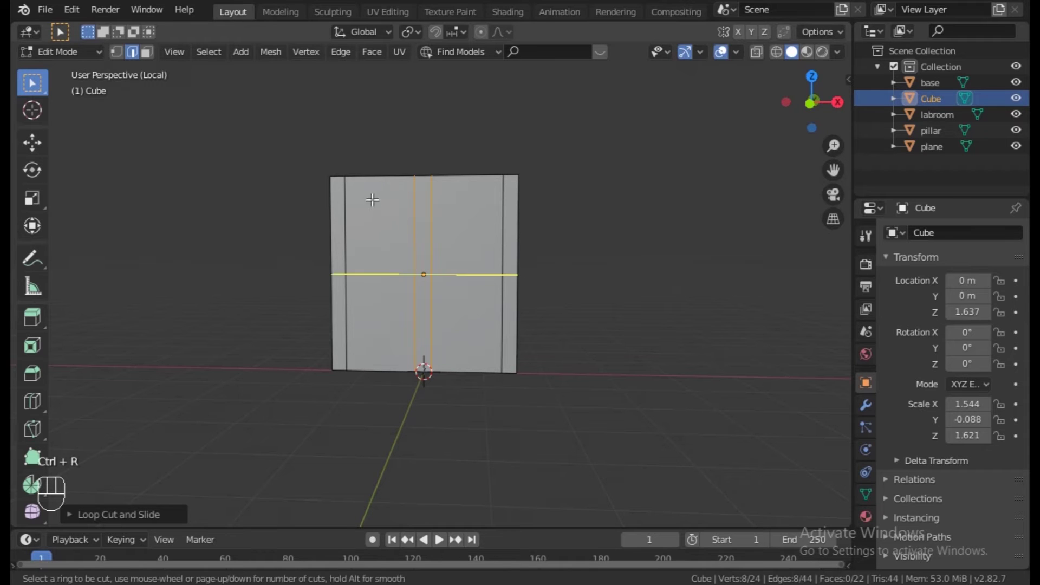
{"action": "scroll", "coordinate": [357, 204], "scroll_direction": "up", "scroll_amount": 1}
{"action": "left_click", "coordinate": [357, 204]}
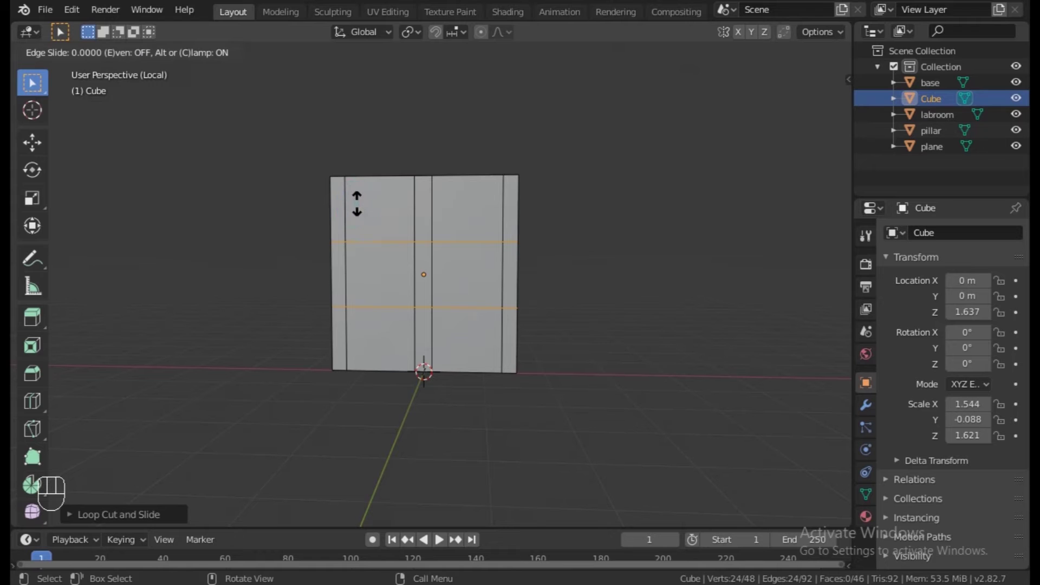
{"action": "right_click", "coordinate": [357, 203]}
{"action": "key", "text": "s"}
{"action": "key", "text": "z"}
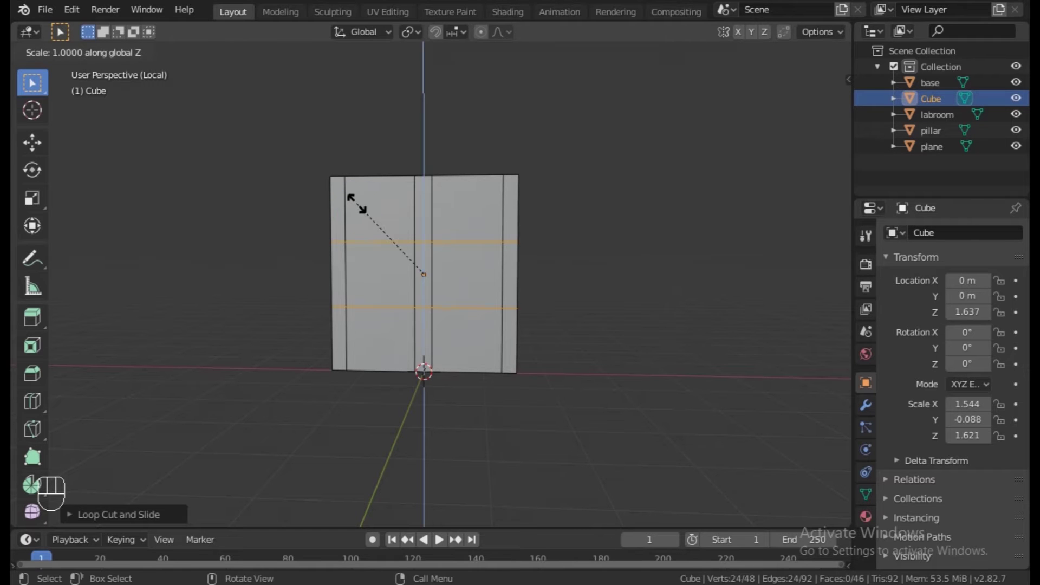
{"action": "left_click", "coordinate": [658, 334]}
{"action": "mouse_move", "coordinate": [674, 322]}
{"action": "middle_mouse_down"}
{"action": "mouse_move", "coordinate": [425, 330]}
{"action": "mouse_move", "coordinate": [661, 327]}
{"action": "middle_mouse_up"}
Delete the two large panel faces on both the front and back of the slab to open up the window frame
{"action": "left_click", "coordinate": [146, 52]}
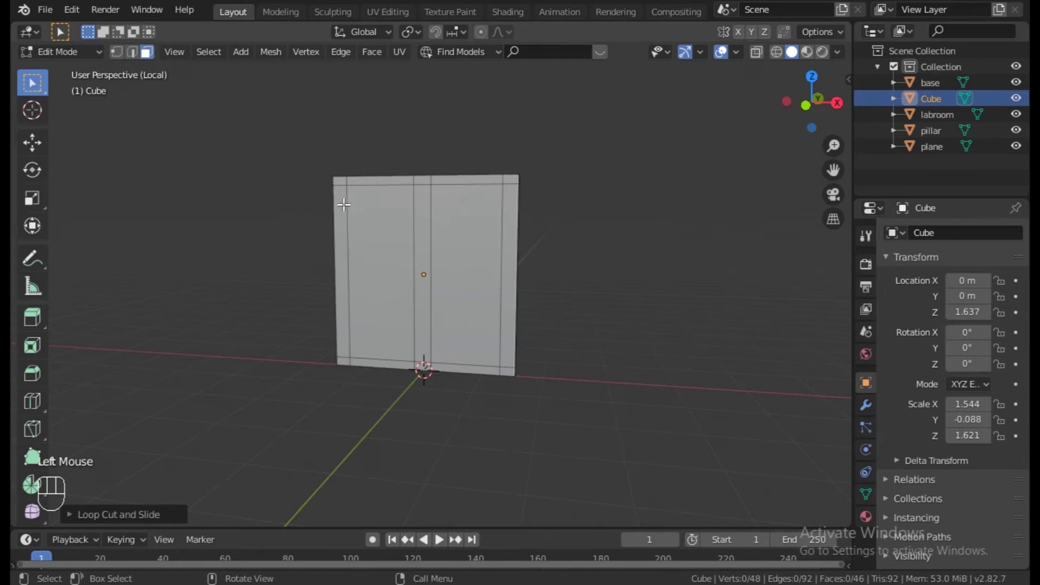
{"action": "left_click", "coordinate": [376, 255]}
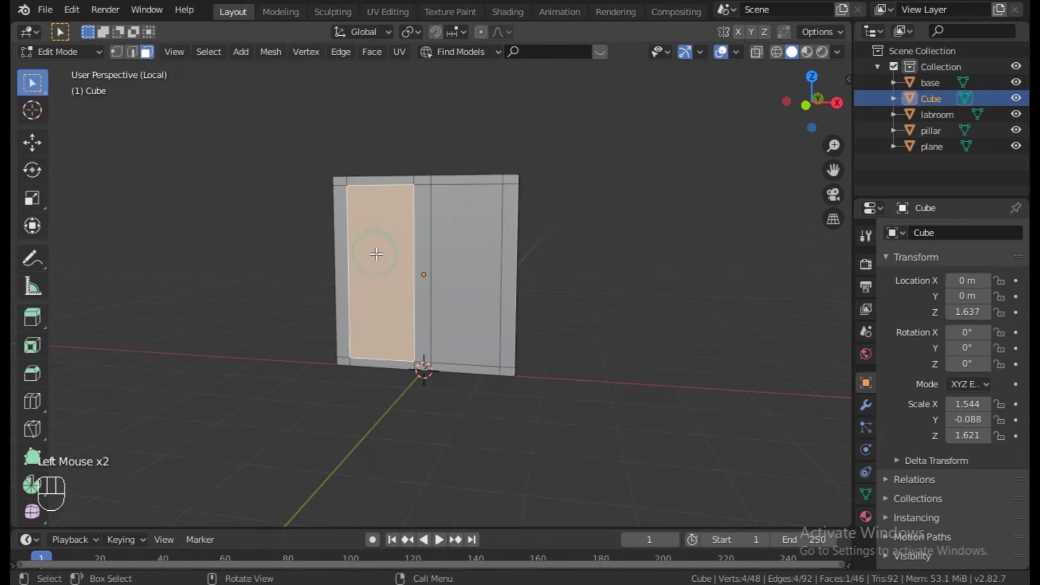
{"action": "left_click", "coordinate": [469, 269], "text": "shift"}
{"action": "middle_click_drag", "start_coordinate": [548, 284], "coordinate": [304, 281]}
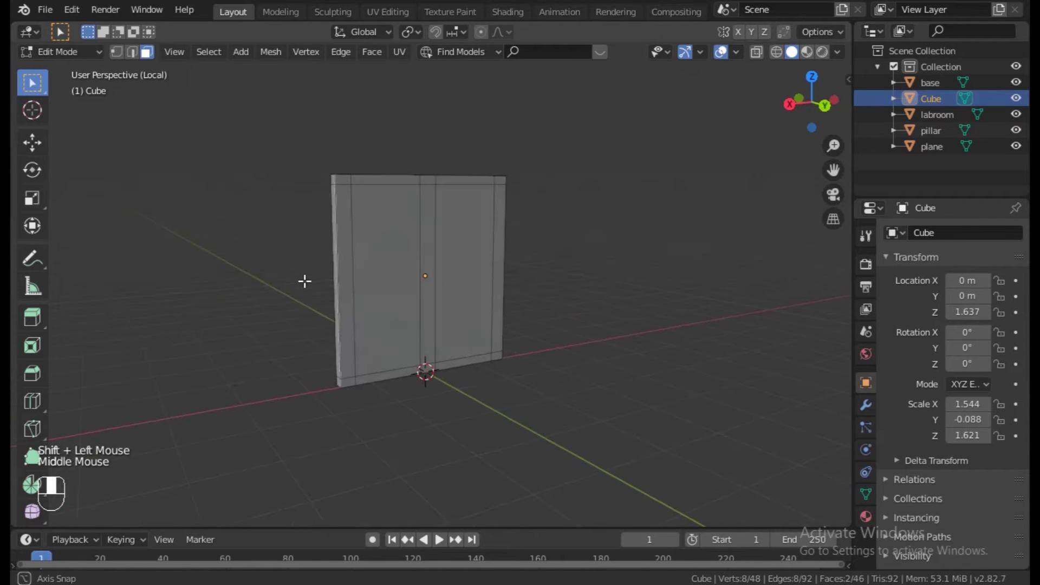
{"action": "left_click", "coordinate": [380, 256], "text": "shift"}
{"action": "left_click", "coordinate": [475, 259], "text": "shift"}
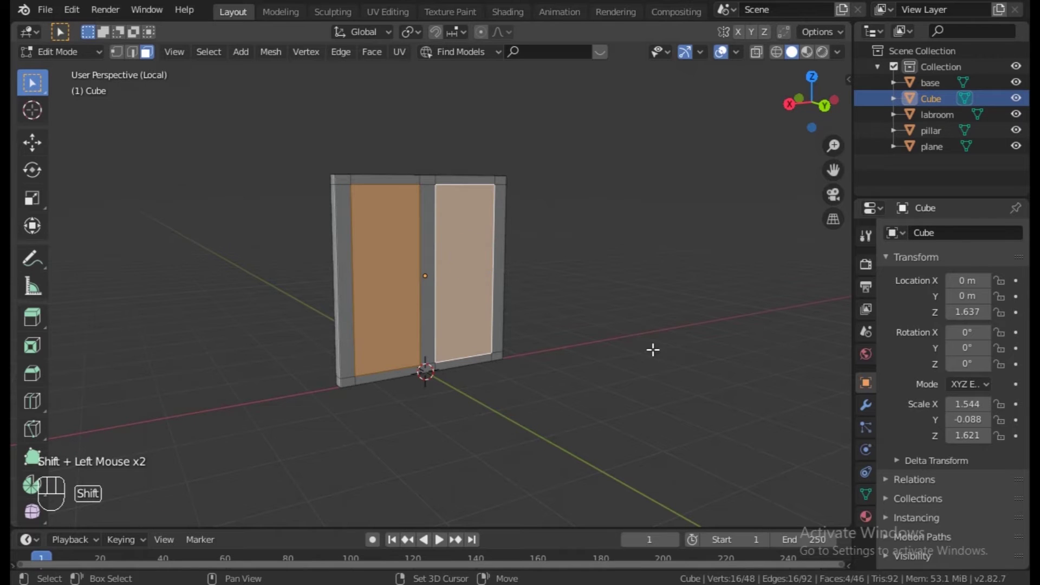
{"action": "middle_click_drag", "start_coordinate": [601, 346], "coordinate": [799, 345]}
{"action": "middle_click_drag", "start_coordinate": [831, 339], "coordinate": [829, 339]}
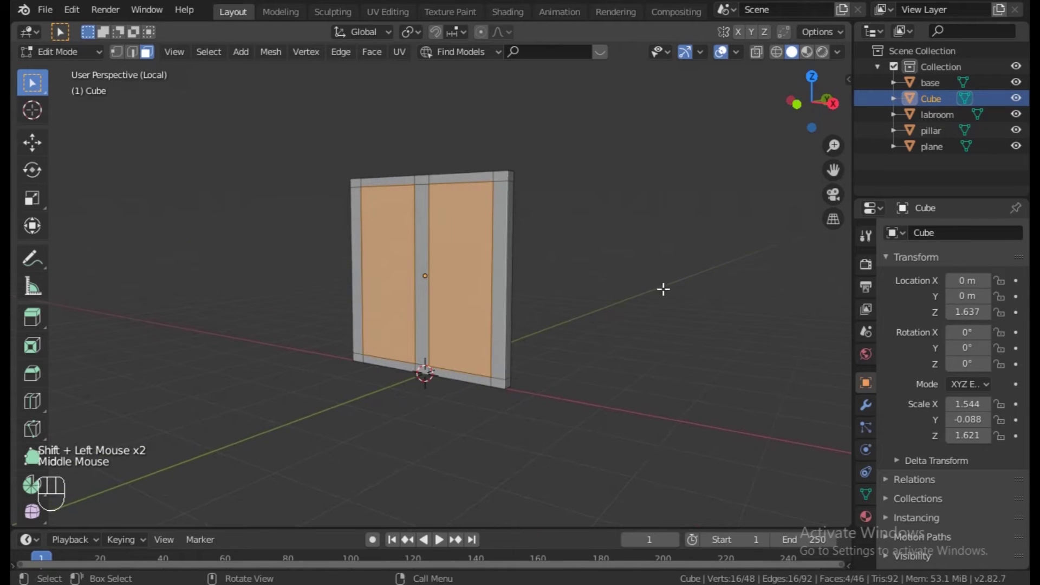
{"action": "key", "text": "x"}
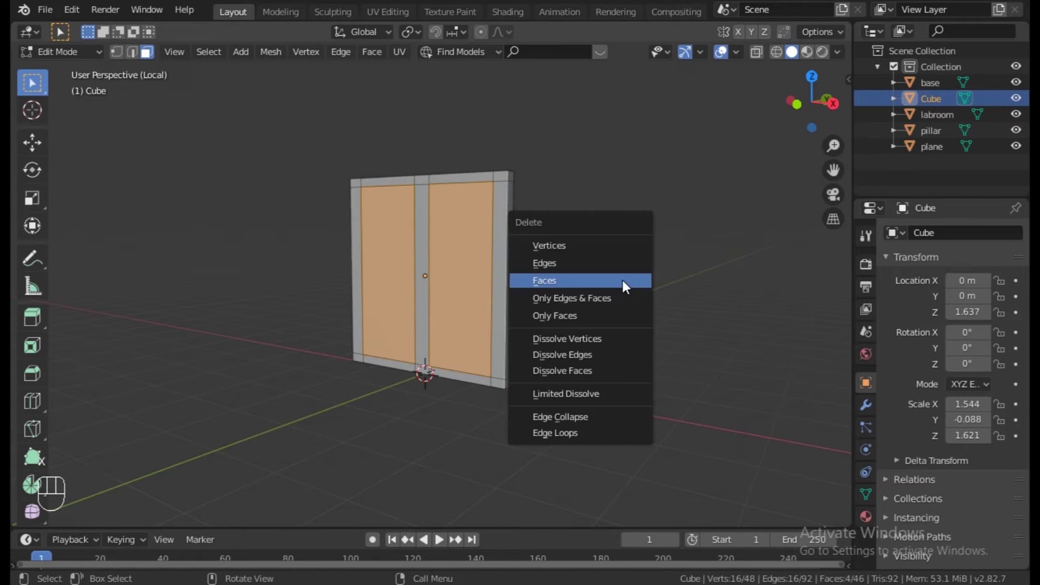
{"action": "left_click", "coordinate": [561, 280]}
Bridge the front and back edge loops of the right-hand opening to close the frame's inner sides
{"action": "middle_click_drag", "start_coordinate": [617, 272], "coordinate": [683, 275]}
{"action": "scroll", "coordinate": [515, 350], "scroll_direction": "up", "scroll_amount": 5}
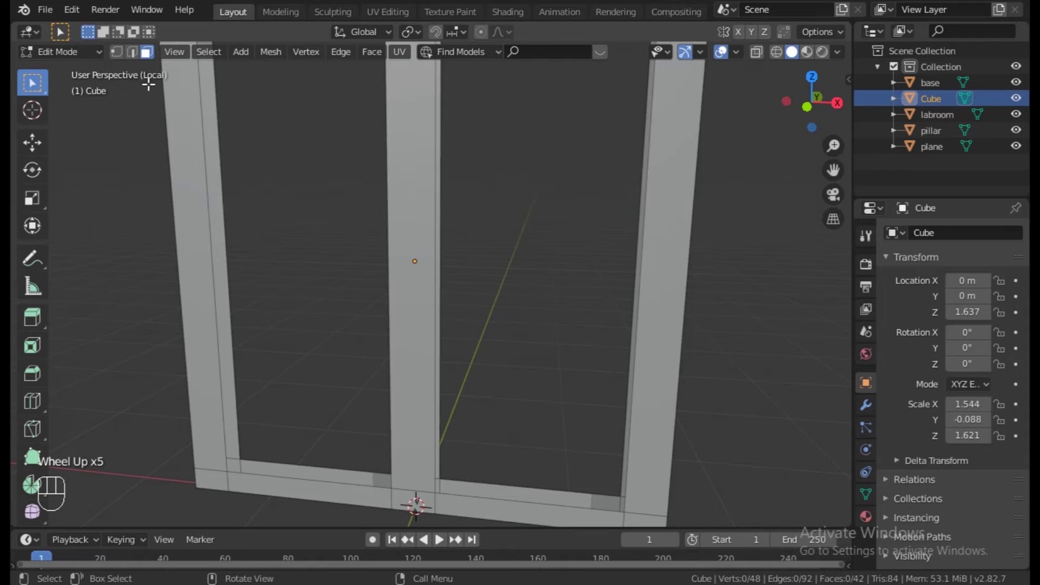
{"action": "left_click", "coordinate": [133, 54]}
{"action": "left_click", "coordinate": [513, 485]}
{"action": "double_click", "coordinate": [512, 502], "text": "shift"}
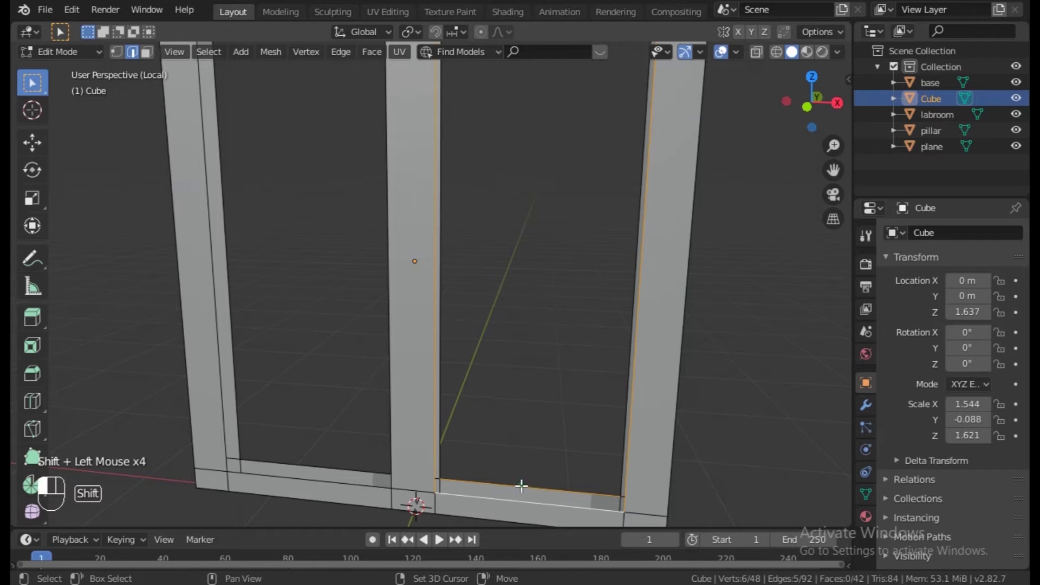
{"action": "middle_click_drag", "start_coordinate": [521, 486], "coordinate": [511, 497]}
{"action": "right_click", "coordinate": [511, 498]}
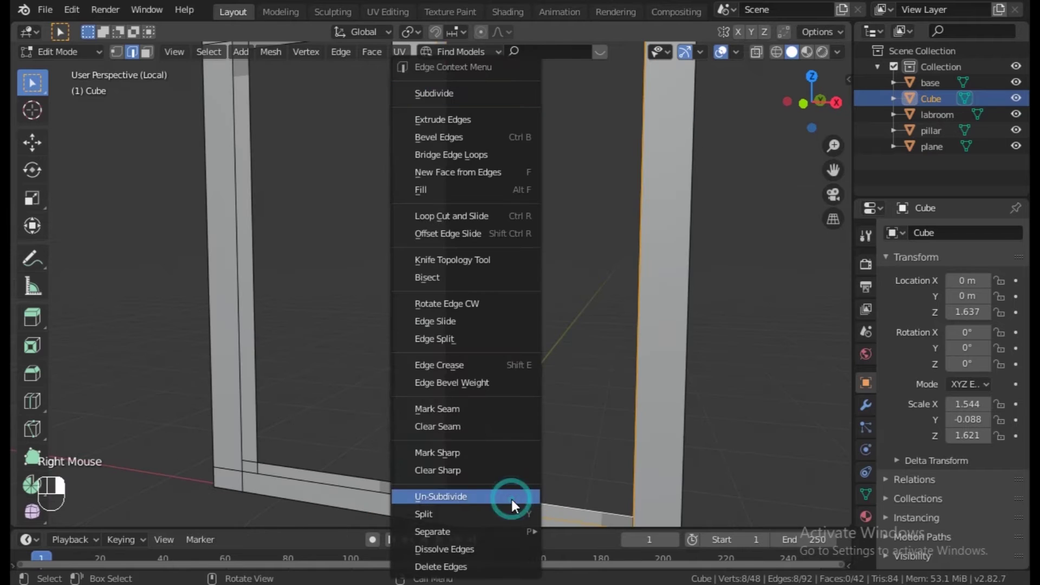
{"action": "left_click", "coordinate": [437, 156]}
{"action": "middle_click_drag", "start_coordinate": [538, 437], "coordinate": [495, 373]}
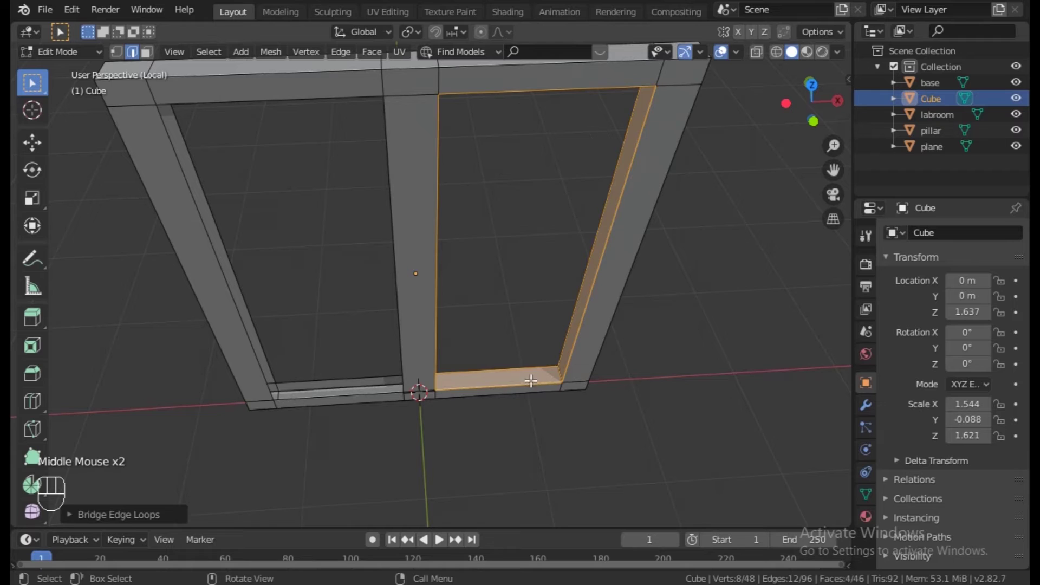
Bridge the front and back edge loops of the left-hand opening in the frame
{"action": "left_click", "coordinate": [518, 354]}
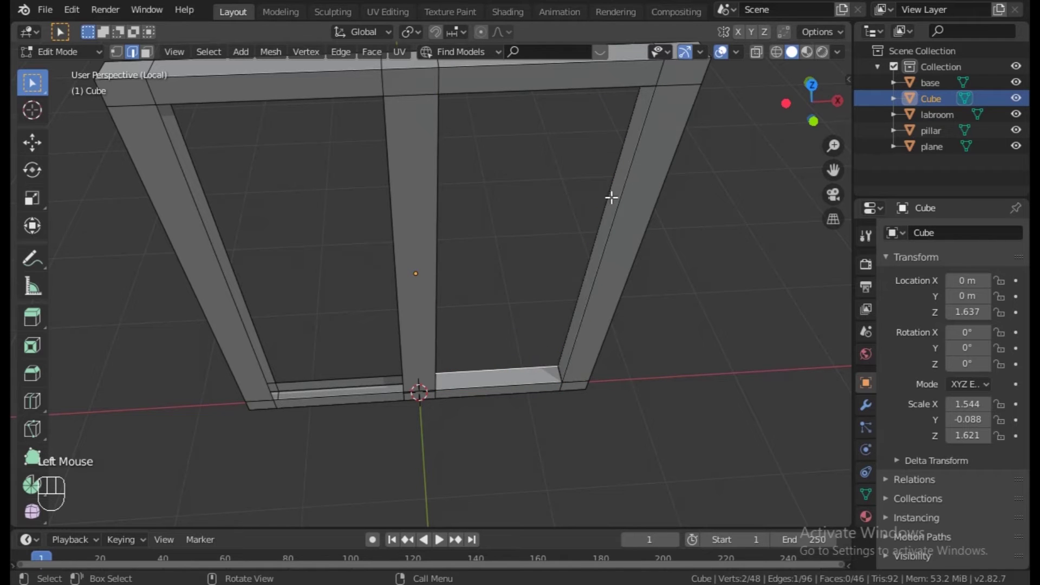
{"action": "left_click", "coordinate": [311, 380]}
{"action": "double_click", "coordinate": [311, 380]}
{"action": "left_click", "coordinate": [321, 397], "text": "shift"}
{"action": "double_click", "coordinate": [321, 397], "text": "shift"}
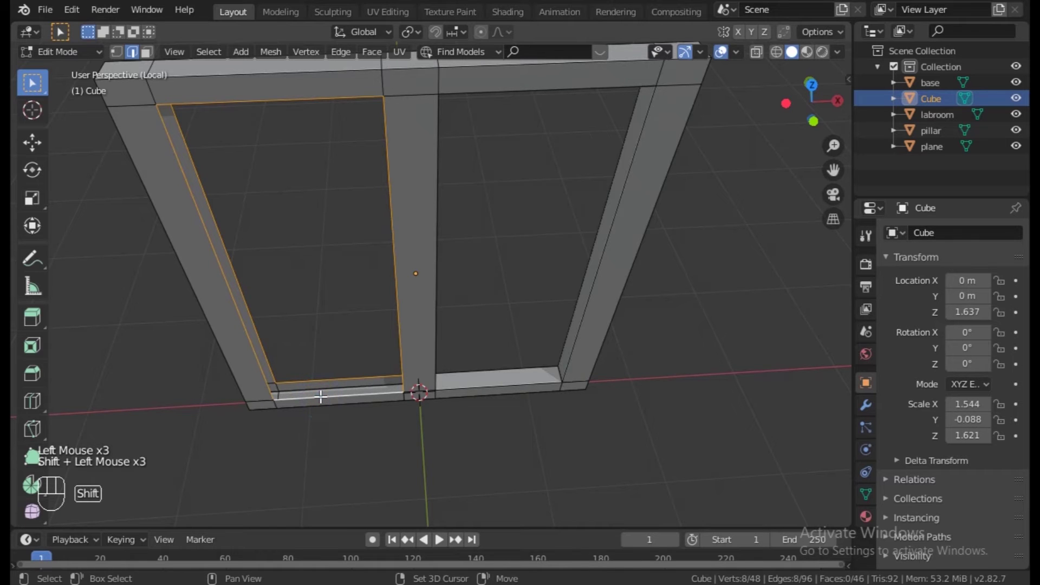
{"action": "right_click", "coordinate": [320, 398]}
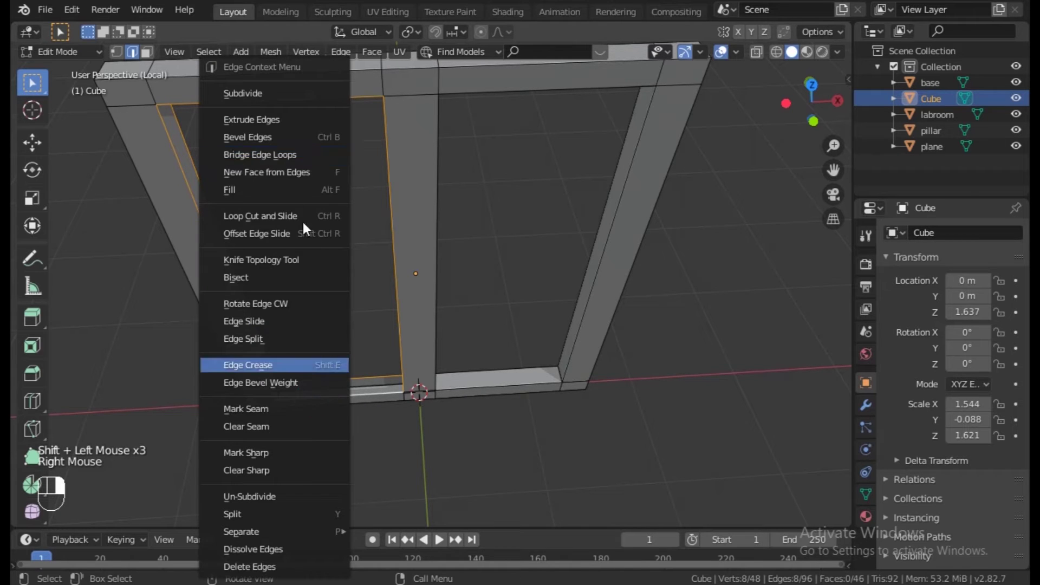
{"action": "left_click", "coordinate": [249, 155]}
{"action": "middle_click_drag", "start_coordinate": [477, 301], "coordinate": [578, 364]}
Add a loop cut around the inside of the right-hand opening near its far edge and fill it with a pane face
{"action": "scroll", "coordinate": [455, 304], "scroll_direction": "down", "scroll_amount": 3}
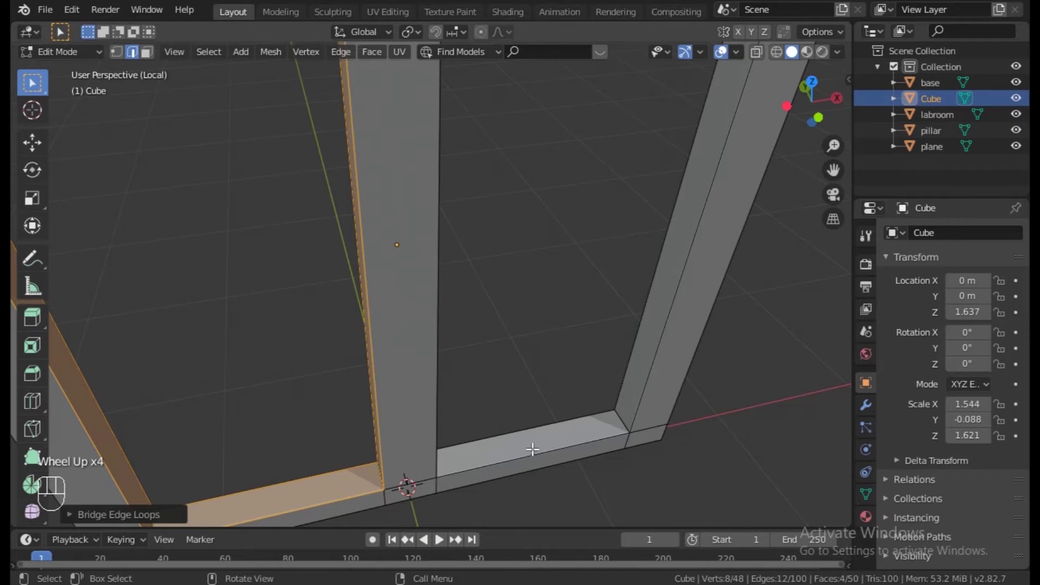
{"action": "key", "text": "ctrl+r"}
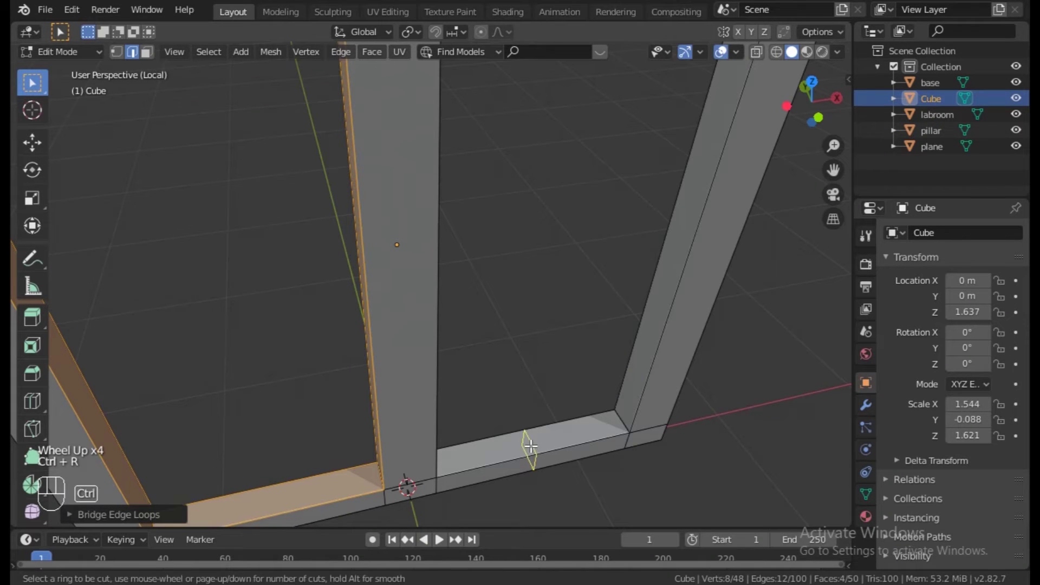
{"action": "left_click", "coordinate": [617, 412]}
{"action": "left_click", "coordinate": [613, 404]}
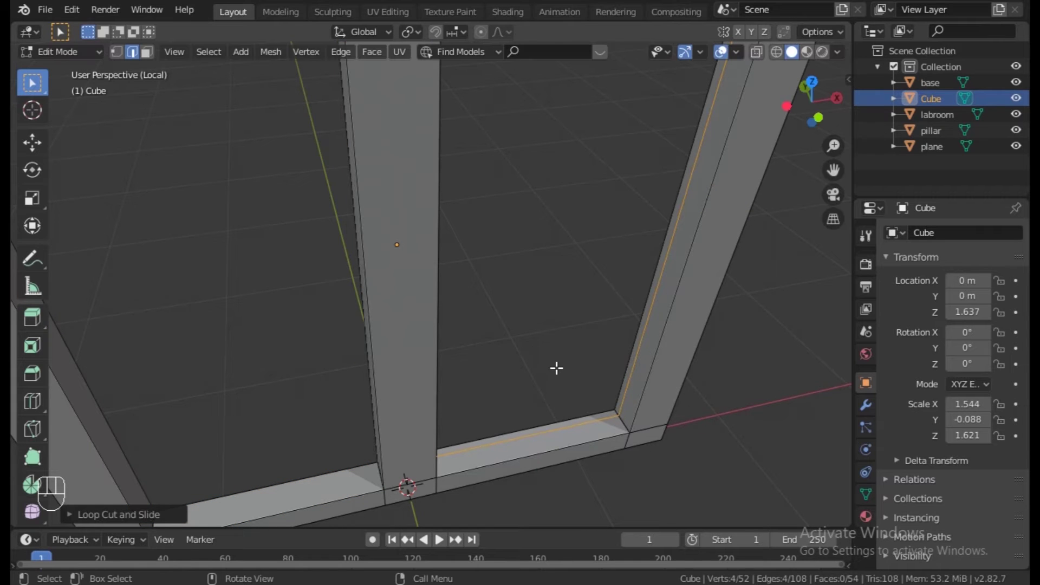
{"action": "key", "text": "f"}
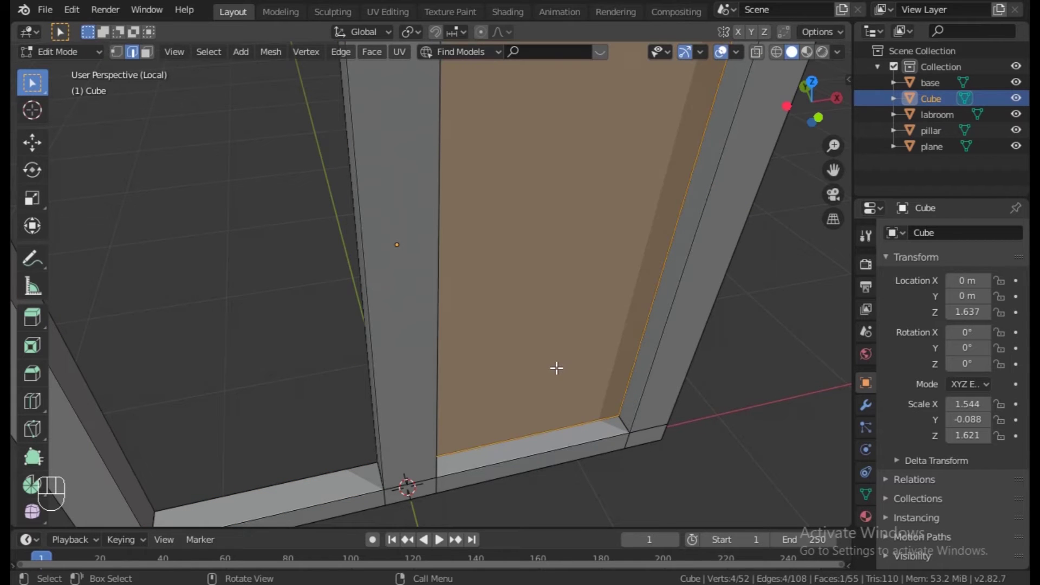
Cut a loop around the inside of the left-hand opening near its far edge and fill it with a matching pane face
{"action": "middle_click_drag", "start_coordinate": [455, 378], "coordinate": [592, 371], "text": "shift"}
{"action": "middle_click_drag", "start_coordinate": [469, 423], "coordinate": [501, 382], "text": "shift"}
{"action": "key", "text": "ctrl+r"}
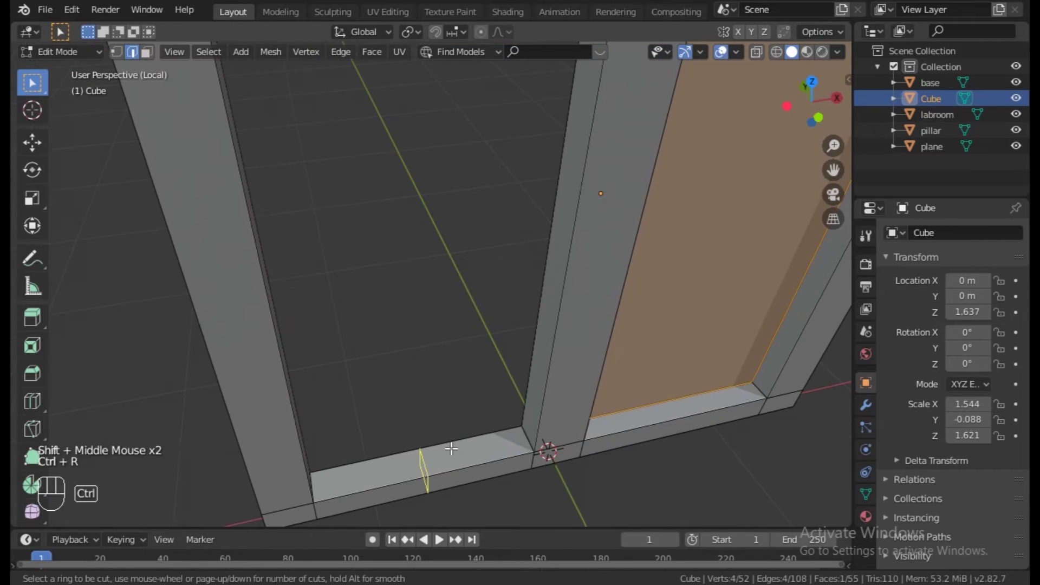
{"action": "left_click", "coordinate": [523, 438]}
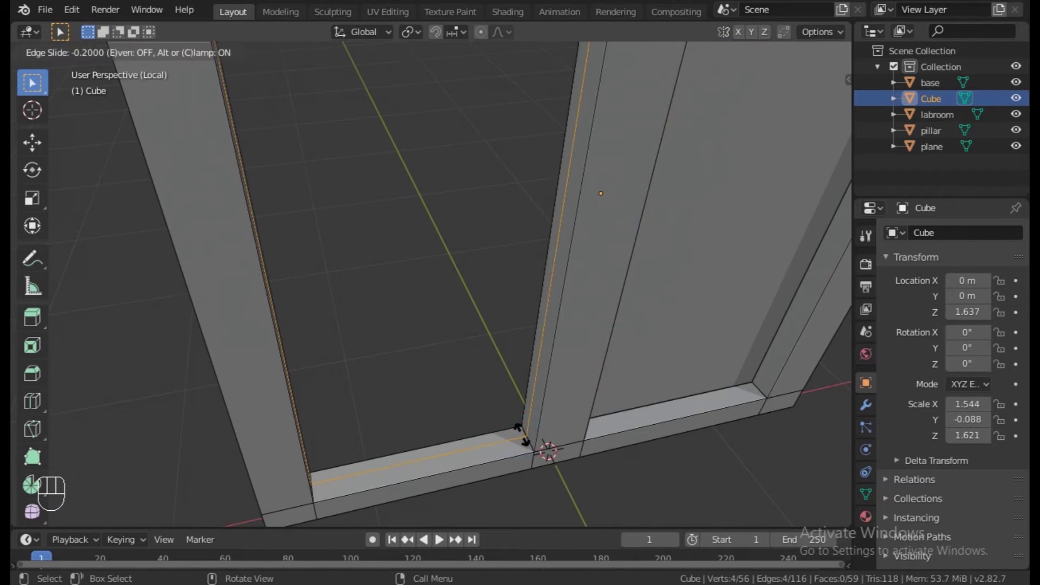
{"action": "left_click", "coordinate": [523, 431]}
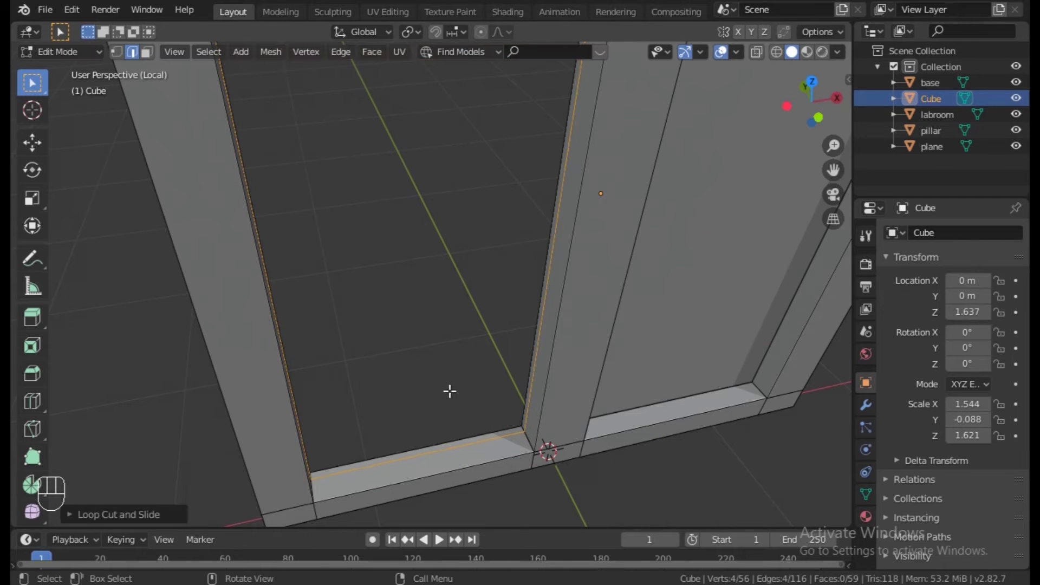
{"action": "left_click", "coordinate": [450, 391]}
{"action": "scroll", "coordinate": [450, 390], "scroll_direction": "down", "scroll_amount": 2}
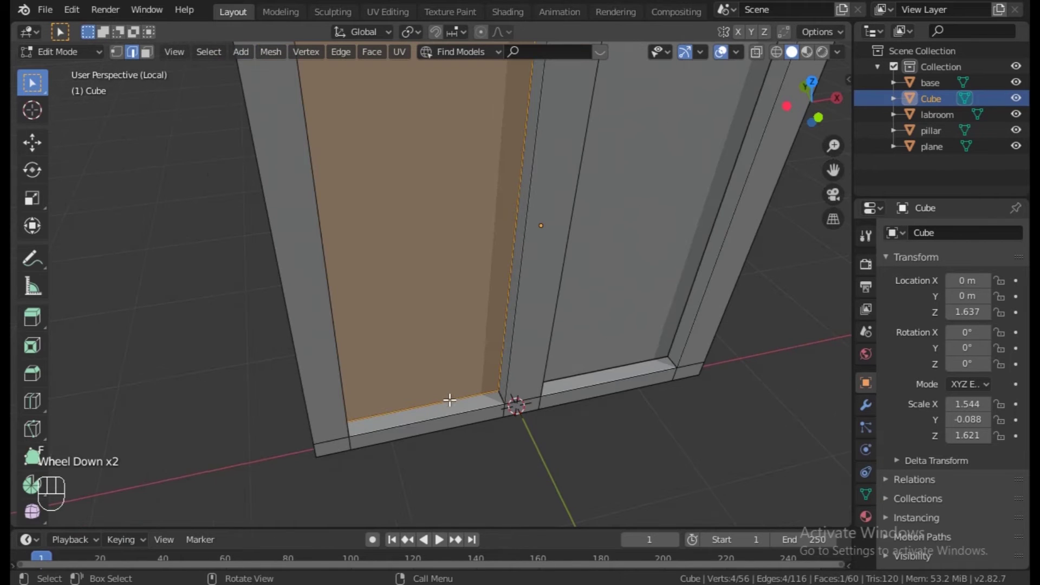
{"action": "middle_click_drag", "start_coordinate": [595, 439], "coordinate": [499, 395]}
{"action": "scroll", "coordinate": [499, 395], "scroll_direction": "down", "scroll_amount": 2}
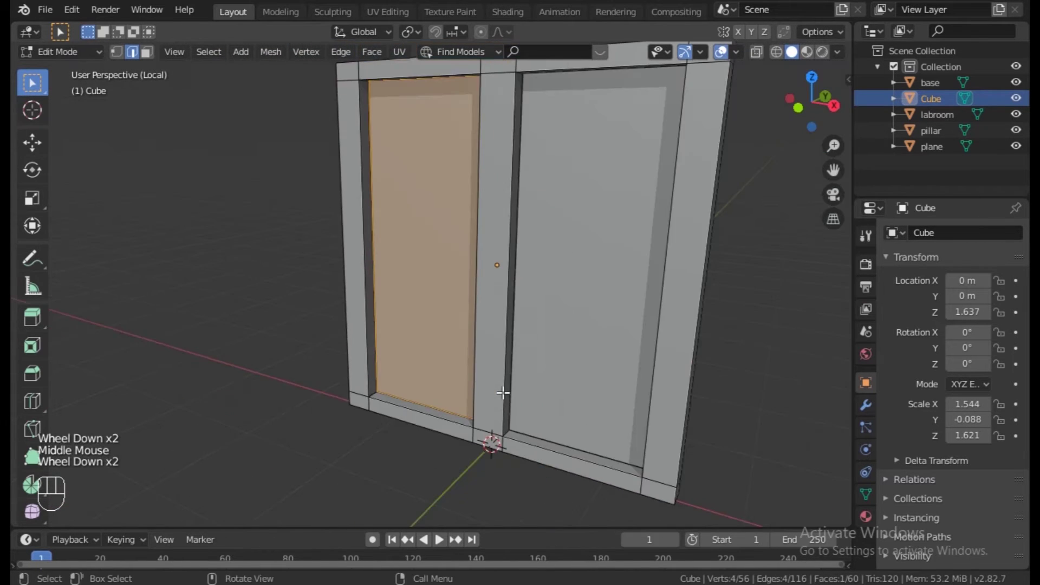
Finish mesh editing, bring the rest of the room back into view and shrink the window uniformly to an X scale of about 0.785
{"action": "key", "text": "Tab"}
{"action": "key", "text": "KP_Divide"}
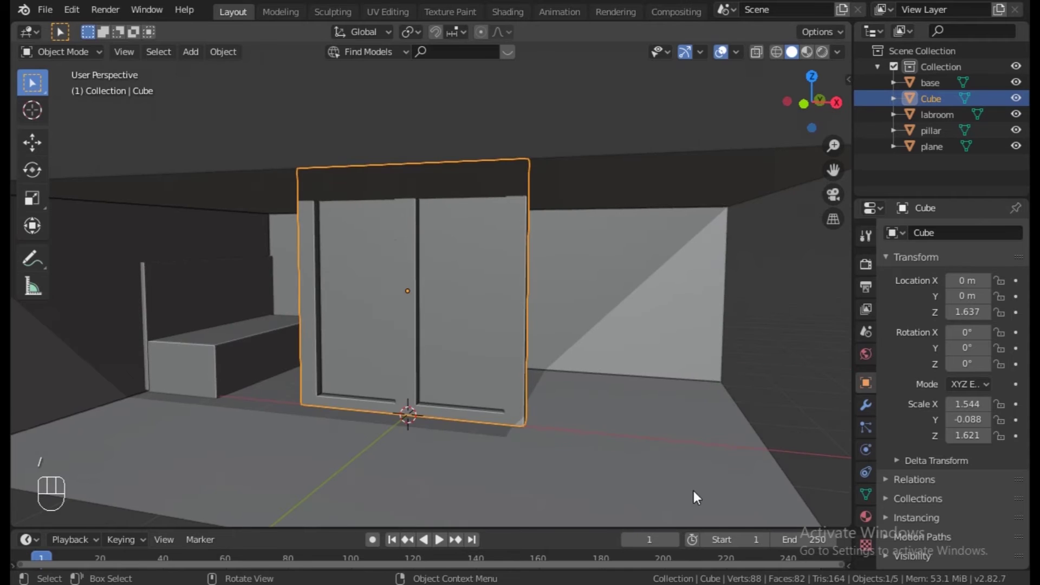
{"action": "key", "text": "s"}
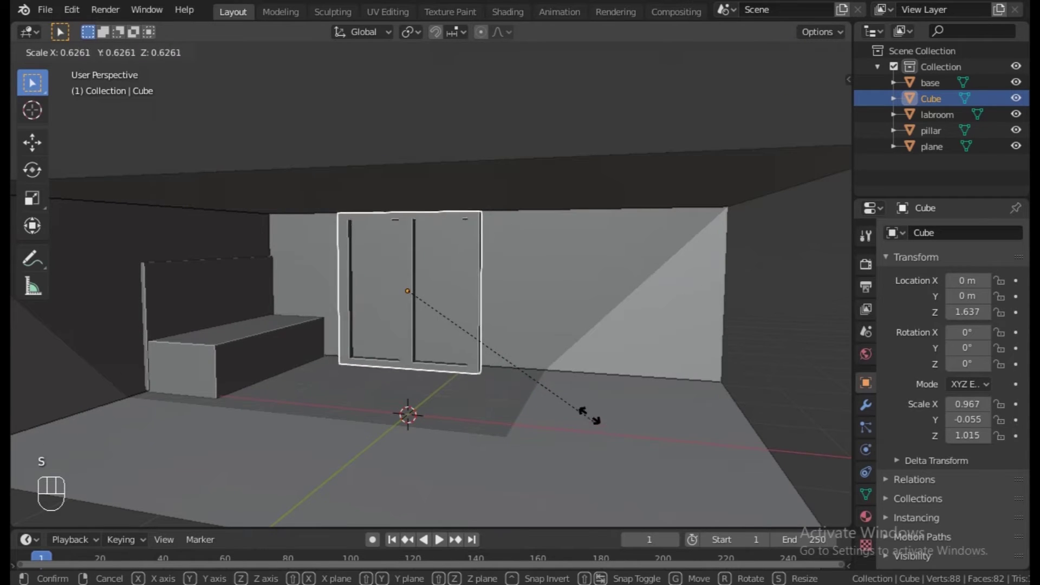
{"action": "left_click", "coordinate": [563, 396]}
{"action": "scroll", "coordinate": [498, 393], "scroll_direction": "up", "scroll_amount": 4}
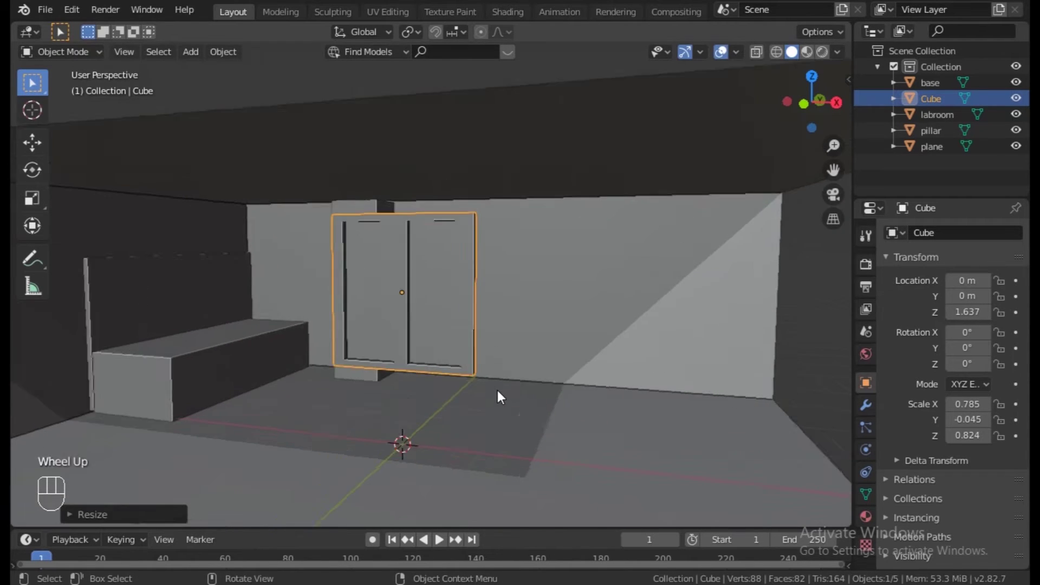
Start editing the window mesh and select the top and side border faces on the side facing the wall
{"action": "middle_click_drag", "start_coordinate": [555, 427], "coordinate": [445, 428]}
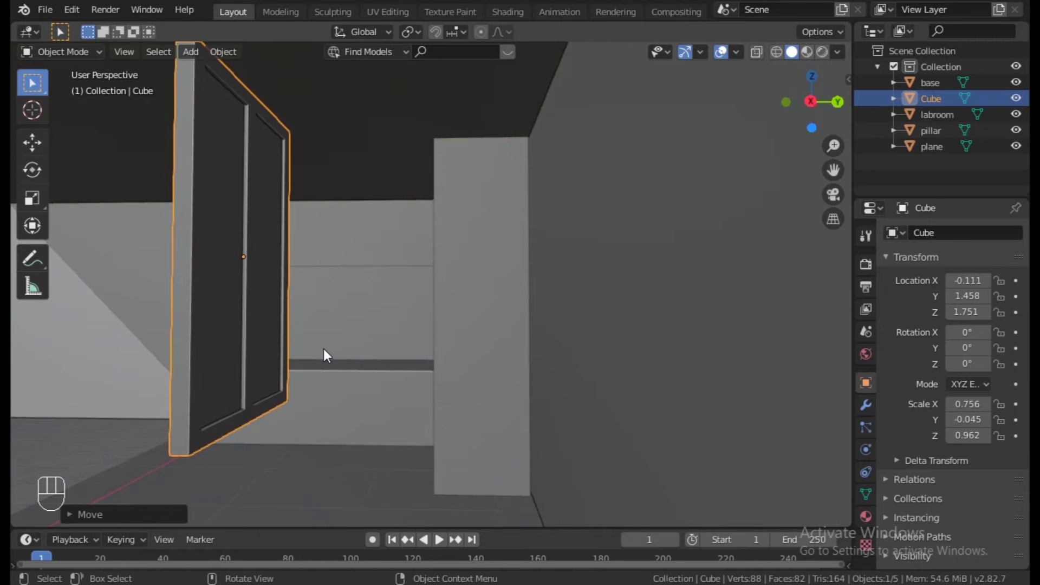
{"action": "middle_click_drag", "start_coordinate": [324, 349], "coordinate": [278, 347]}
{"action": "key", "text": "Tab"}
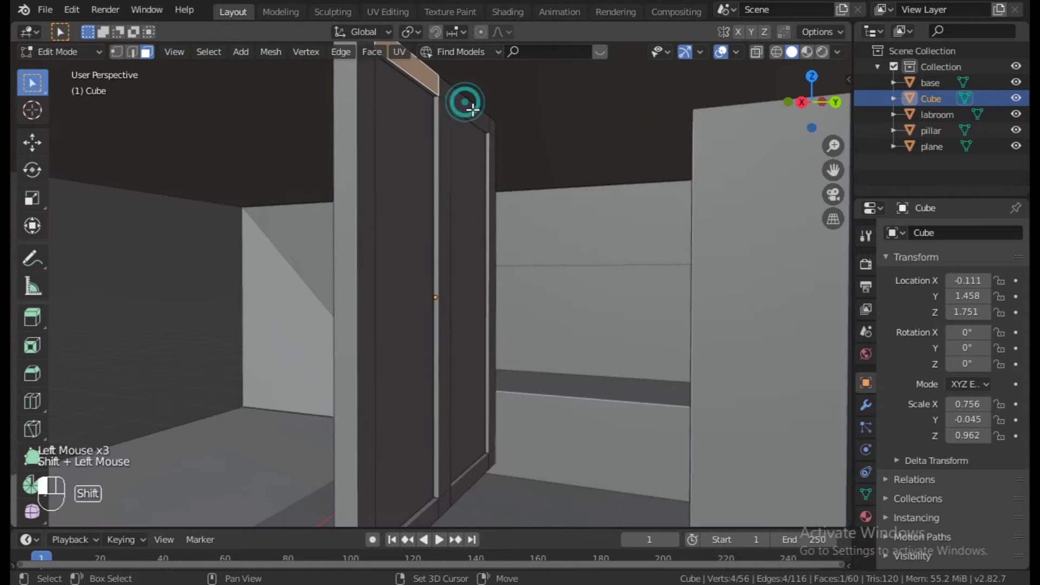
{"action": "left_click", "coordinate": [460, 110], "text": "shift"}
{"action": "left_click", "coordinate": [447, 94], "text": "shift"}
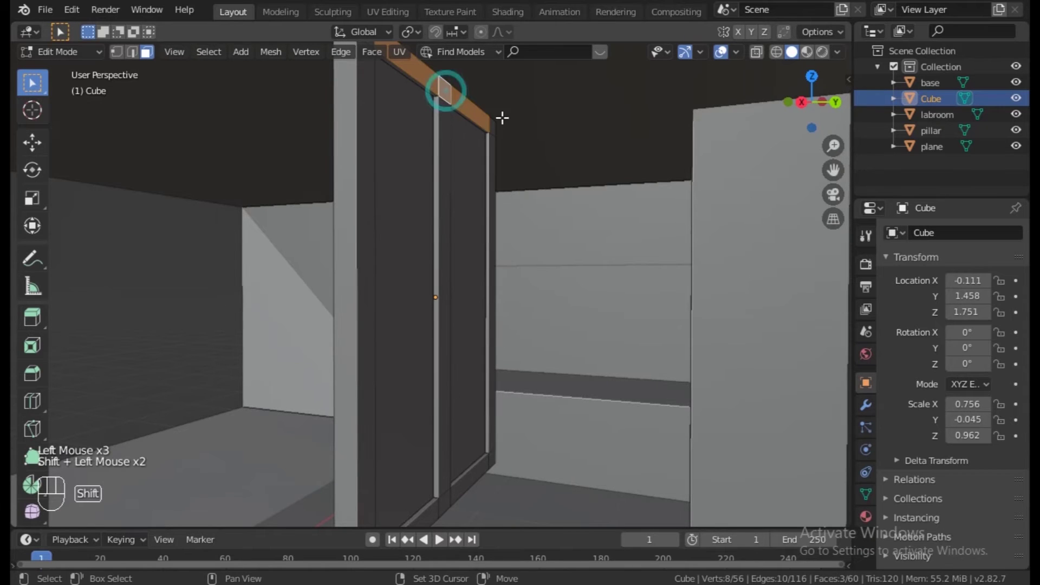
{"action": "left_click", "coordinate": [497, 125], "text": "shift"}
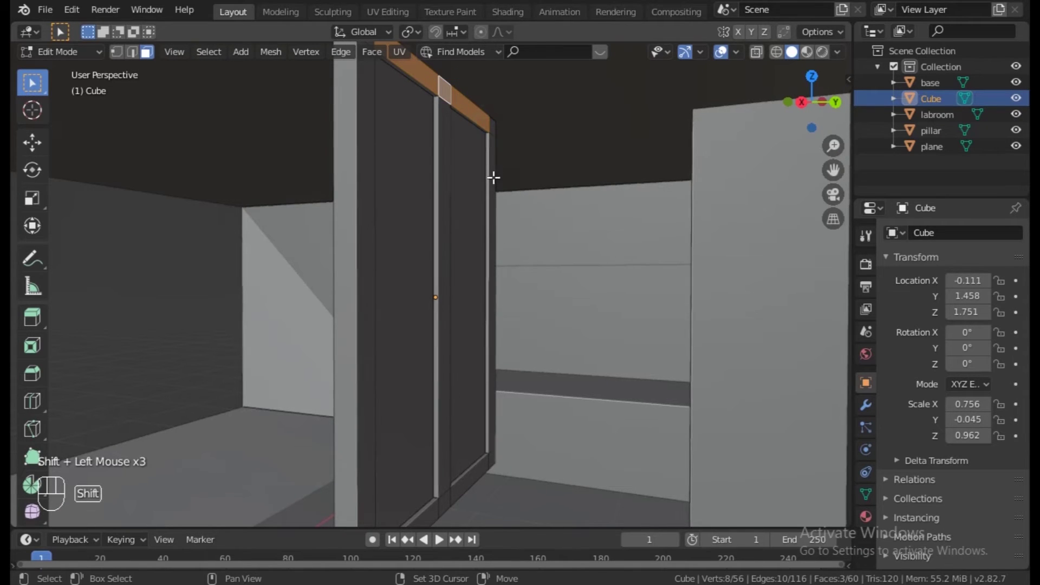
{"action": "left_click", "coordinate": [493, 177], "text": "shift"}
{"action": "left_click", "coordinate": [363, 174], "text": "shift"}
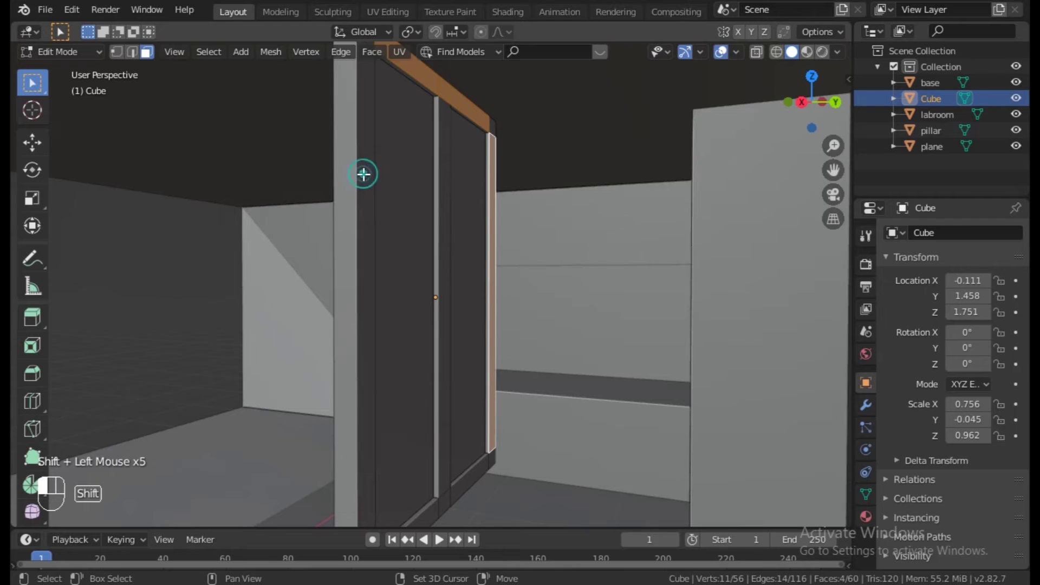
Add the bottom border faces and both lower corner faces of the window frame to the selection
{"action": "middle_click_drag", "start_coordinate": [487, 351], "coordinate": [482, 301], "text": "shift"}
{"action": "left_click", "coordinate": [355, 469], "text": "shift"}
{"action": "left_click", "coordinate": [387, 455], "text": "shift"}
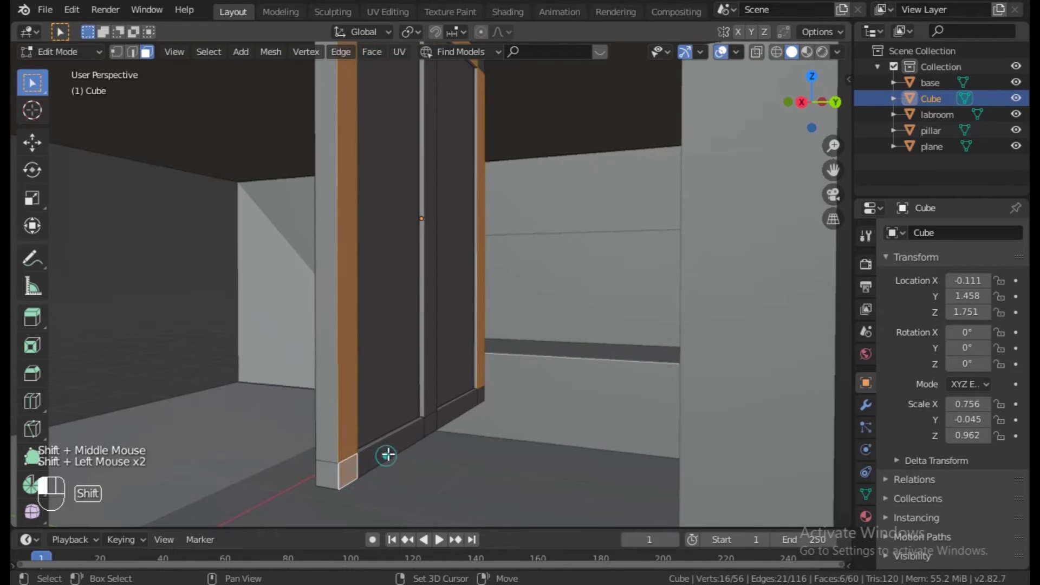
{"action": "left_click", "coordinate": [436, 424], "text": "shift"}
{"action": "left_click", "coordinate": [461, 412], "text": "shift"}
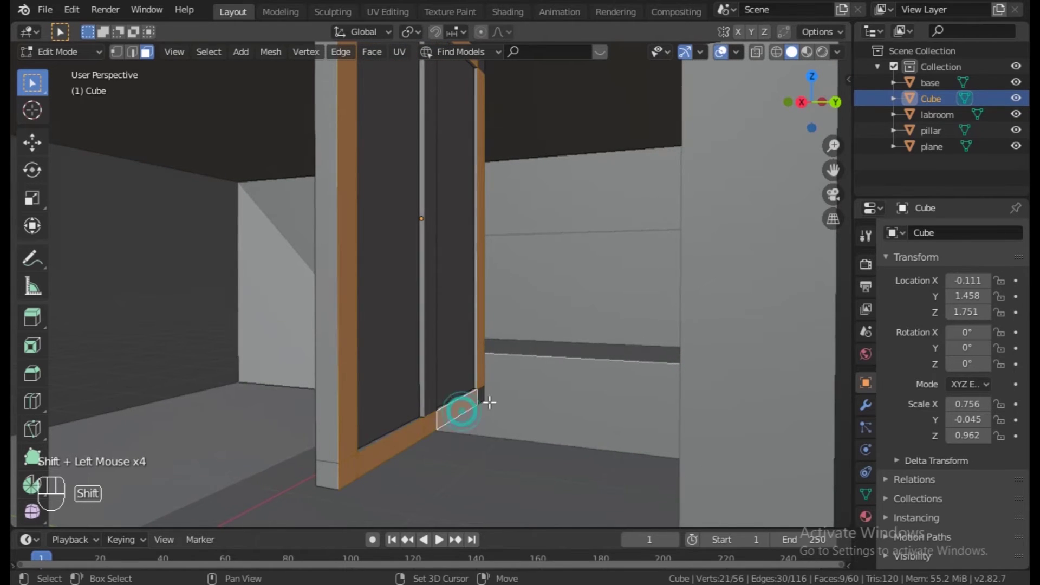
{"action": "left_click", "coordinate": [484, 395], "text": "shift"}
{"action": "left_click", "coordinate": [486, 396], "text": "shift"}
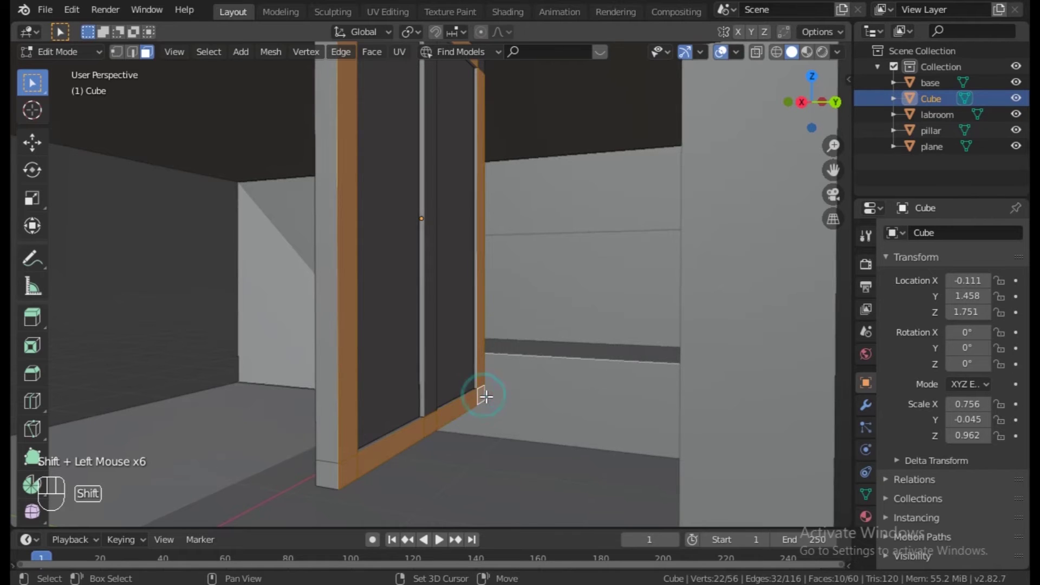
Add both upper corner faces, then duplicate the complete border in place and separate the copy into its own object
{"action": "middle_click_drag", "start_coordinate": [511, 272], "coordinate": [513, 365], "text": "shift"}
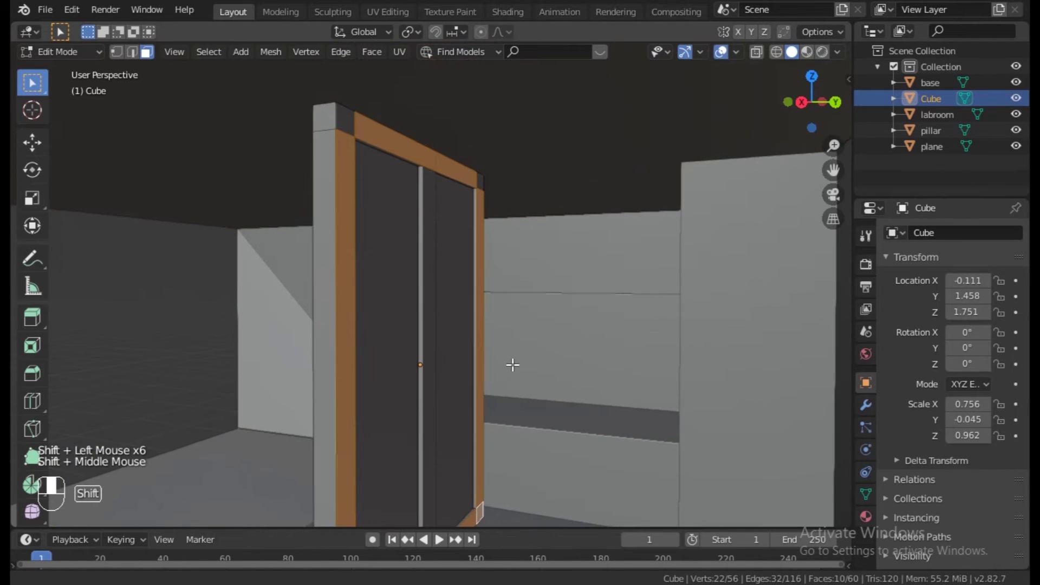
{"action": "left_click", "coordinate": [347, 117], "text": "shift"}
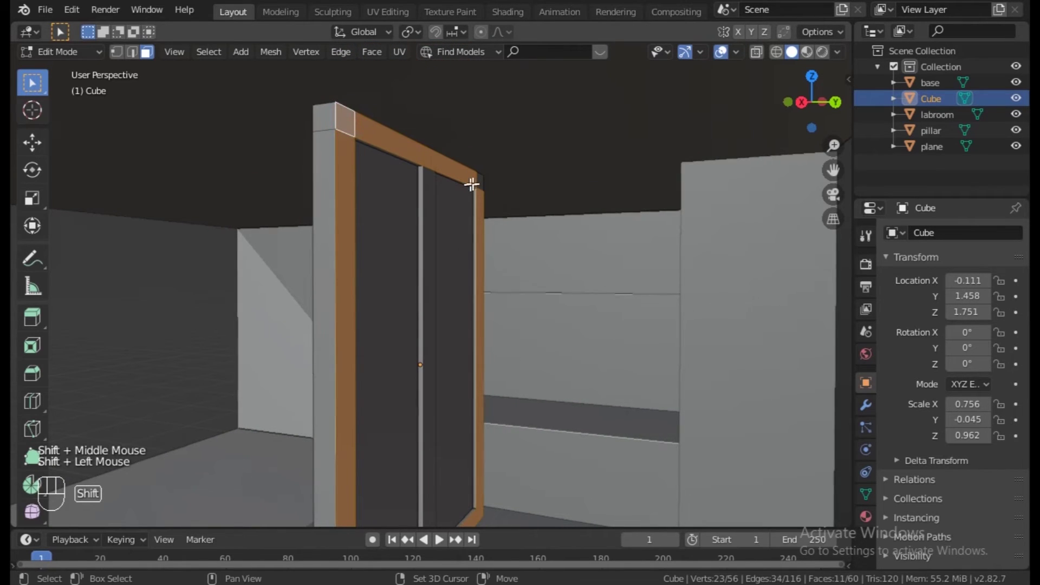
{"action": "left_click", "coordinate": [472, 183], "text": "shift"}
{"action": "scroll", "coordinate": [477, 308], "scroll_direction": "down", "scroll_amount": 3}
{"action": "key", "text": "shift+d"}
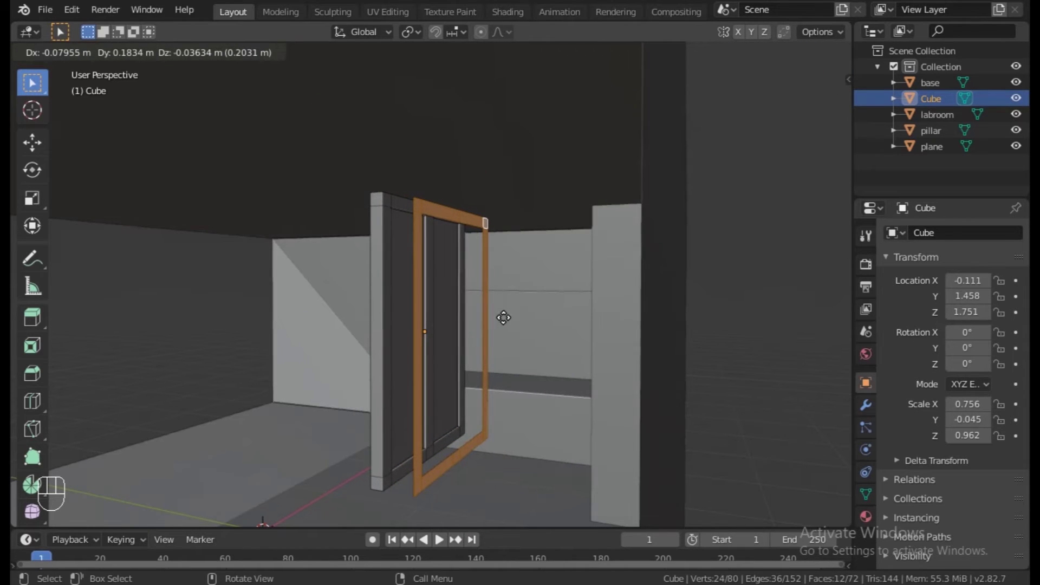
{"action": "key", "text": "Escape"}
{"action": "key", "text": "p"}
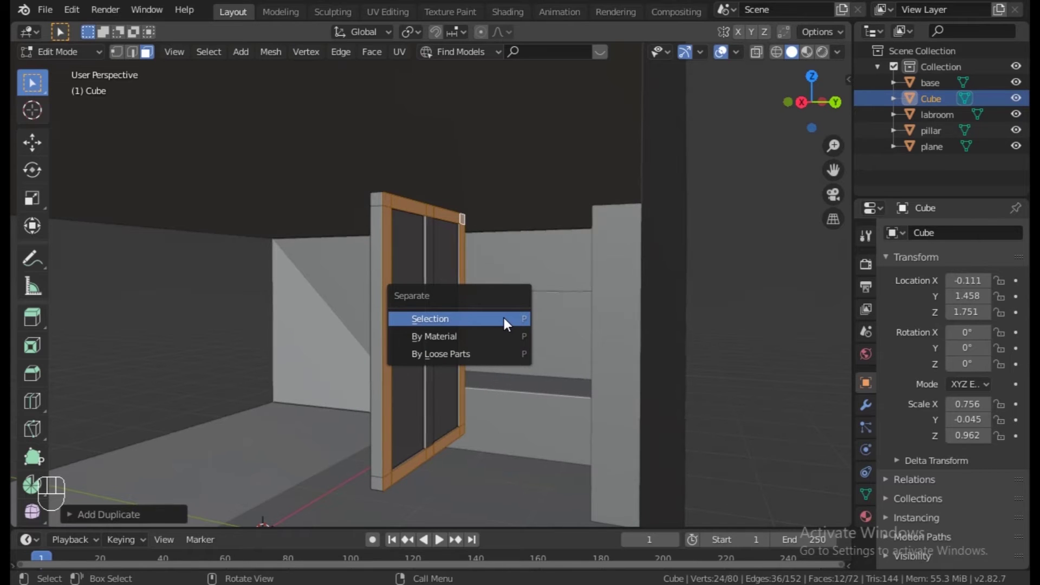
{"action": "left_click", "coordinate": [438, 319]}
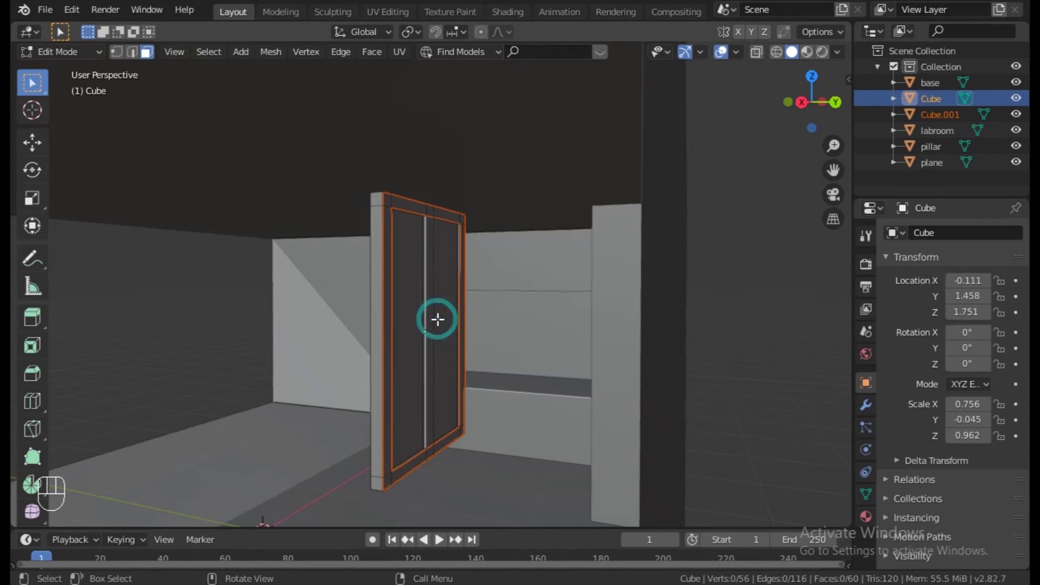
Leave mesh editing, select the separated border object and move it along Y to about 1.720 m
{"action": "key", "text": "Tab"}
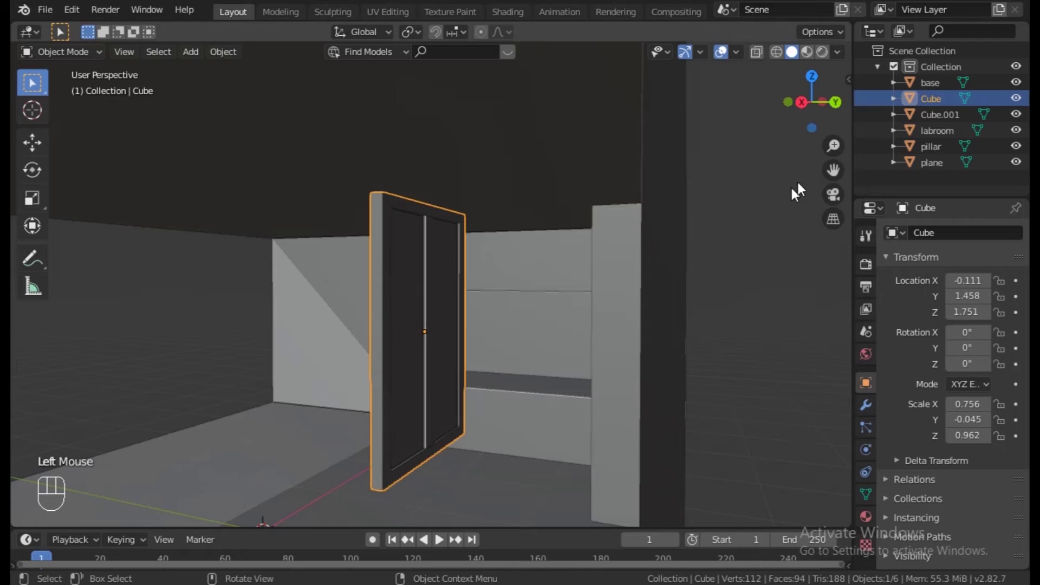
{"action": "left_click", "coordinate": [943, 115]}
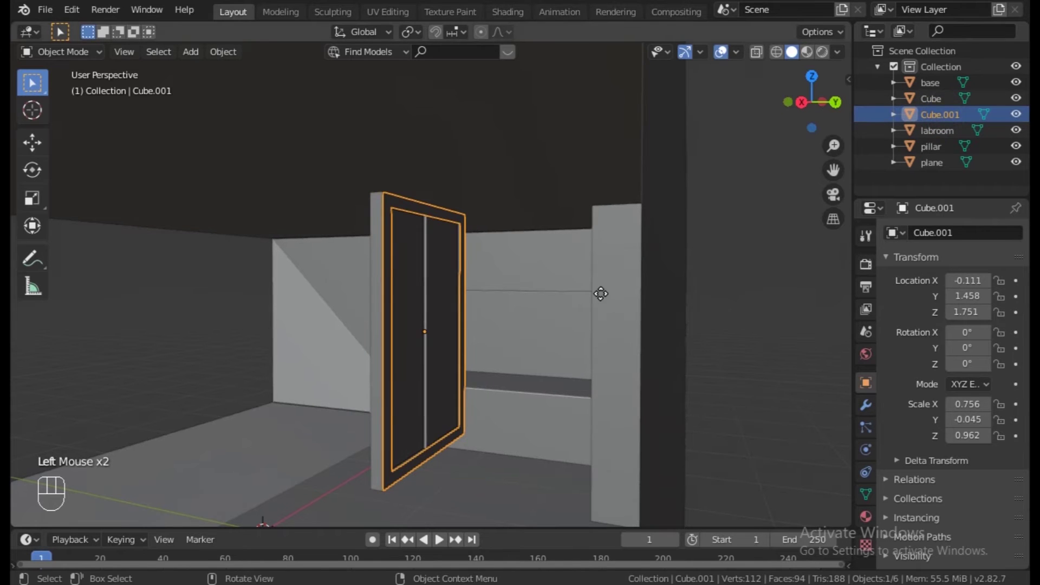
{"action": "key", "text": "g"}
{"action": "key", "text": "y"}
{"action": "left_click", "coordinate": [546, 295]}
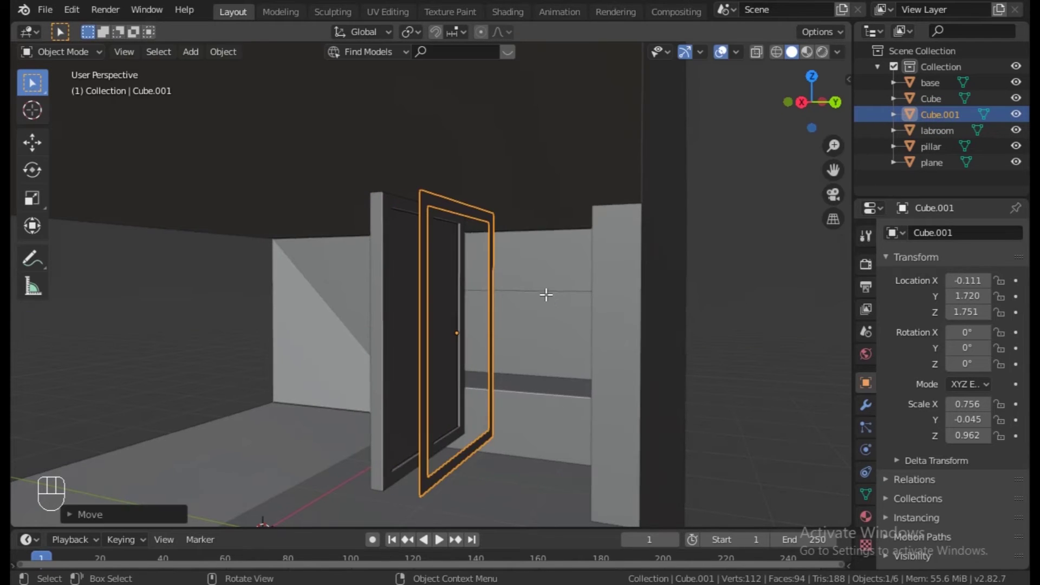
Fill the separated border's inner edge loop with a face and extrude the whole mesh along Y into a solid block
{"action": "key", "text": "Tab"}
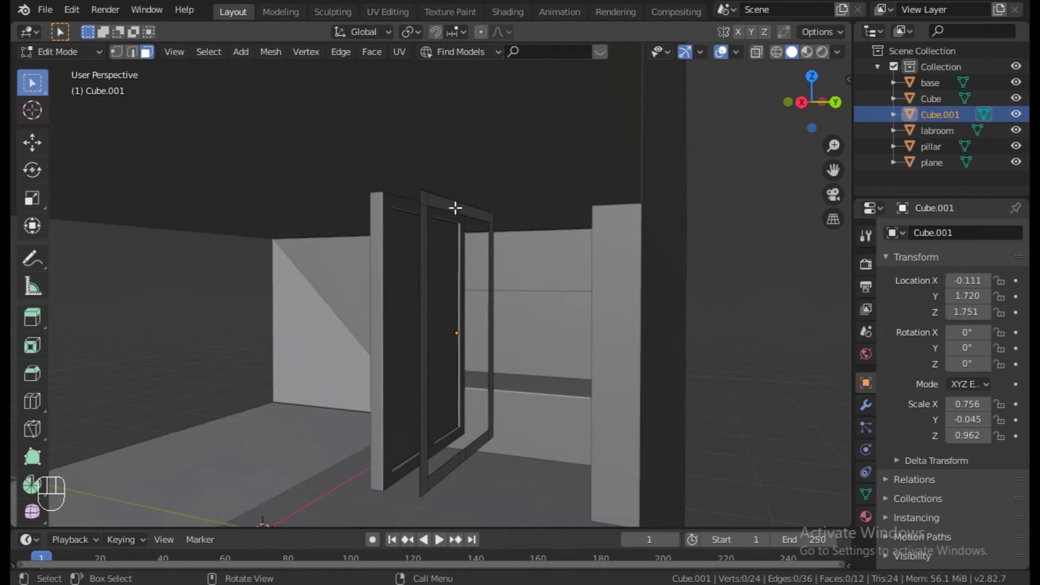
{"action": "left_click", "coordinate": [132, 51]}
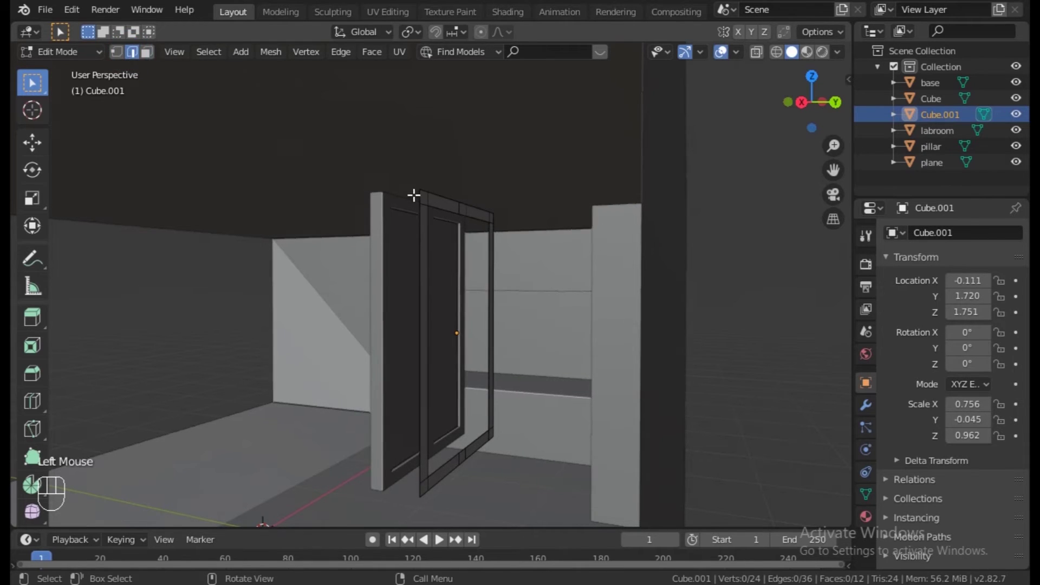
{"action": "double_click", "coordinate": [442, 208]}
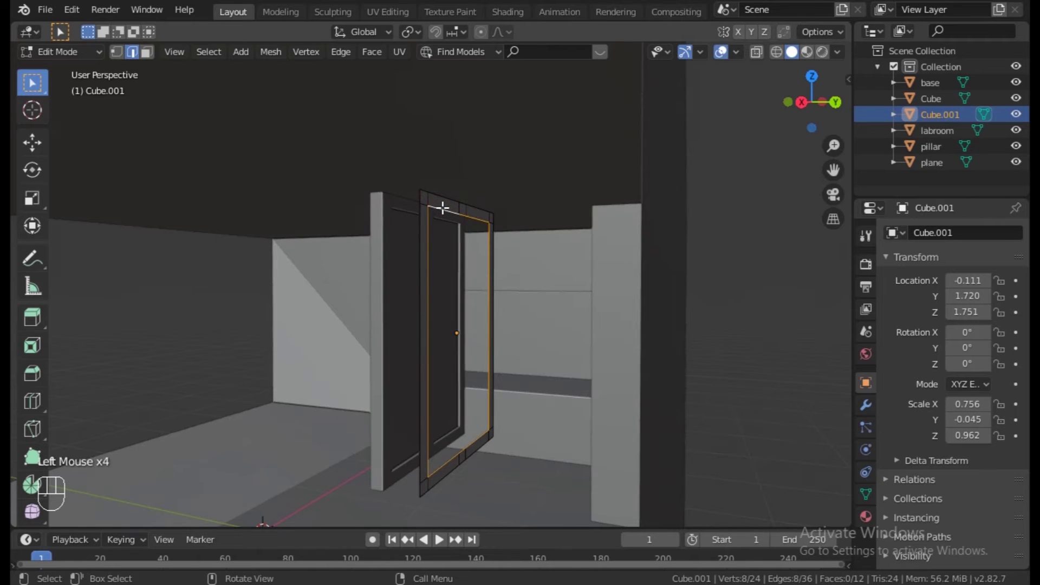
{"action": "key", "text": "f"}
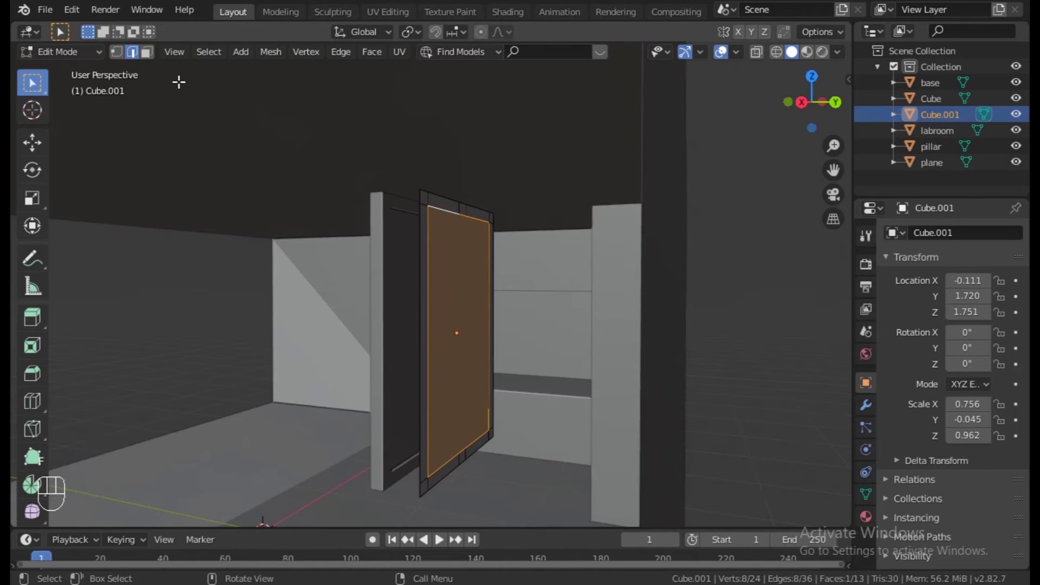
{"action": "key", "text": "3"}
{"action": "key", "text": "a"}
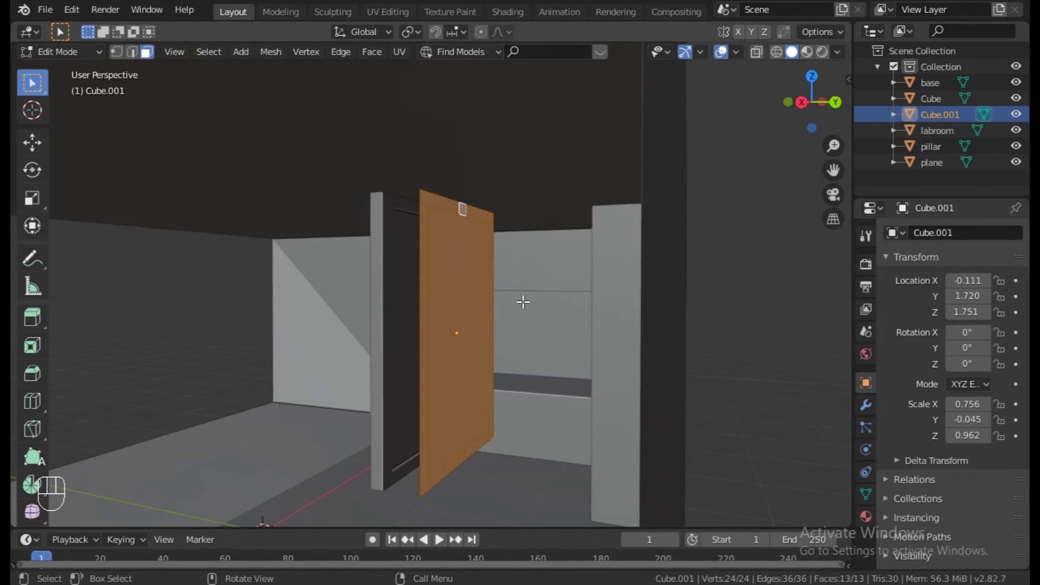
{"action": "key", "text": "e"}
{"action": "key", "text": "y"}
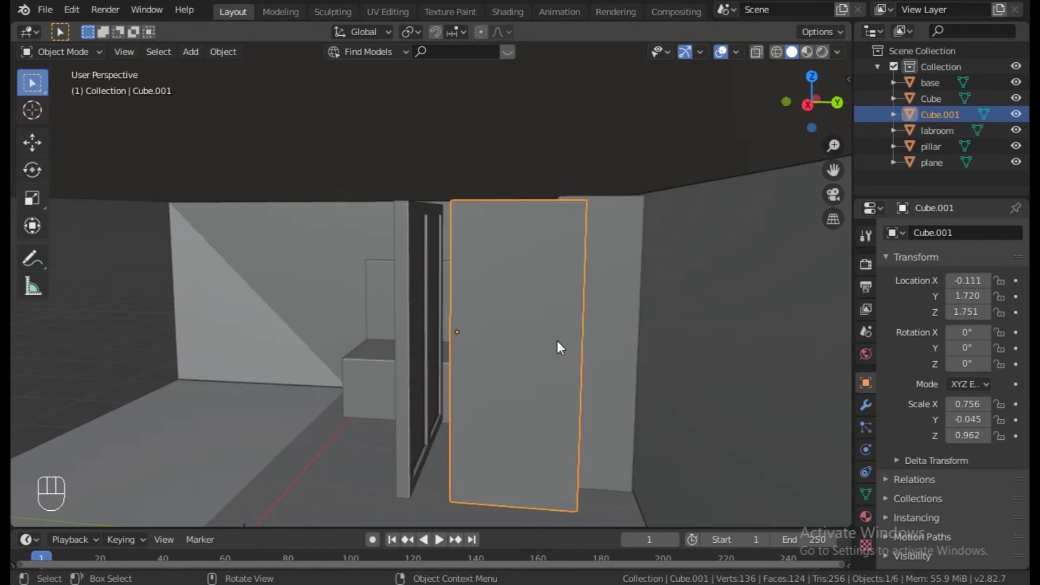
Move the solid block along Y through the wall to about 3.135 m and rename it windowbool
{"action": "key", "text": "g"}
{"action": "key", "text": "y"}
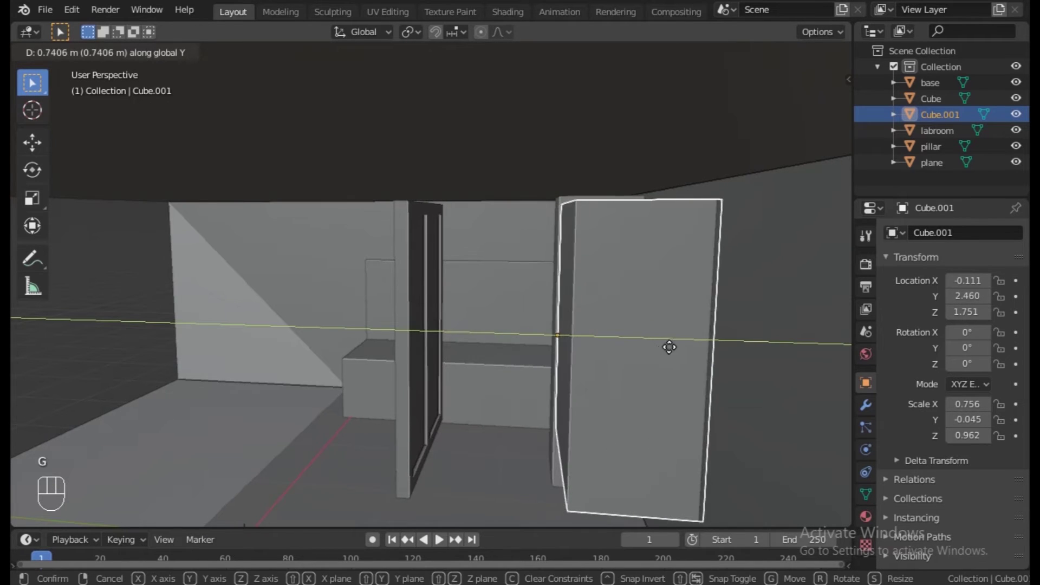
{"action": "left_click", "coordinate": [713, 349]}
{"action": "double_click", "coordinate": [940, 114]}
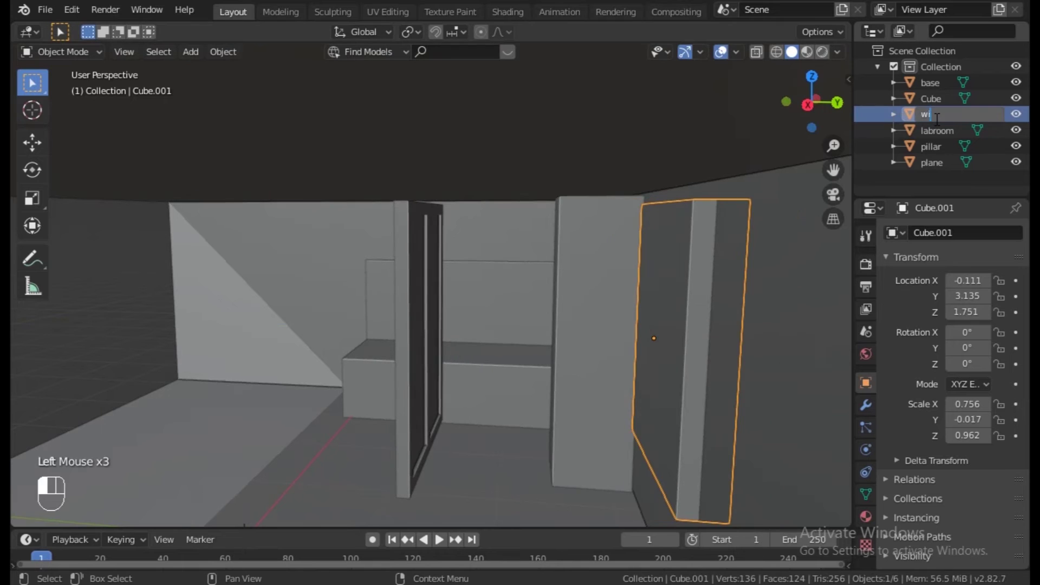
{"action": "type", "text": "windowbool"}
{"action": "key", "text": "Return"}
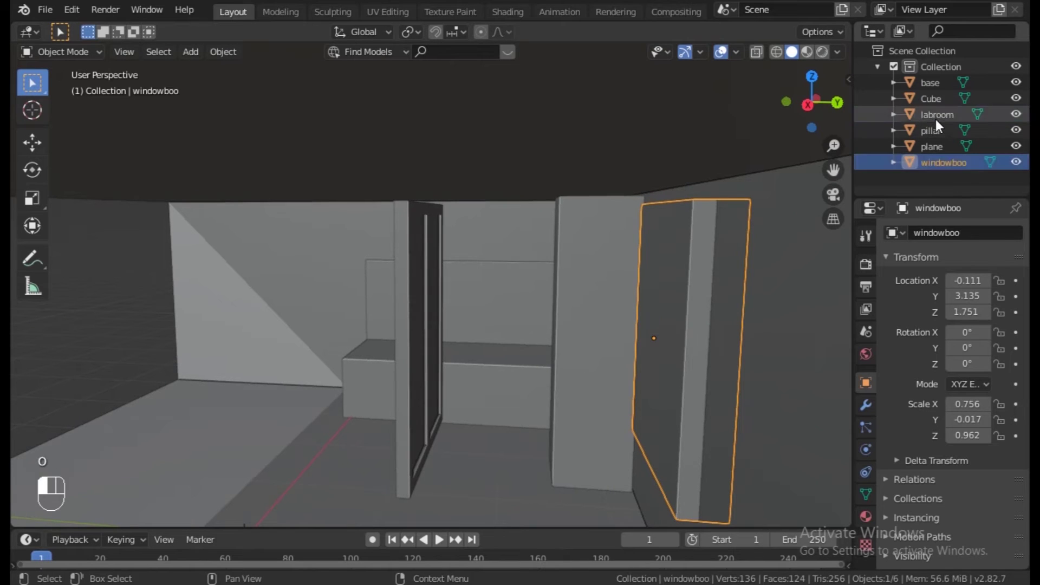
Add a Boolean modifier to labroom, using the Difference operation with windowbool as its object
{"action": "left_click", "coordinate": [866, 405]}
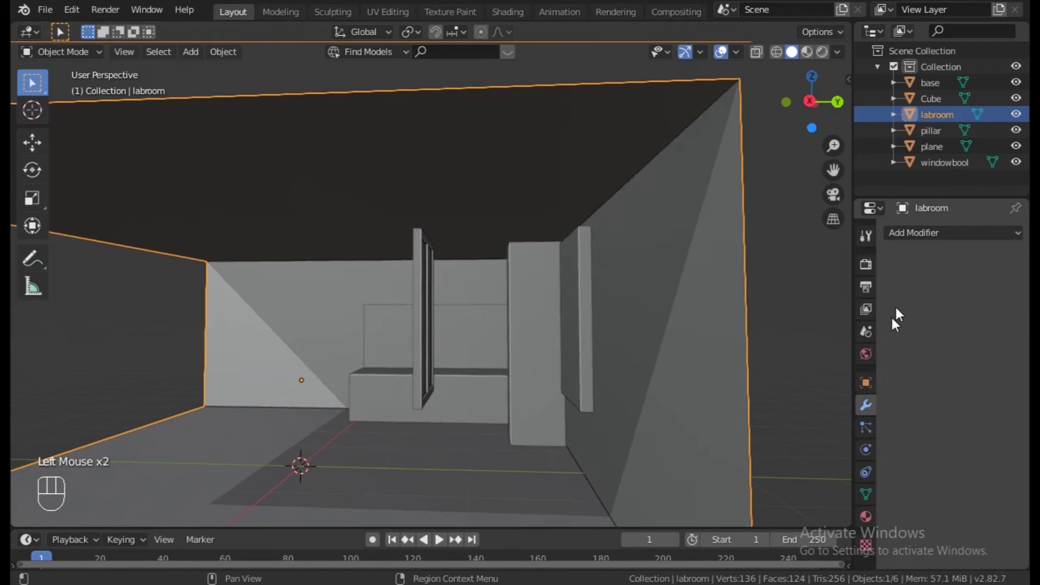
{"action": "left_click", "coordinate": [908, 233]}
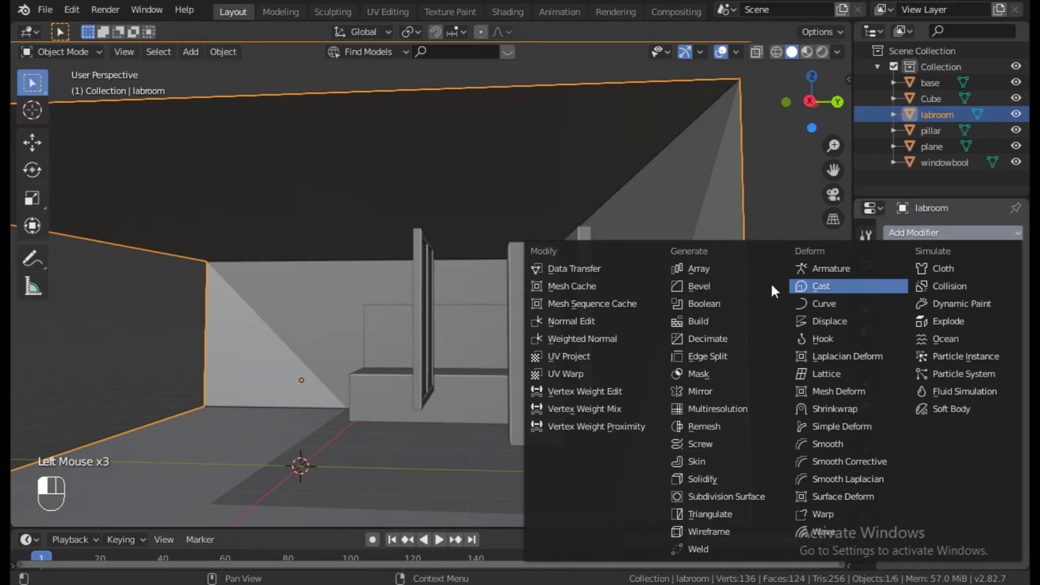
{"action": "left_click", "coordinate": [701, 306]}
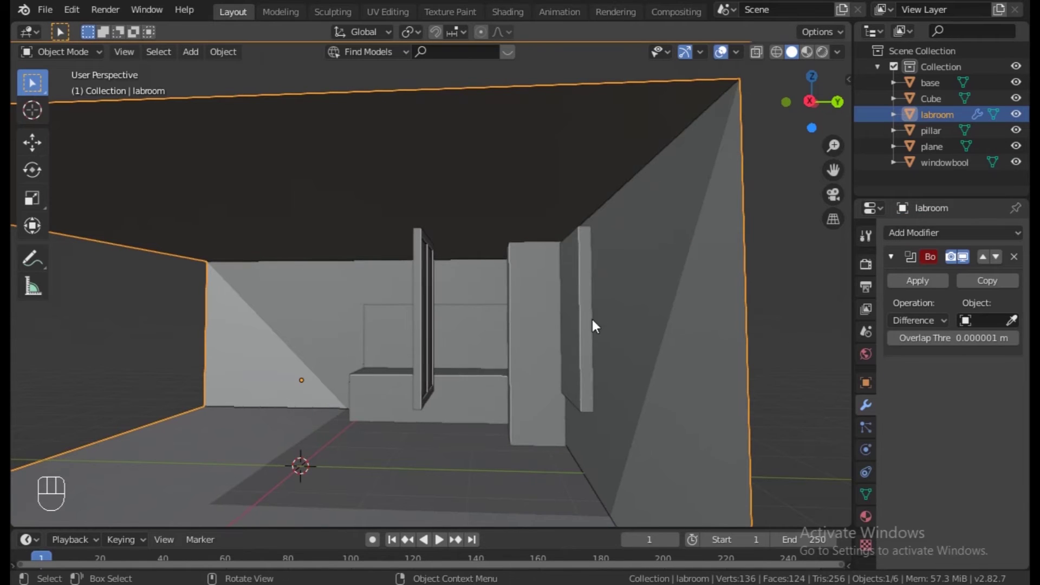
{"action": "double_click", "coordinate": [983, 320]}
{"action": "left_click", "coordinate": [880, 408]}
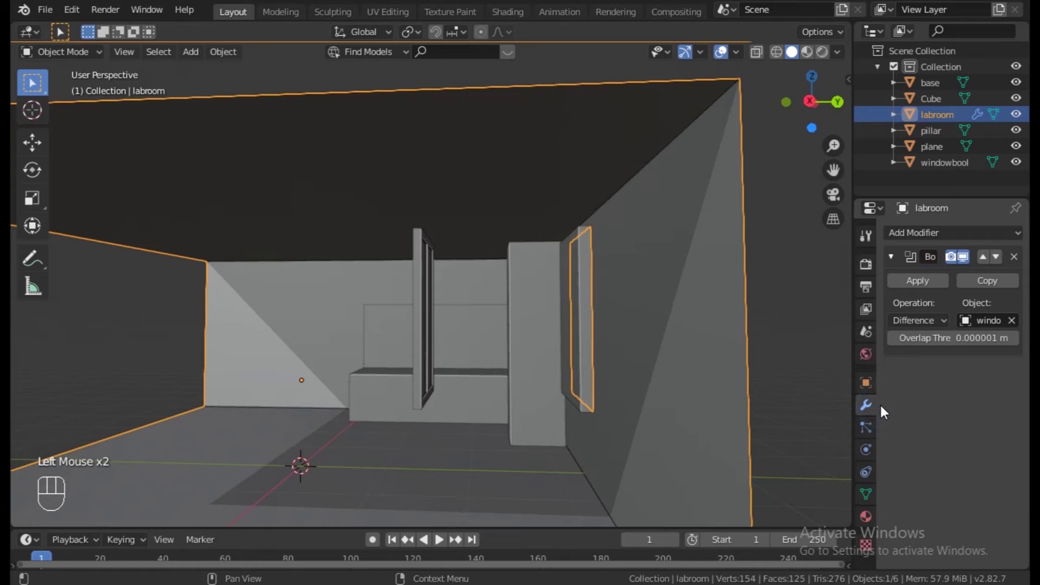
Hide windowbool and move the two-pane window about 1.876 m along Y into the wall opening
{"action": "left_click", "coordinate": [1016, 162]}
{"action": "middle_click_drag", "start_coordinate": [596, 349], "coordinate": [698, 349]}
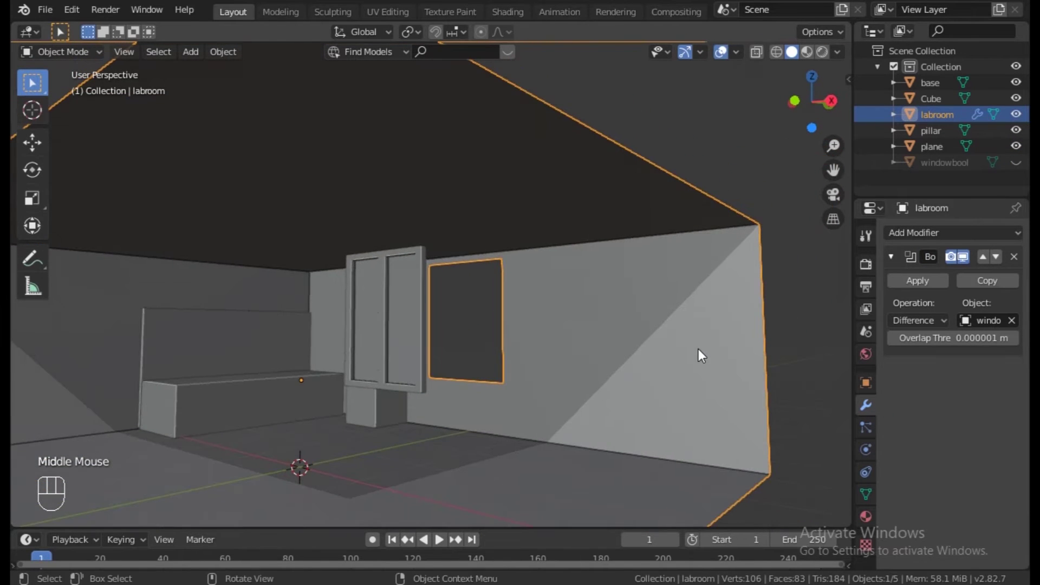
{"action": "left_click", "coordinate": [418, 340]}
{"action": "key", "text": "g"}
{"action": "key", "text": "y"}
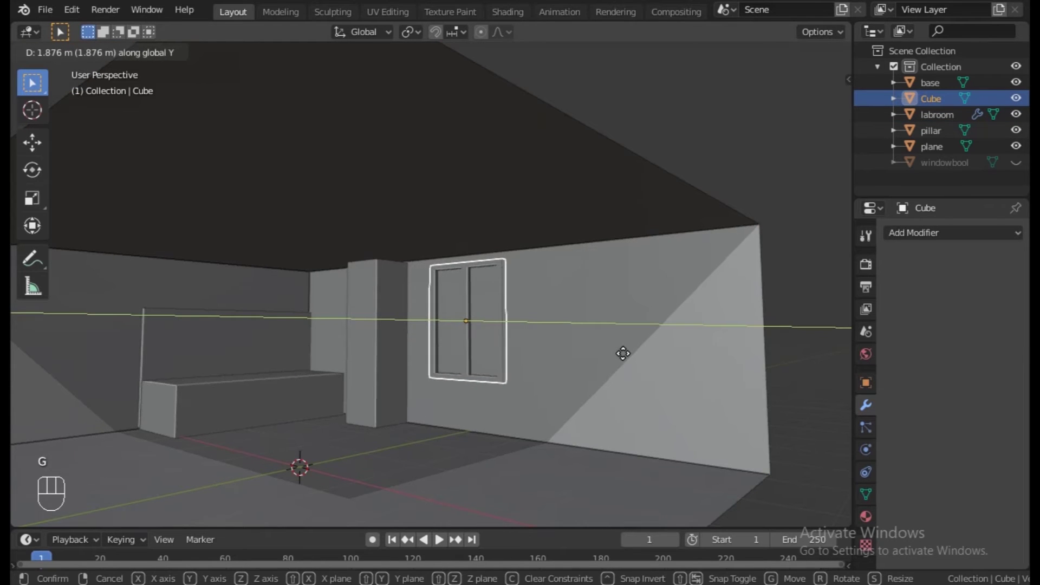
{"action": "left_click", "coordinate": [623, 354]}
{"action": "middle_click_drag", "start_coordinate": [674, 359], "coordinate": [731, 361]}
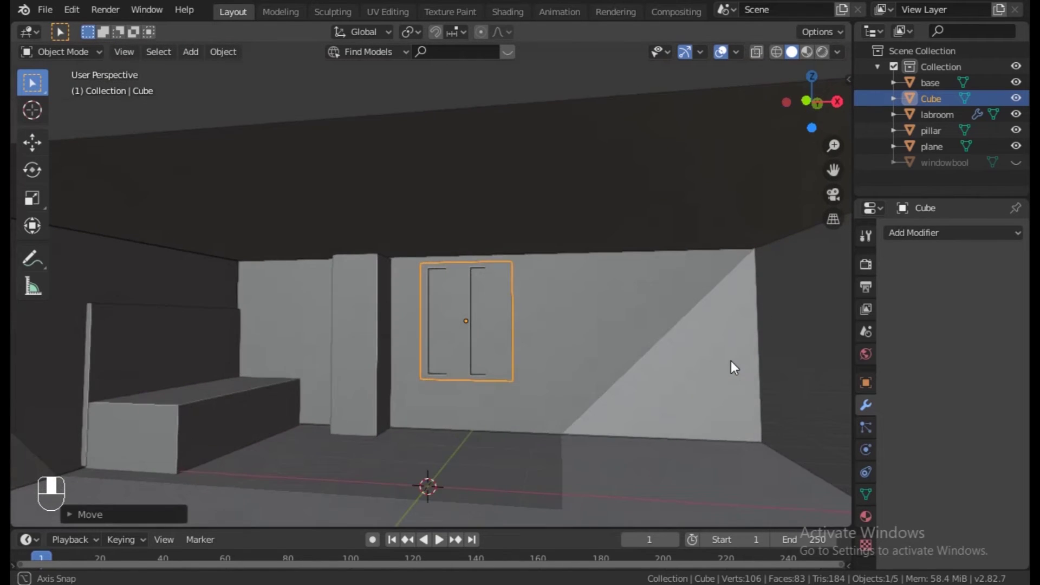
{"action": "scroll", "coordinate": [731, 361], "scroll_direction": "up", "scroll_amount": 2}
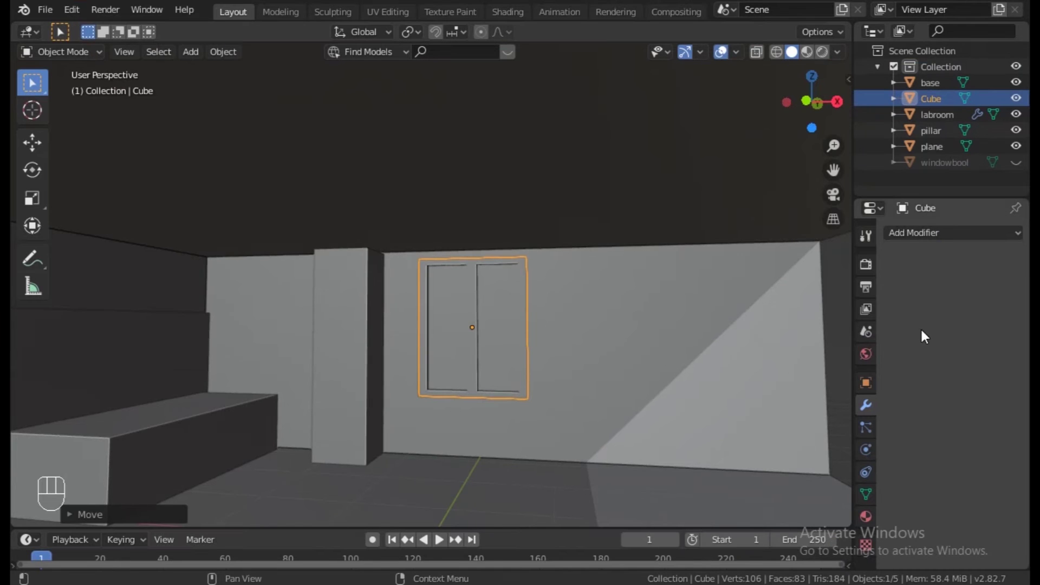
Show the windowbool cutter in the scene again
{"action": "left_click", "coordinate": [1016, 162]}
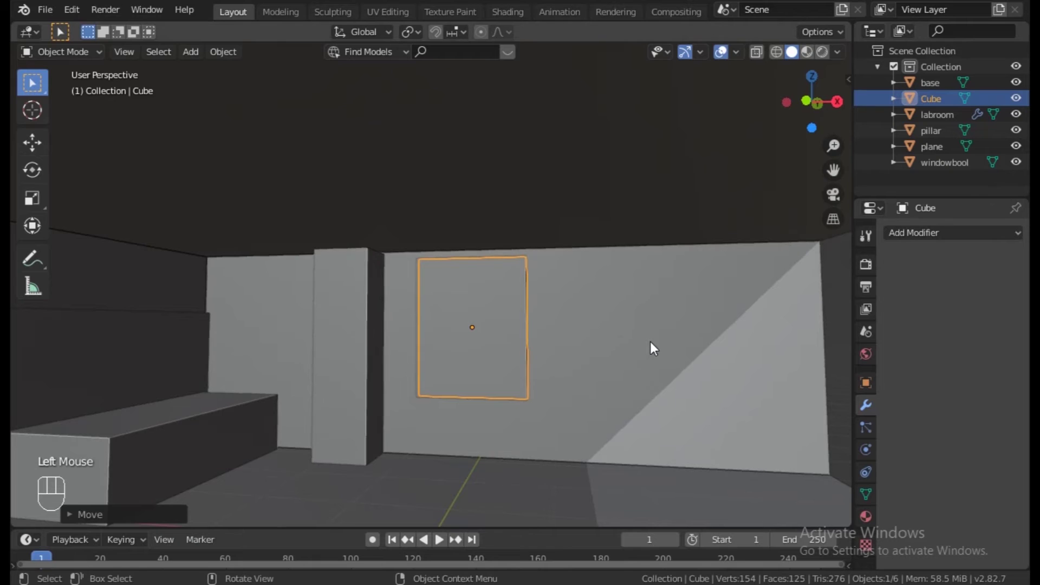
{"action": "key", "text": "shift"}
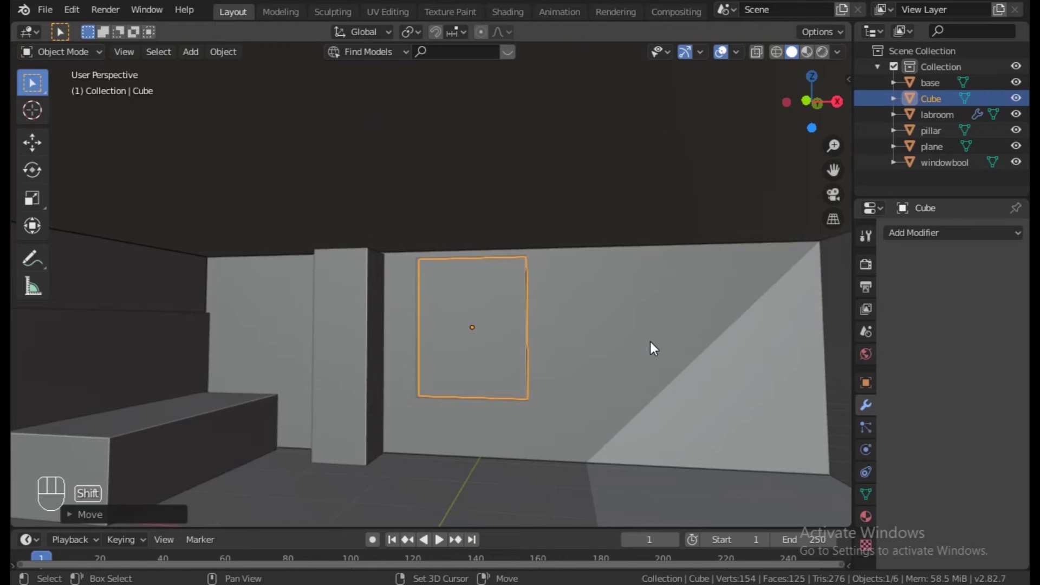
Make a linked duplicate of the windowbool cutter and place it farther along the X axis on the same wall
{"action": "key", "text": "alt"}
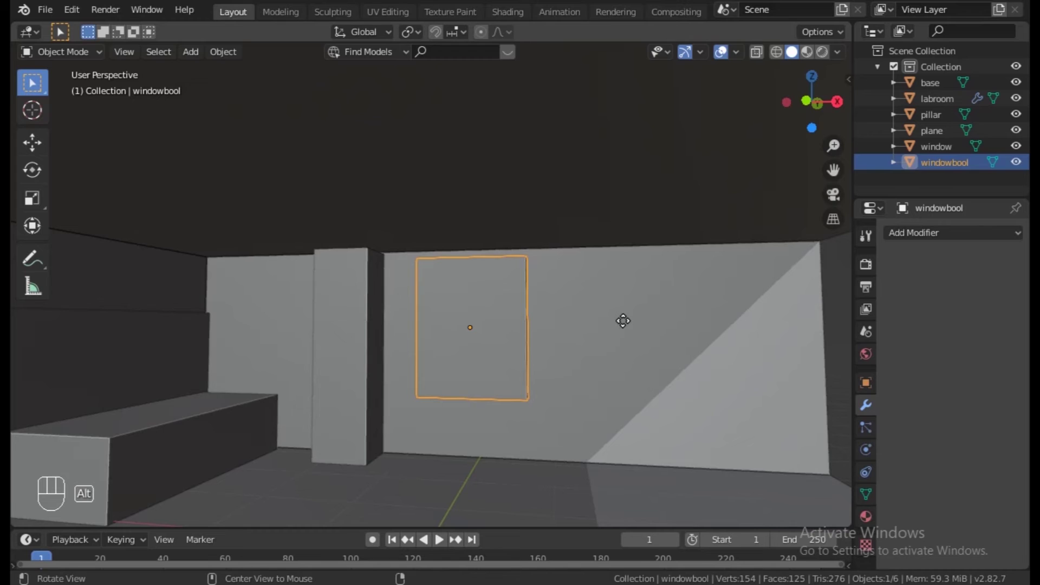
{"action": "key", "text": "alt+d"}
{"action": "key", "text": "x"}
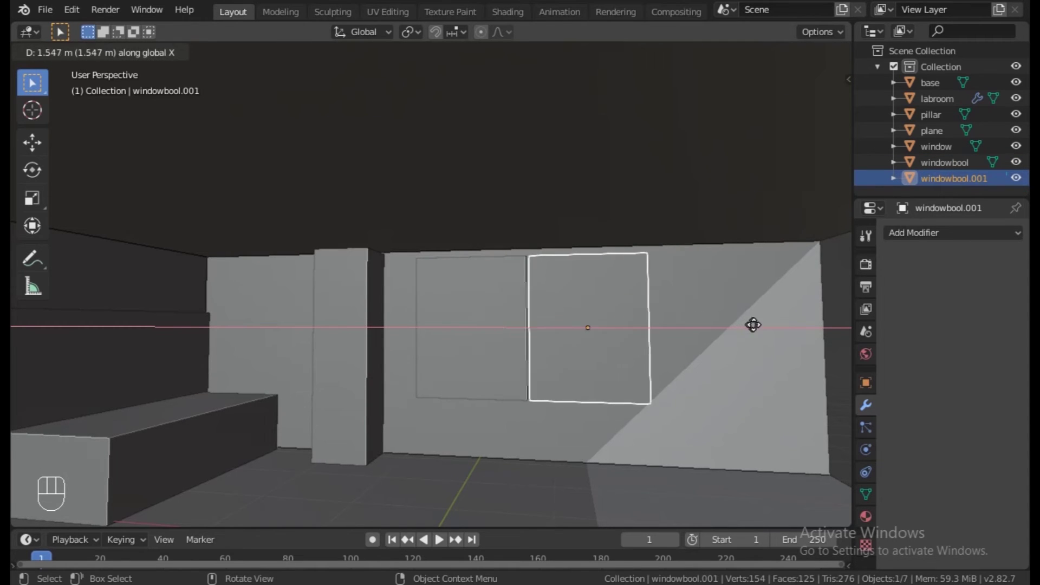
{"action": "left_click", "coordinate": [24, 327]}
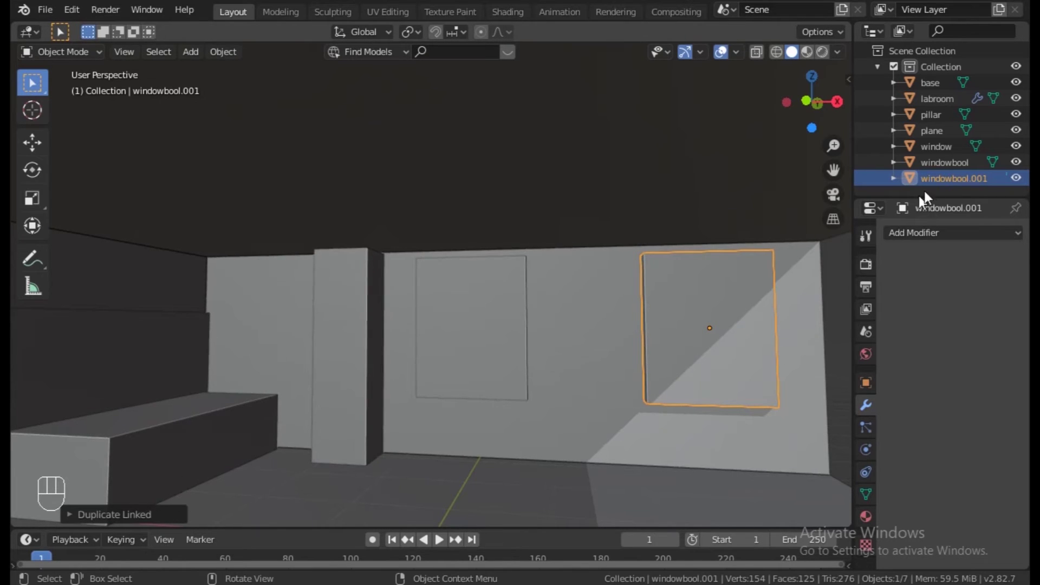
{"action": "middle_click_drag", "start_coordinate": [717, 346], "coordinate": [692, 388]}
{"action": "left_click", "coordinate": [693, 388]}
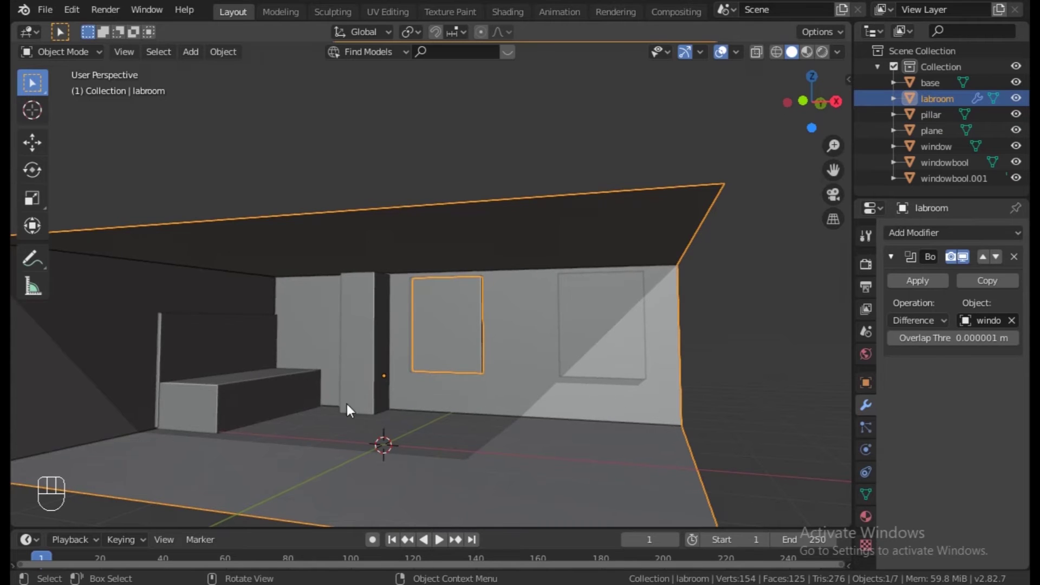
{"action": "left_click", "coordinate": [244, 387], "text": "shift"}
{"action": "left_click", "coordinate": [196, 341], "text": "shift"}
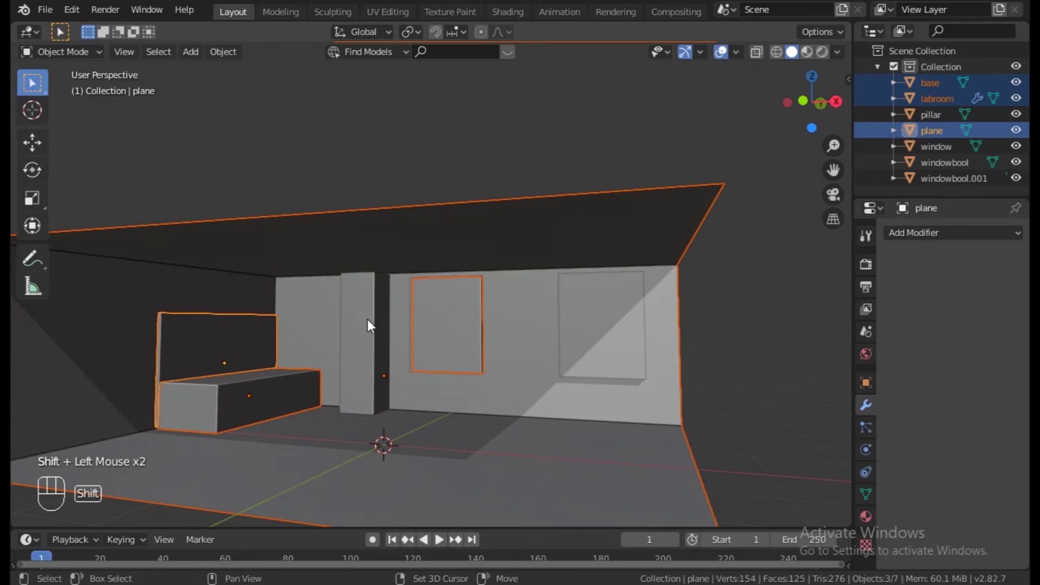
{"action": "middle_click_drag", "start_coordinate": [712, 310], "coordinate": [693, 326]}
Lengthen the labroom mesh by moving the floor, ceiling and wall edges at its open end outward along X
{"action": "left_click", "coordinate": [692, 325]}
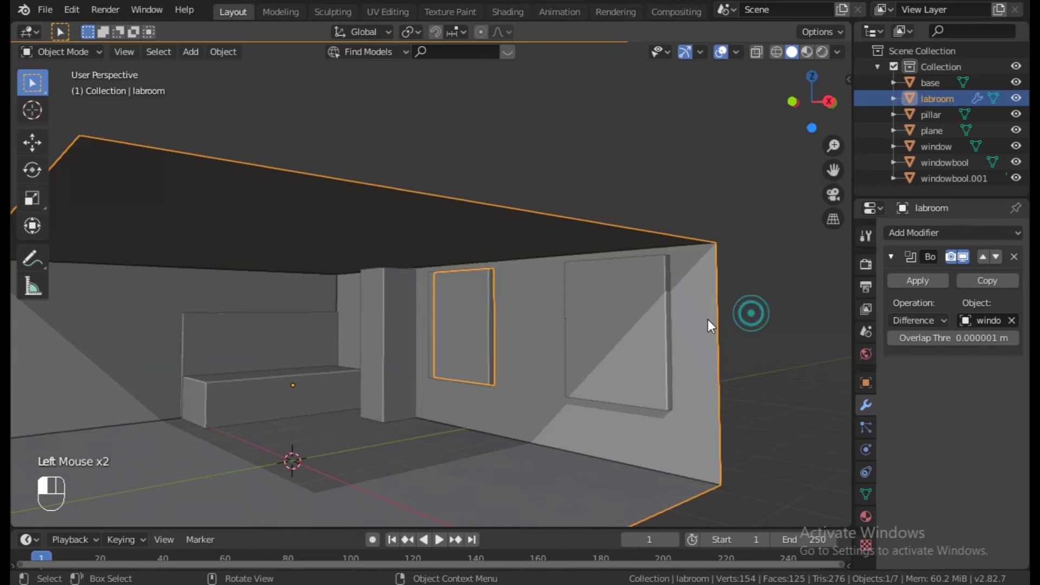
{"action": "left_click", "coordinate": [702, 315]}
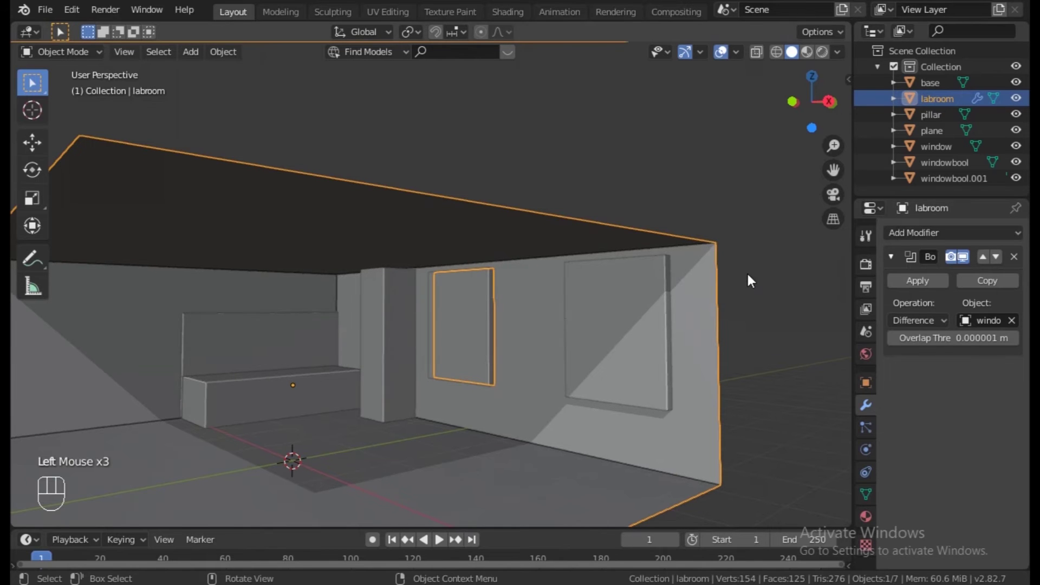
{"action": "key", "text": "Tab"}
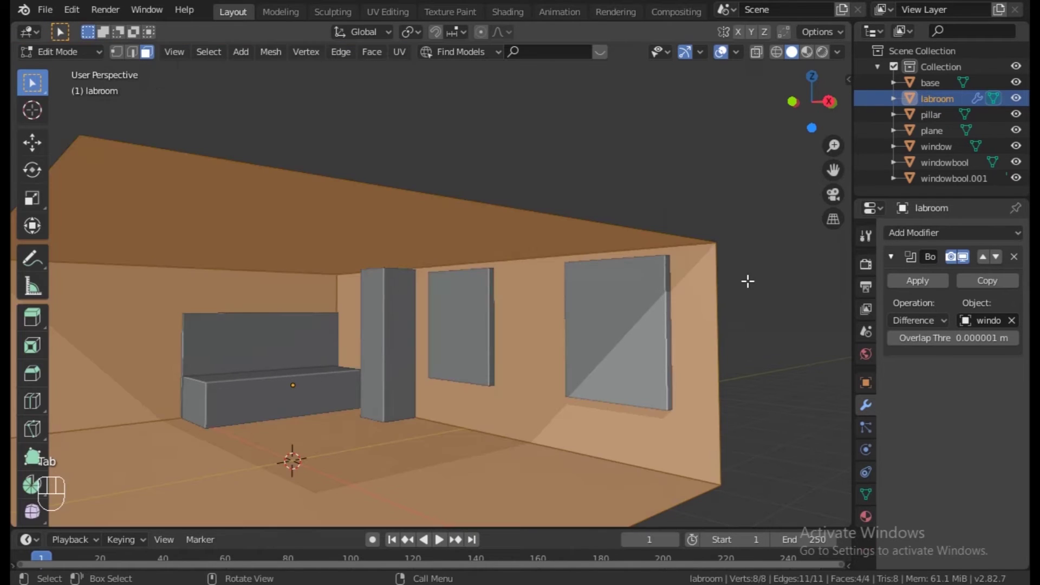
{"action": "middle_click_drag", "start_coordinate": [743, 299], "coordinate": [755, 358]}
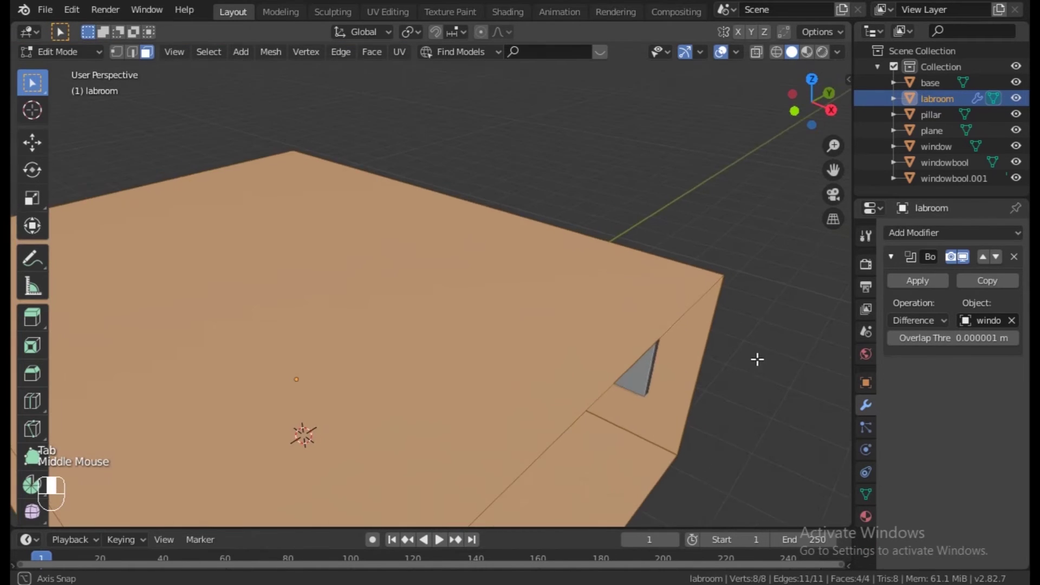
{"action": "scroll", "coordinate": [755, 357], "scroll_direction": "down", "scroll_amount": 5}
{"action": "left_click", "coordinate": [131, 51]}
{"action": "left_click", "coordinate": [494, 407]}
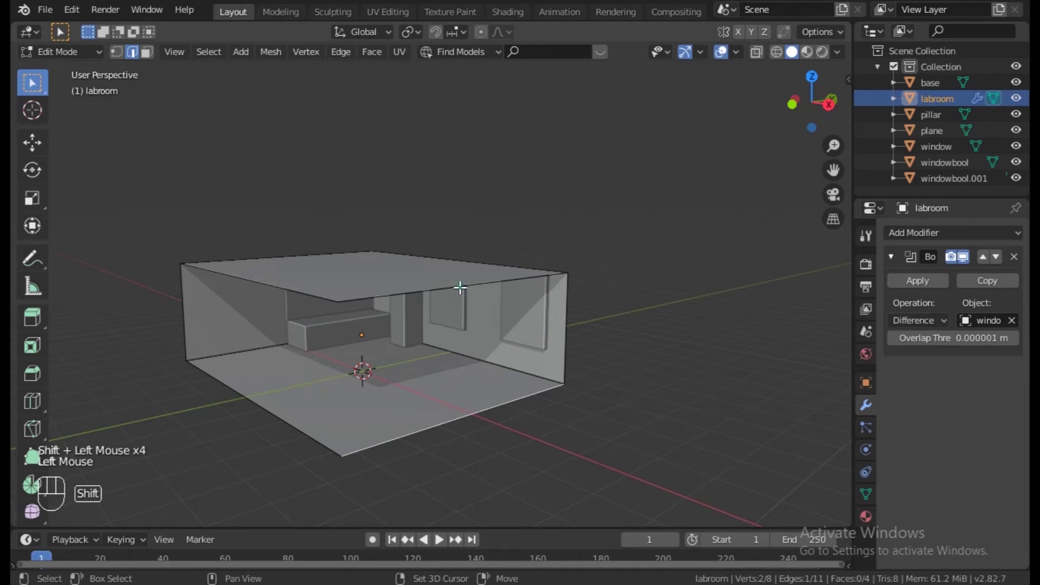
{"action": "left_click", "coordinate": [460, 287], "text": "shift"}
{"action": "left_click", "coordinate": [567, 312], "text": "shift"}
{"action": "middle_click_drag", "start_coordinate": [609, 353], "coordinate": [703, 356]}
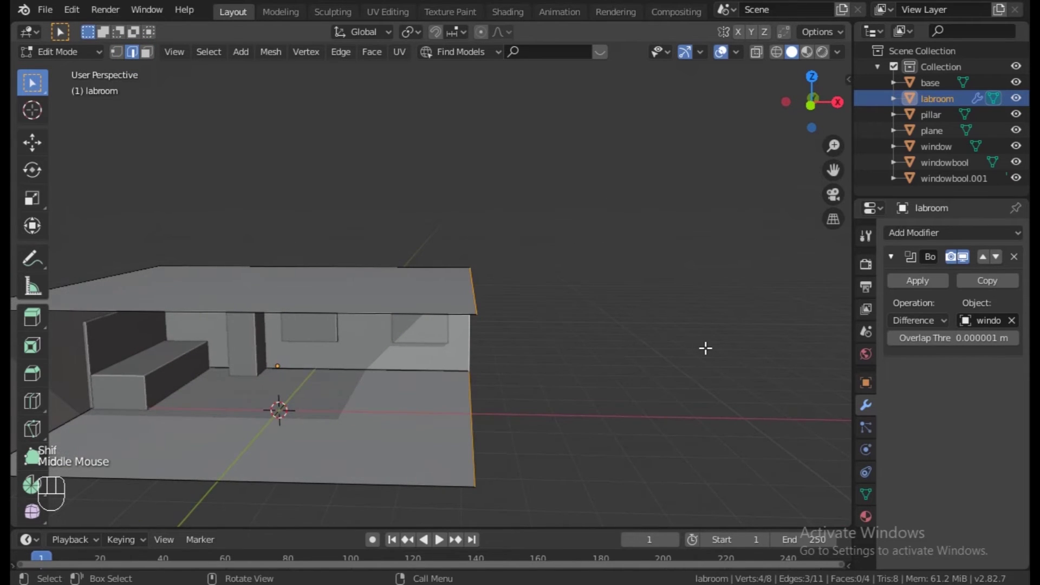
{"action": "key", "text": "g"}
{"action": "key", "text": "x"}
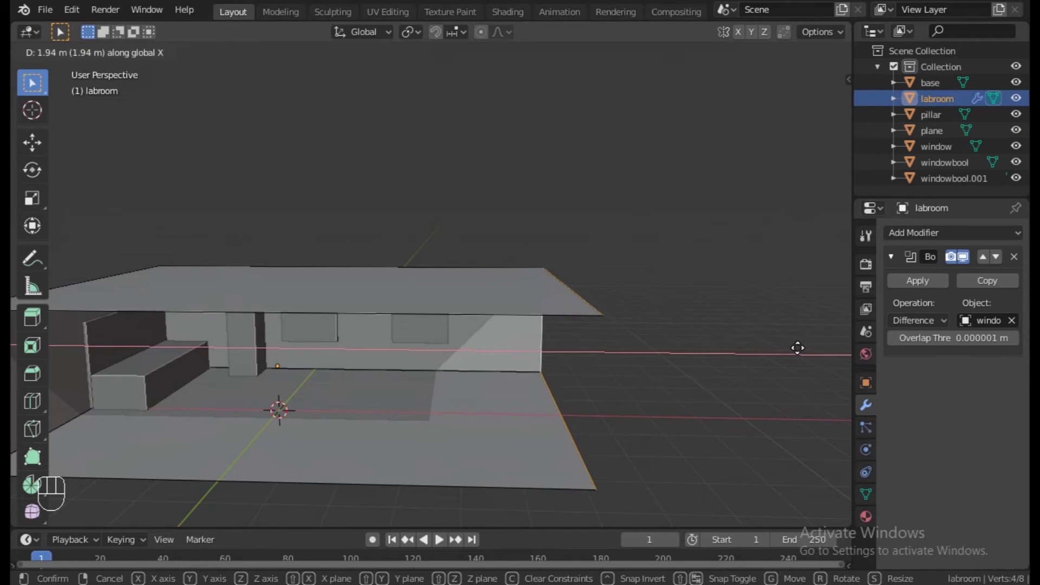
{"action": "left_click", "coordinate": [834, 351]}
{"action": "middle_click_drag", "start_coordinate": [835, 351], "coordinate": [488, 372]}
{"action": "key", "text": "Tab"}
Move the second window cutter, windowbool.001, farther along the X axis toward the extended end of the wall
{"action": "left_click", "coordinate": [500, 356]}
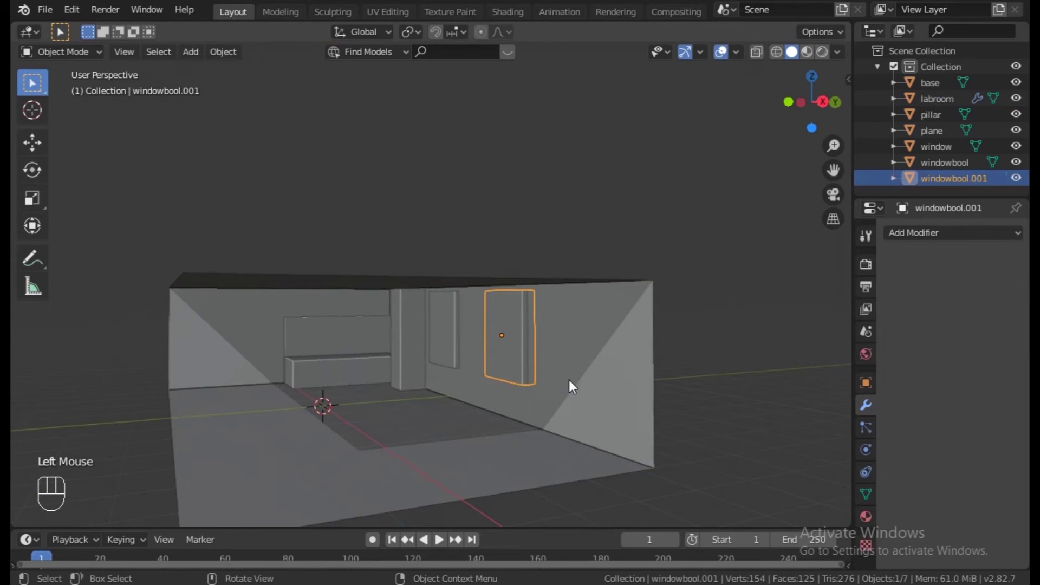
{"action": "middle_click_drag", "start_coordinate": [594, 382], "coordinate": [691, 379]}
{"action": "key", "text": "g"}
{"action": "key", "text": "x"}
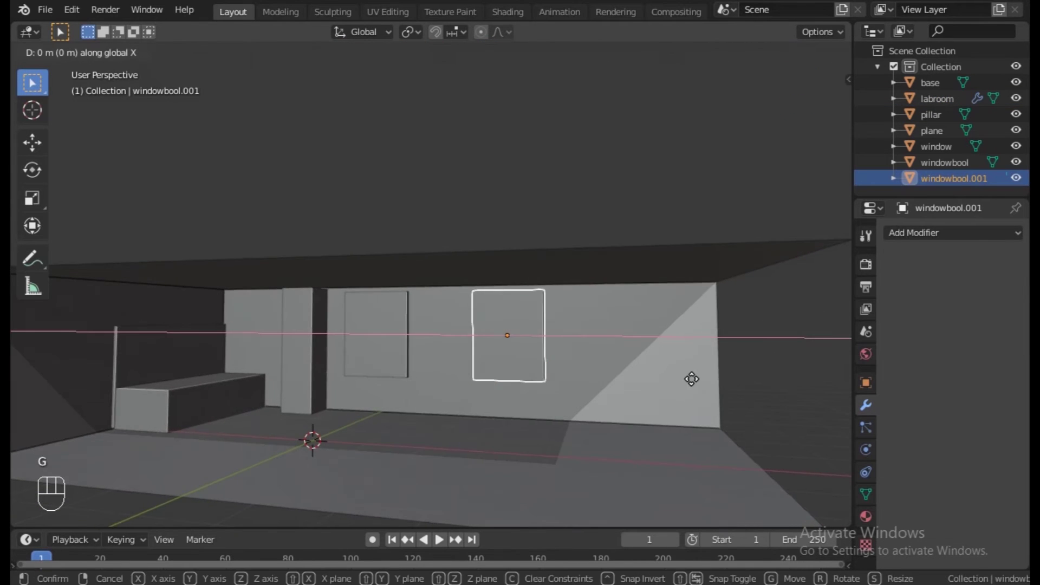
{"action": "left_click", "coordinate": [763, 383]}
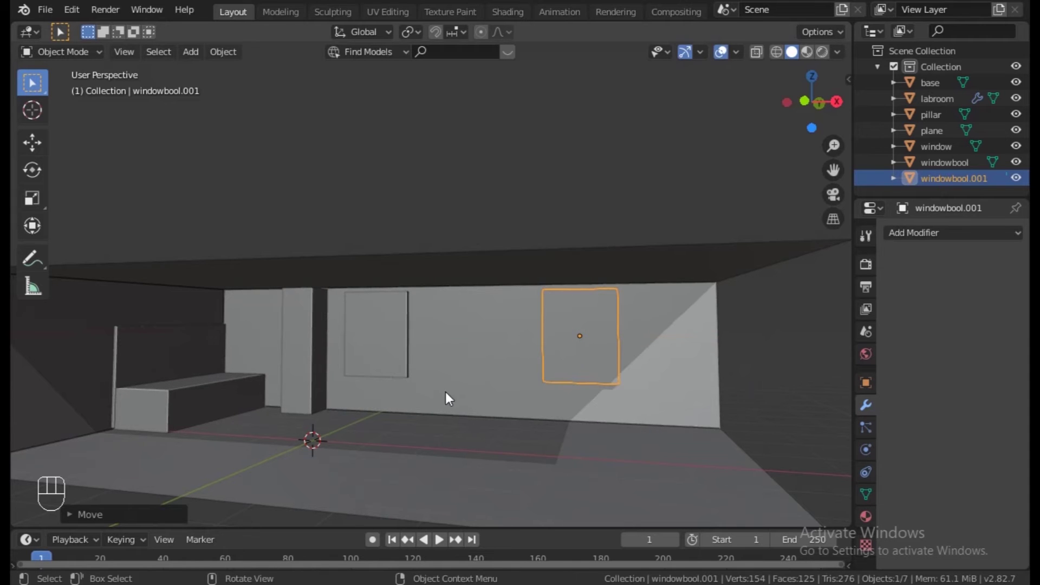
Cut the second window opening in labroom with a Boolean Difference modifier using windowbool.001, and hide both window cutters
{"action": "middle_click_drag", "start_coordinate": [697, 373], "coordinate": [543, 378]}
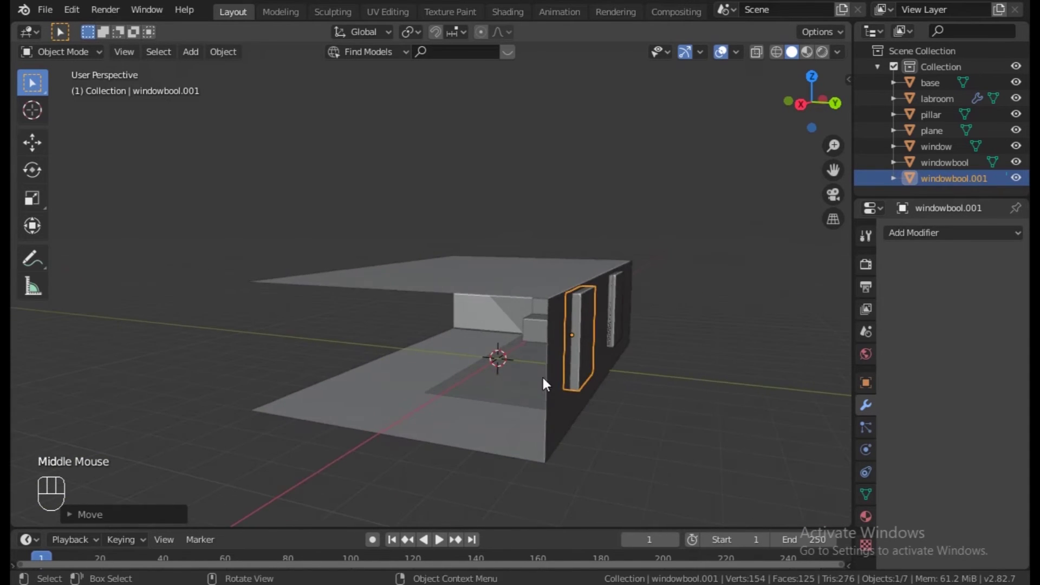
{"action": "left_click", "coordinate": [547, 382]}
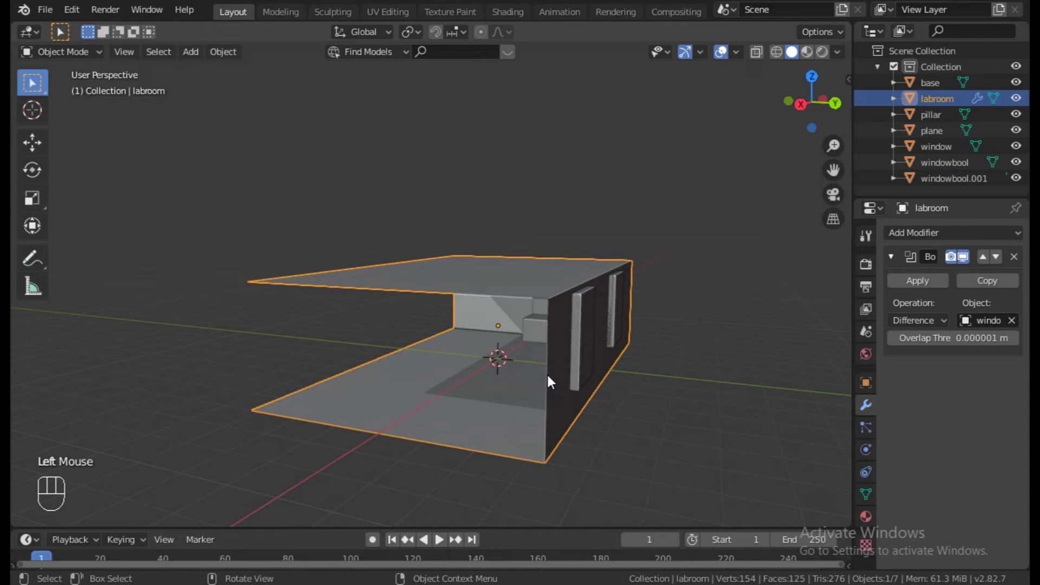
{"action": "left_click", "coordinate": [864, 402]}
{"action": "left_click", "coordinate": [918, 231]}
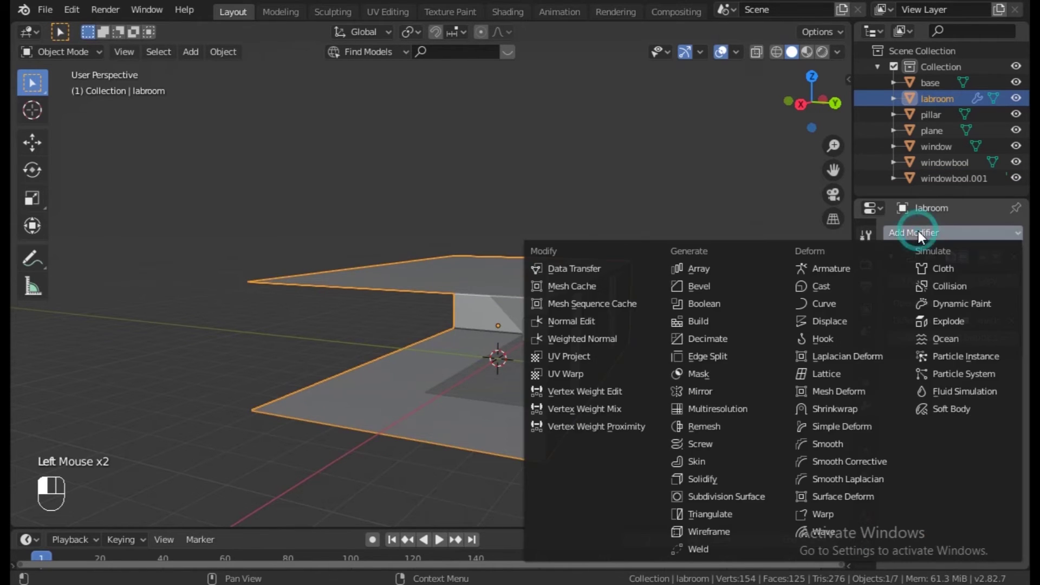
{"action": "left_click", "coordinate": [703, 301]}
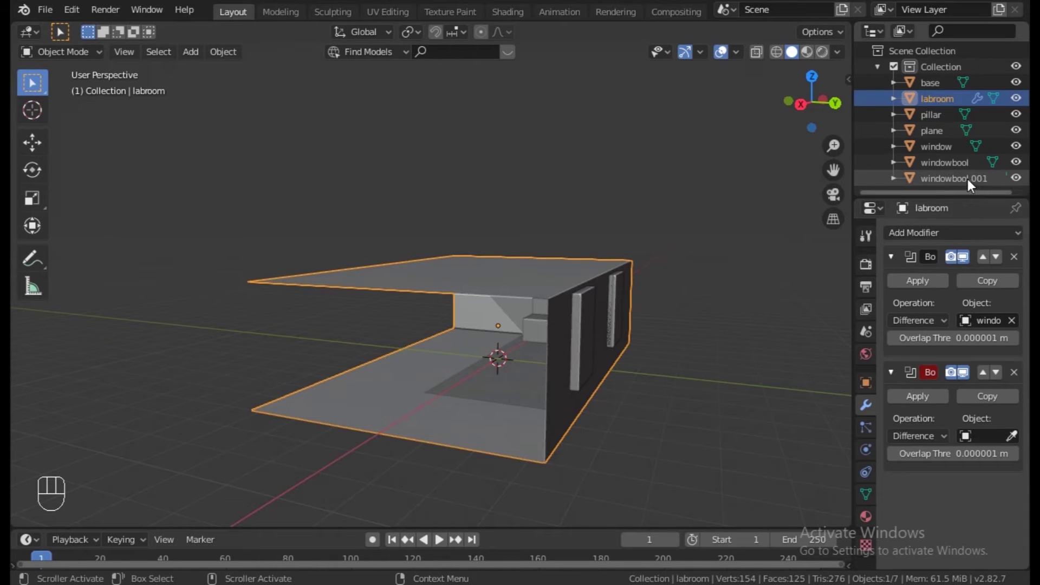
{"action": "left_click", "coordinate": [1012, 437]}
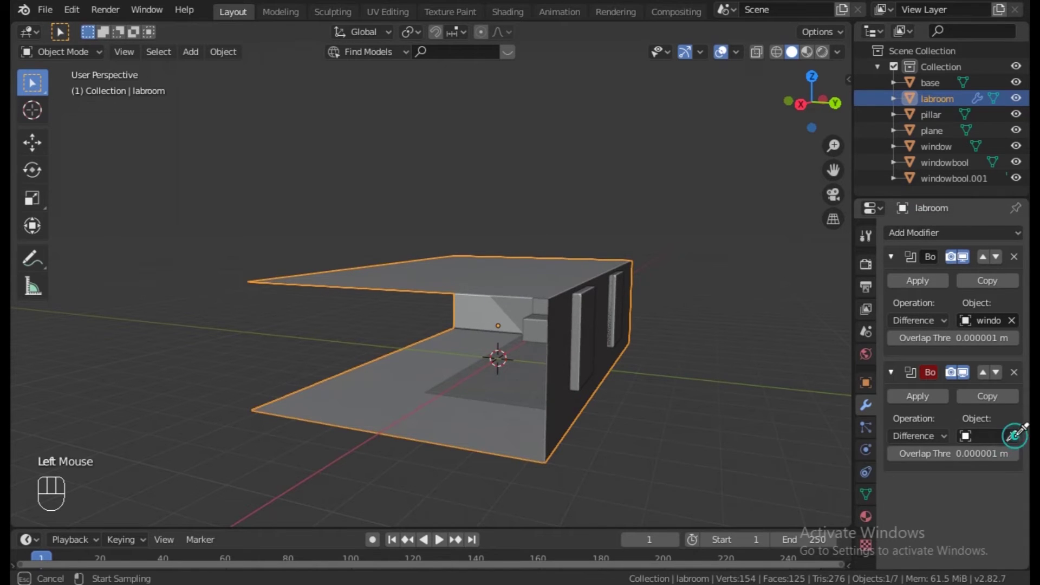
{"action": "left_click", "coordinate": [586, 335]}
{"action": "middle_click_drag", "start_coordinate": [584, 376], "coordinate": [697, 366]}
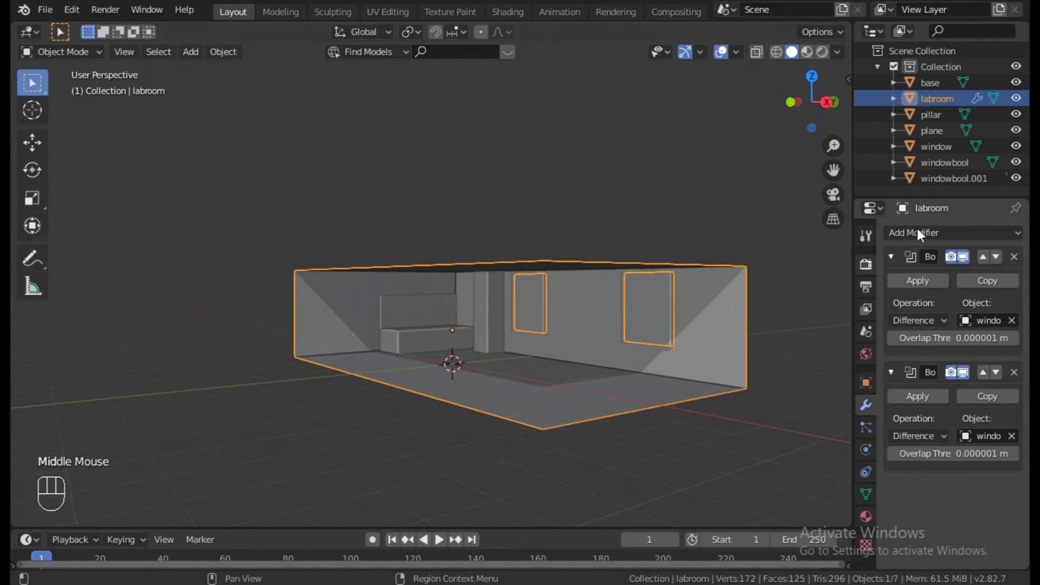
{"action": "left_click", "coordinate": [1017, 178]}
{"action": "left_click", "coordinate": [1016, 161]}
Make a linked duplicate of the window and move it about 4.48 m along X into the second wall opening
{"action": "left_click", "coordinate": [936, 146]}
{"action": "key", "text": "KP_Decimal"}
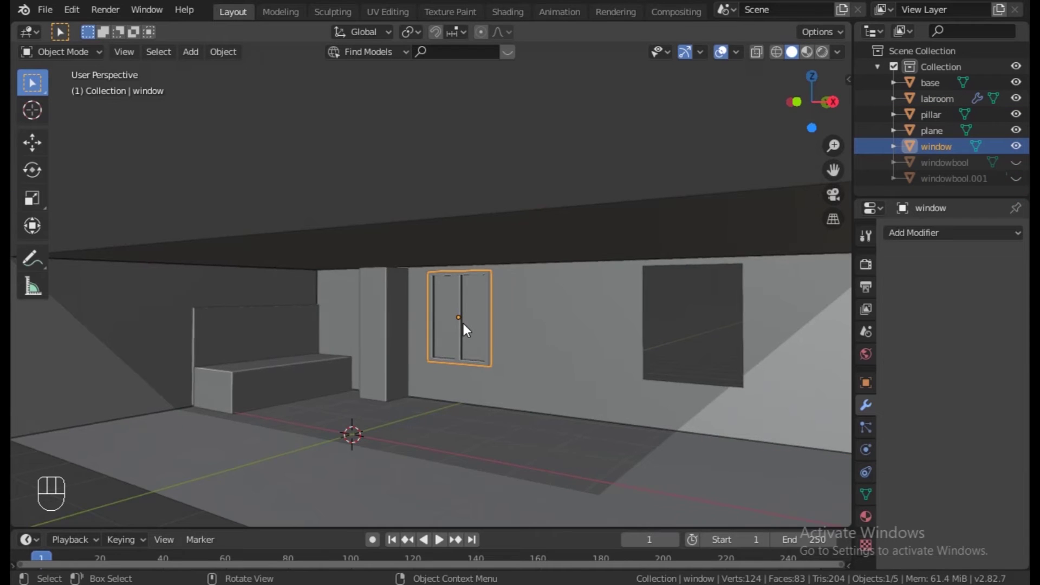
{"action": "key", "text": "alt+d"}
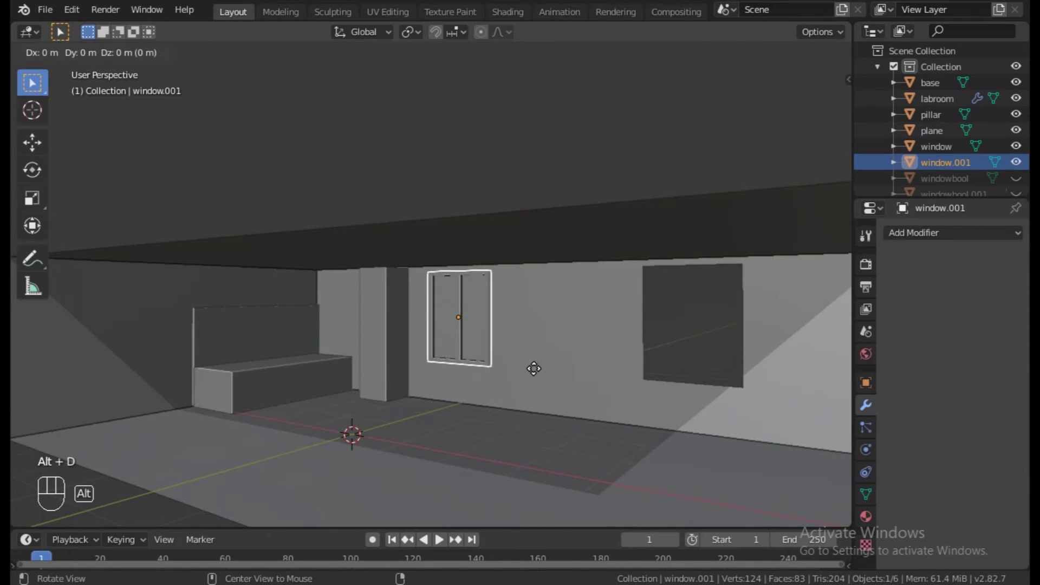
{"action": "key", "text": "x"}
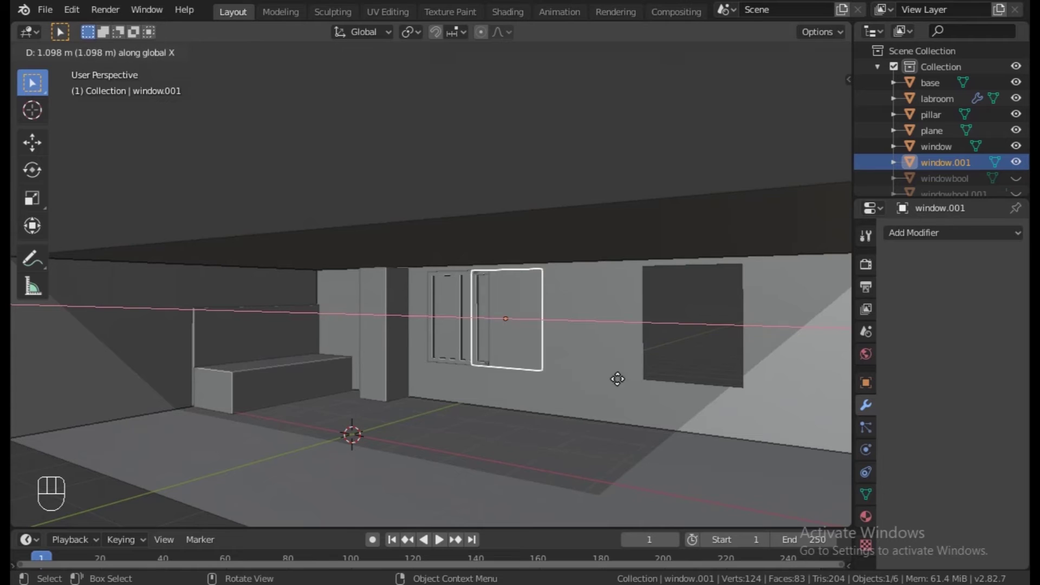
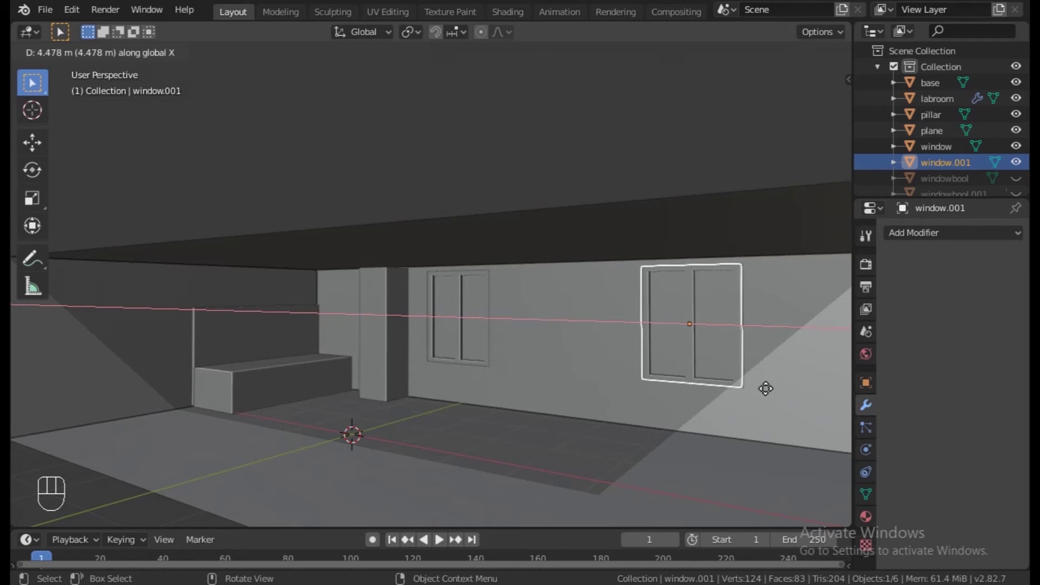
{"action": "left_click", "coordinate": [765, 388]}
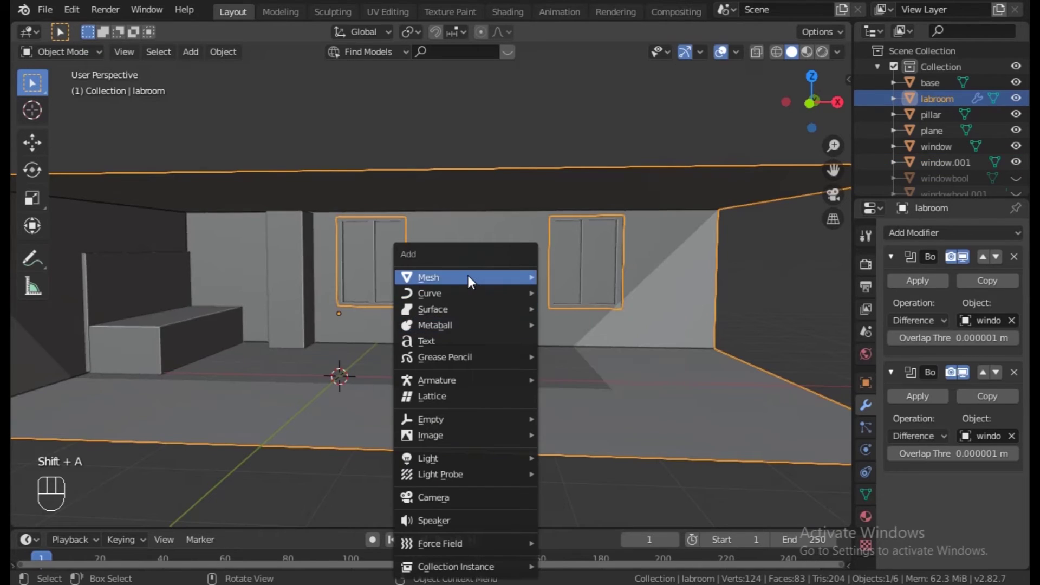
Add a cube mesh at the 3D cursor in the room and stretch it to roughly twice its width along X
{"action": "mouse_move", "coordinate": [468, 276]}
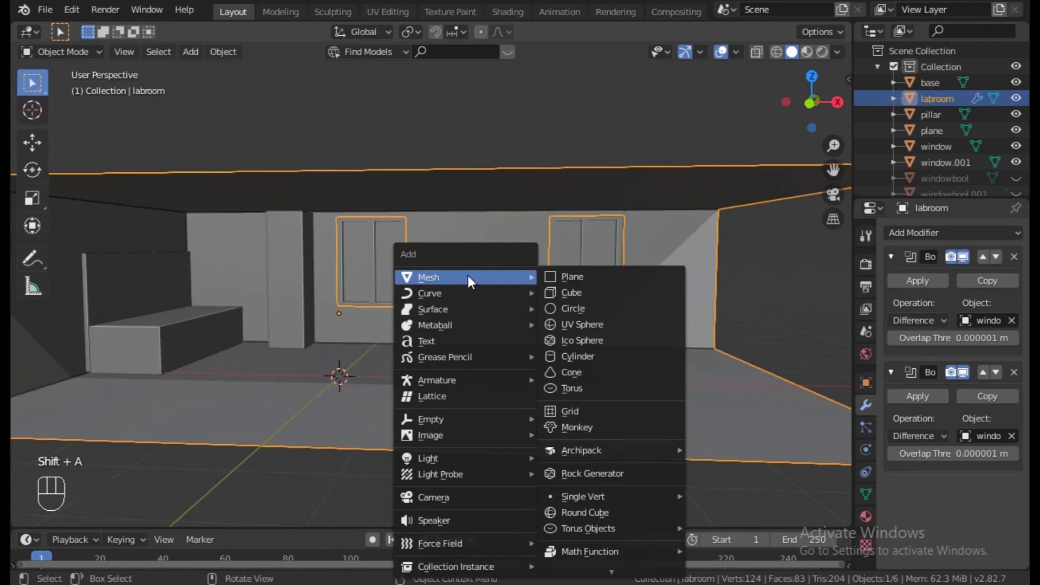
{"action": "left_click", "coordinate": [571, 295]}
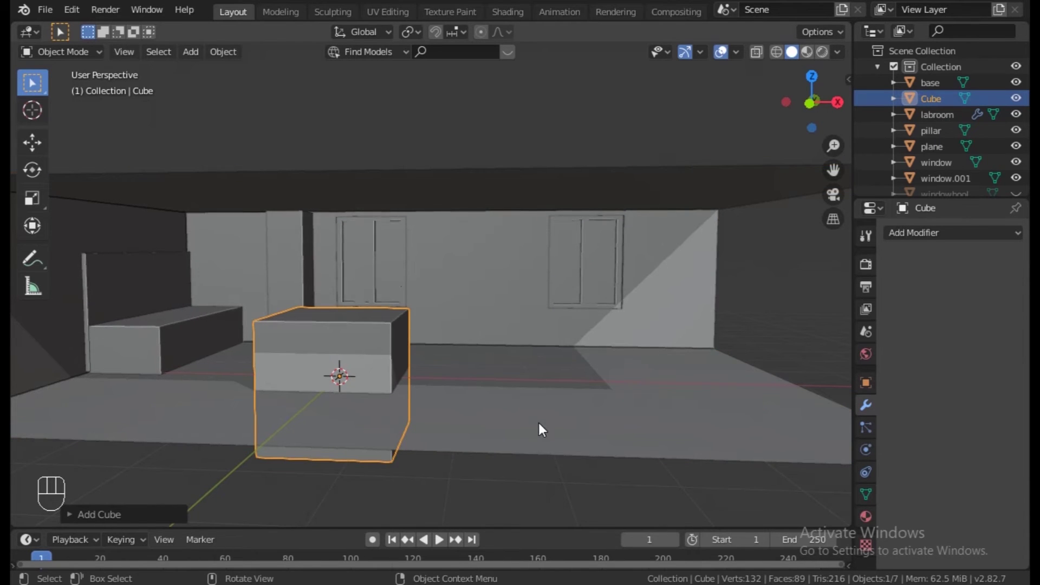
{"action": "key", "text": "s"}
{"action": "key", "text": "x"}
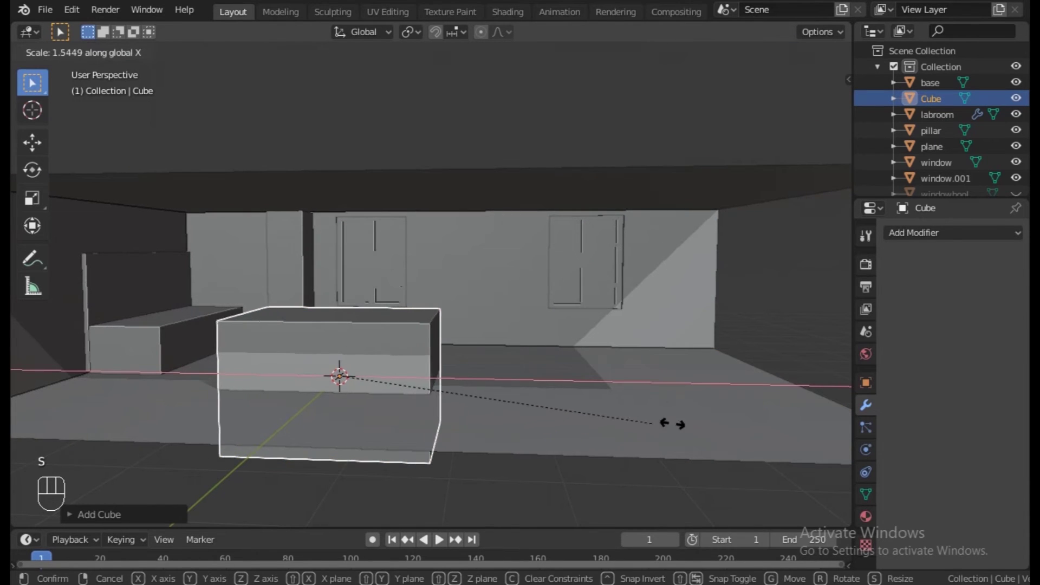
{"action": "left_click", "coordinate": [787, 427]}
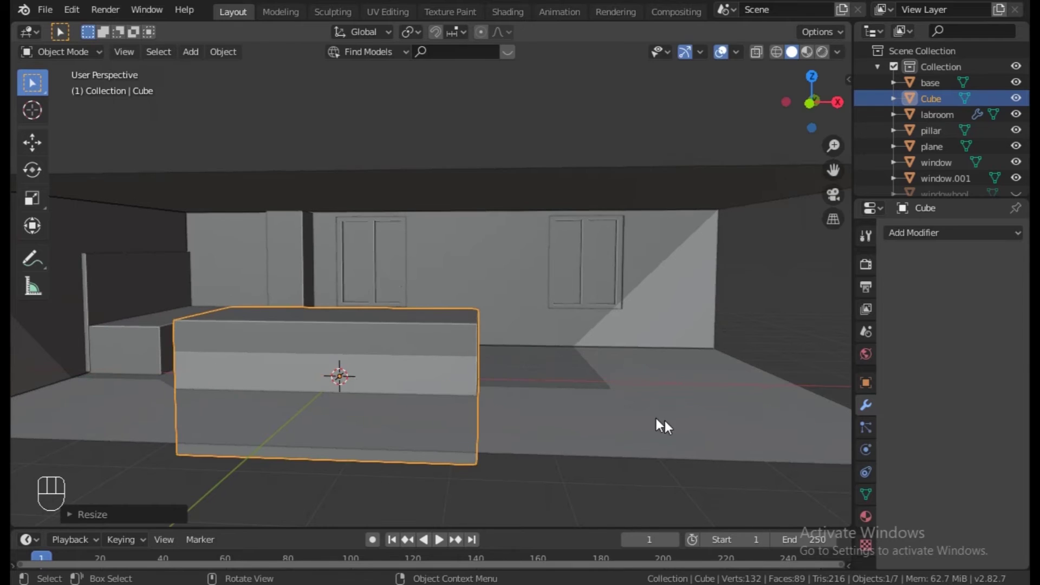
Flatten the new cube along Z into a thin slab and widen it along Y
{"action": "middle_click_drag", "start_coordinate": [688, 387], "coordinate": [584, 393]}
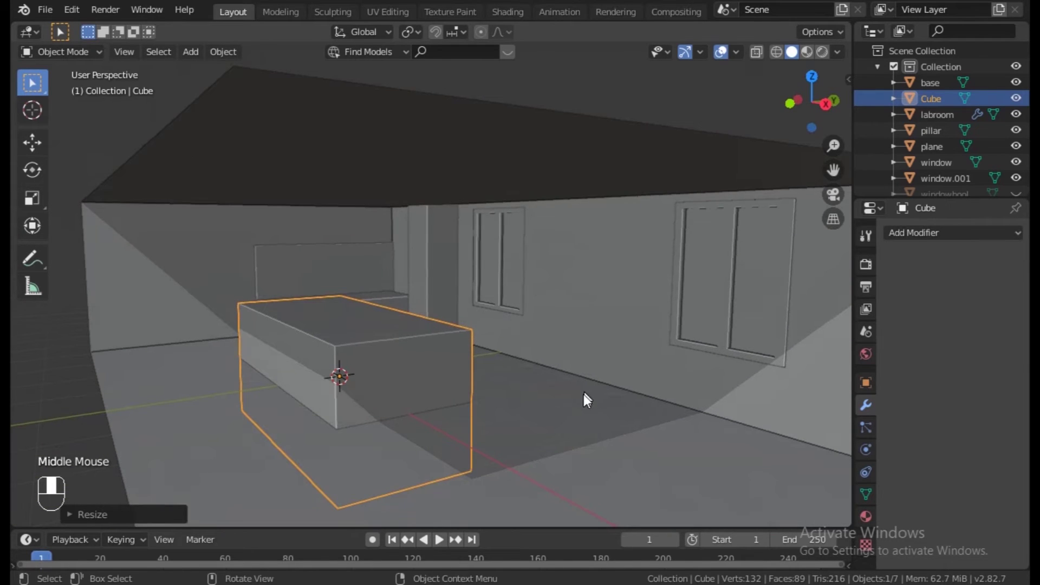
{"action": "key", "text": "s"}
{"action": "key", "text": "z"}
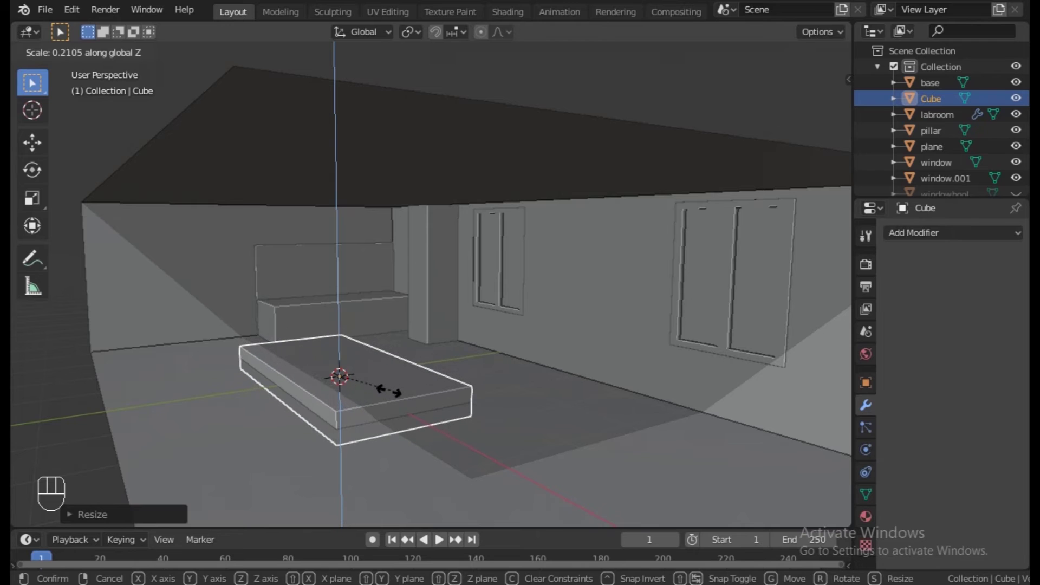
{"action": "left_click", "coordinate": [350, 389]}
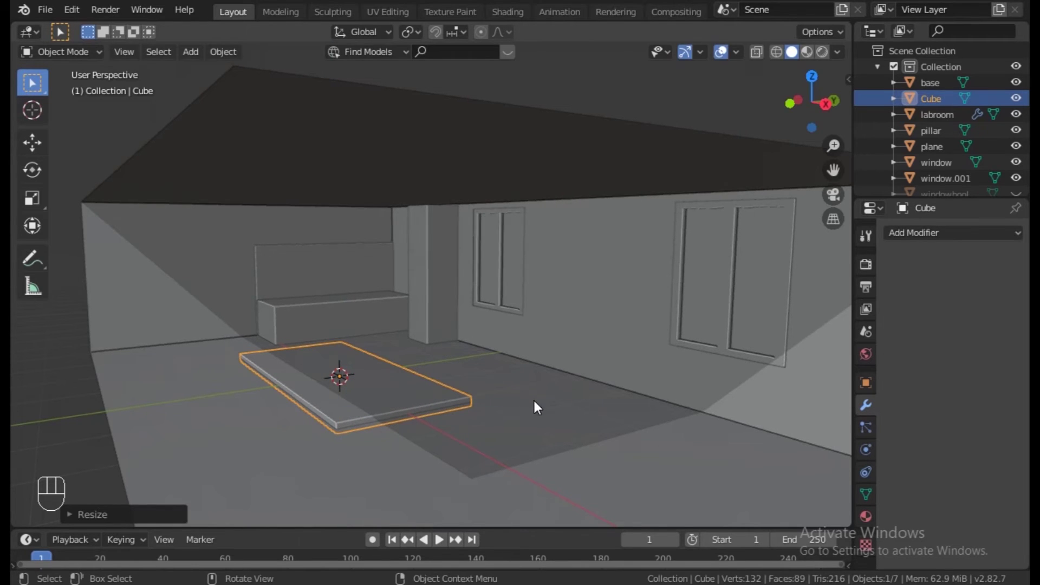
{"action": "key", "text": "s"}
{"action": "key", "text": "y"}
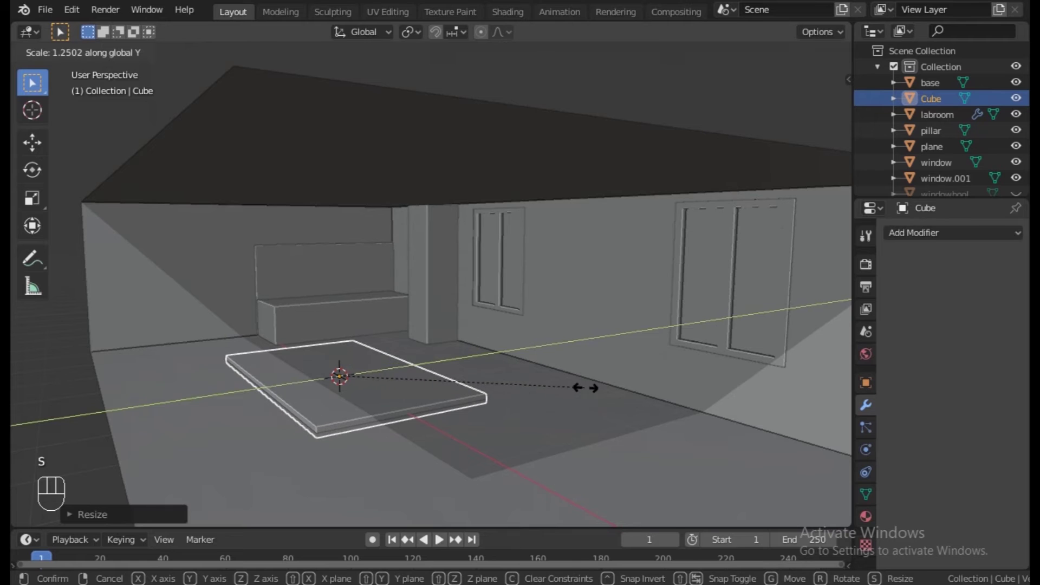
{"action": "left_click", "coordinate": [668, 378]}
{"action": "middle_click_drag", "start_coordinate": [535, 450], "coordinate": [655, 434]}
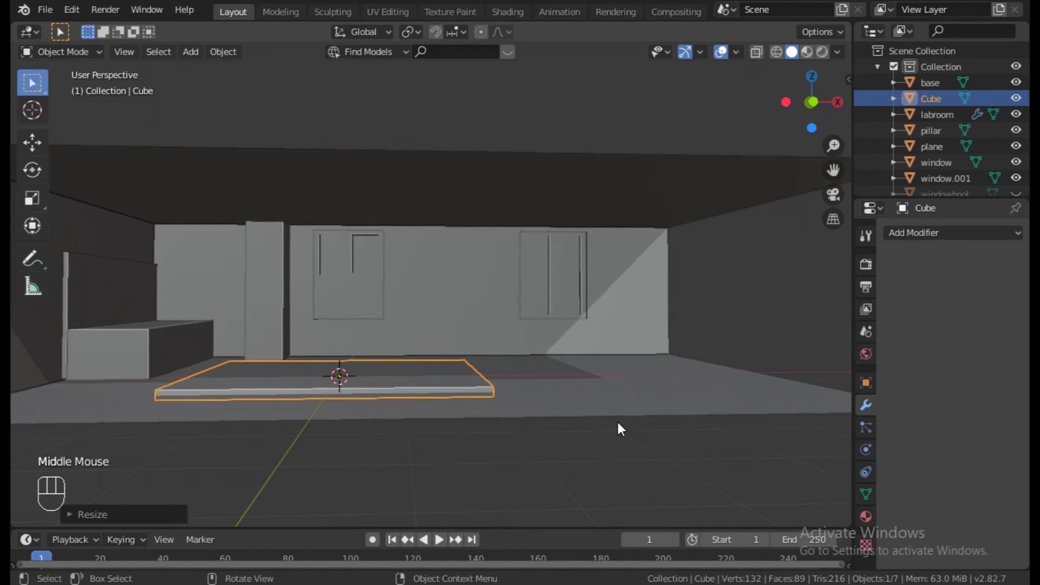
Move the slab along X toward the middle of the room and shrink it along X to about 0.86 of its width
{"action": "key", "text": "g"}
{"action": "key", "text": "x"}
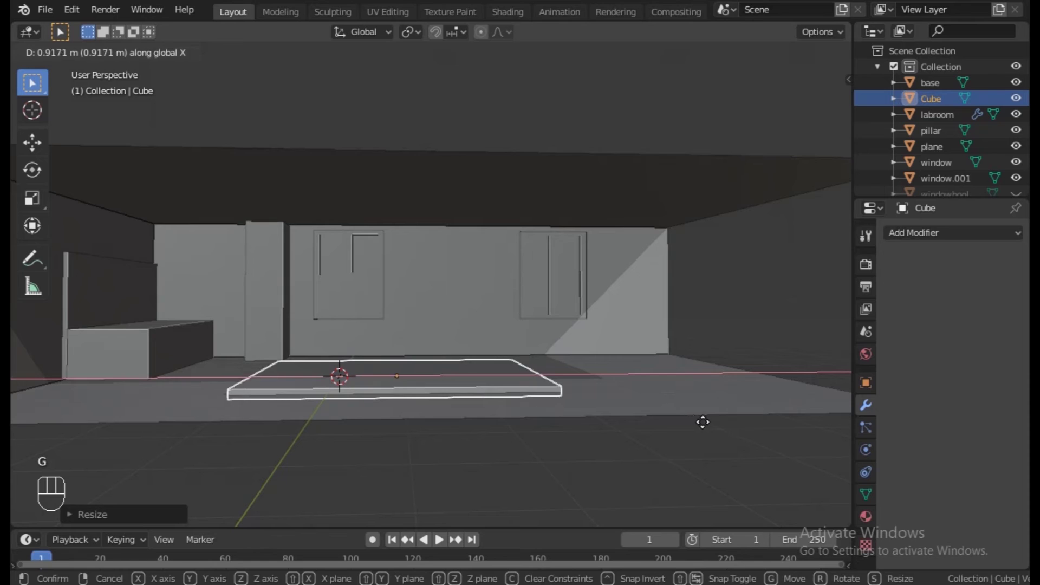
{"action": "left_click", "coordinate": [730, 420]}
{"action": "middle_click_drag", "start_coordinate": [723, 384], "coordinate": [641, 462]}
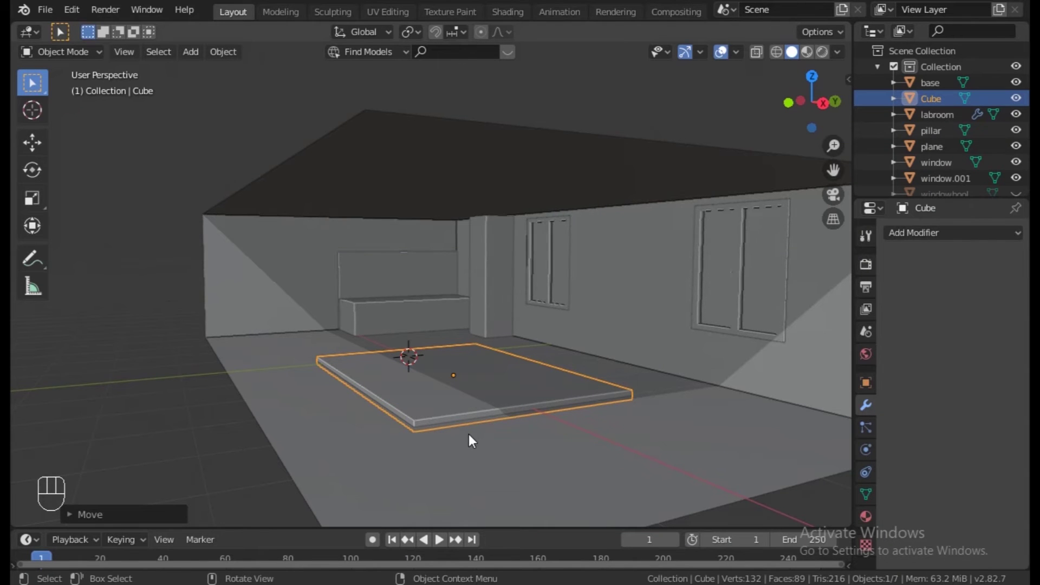
{"action": "middle_click_drag", "start_coordinate": [488, 436], "coordinate": [541, 431]}
{"action": "key", "text": "s"}
{"action": "key", "text": "x"}
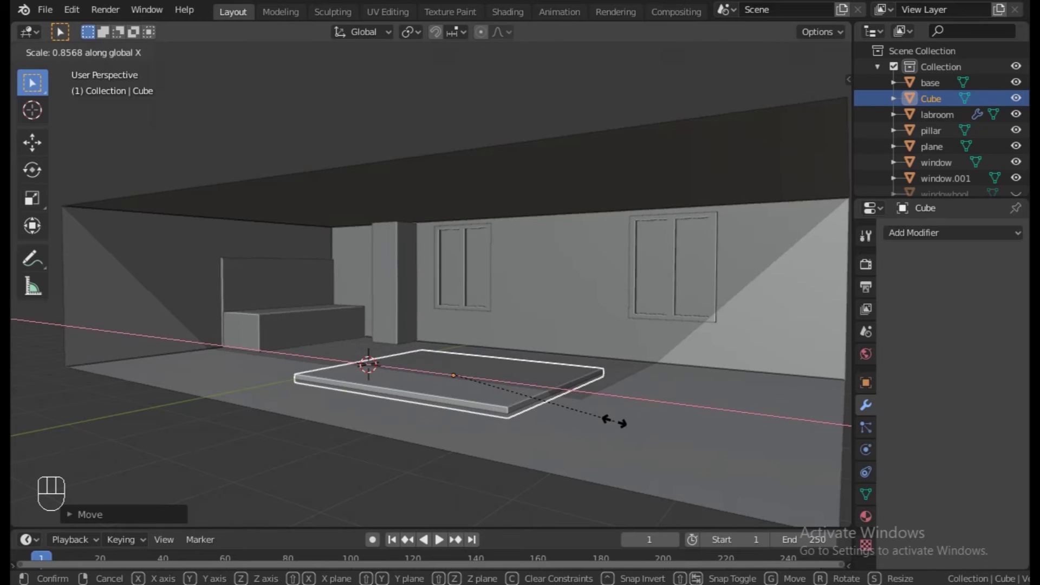
{"action": "left_click", "coordinate": [614, 421]}
{"action": "middle_click_drag", "start_coordinate": [658, 411], "coordinate": [615, 447]}
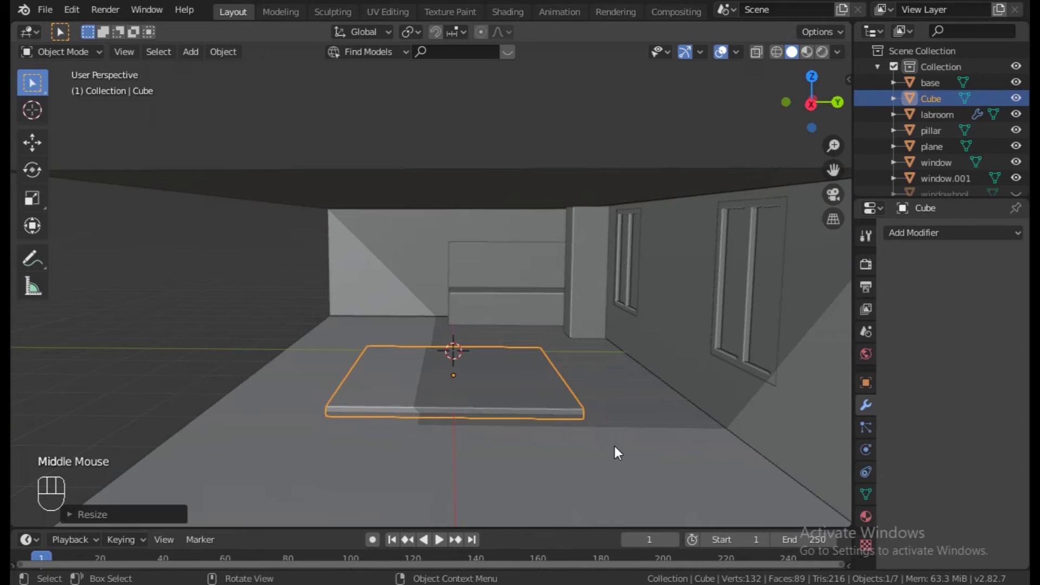
Widen the slab along Y and reposition it, raising it about 0.04 m along Z
{"action": "key", "text": "s"}
{"action": "key", "text": "y"}
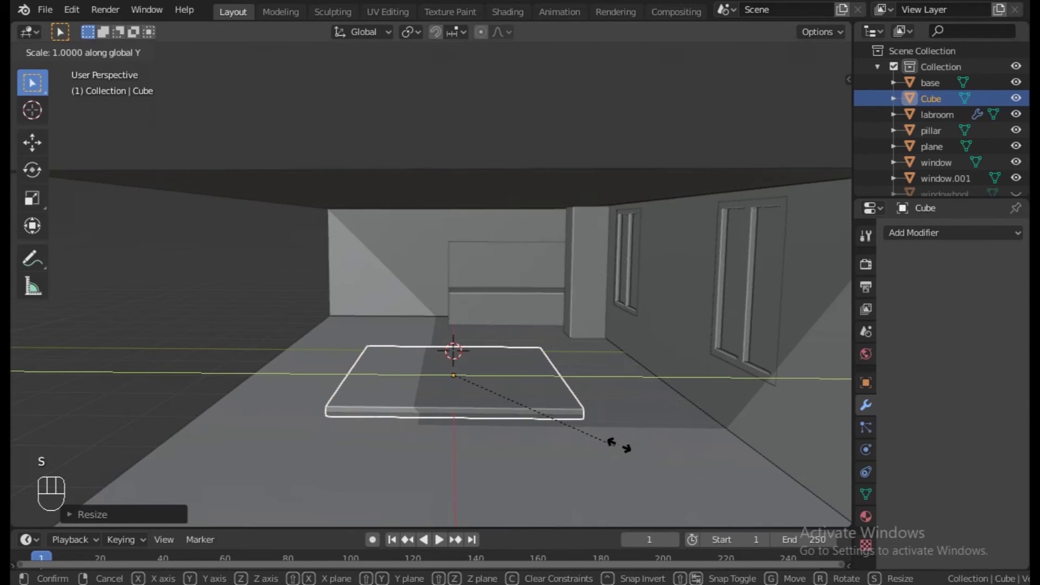
{"action": "left_click", "coordinate": [706, 447]}
{"action": "key", "text": "g"}
{"action": "key", "text": "y"}
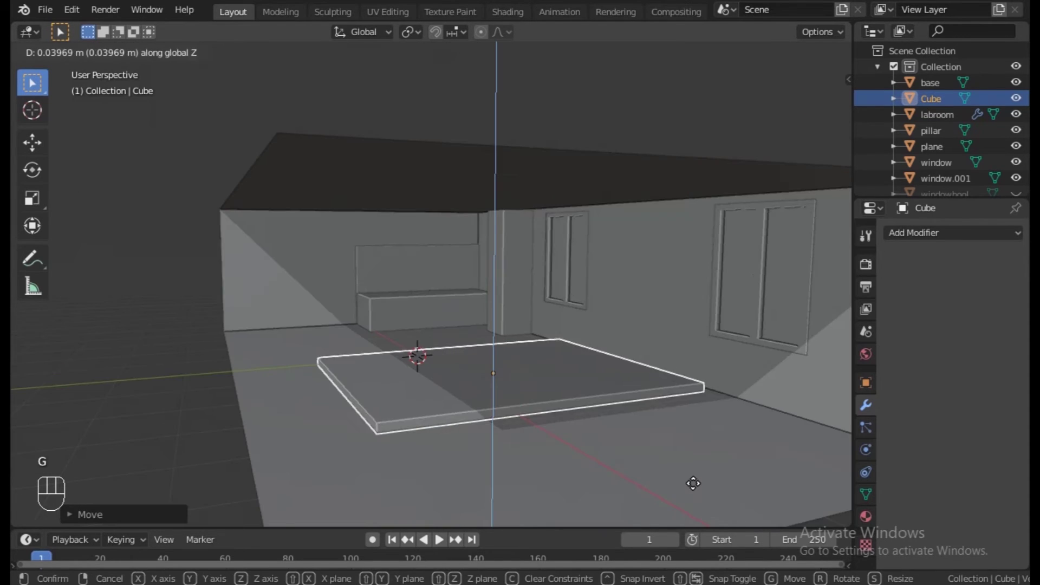
{"action": "left_click", "coordinate": [693, 483]}
{"action": "middle_click_drag", "start_coordinate": [656, 480], "coordinate": [717, 457]}
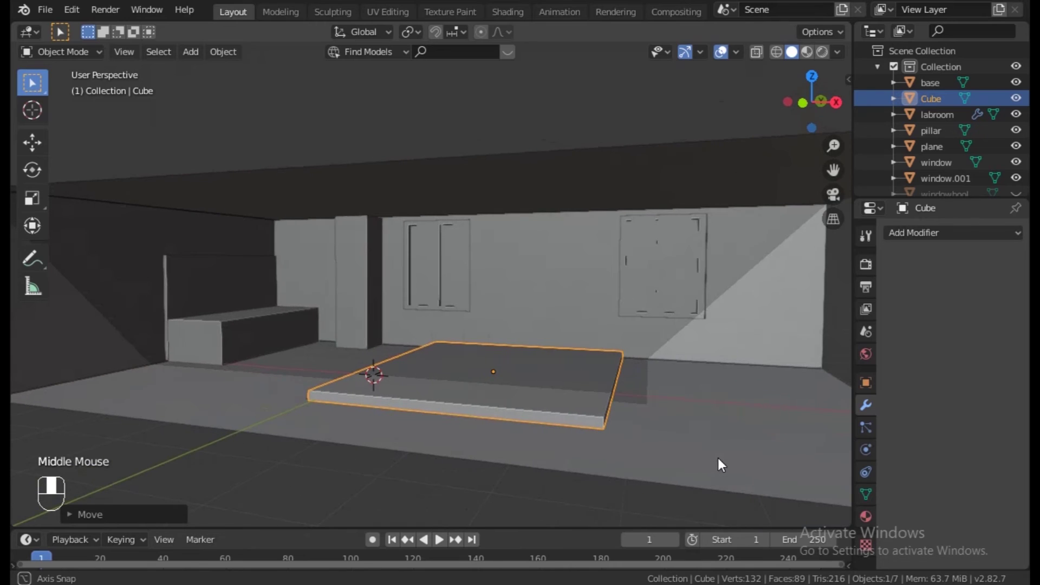
Isolate the slab in local view and thin it along Z to roughly three quarters of its thickness
{"action": "key", "text": "slash"}
{"action": "middle_click_drag", "start_coordinate": [652, 329], "coordinate": [535, 348]}
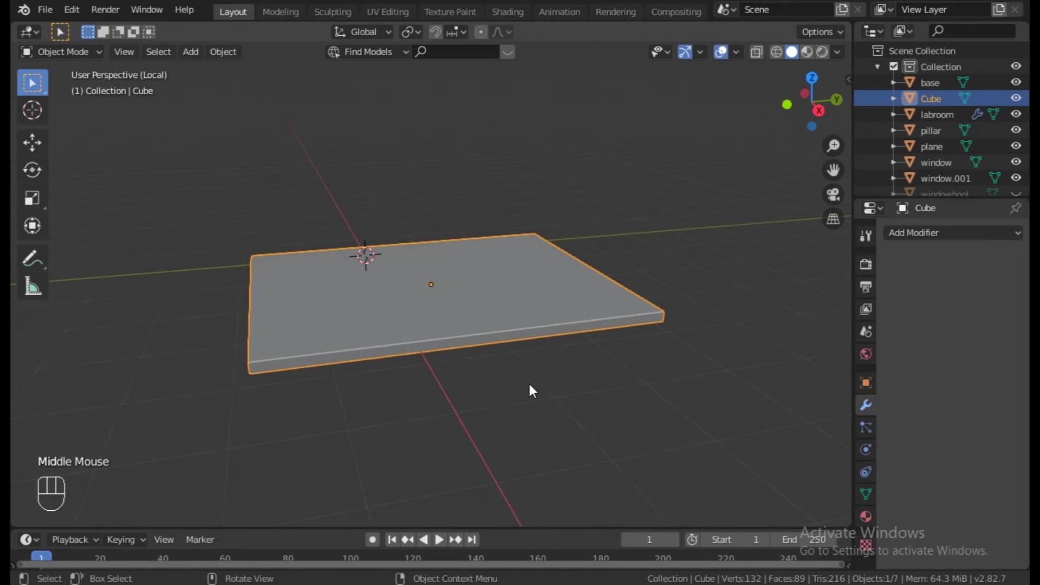
{"action": "key", "text": "s"}
{"action": "key", "text": "z"}
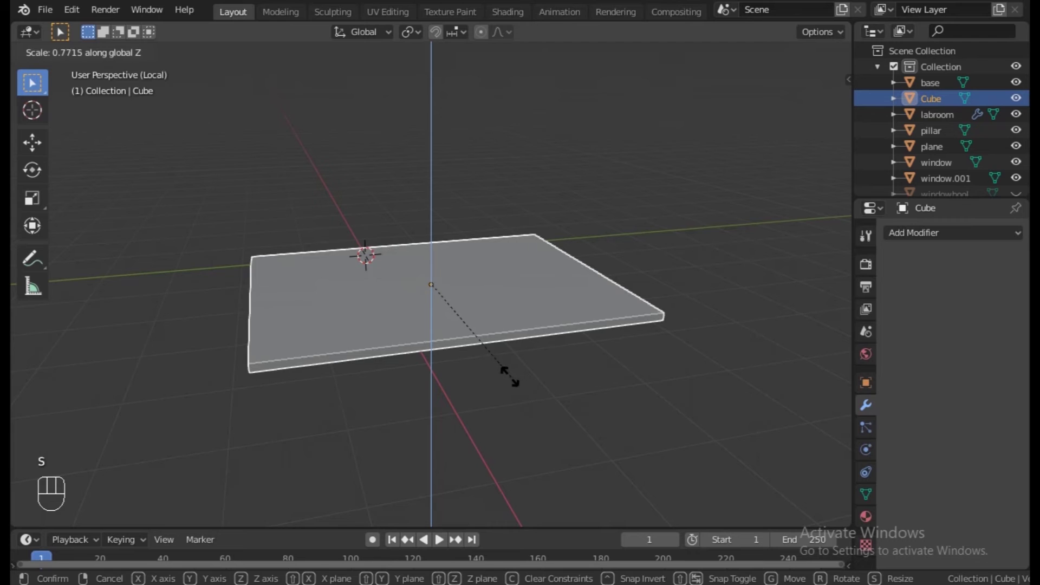
{"action": "left_click", "coordinate": [505, 373]}
{"action": "middle_click_drag", "start_coordinate": [501, 391], "coordinate": [593, 370]}
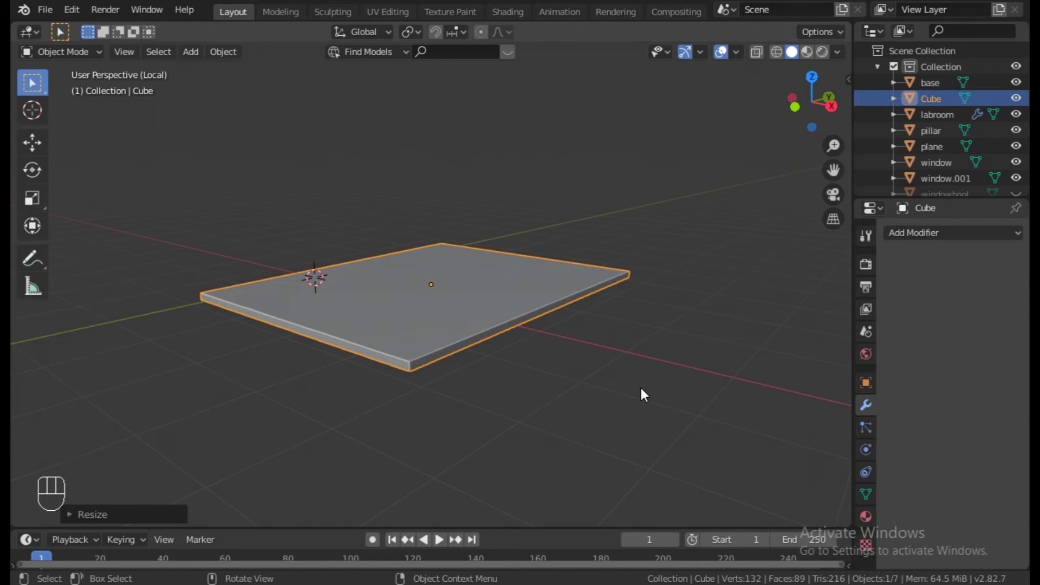
Cut two edge loops across the slab in Edit Mode and spread them along X close to its opposite edges
{"action": "key", "text": "Tab"}
{"action": "middle_click_drag", "start_coordinate": [639, 385], "coordinate": [551, 428]}
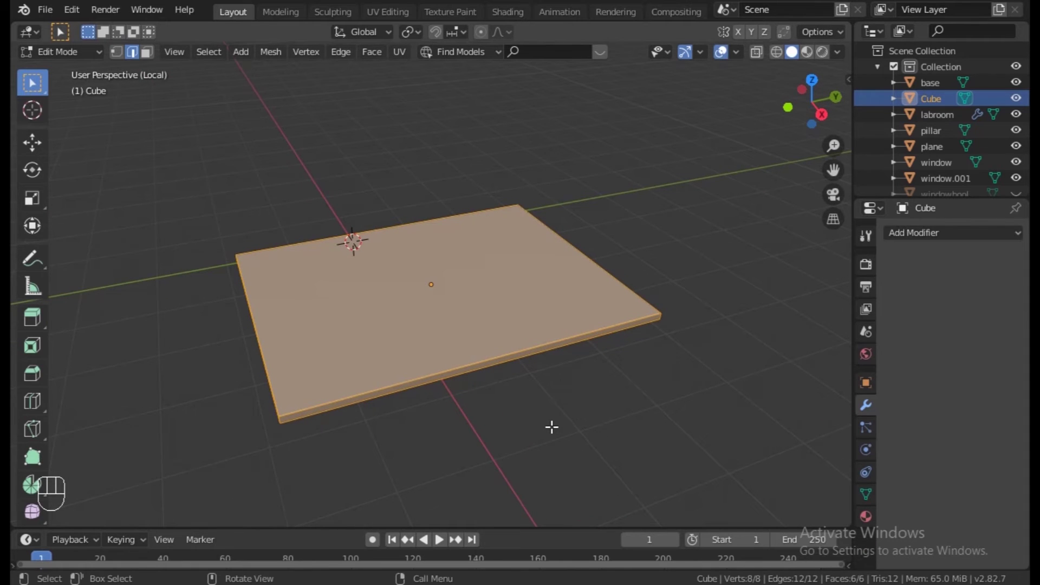
{"action": "middle_click_drag", "start_coordinate": [403, 286], "coordinate": [288, 319]}
{"action": "key", "text": "ctrl+r"}
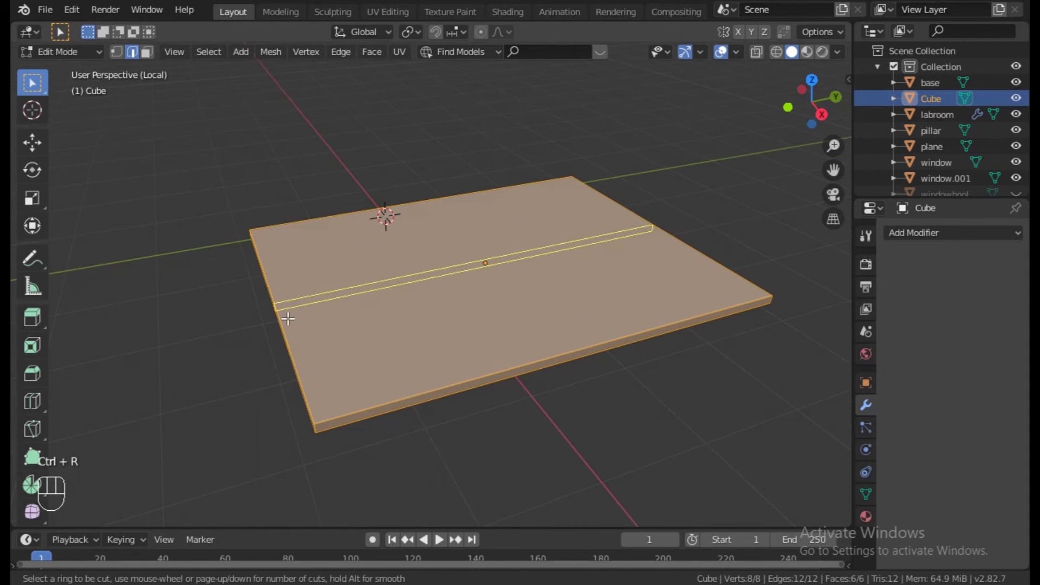
{"action": "scroll", "coordinate": [287, 319], "scroll_direction": "up", "scroll_amount": 1}
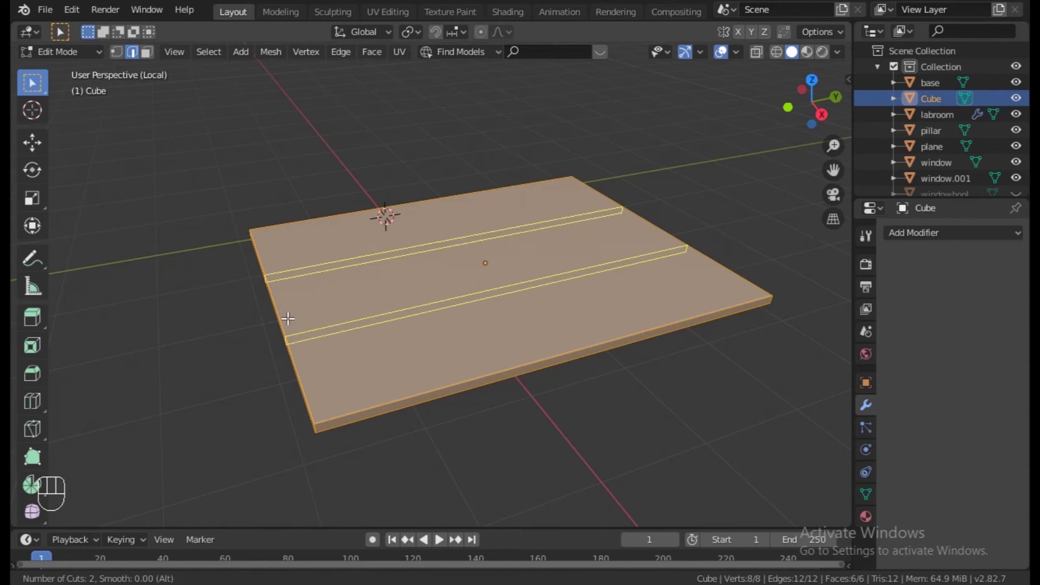
{"action": "left_click", "coordinate": [288, 319]}
{"action": "right_click", "coordinate": [288, 319]}
{"action": "key", "text": "s"}
{"action": "key", "text": "x"}
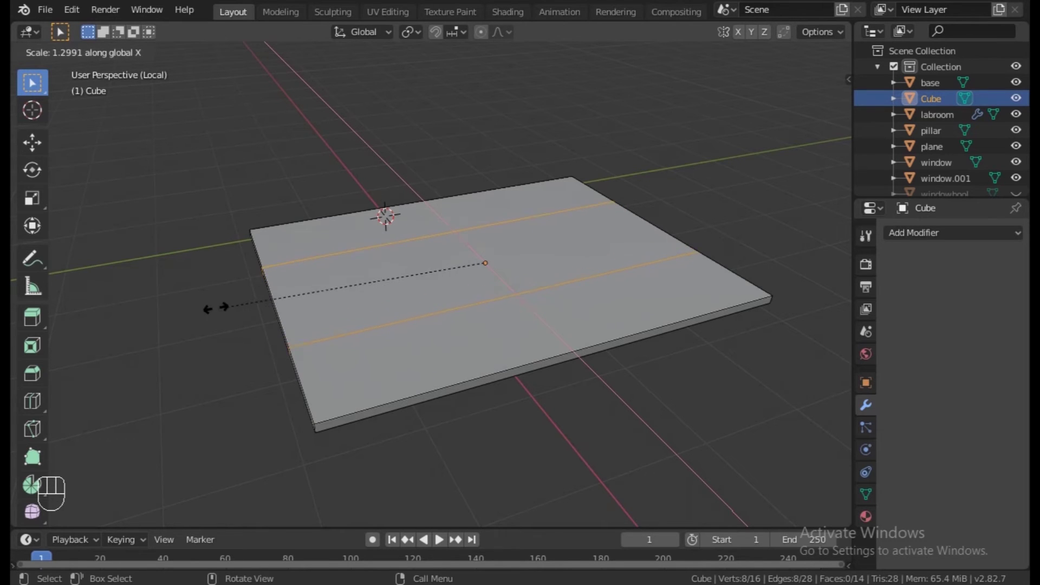
{"action": "right_click", "coordinate": [772, 404]}
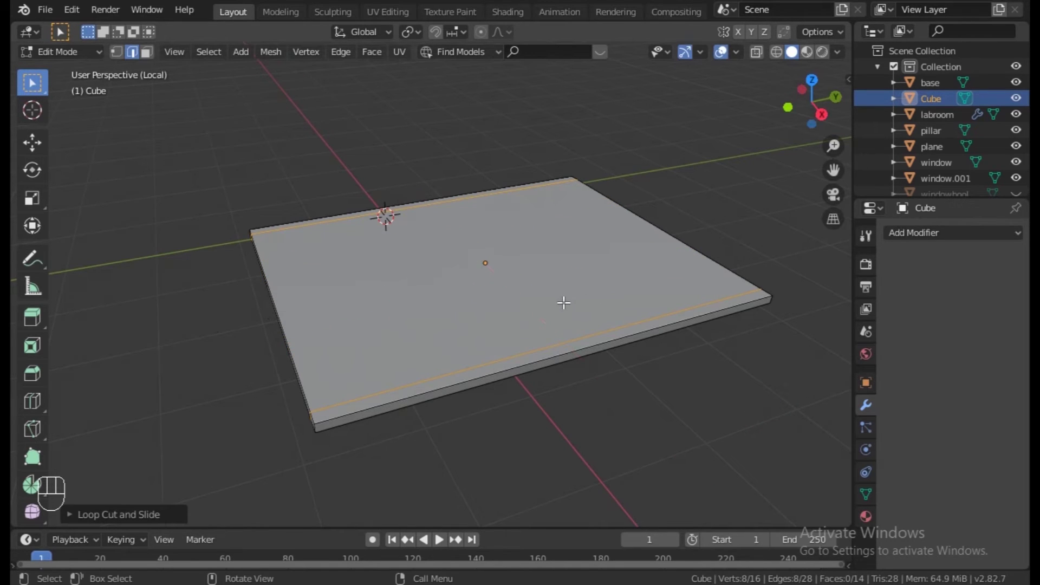
Cut two more edge loops perpendicular to the first pair and spread them along Y close to the other two edges
{"action": "key", "text": "ctrl+r"}
{"action": "scroll", "coordinate": [705, 302], "scroll_direction": "up", "scroll_amount": 1}
{"action": "left_click", "coordinate": [713, 298]}
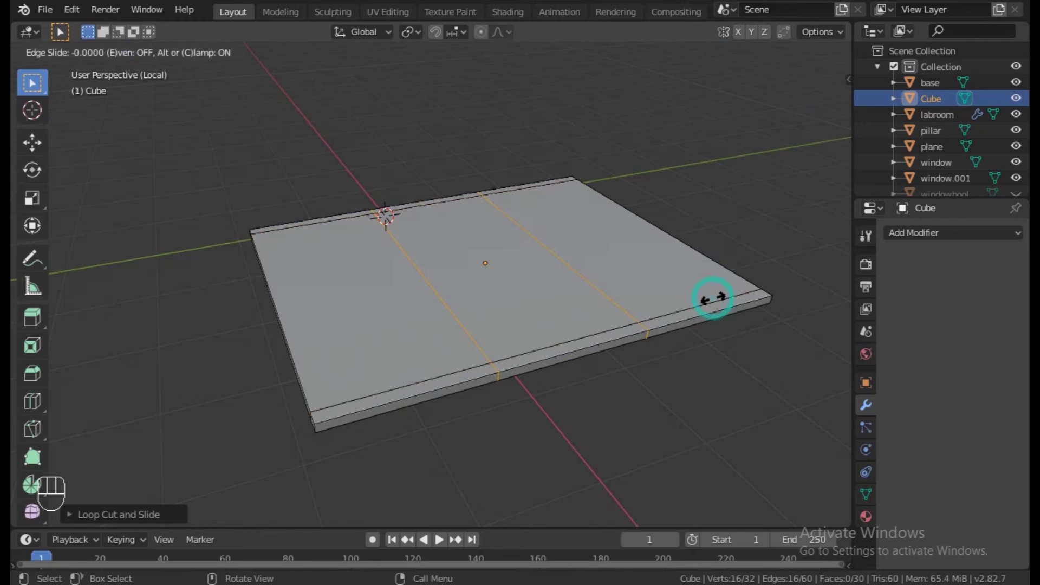
{"action": "right_click", "coordinate": [713, 298]}
{"action": "key", "text": "s"}
{"action": "key", "text": "y"}
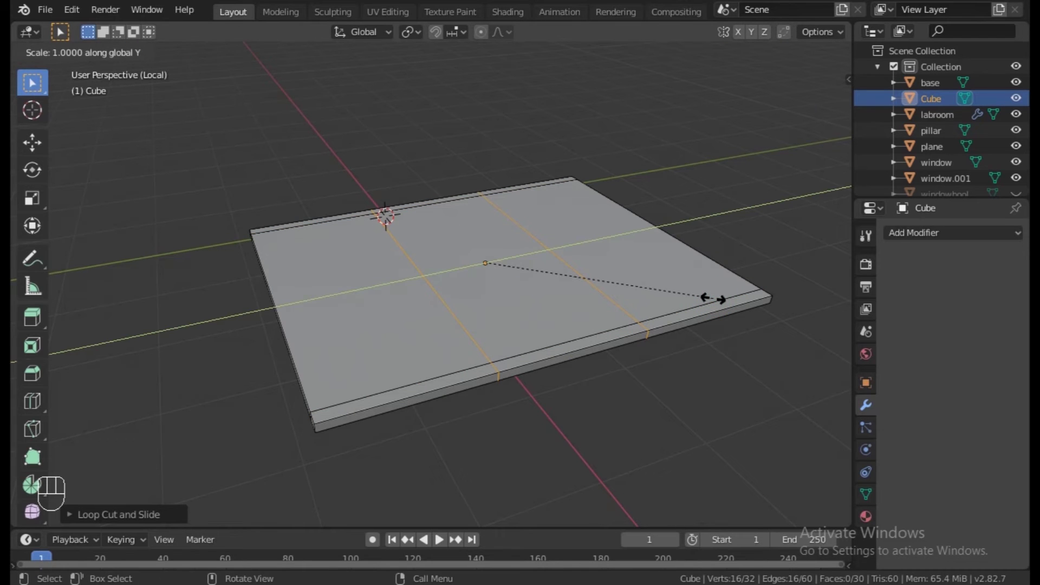
{"action": "right_click", "coordinate": [808, 284]}
Select the four small corner faces on the slab's underside and inset them by about 0.01
{"action": "middle_click_drag", "start_coordinate": [429, 400], "coordinate": [448, 313]}
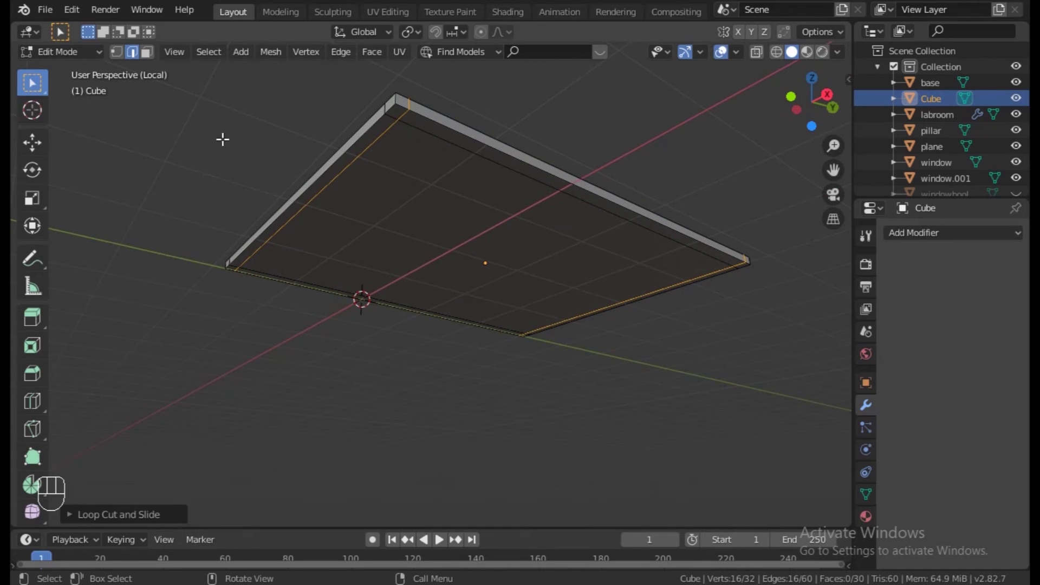
{"action": "left_click", "coordinate": [146, 51]}
{"action": "left_click", "coordinate": [396, 111]}
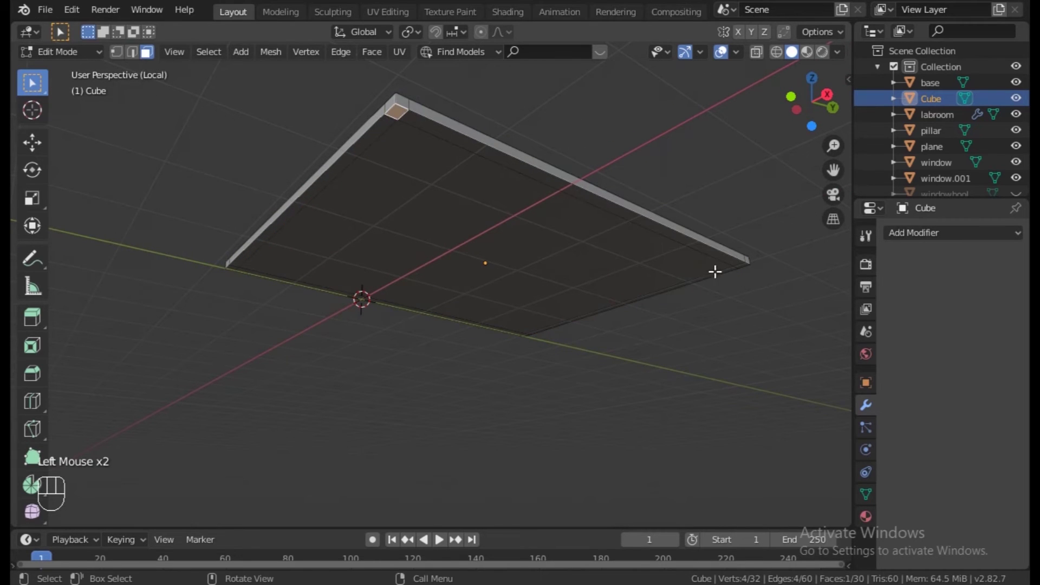
{"action": "scroll", "coordinate": [562, 320], "scroll_direction": "up", "scroll_amount": 2, "text": "shift"}
{"action": "left_click", "coordinate": [561, 322], "text": "shift"}
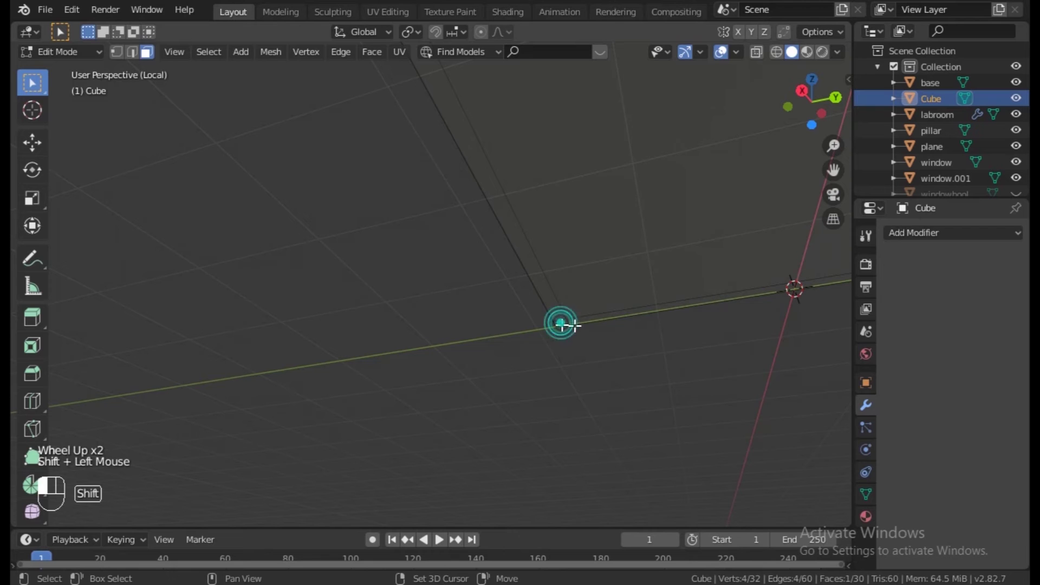
{"action": "middle_click_drag", "start_coordinate": [616, 286], "coordinate": [207, 339], "text": "shift"}
{"action": "left_click", "coordinate": [662, 327], "text": "shift"}
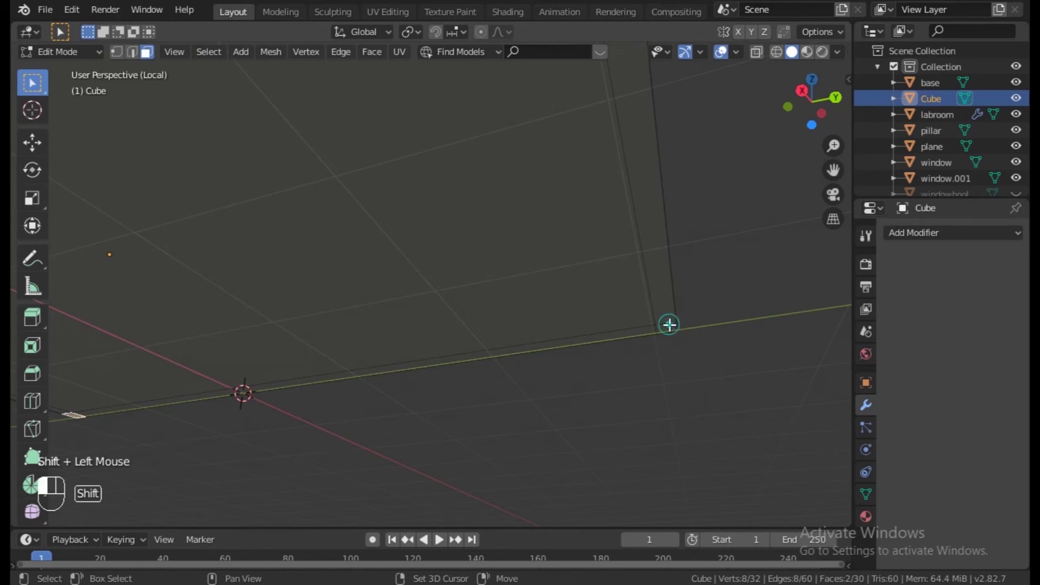
{"action": "middle_click_drag", "start_coordinate": [675, 295], "coordinate": [701, 402], "text": "shift"}
{"action": "left_click", "coordinate": [607, 201], "text": "shift"}
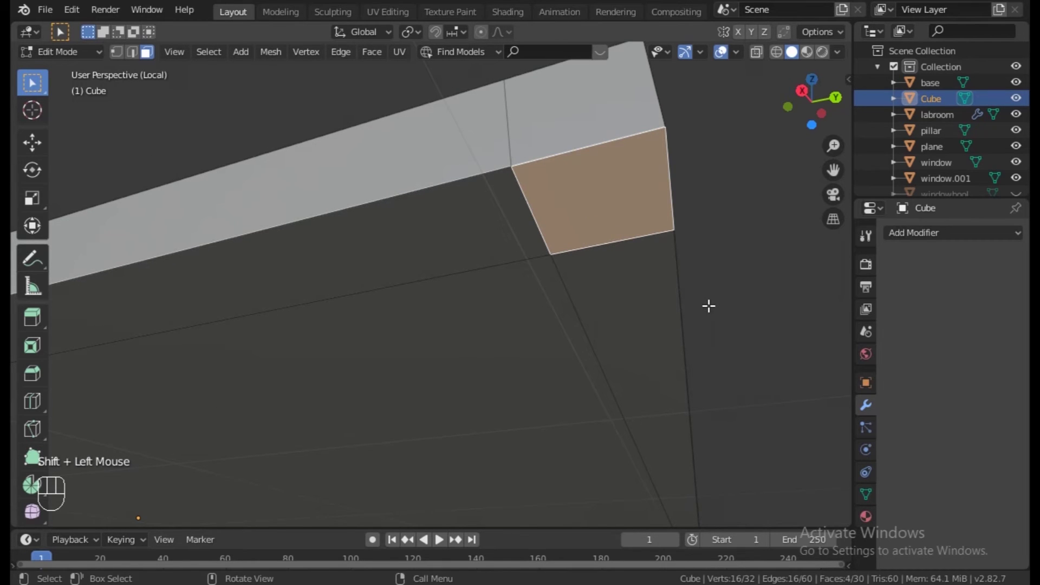
{"action": "key", "text": "i"}
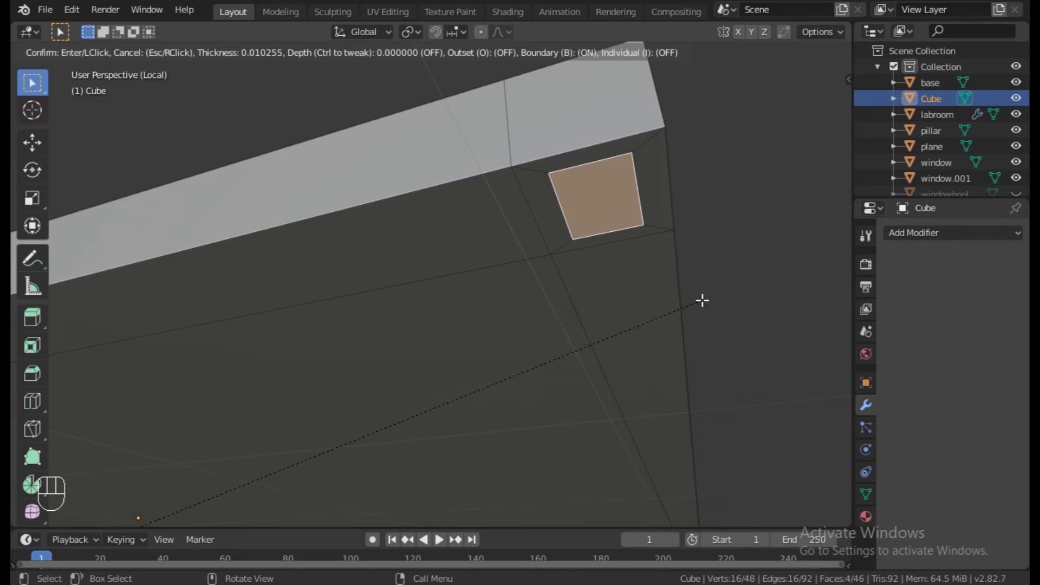
{"action": "left_click", "coordinate": [700, 299]}
Extrude the four inset corner faces downward into table legs and return to Object Mode
{"action": "middle_click_drag", "start_coordinate": [700, 300], "coordinate": [669, 356]}
{"action": "scroll", "coordinate": [669, 356], "scroll_direction": "up", "scroll_amount": 1}
{"action": "scroll", "coordinate": [669, 355], "scroll_direction": "down", "scroll_amount": 6}
{"action": "scroll", "coordinate": [587, 371], "scroll_direction": "up", "scroll_amount": 1}
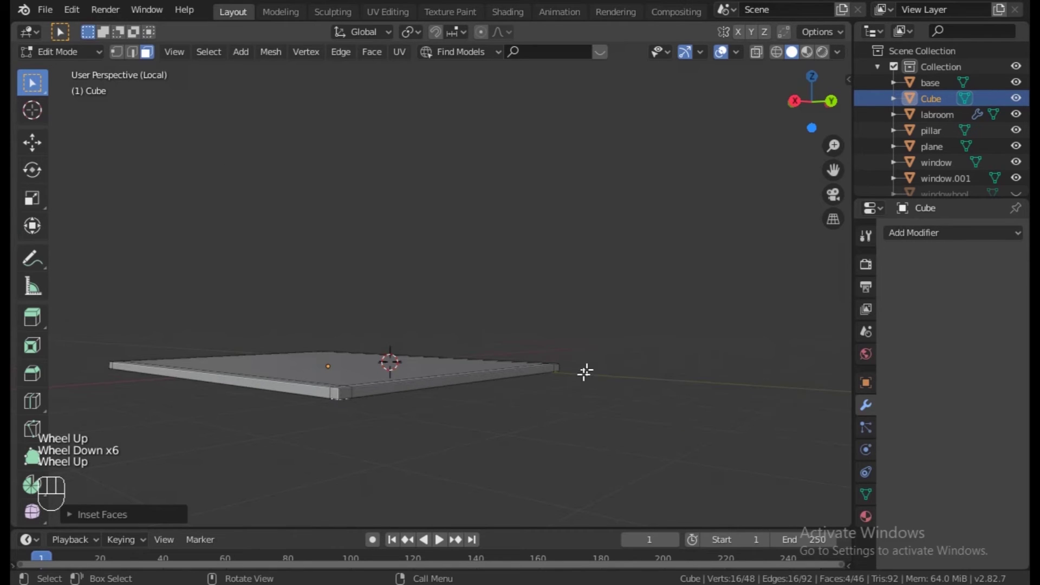
{"action": "middle_click_drag", "start_coordinate": [539, 405], "coordinate": [534, 374], "text": "shift"}
{"action": "scroll", "coordinate": [544, 377], "scroll_direction": "up", "scroll_amount": 1}
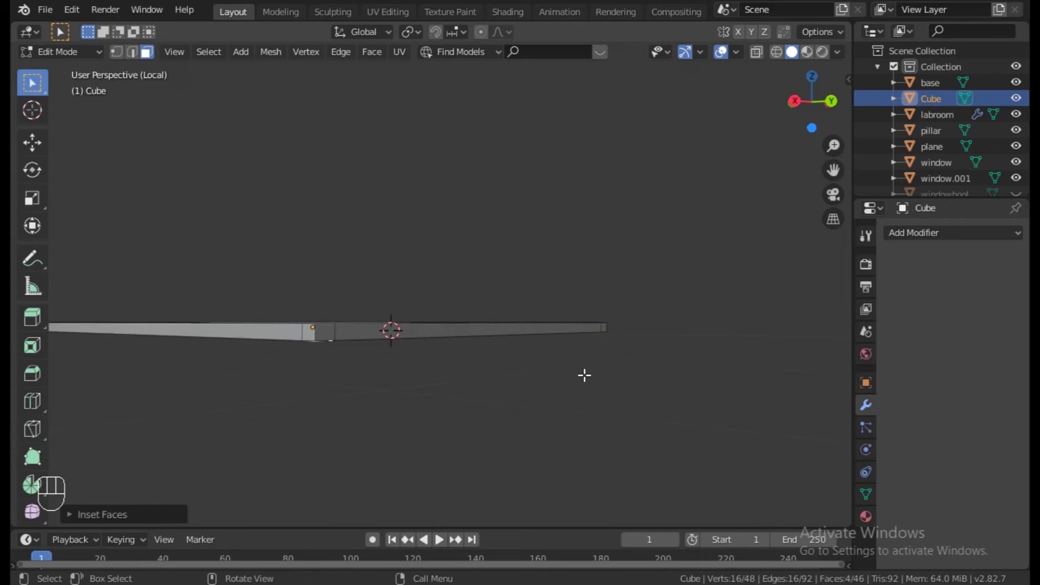
{"action": "key", "text": "e"}
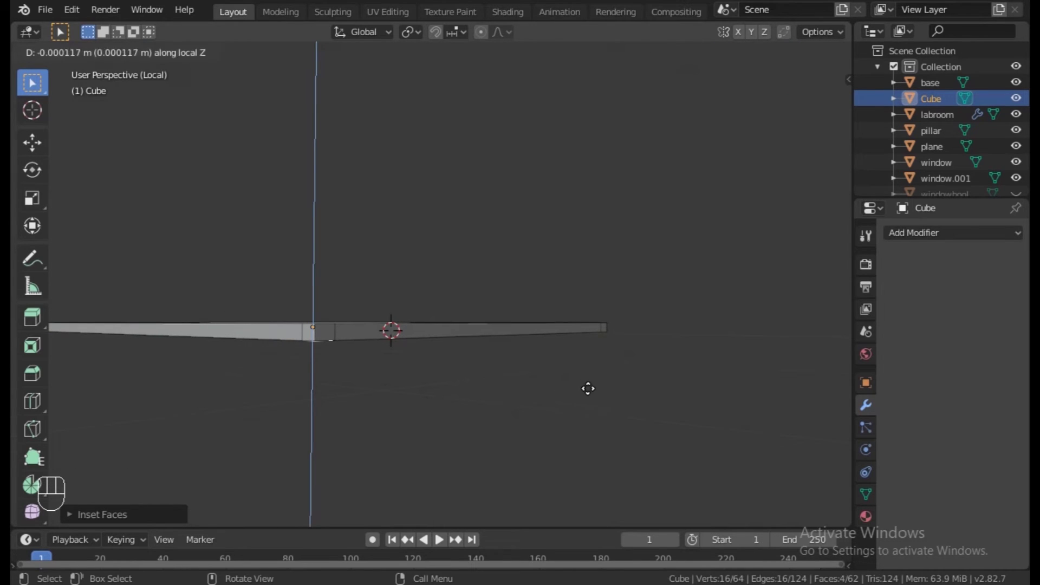
{"action": "left_click", "coordinate": [577, 442]}
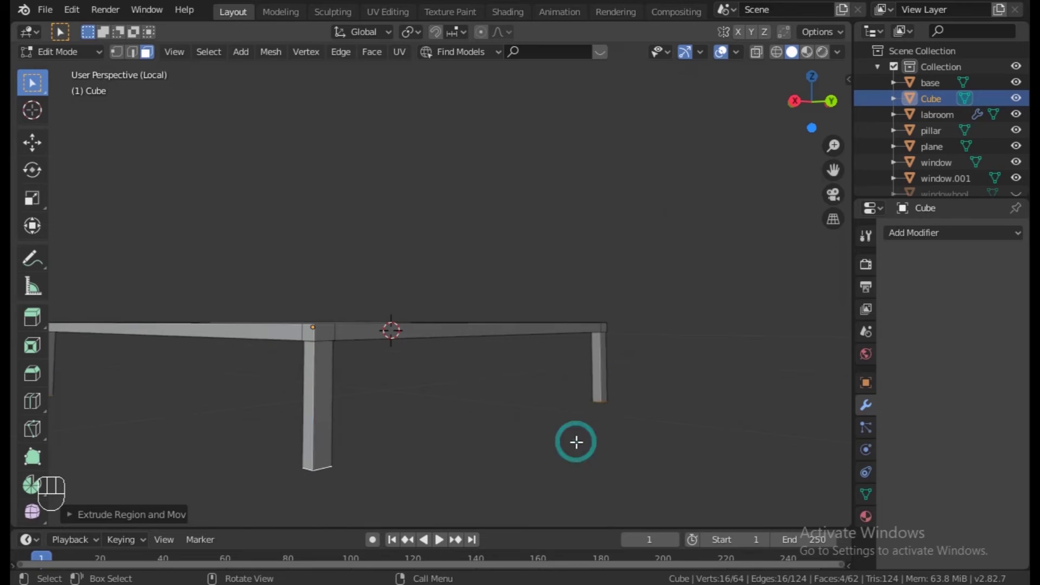
{"action": "middle_click_drag", "start_coordinate": [515, 448], "coordinate": [461, 434]}
{"action": "scroll", "coordinate": [462, 434], "scroll_direction": "down", "scroll_amount": 2}
{"action": "key", "text": "Tab"}
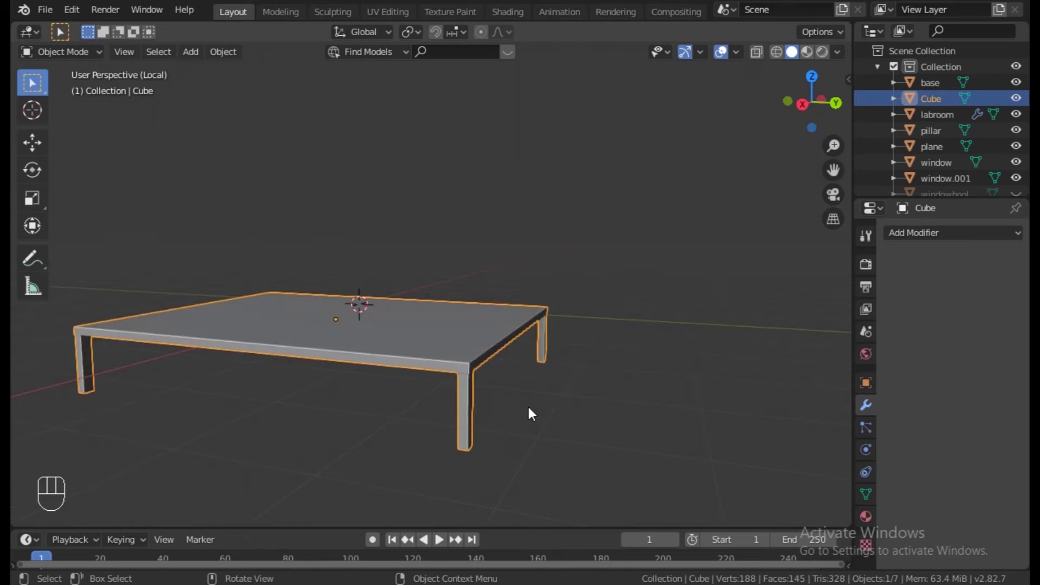
Leave local view, raise the table about 0.70 m along Z and fine-tune its height by scaling along Z
{"action": "key", "text": "slash"}
{"action": "key", "text": "g"}
{"action": "key", "text": "z"}
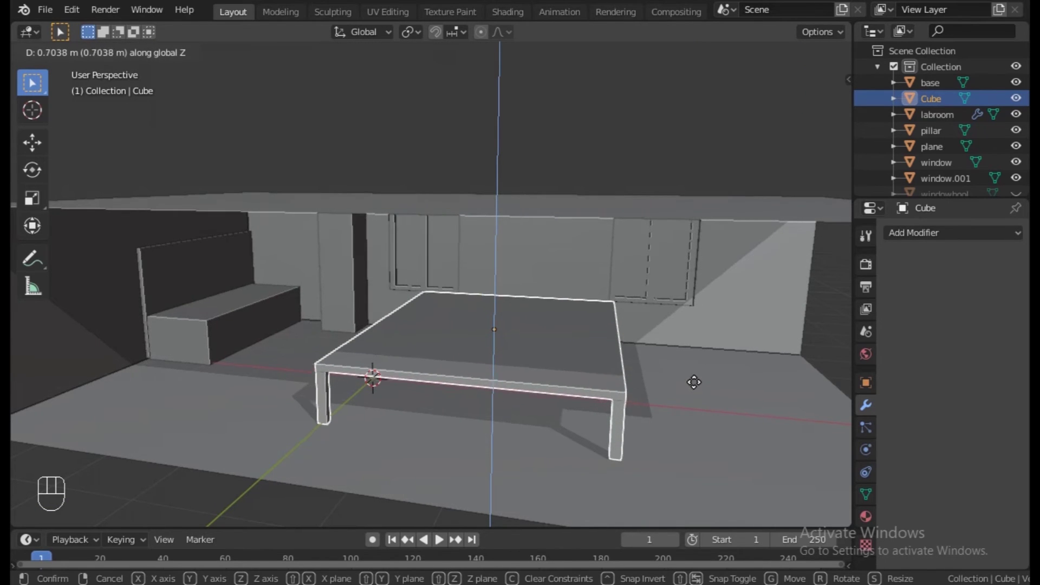
{"action": "left_click", "coordinate": [693, 383]}
{"action": "key", "text": "s"}
{"action": "key", "text": "z"}
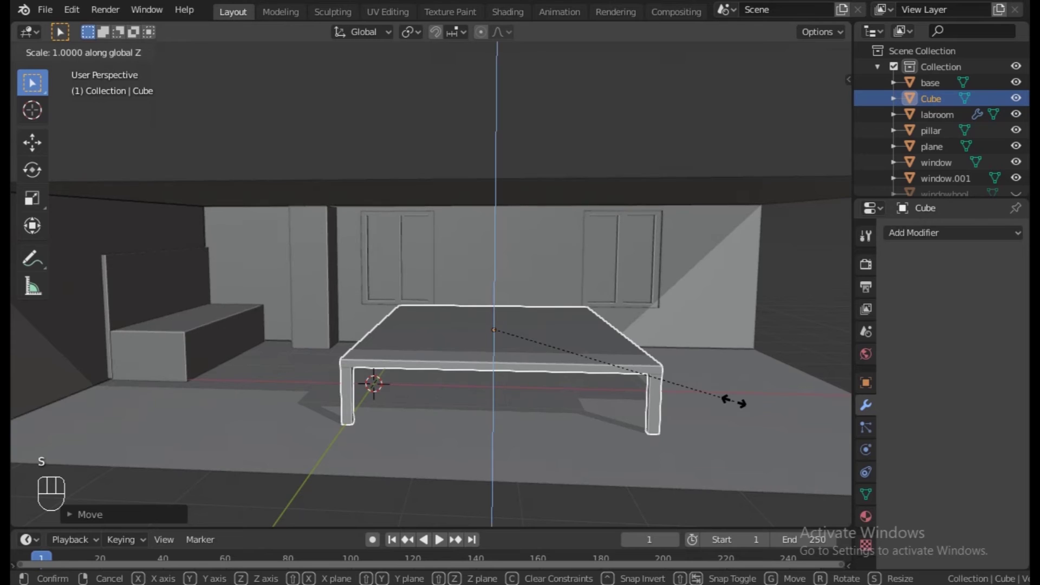
{"action": "left_click", "coordinate": [720, 400]}
Narrow the table along X and shift it slightly along X, away from the bench
{"action": "key", "text": "g"}
{"action": "key", "text": "x"}
{"action": "mouse_move", "coordinate": [713, 395]}
{"action": "middle_mouse_down"}
{"action": "mouse_move", "coordinate": [640, 386]}
{"action": "mouse_move", "coordinate": [758, 407]}
{"action": "mouse_move", "coordinate": [727, 408]}
{"action": "middle_mouse_up"}
{"action": "left_click", "coordinate": [651, 394]}
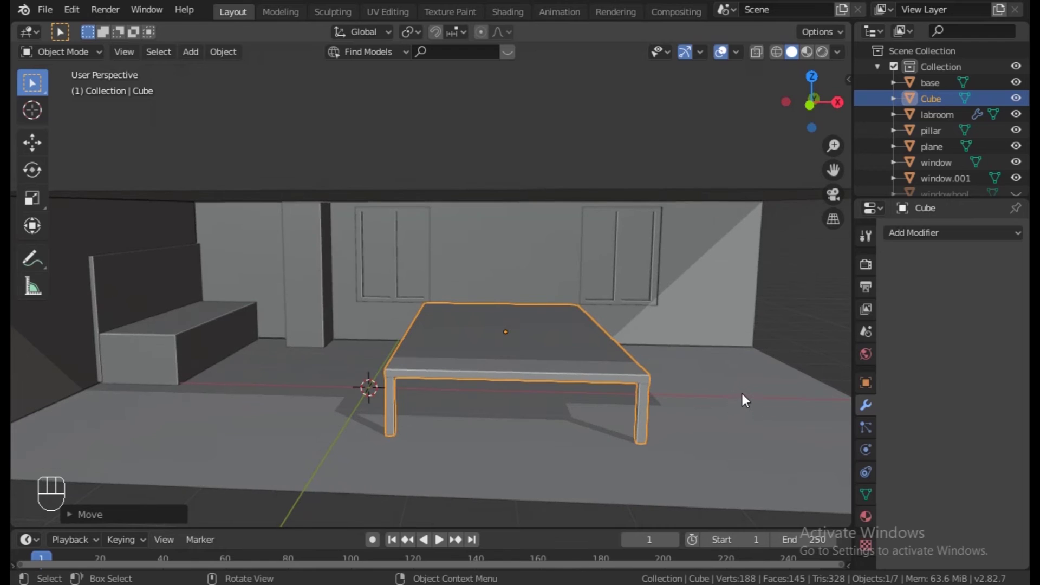
{"action": "key", "text": "g"}
{"action": "key", "text": "x"}
{"action": "middle_click_drag", "start_coordinate": [743, 388], "coordinate": [763, 362]}
{"action": "middle_click_drag", "start_coordinate": [727, 391], "coordinate": [739, 396]}
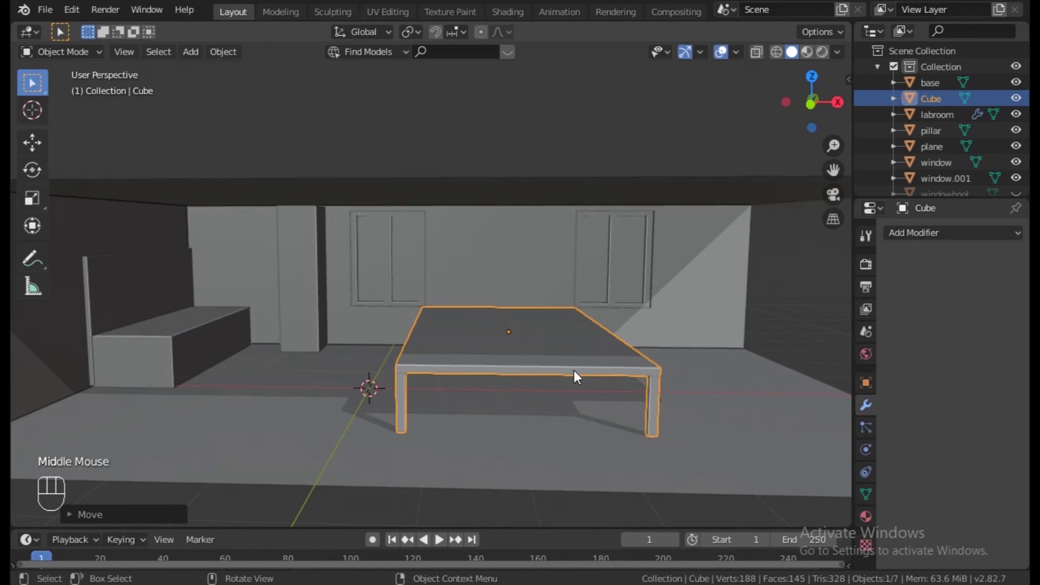
Add a cube mesh at the 3D cursor and enlarge it in X and Y only
{"action": "key", "text": "shift+a"}
{"action": "mouse_move", "coordinate": [521, 276]}
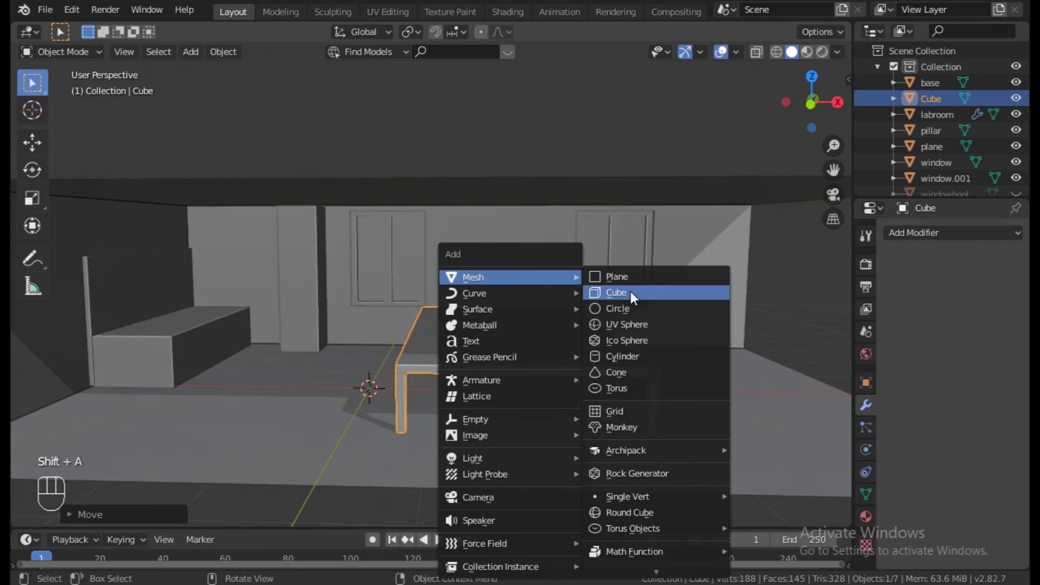
{"action": "left_click", "coordinate": [624, 292]}
{"action": "key", "text": "s"}
{"action": "key", "text": "shift+z"}
{"action": "left_click", "coordinate": [798, 381]}
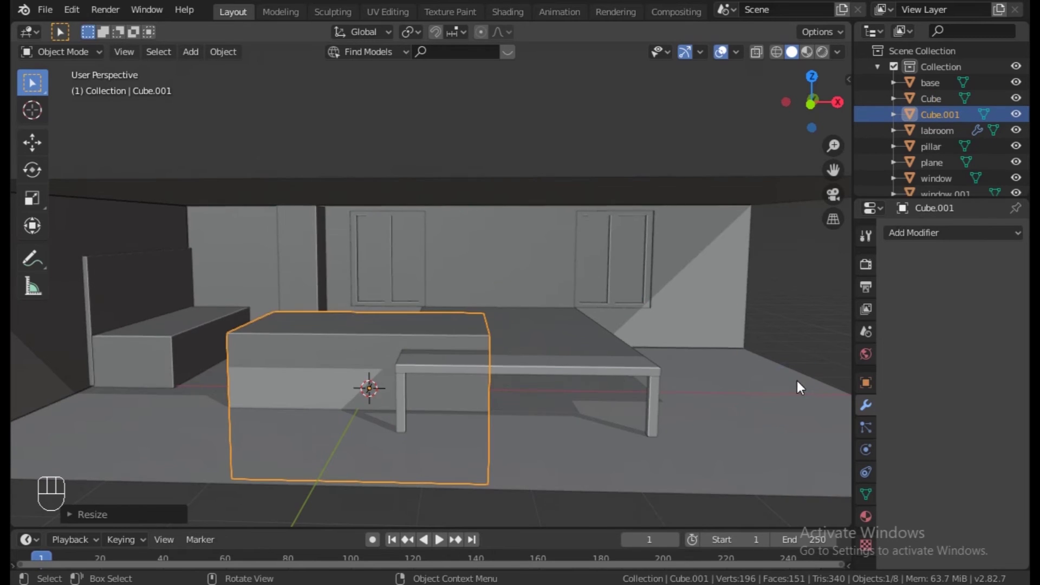
Flatten the new cube along Z and move it about 3.2 m along X to the table's far half
{"action": "key", "text": "s"}
{"action": "key", "text": "z"}
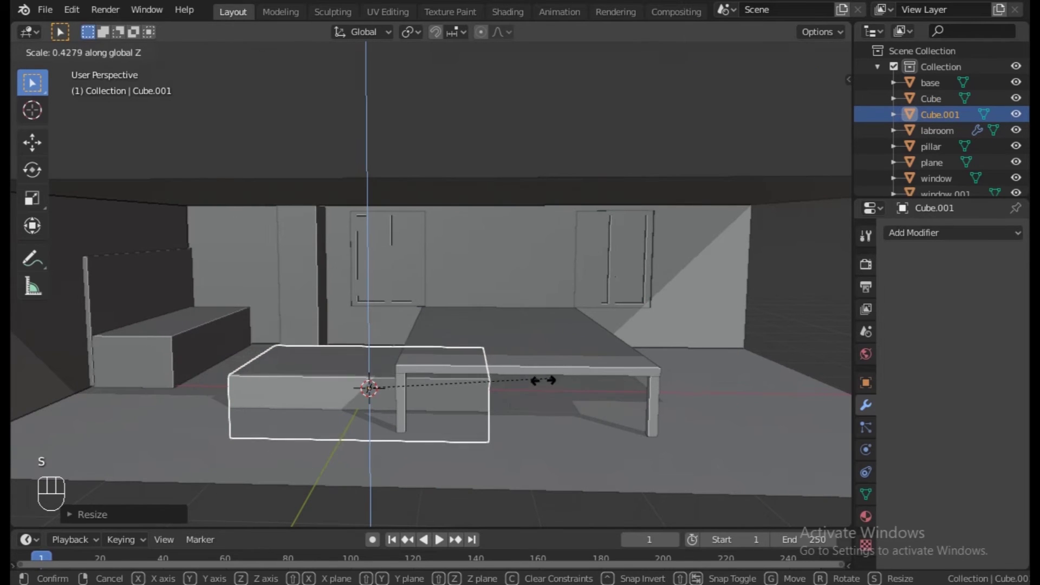
{"action": "left_click", "coordinate": [473, 401]}
{"action": "key", "text": "g"}
{"action": "key", "text": "x"}
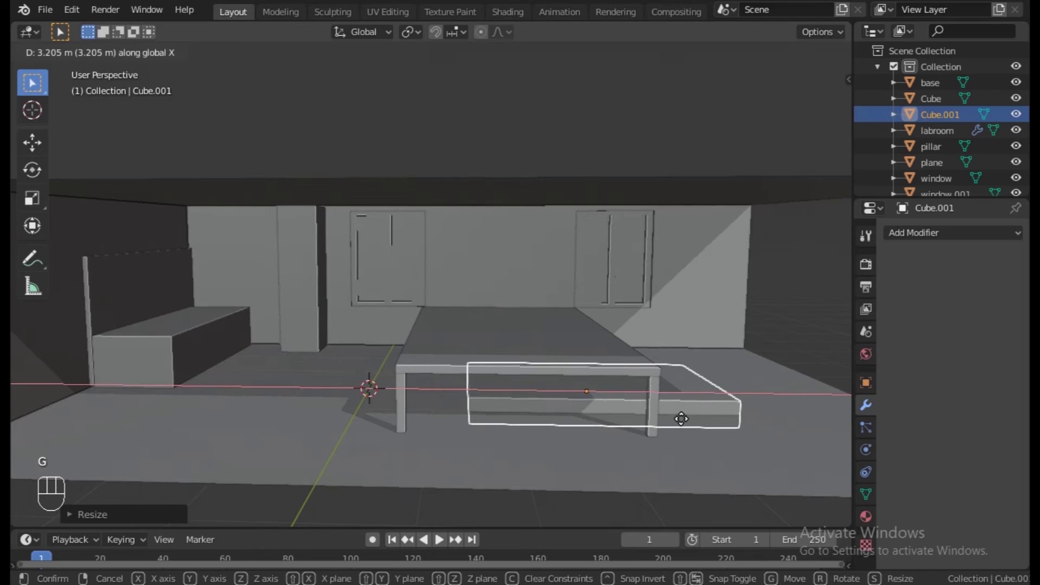
{"action": "left_click", "coordinate": [681, 419]}
Raise the flattened cube along Z above the tabletop and narrow it along X to about half the table's width
{"action": "key", "text": "g"}
{"action": "key", "text": "z"}
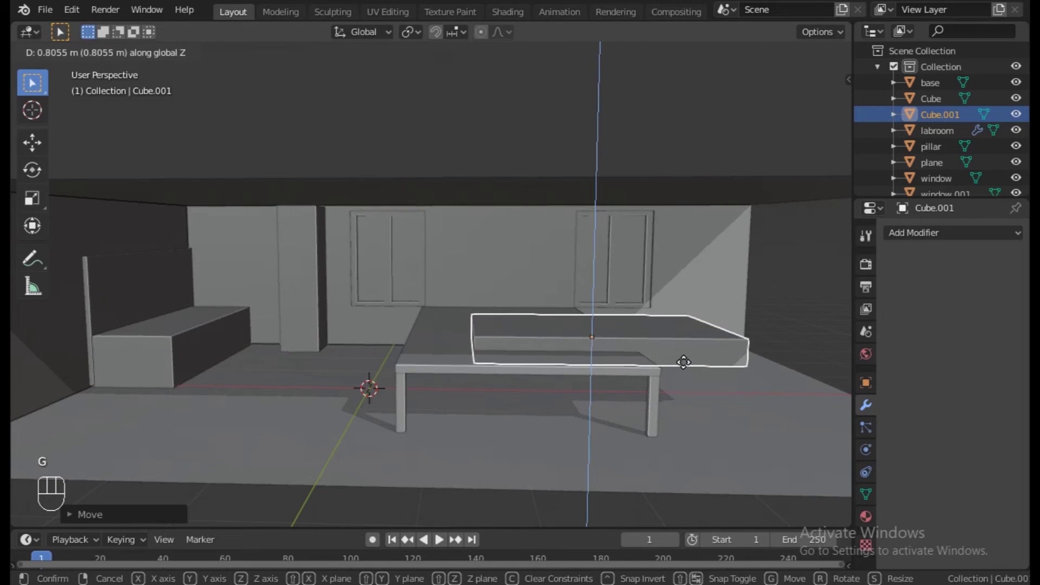
{"action": "left_click", "coordinate": [681, 356]}
{"action": "key", "text": "s"}
{"action": "key", "text": "x"}
{"action": "left_click", "coordinate": [644, 364]}
{"action": "middle_click_drag", "start_coordinate": [693, 368], "coordinate": [564, 366]}
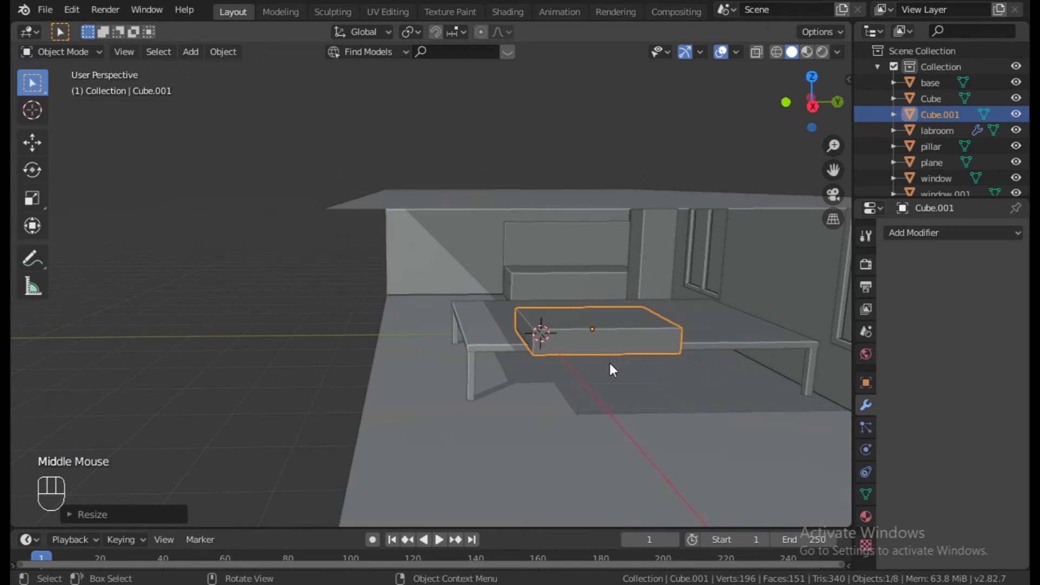
Stretch the slab along Y and shift it about 0.6 m along Y to line up with the table's length
{"action": "key", "text": "s"}
{"action": "key", "text": "x"}
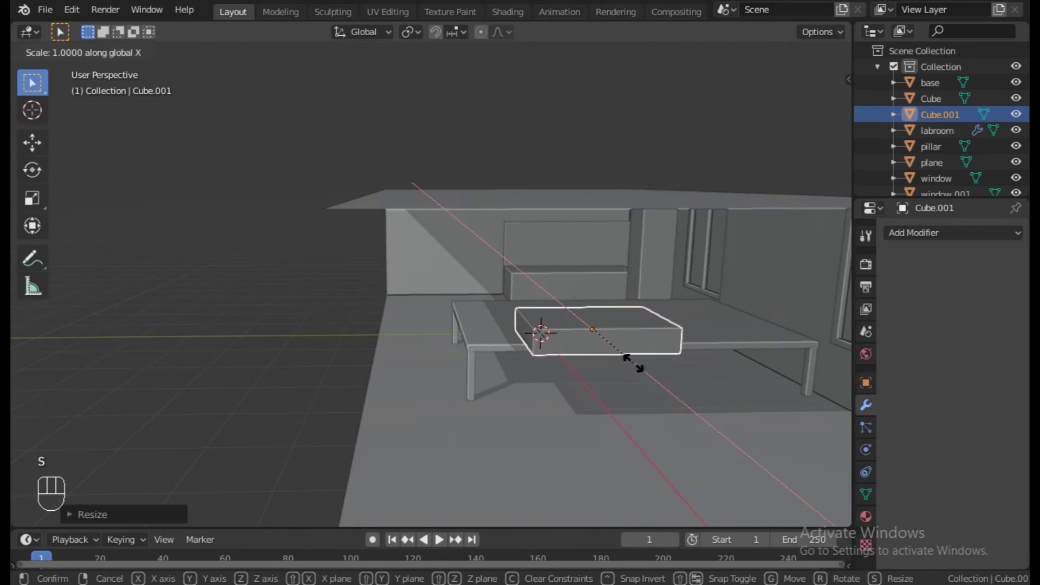
{"action": "key", "text": "y"}
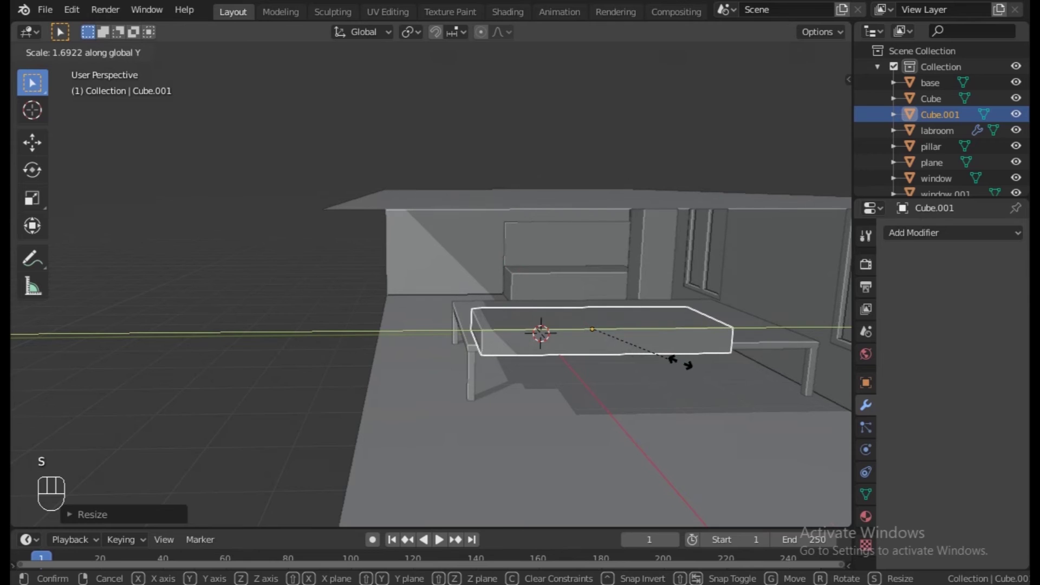
{"action": "left_click", "coordinate": [707, 359]}
{"action": "key", "text": "g"}
{"action": "key", "text": "y"}
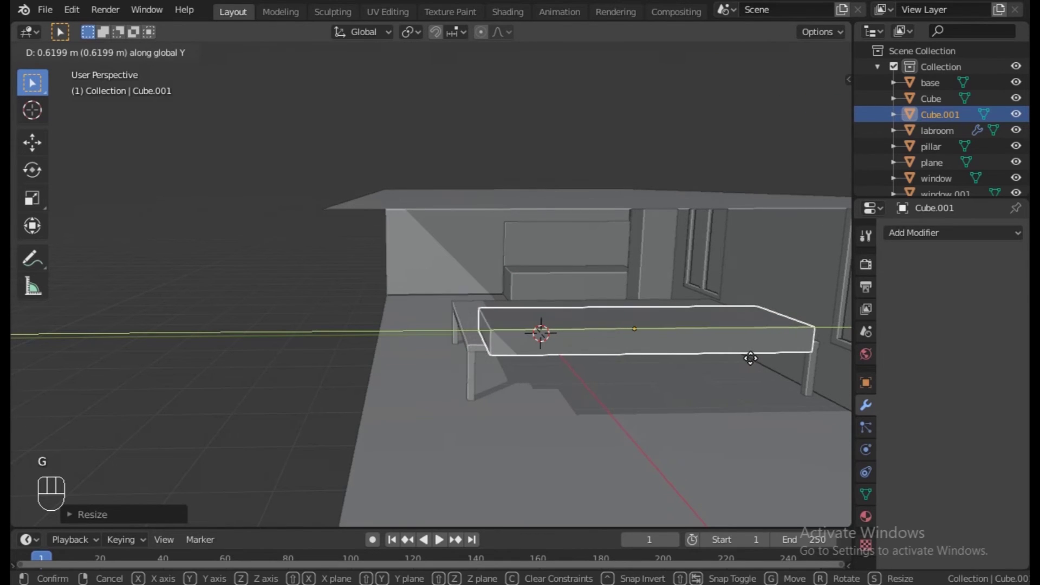
{"action": "left_click", "coordinate": [747, 355]}
Thin the slab along Z and lengthen it along Y by a factor of about 1.13 to cover the table
{"action": "middle_click_drag", "start_coordinate": [747, 355], "coordinate": [773, 418]}
{"action": "key", "text": "s"}
{"action": "key", "text": "z"}
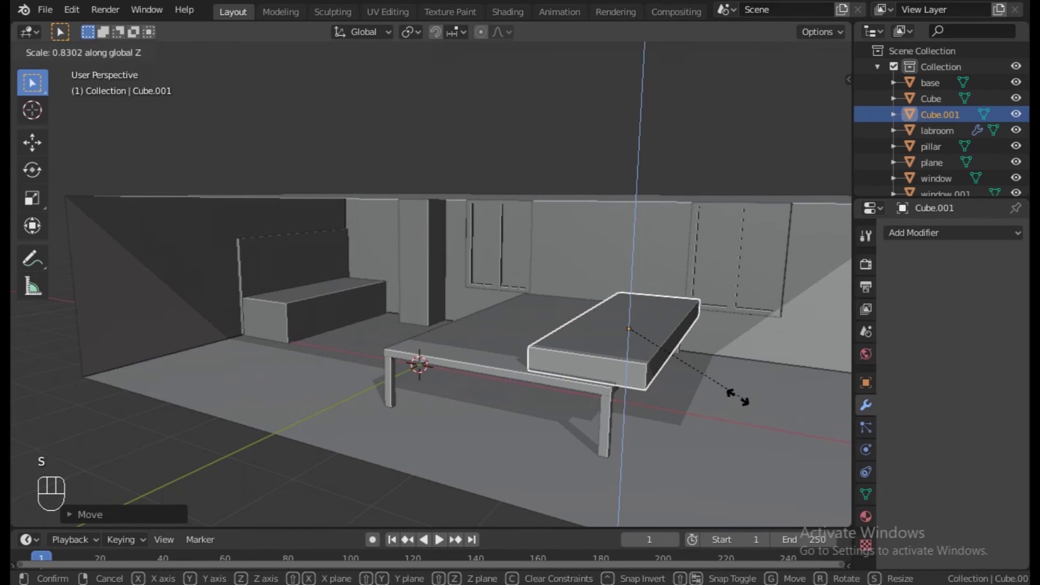
{"action": "left_click", "coordinate": [647, 374]}
{"action": "middle_click_drag", "start_coordinate": [665, 379], "coordinate": [561, 386]}
{"action": "key", "text": "s"}
{"action": "key", "text": "y"}
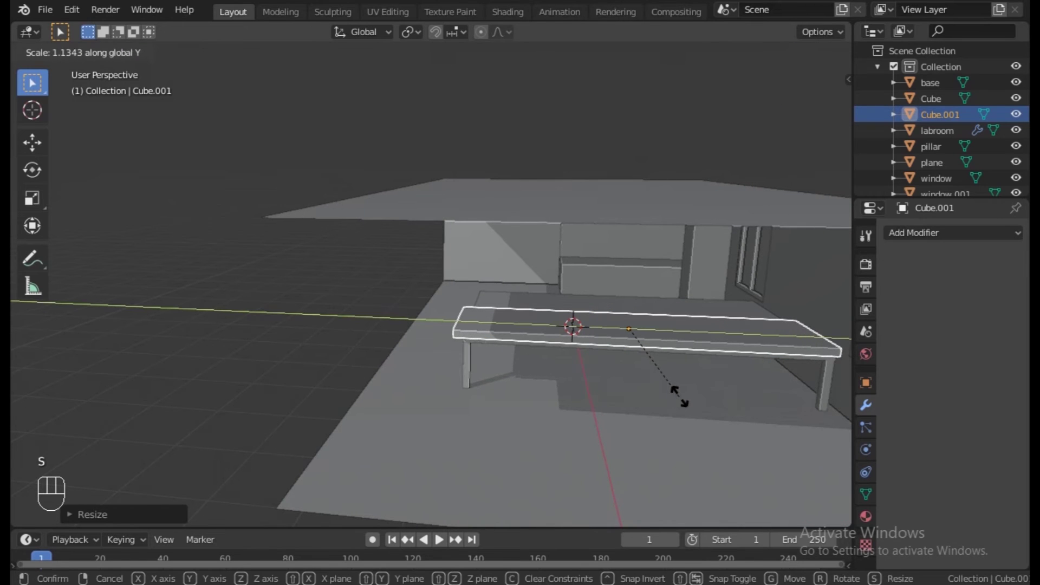
{"action": "left_click", "coordinate": [674, 395]}
Lower the slab slightly along Z so it rests on the table frame
{"action": "middle_click_drag", "start_coordinate": [675, 395], "coordinate": [753, 367]}
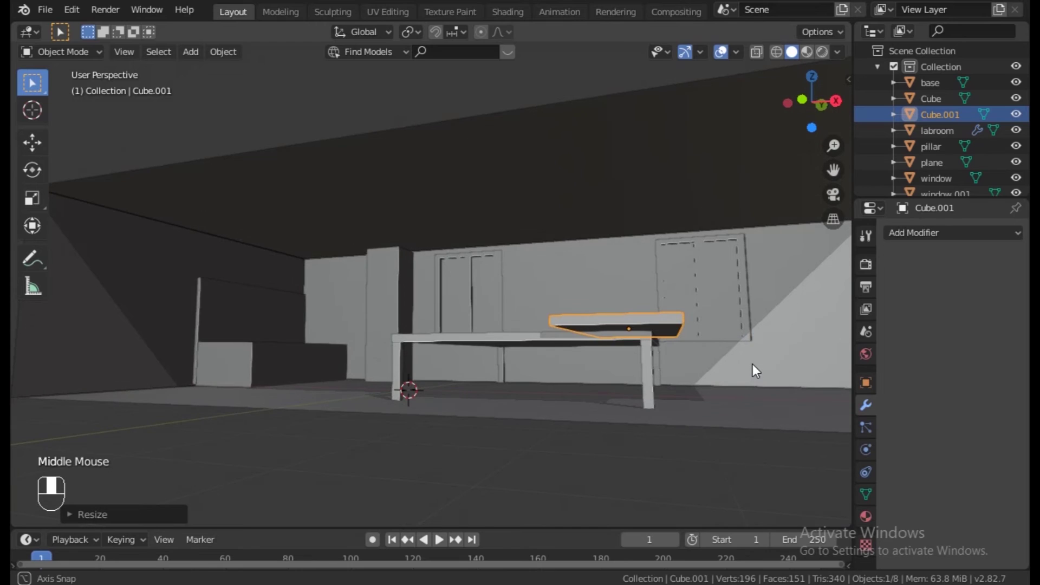
{"action": "scroll", "coordinate": [753, 363], "scroll_direction": "up", "scroll_amount": 2}
{"action": "scroll", "coordinate": [736, 393], "scroll_direction": "up", "scroll_amount": 3}
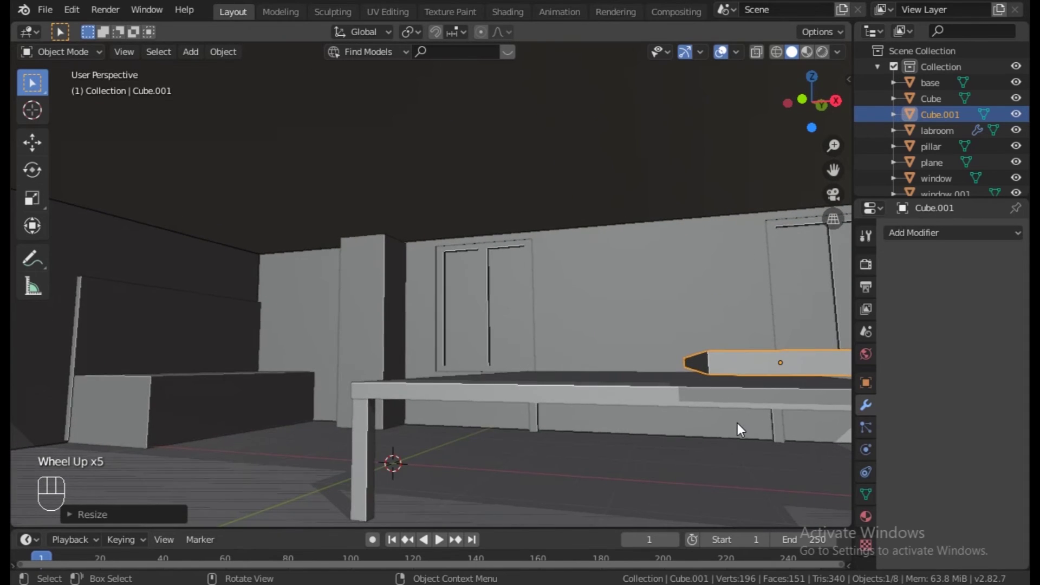
{"action": "key", "text": "g"}
{"action": "key", "text": "z"}
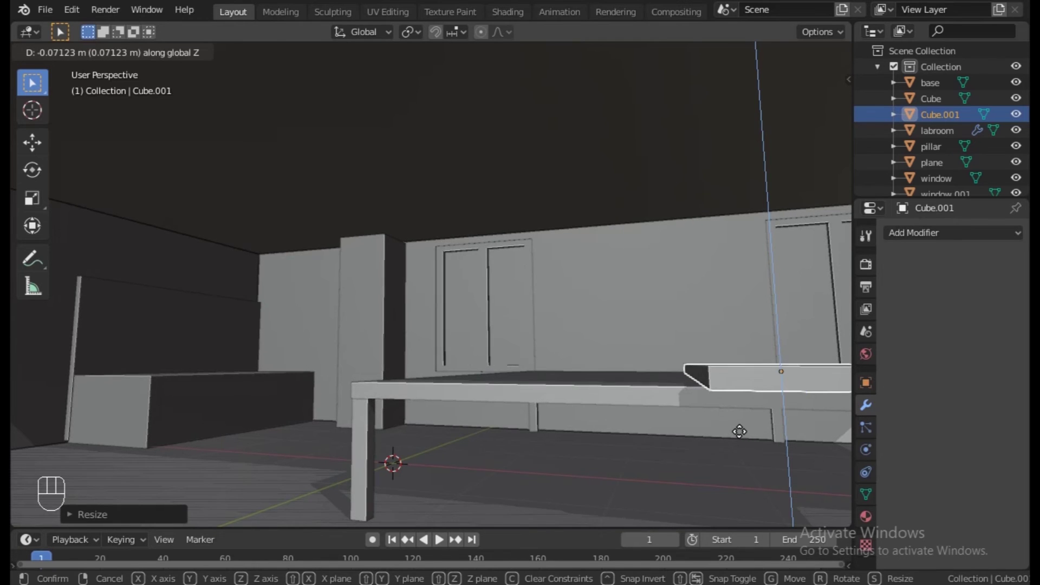
{"action": "left_click", "coordinate": [732, 441]}
Add an Array modifier to the slab with a count of 2 and a relative X offset of -1.100
{"action": "scroll", "coordinate": [733, 439], "scroll_direction": "down", "scroll_amount": 2}
{"action": "middle_click_drag", "start_coordinate": [733, 437], "coordinate": [648, 428]}
{"action": "scroll", "coordinate": [756, 437], "scroll_direction": "down", "scroll_amount": 2}
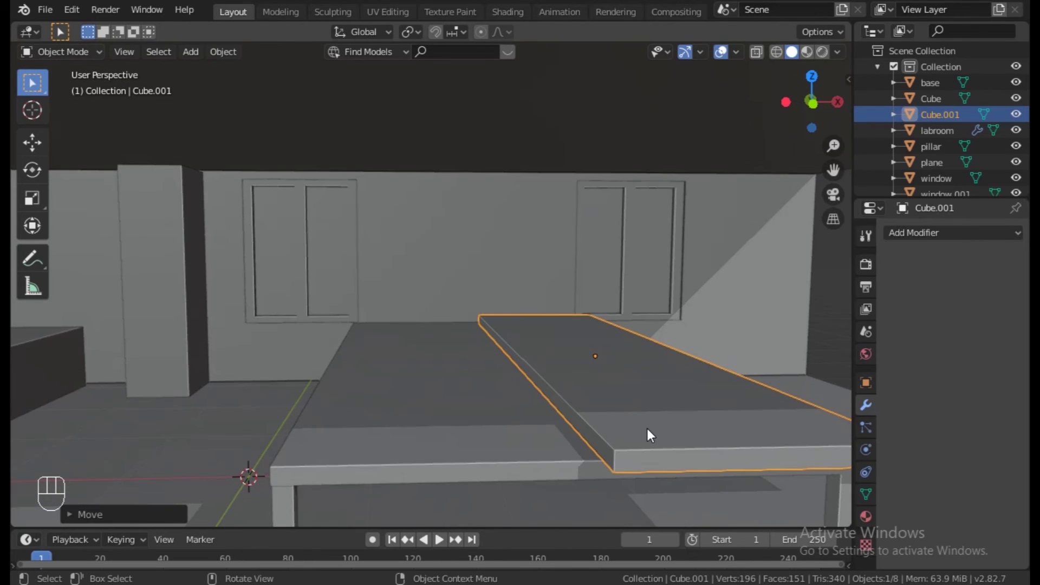
{"action": "scroll", "coordinate": [638, 434], "scroll_direction": "down", "scroll_amount": 3}
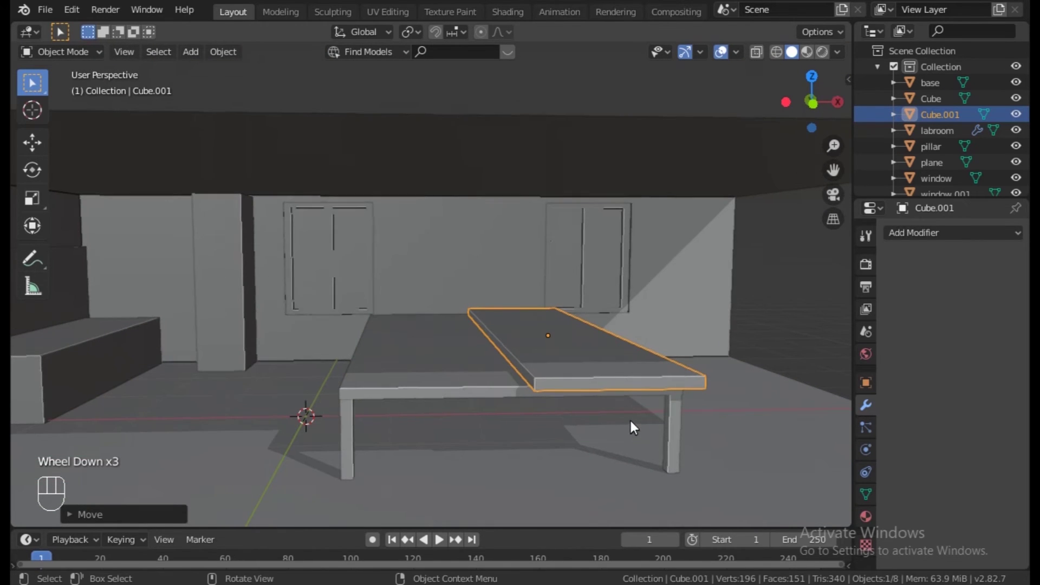
{"action": "mouse_move", "coordinate": [684, 421]}
{"action": "middle_mouse_down"}
{"action": "mouse_move", "coordinate": [666, 421]}
{"action": "mouse_move", "coordinate": [684, 411]}
{"action": "middle_mouse_up"}
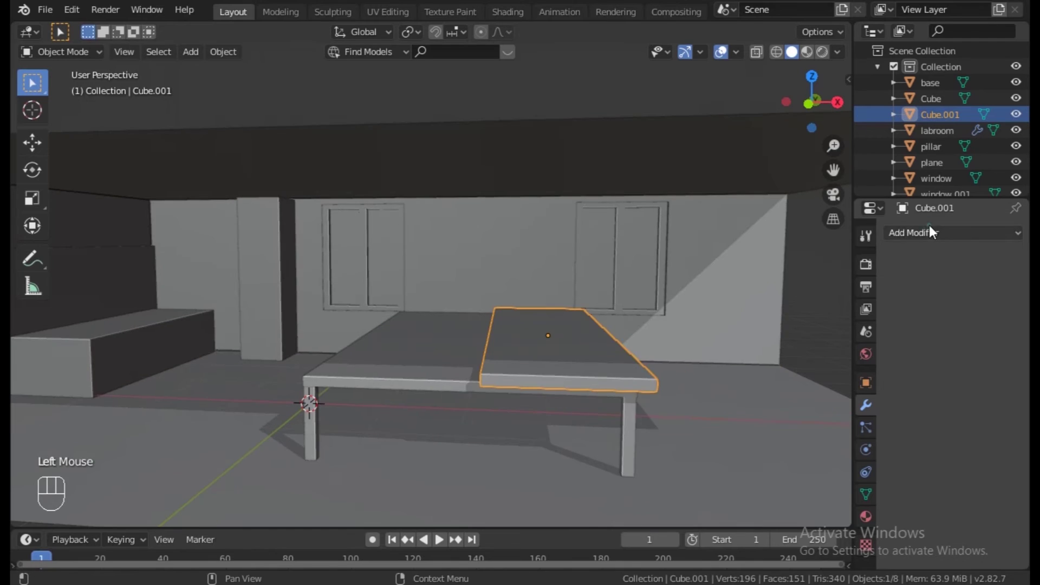
{"action": "left_click", "coordinate": [929, 230]}
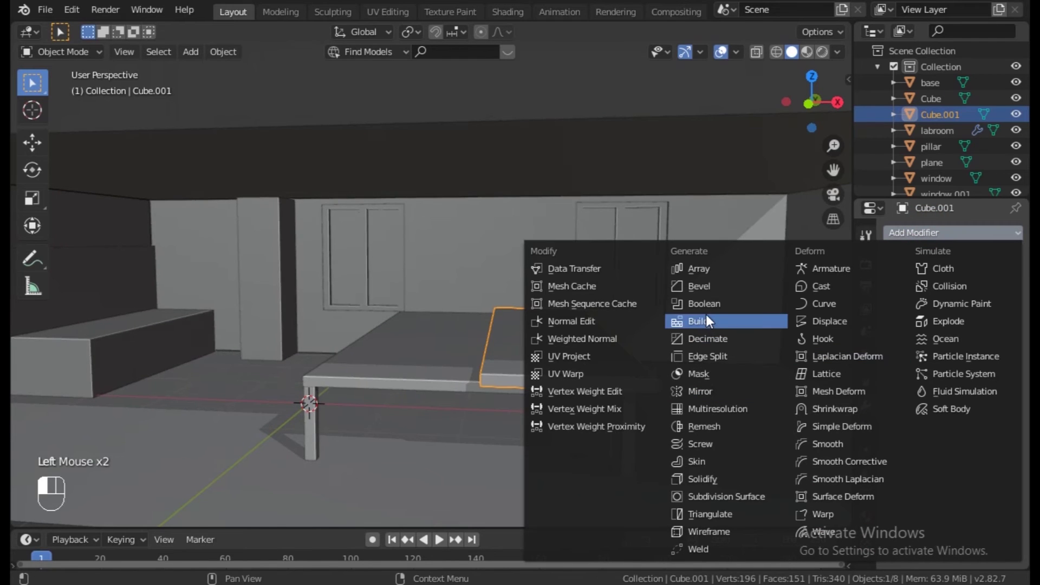
{"action": "left_click", "coordinate": [704, 269]}
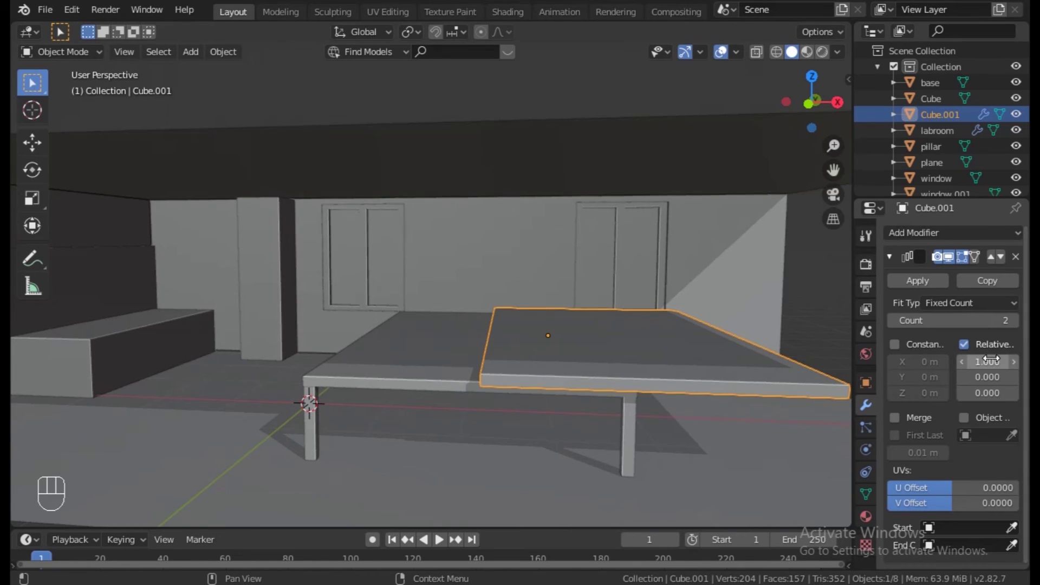
{"action": "left_click_drag", "start_coordinate": [992, 360], "coordinate": [946, 361]}
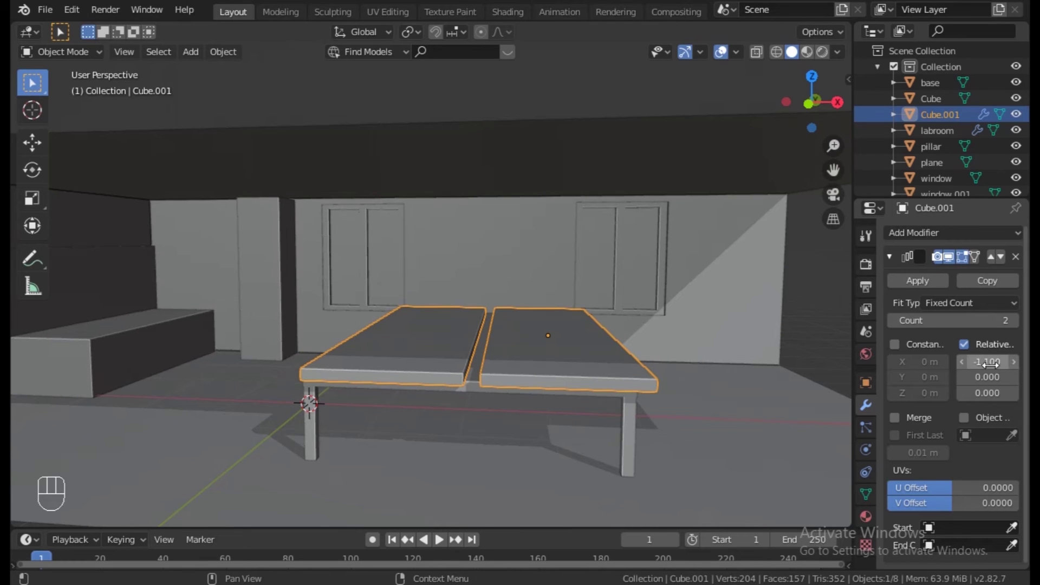
Add a cube mesh at the 3D cursor and flatten it along X into a thin upright panel
{"action": "middle_click_drag", "start_coordinate": [474, 418], "coordinate": [451, 435]}
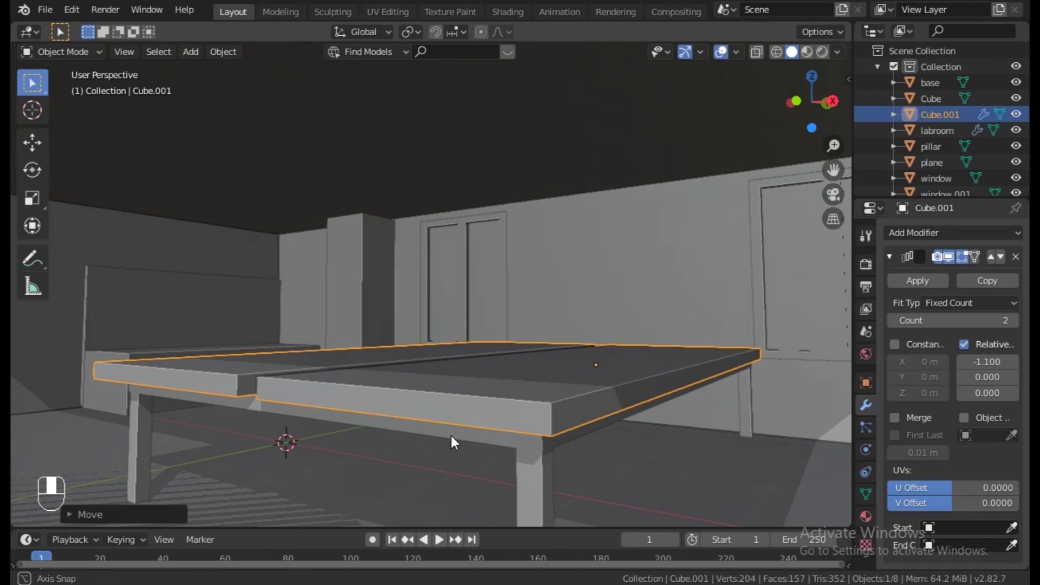
{"action": "scroll", "coordinate": [451, 436], "scroll_direction": "up", "scroll_amount": 1}
{"action": "scroll", "coordinate": [450, 434], "scroll_direction": "down", "scroll_amount": 5}
{"action": "mouse_move", "coordinate": [405, 397]}
{"action": "middle_mouse_down"}
{"action": "mouse_move", "coordinate": [511, 424]}
{"action": "mouse_move", "coordinate": [404, 415]}
{"action": "middle_mouse_up"}
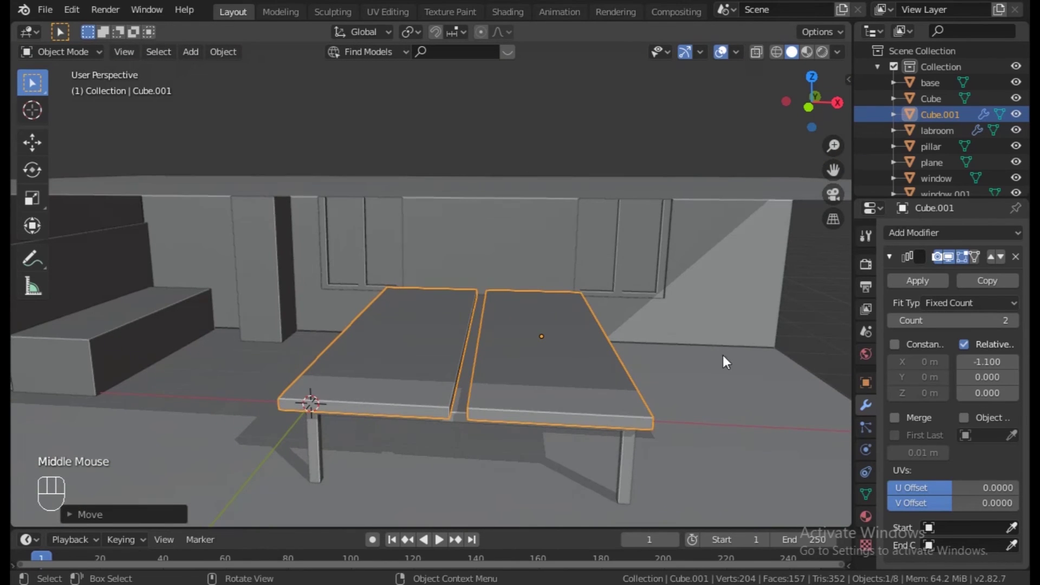
{"action": "scroll", "coordinate": [636, 436], "scroll_direction": "down", "scroll_amount": 2}
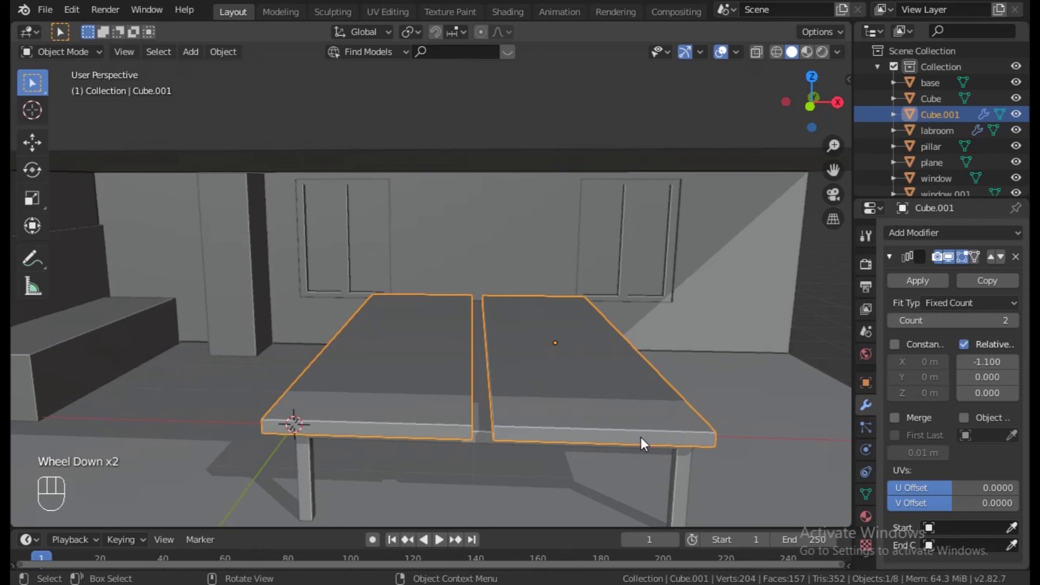
{"action": "key", "text": "shift+a"}
{"action": "mouse_move", "coordinate": [536, 281]}
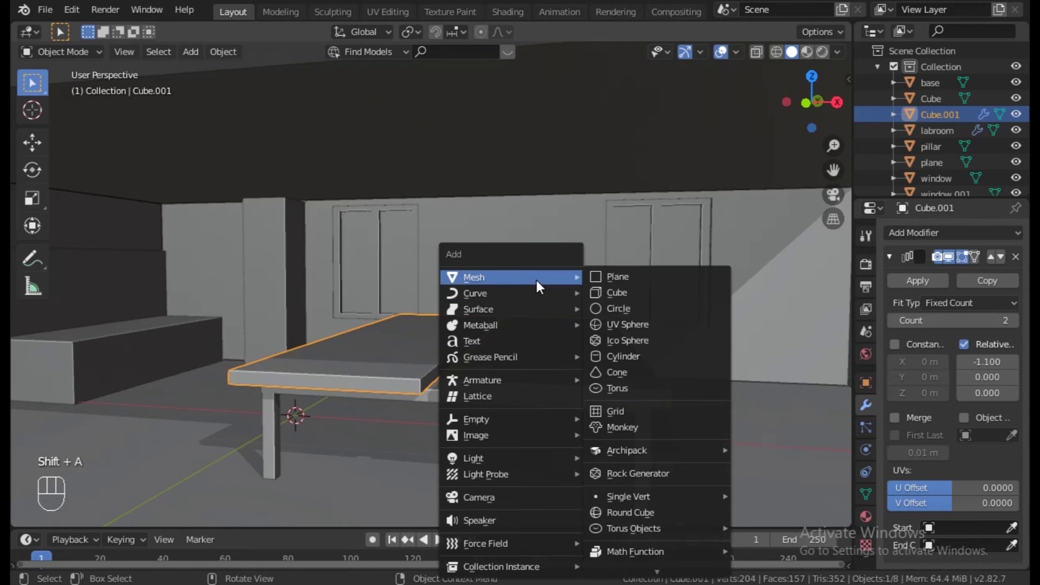
{"action": "left_click", "coordinate": [605, 297]}
{"action": "scroll", "coordinate": [570, 372], "scroll_direction": "down", "scroll_amount": 3}
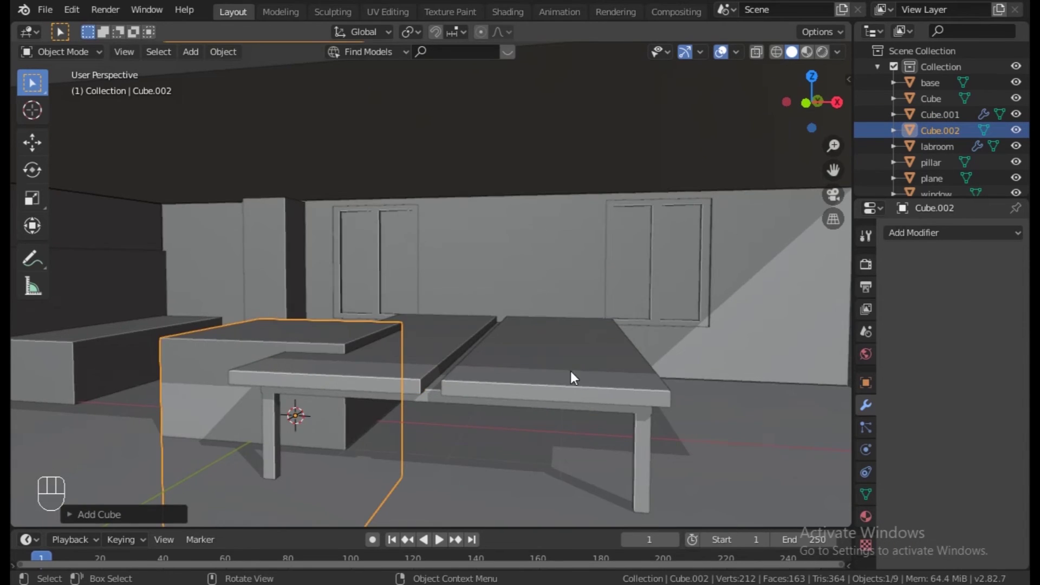
{"action": "key", "text": "s"}
{"action": "key", "text": "x"}
{"action": "left_click", "coordinate": [346, 364]}
Move the thin panel along X to the gap between the two tabletop slabs and raise it along Z
{"action": "key", "text": "g"}
{"action": "key", "text": "x"}
{"action": "left_click", "coordinate": [478, 396]}
{"action": "middle_click_drag", "start_coordinate": [479, 397], "coordinate": [539, 423]}
{"action": "key", "text": "g"}
{"action": "key", "text": "z"}
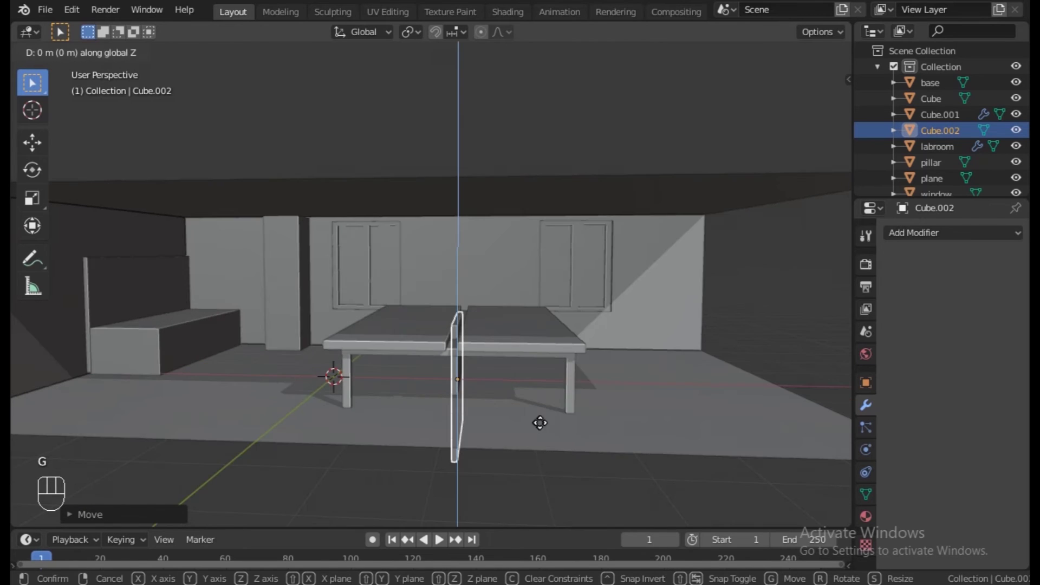
{"action": "left_click", "coordinate": [542, 356]}
Reduce the divider panel's height along Z and lengthen it along Y
{"action": "key", "text": "s"}
{"action": "key", "text": "z"}
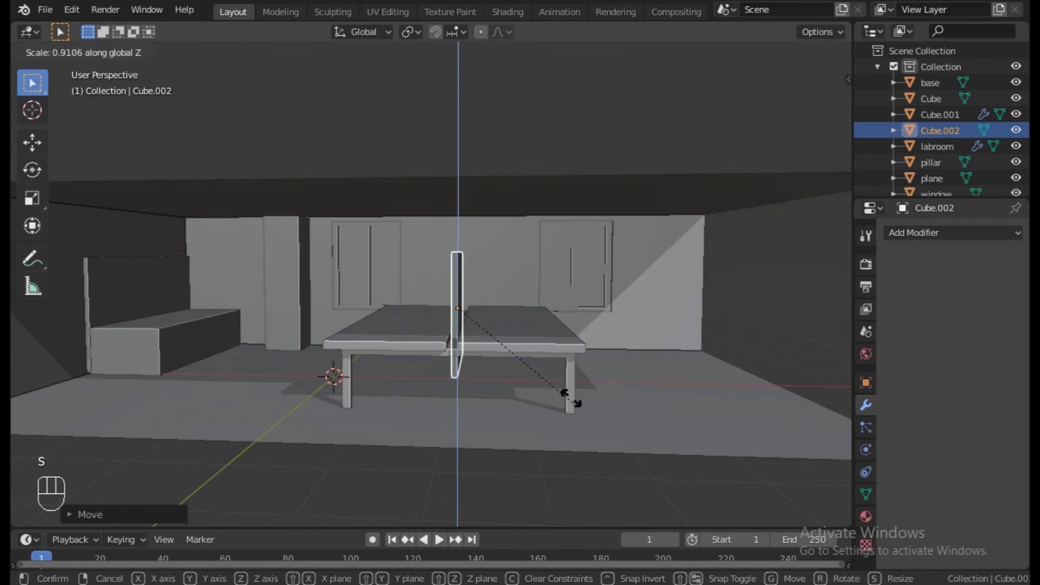
{"action": "left_click", "coordinate": [524, 370]}
{"action": "middle_click_drag", "start_coordinate": [524, 370], "coordinate": [618, 360]}
{"action": "key", "text": "s"}
{"action": "key", "text": "y"}
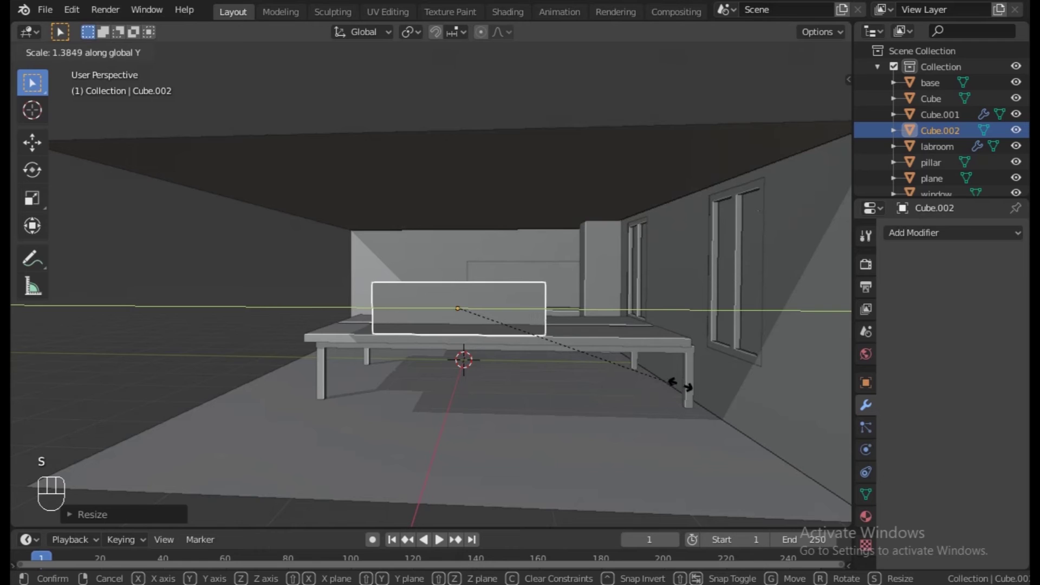
{"action": "left_click", "coordinate": [765, 399]}
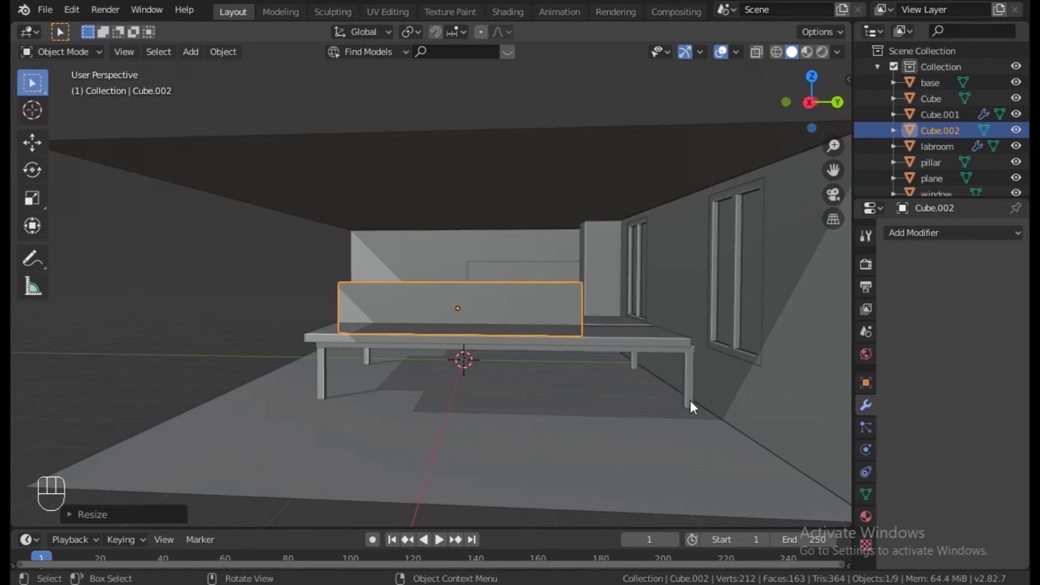
Shift the divider about 0.47 m along Y towards the table's middle and shorten it slightly along Y
{"action": "key", "text": "g"}
{"action": "key", "text": "y"}
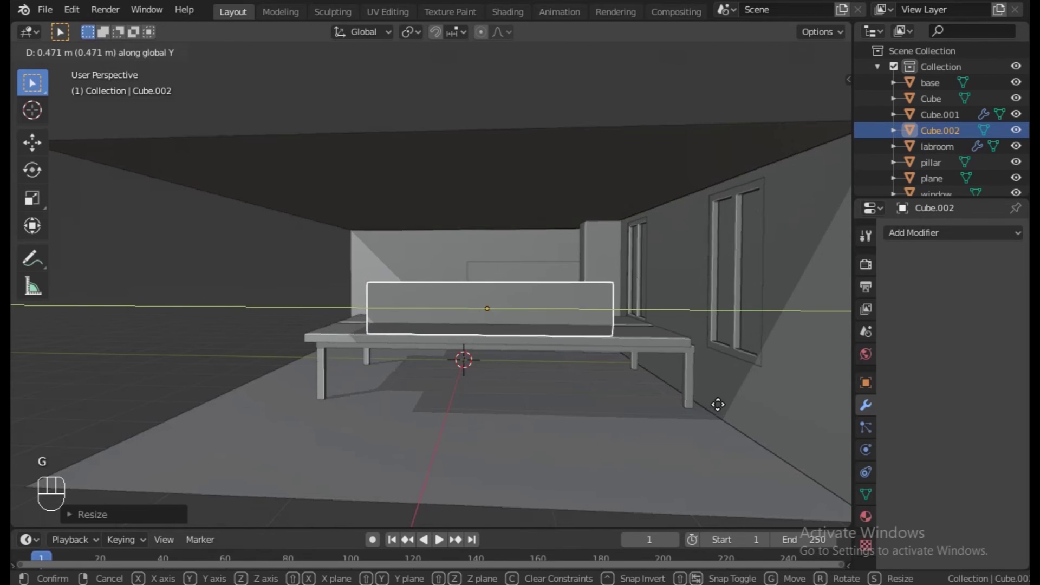
{"action": "left_click", "coordinate": [718, 407]}
{"action": "middle_click_drag", "start_coordinate": [558, 438], "coordinate": [729, 447]}
{"action": "middle_click_drag", "start_coordinate": [671, 419], "coordinate": [639, 409]}
{"action": "key", "text": "s"}
{"action": "key", "text": "y"}
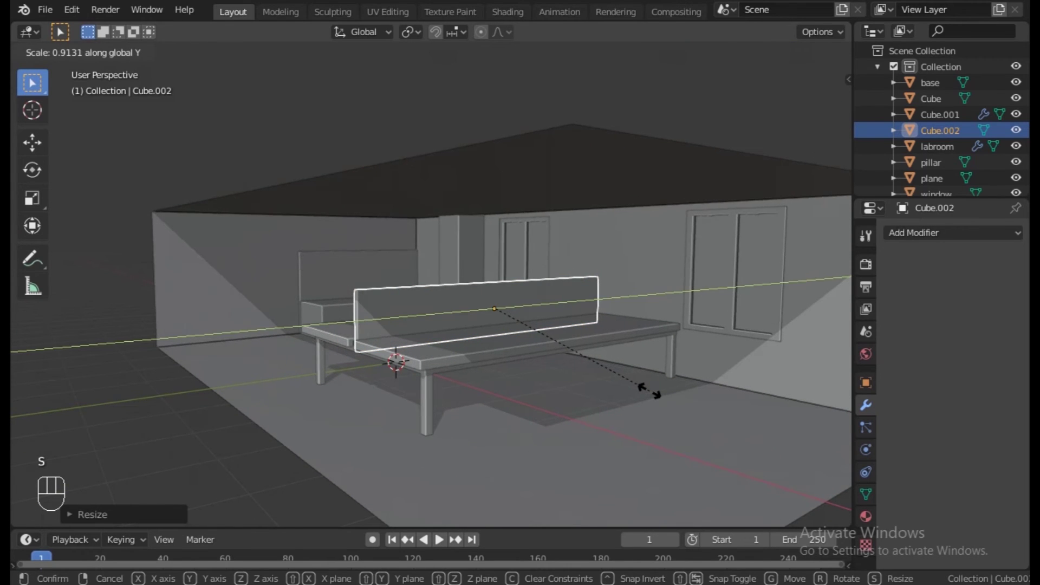
{"action": "left_click", "coordinate": [652, 390]}
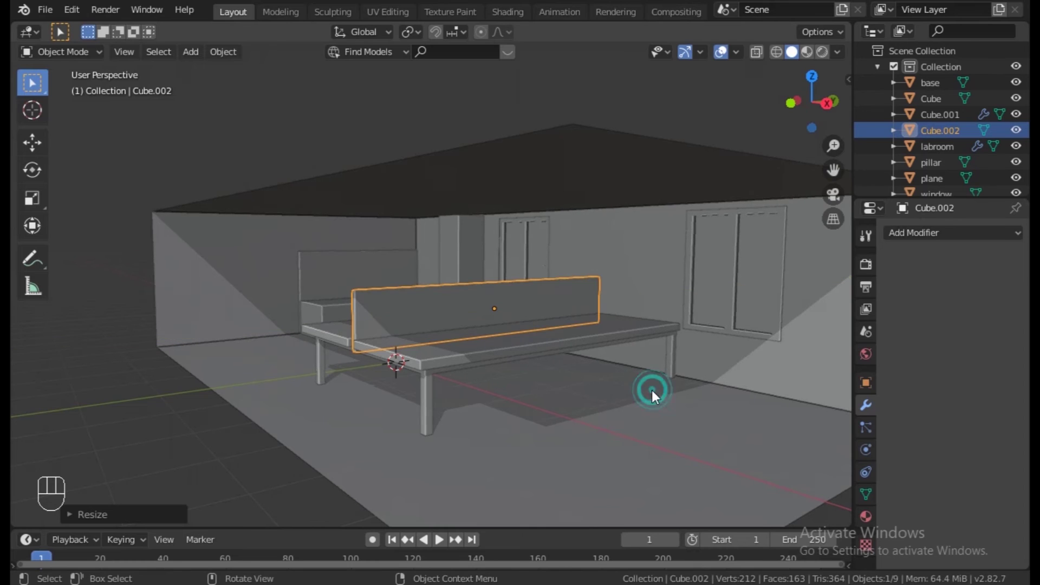
Nudge the divider about 0.04 m along X into the gap between the slabs and check its fit
{"action": "middle_click_drag", "start_coordinate": [523, 393], "coordinate": [615, 385]}
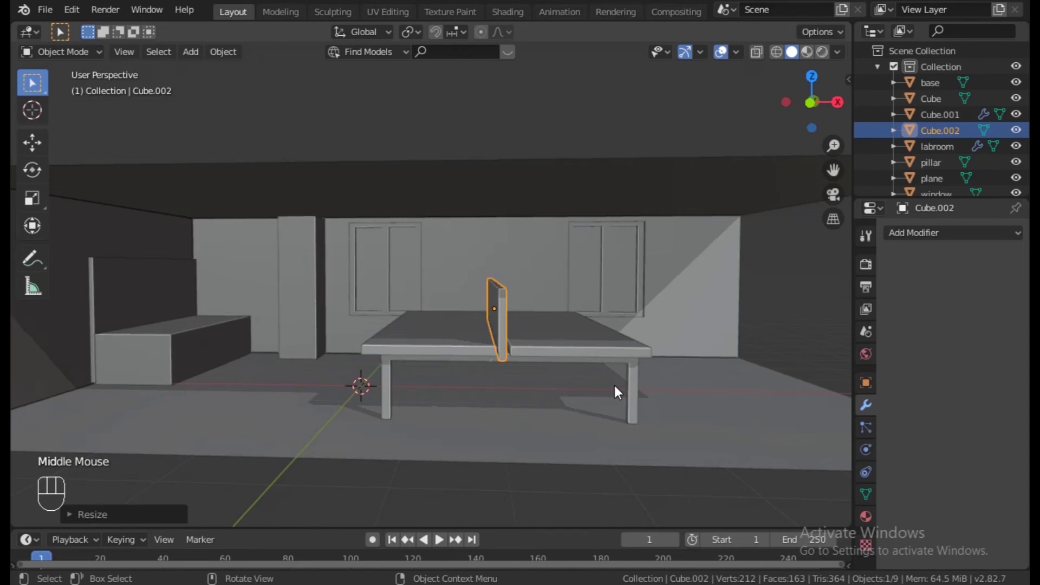
{"action": "scroll", "coordinate": [612, 386], "scroll_direction": "up", "scroll_amount": 2}
{"action": "scroll", "coordinate": [610, 384], "scroll_direction": "up", "scroll_amount": 2}
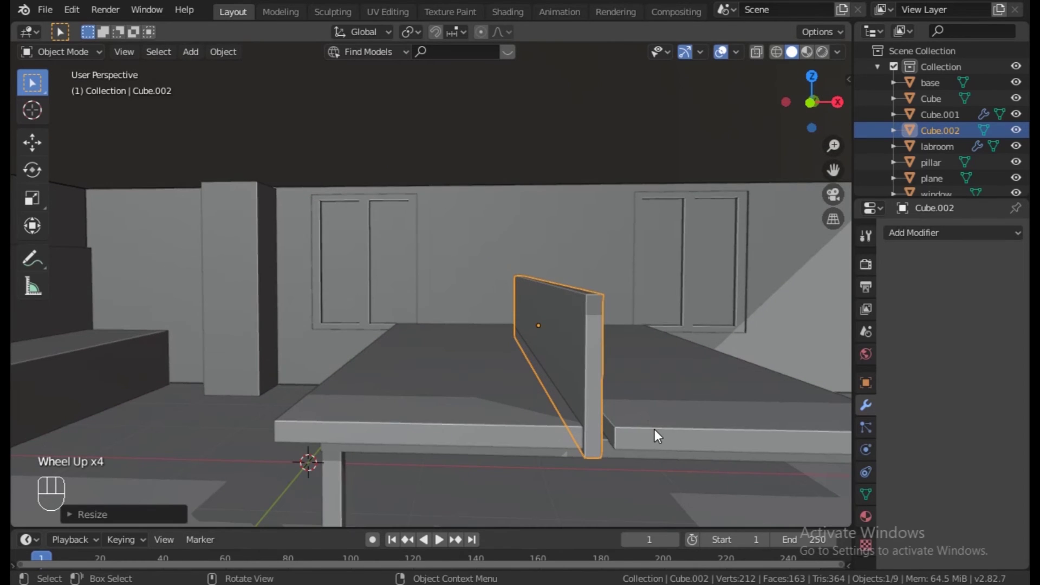
{"action": "key", "text": "g"}
{"action": "key", "text": "x"}
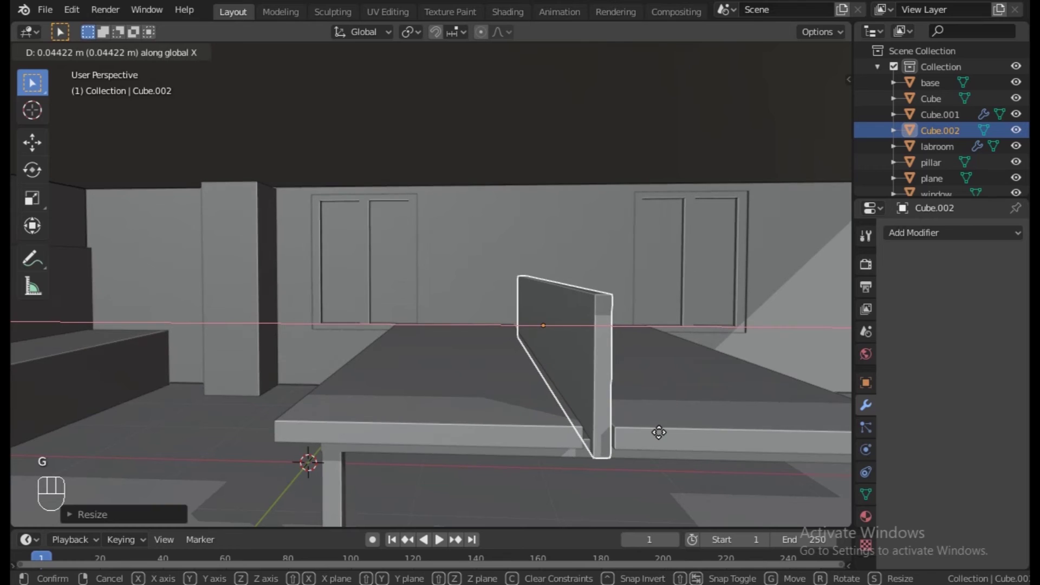
{"action": "left_click", "coordinate": [659, 432]}
{"action": "middle_click_drag", "start_coordinate": [650, 436], "coordinate": [615, 444]}
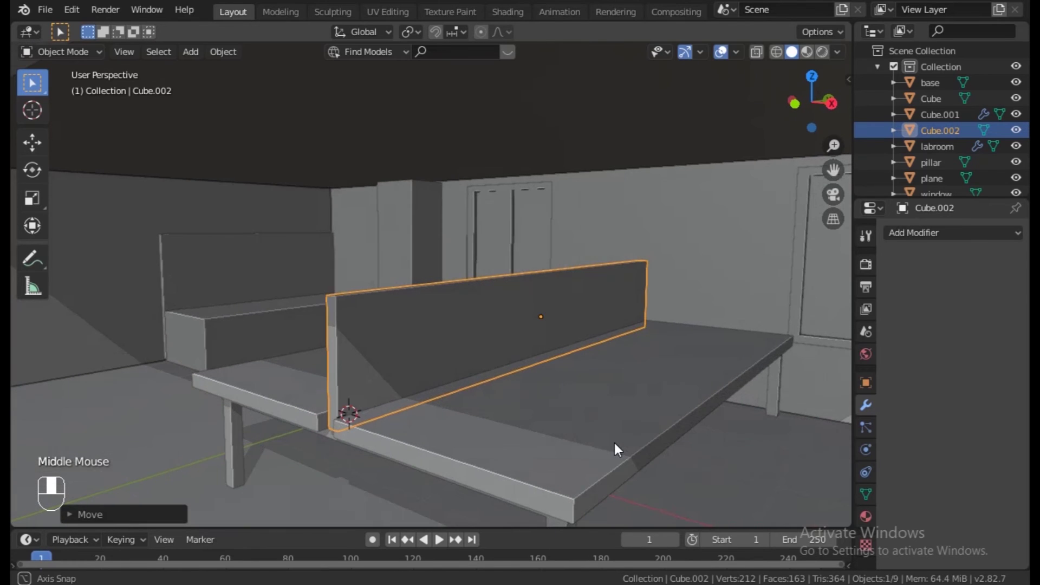
{"action": "middle_click_drag", "start_coordinate": [427, 441], "coordinate": [483, 443]}
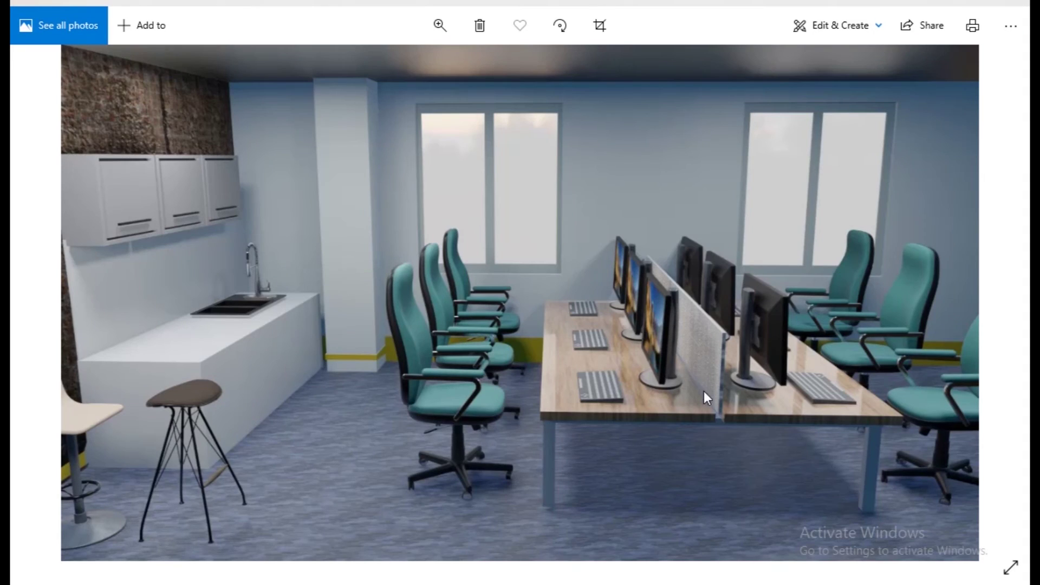
Check the reference photos, then add a cube and move it about 3 m along negative X towards the bench
{"action": "key", "text": "Right"}
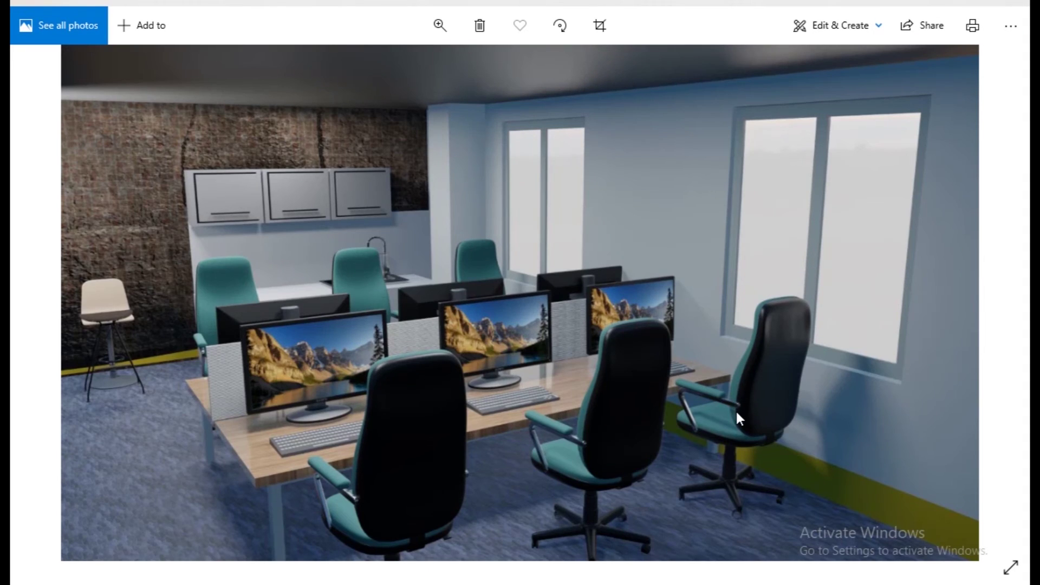
{"action": "key", "text": "Right"}
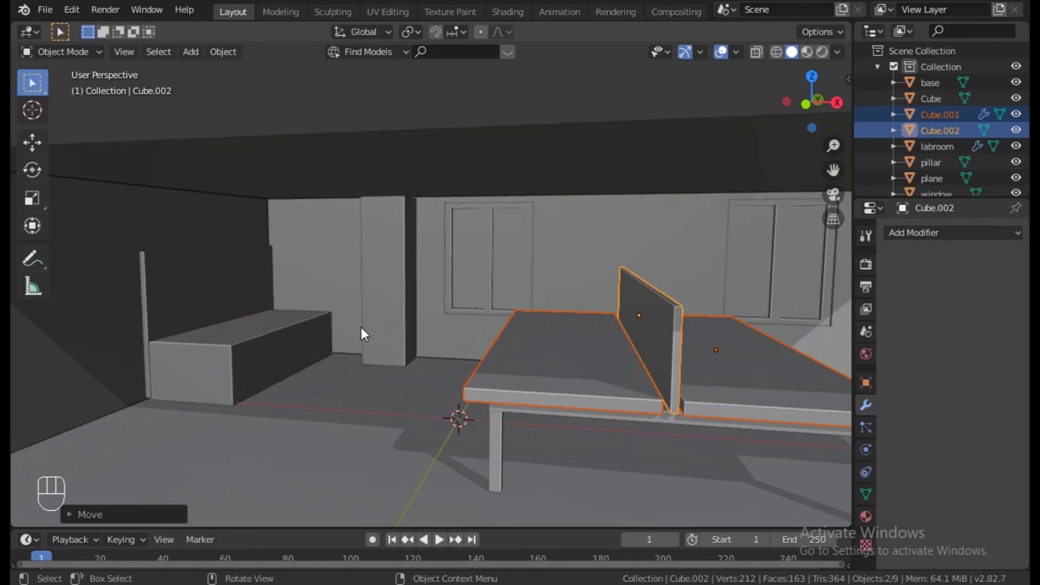
{"action": "key", "text": "shift+a"}
{"action": "mouse_move", "coordinate": [308, 278]}
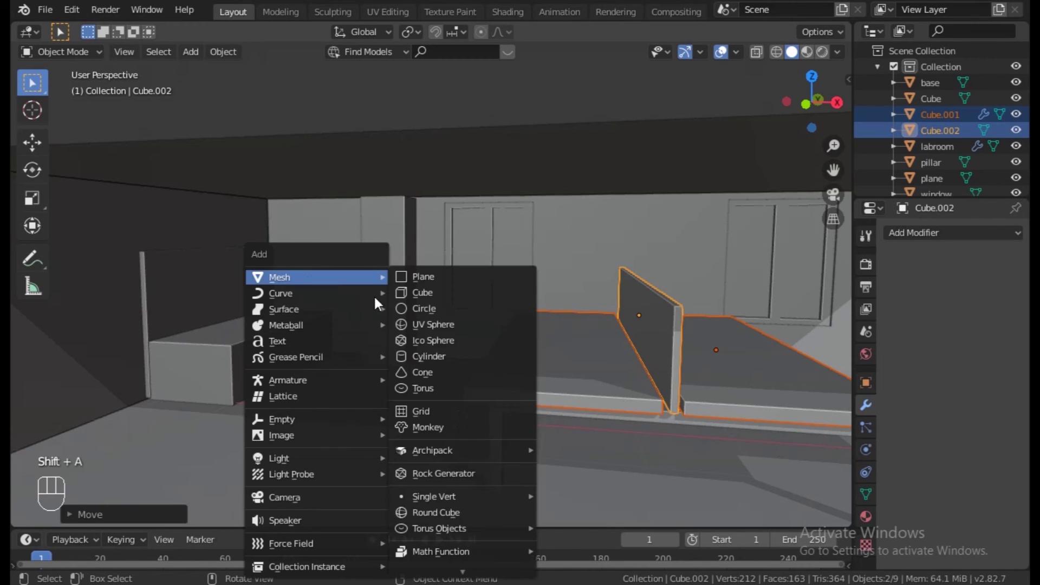
{"action": "left_click", "coordinate": [413, 293]}
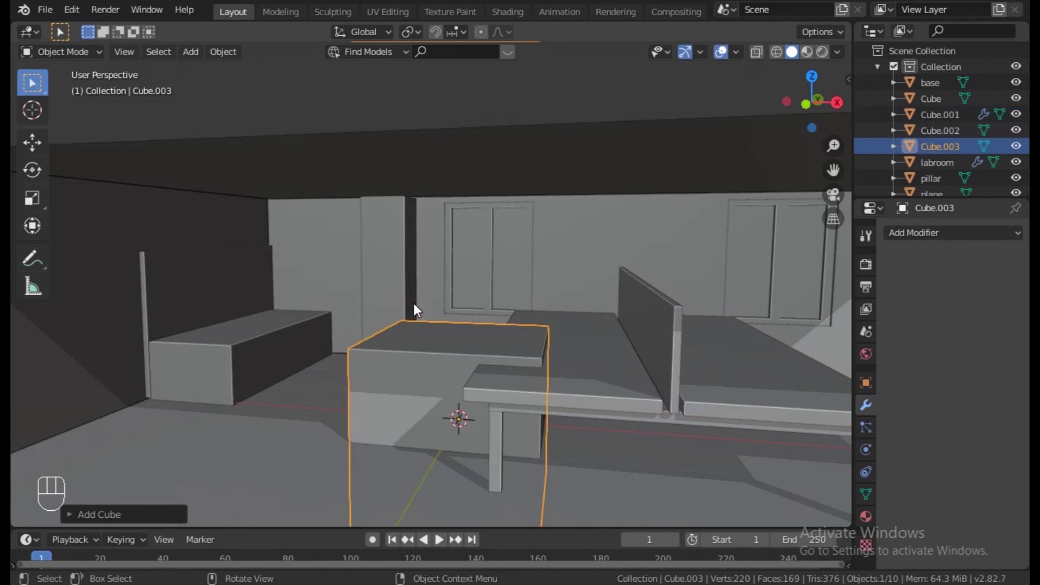
{"action": "key", "text": "g"}
{"action": "key", "text": "x"}
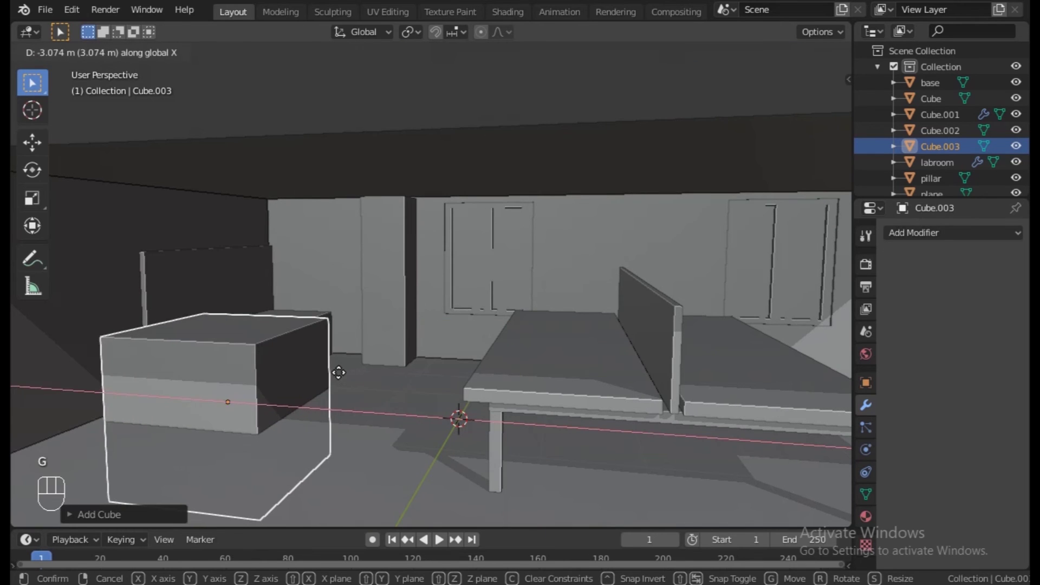
{"action": "left_click", "coordinate": [360, 395]}
Scale the cube down to wall-cabinet size and raise it along Z above the bench
{"action": "key", "text": "s"}
{"action": "left_click", "coordinate": [298, 375]}
{"action": "key", "text": "g"}
{"action": "key", "text": "z"}
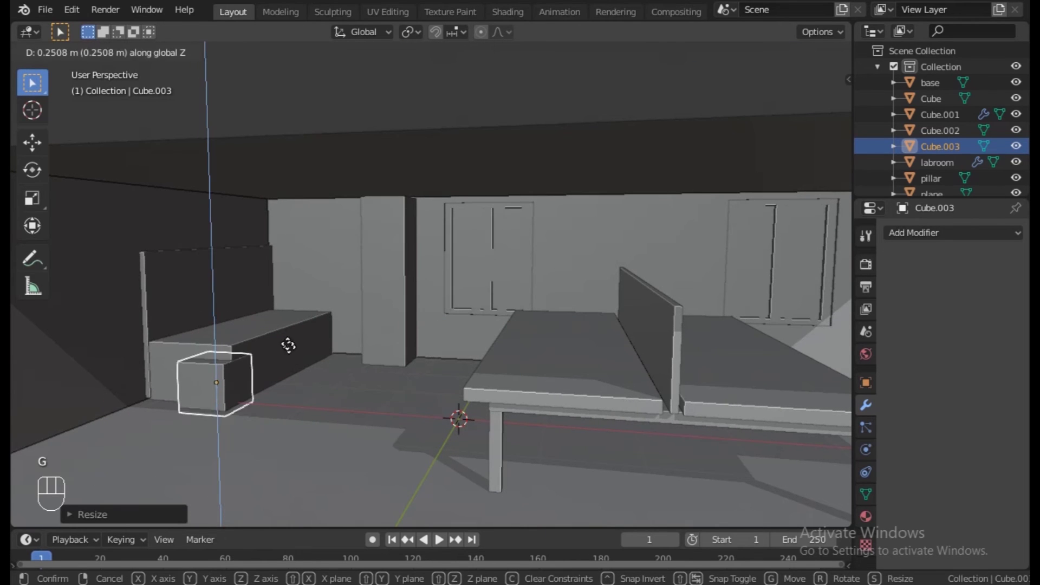
{"action": "left_click", "coordinate": [251, 269]}
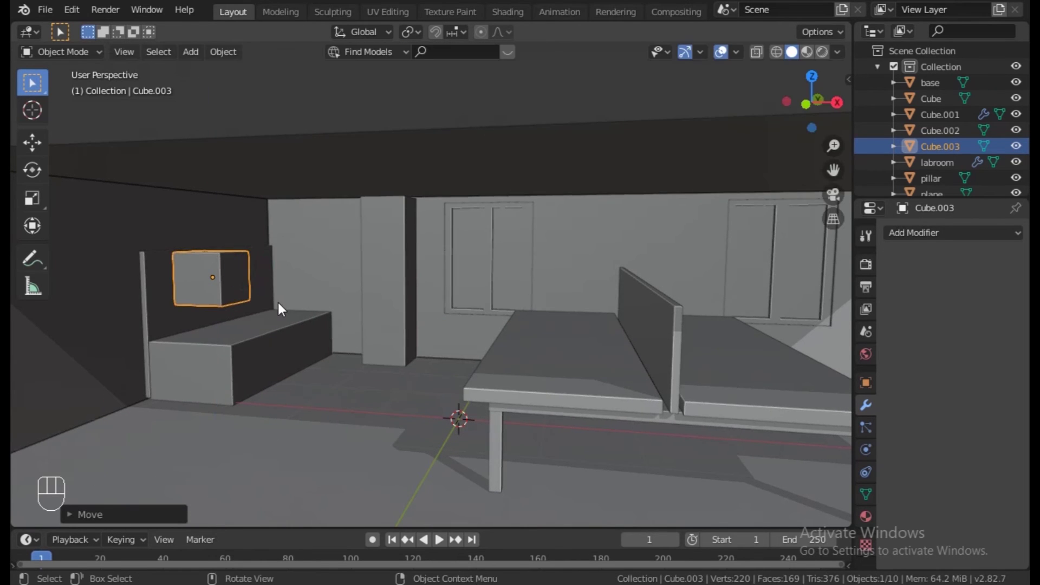
Move the cabinet cube along negative X towards the wall panel behind the bench
{"action": "scroll", "coordinate": [277, 302], "scroll_direction": "up", "scroll_amount": 4}
{"action": "scroll", "coordinate": [278, 305], "scroll_direction": "up", "scroll_amount": 2}
{"action": "middle_click_drag", "start_coordinate": [265, 315], "coordinate": [718, 327], "text": "shift"}
{"action": "middle_click_drag", "start_coordinate": [294, 302], "coordinate": [421, 322], "text": "shift"}
{"action": "key", "text": "g"}
{"action": "key", "text": "x"}
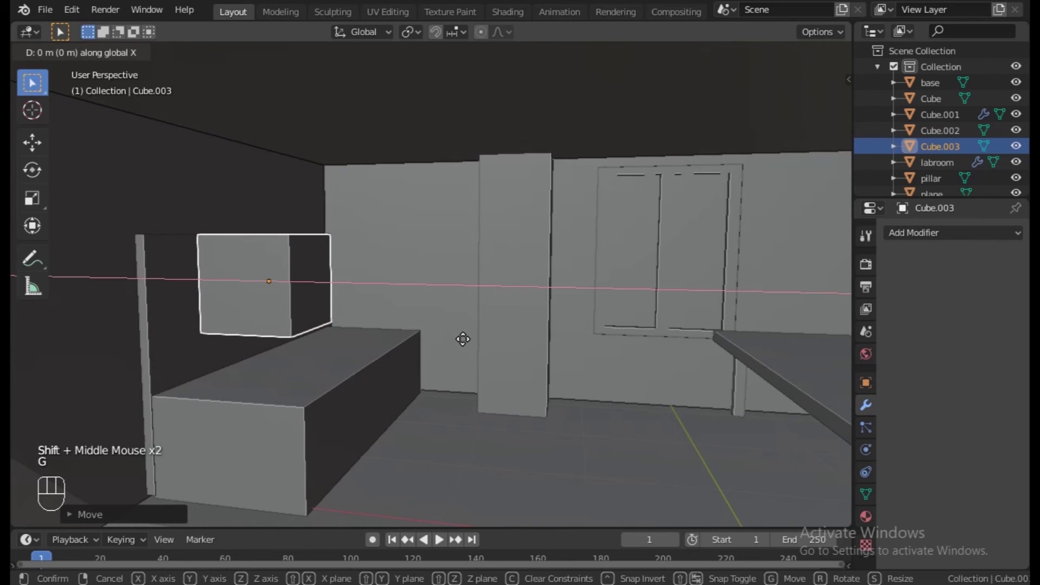
{"action": "left_click", "coordinate": [414, 331]}
Isolate the cabinet cube in local view, face its front side and enter Edit Mode
{"action": "key", "text": "/"}
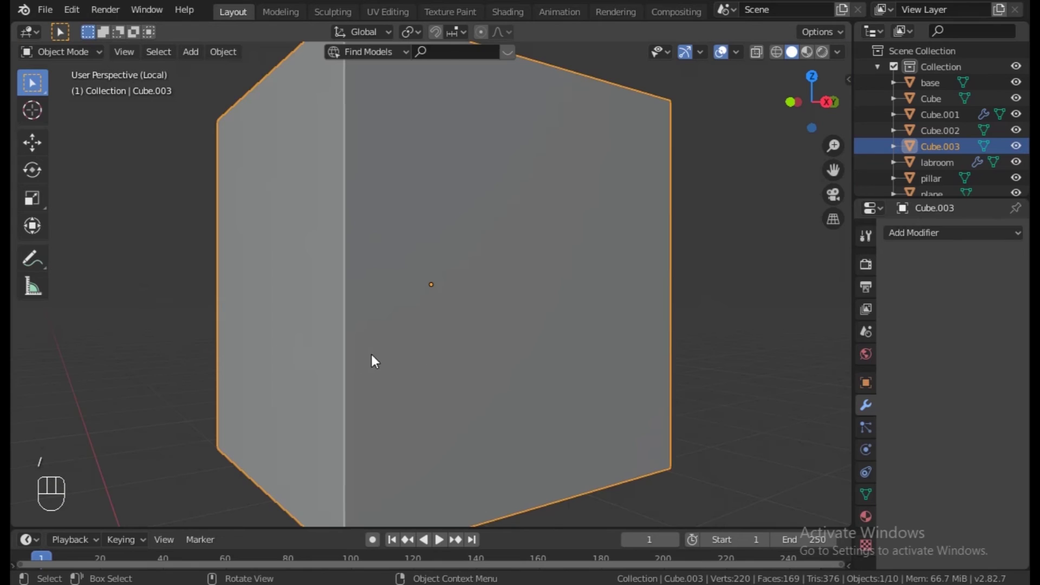
{"action": "scroll", "coordinate": [525, 358], "scroll_direction": "down", "scroll_amount": 2}
{"action": "middle_click_drag", "start_coordinate": [607, 336], "coordinate": [574, 330]}
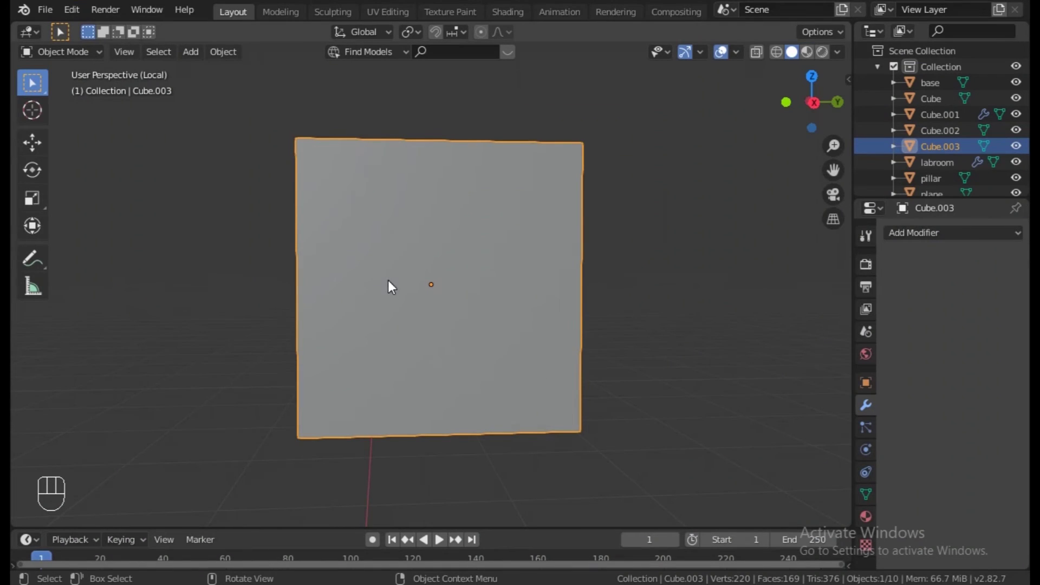
{"action": "key", "text": "Tab"}
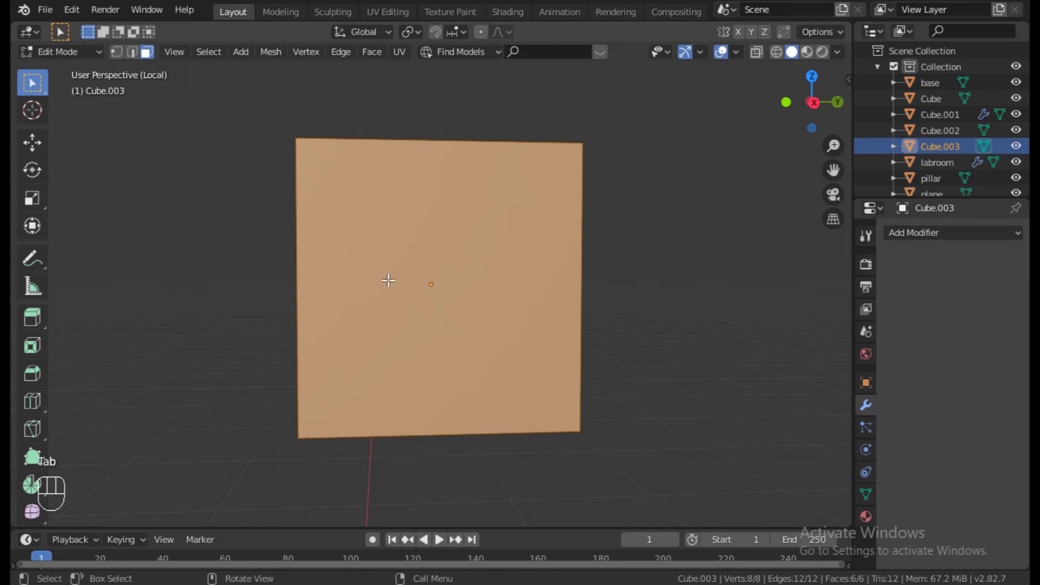
Add two horizontal loop cuts around the cube and scale them apart along Z towards its top and bottom edges
{"action": "key", "text": "ctrl+z"}
{"action": "key", "text": "ctrl+z"}
{"action": "key", "text": "ctrl+z"}
{"action": "key", "text": "ctrl+z"}
{"action": "key", "text": "ctrl+z"}
{"action": "key", "text": "ctrl+r"}
{"action": "scroll", "coordinate": [308, 200], "scroll_direction": "up", "scroll_amount": 1}
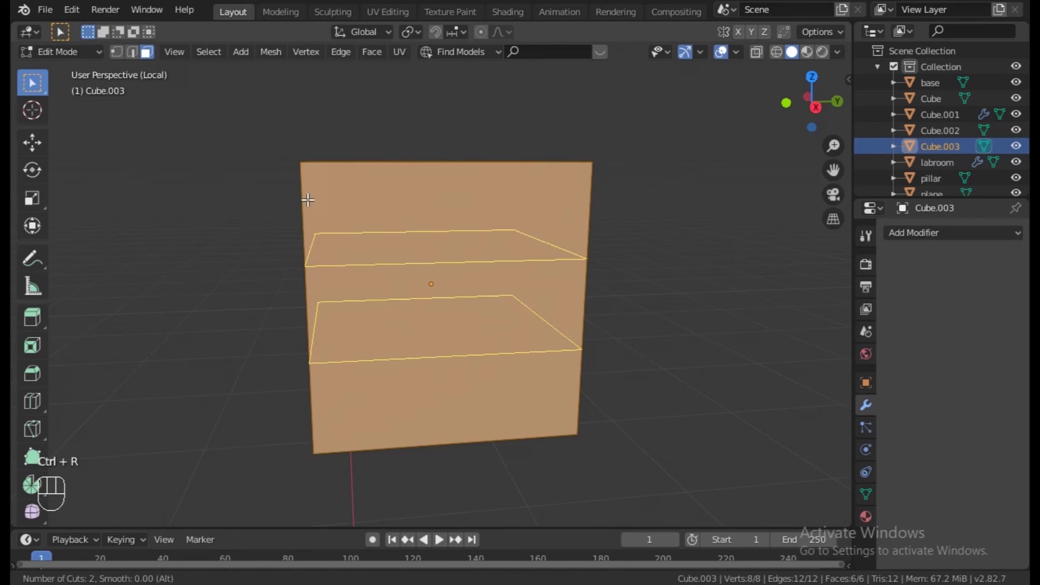
{"action": "left_click", "coordinate": [308, 199]}
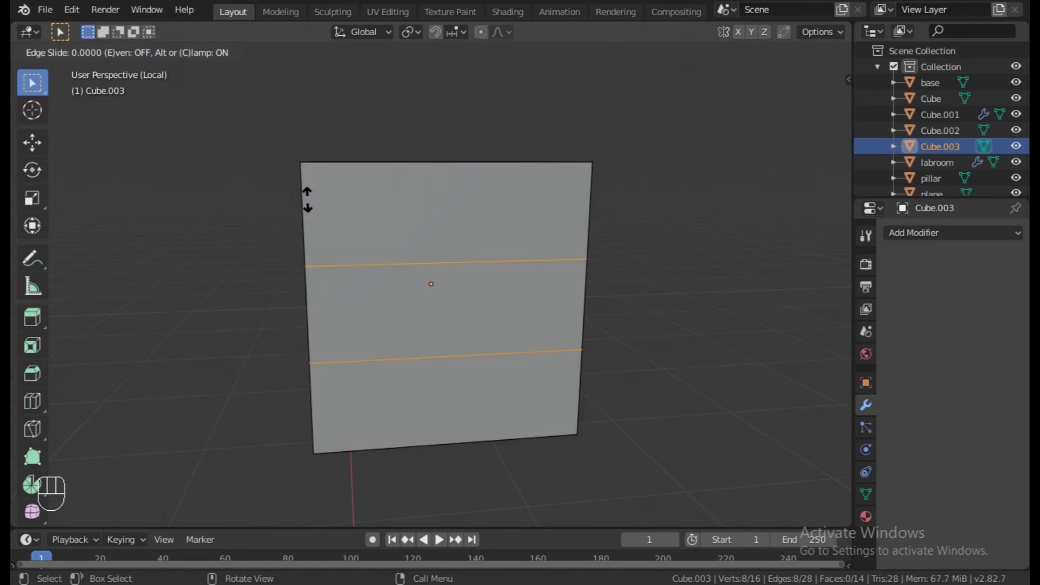
{"action": "right_click", "coordinate": [307, 200]}
{"action": "key", "text": "s"}
{"action": "key", "text": "x"}
{"action": "key", "text": "z"}
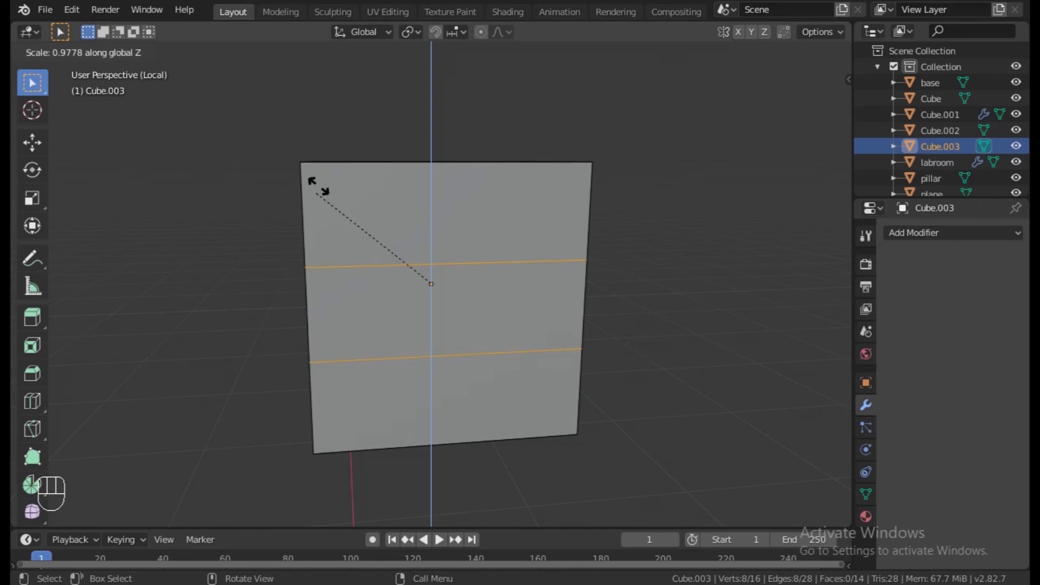
{"action": "right_click", "coordinate": [356, 238]}
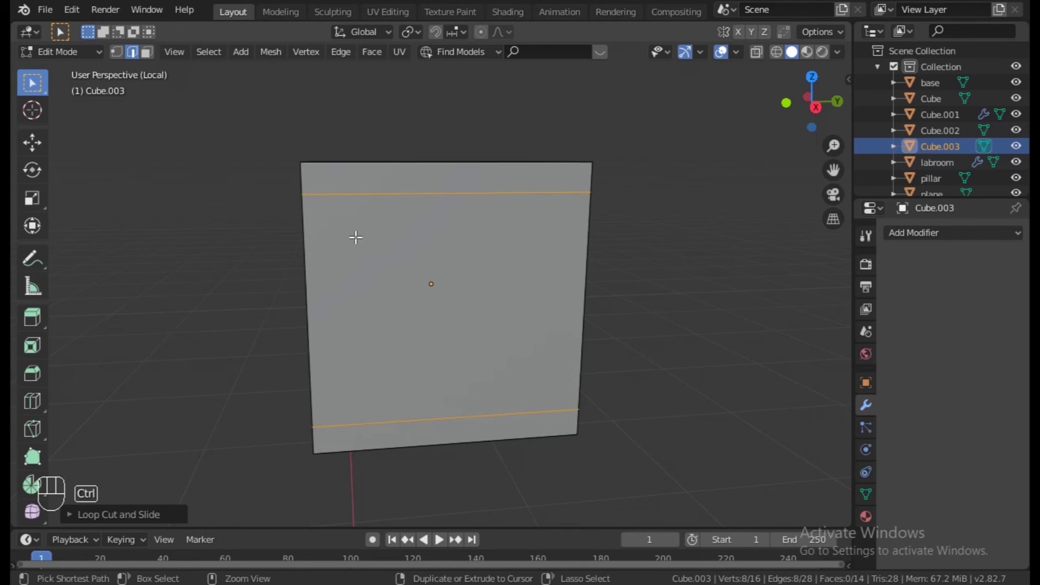
Add a second pair of horizontal loop cuts and spread them along Z to just inside the first pair
{"action": "key", "text": "ctrl+r"}
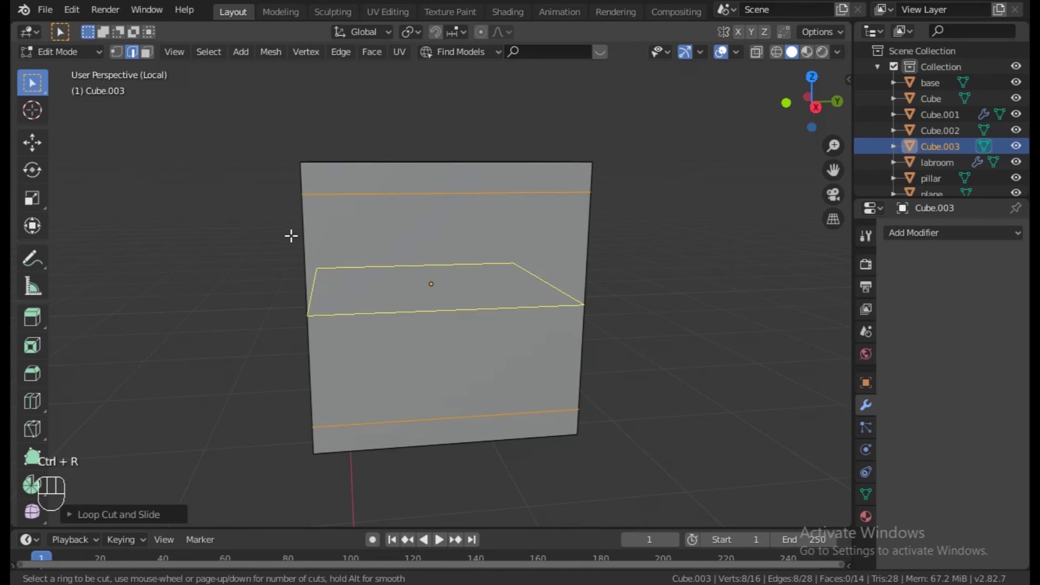
{"action": "scroll", "coordinate": [294, 242], "scroll_direction": "up", "scroll_amount": 1}
{"action": "left_click", "coordinate": [295, 243]}
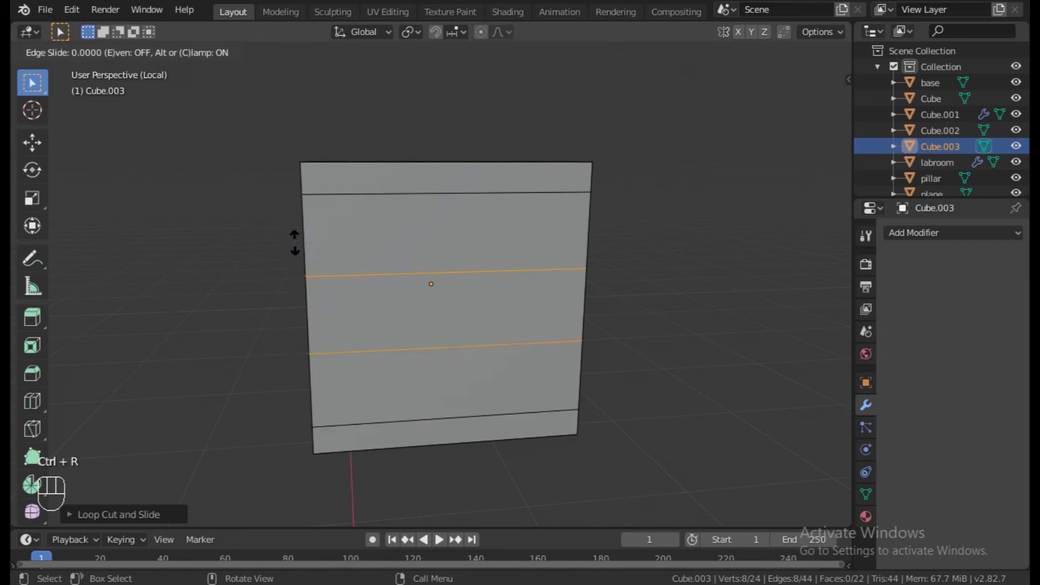
{"action": "right_click", "coordinate": [295, 242]}
{"action": "key", "text": "s"}
{"action": "key", "text": "z"}
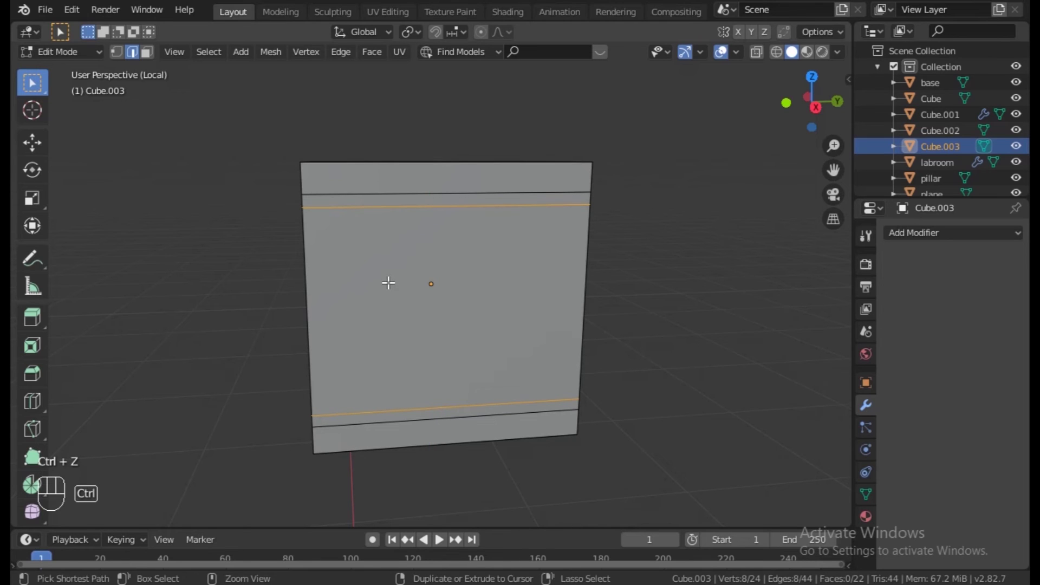
Add two vertical loop cuts across the front face and scale them apart along Y towards the side edges
{"action": "key", "text": "ctrl+r"}
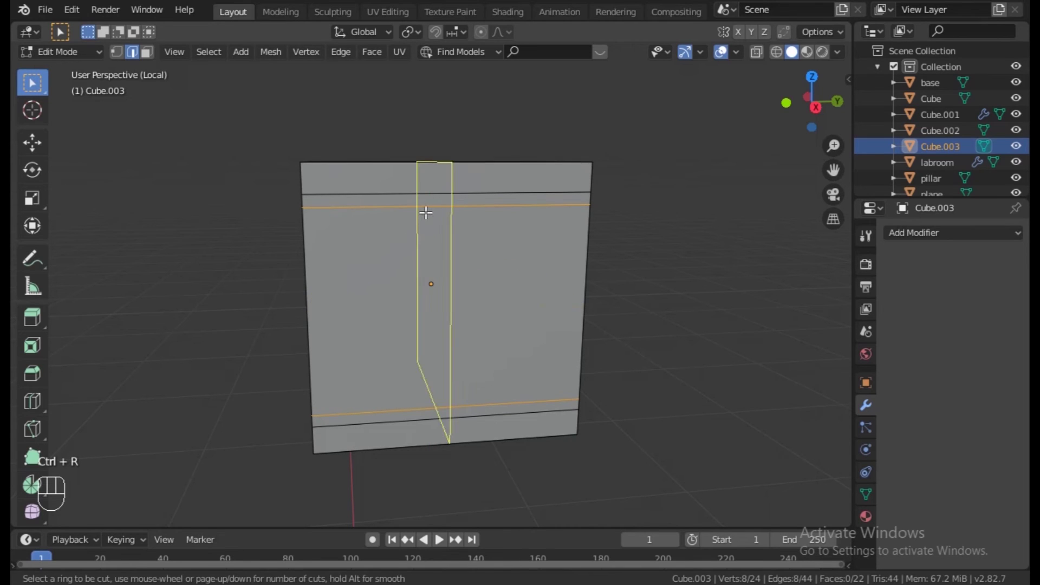
{"action": "left_click", "coordinate": [426, 213]}
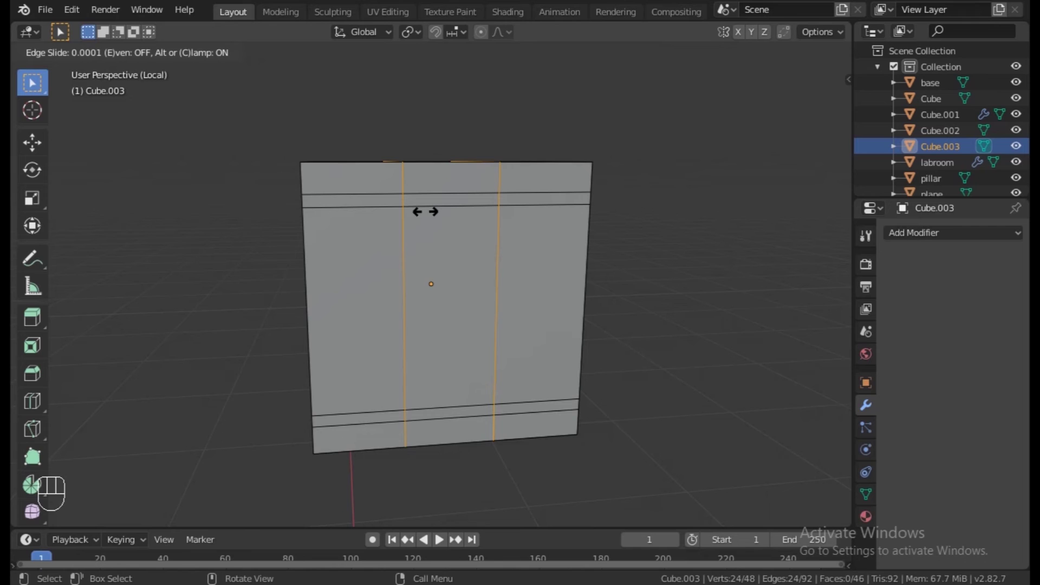
{"action": "right_click", "coordinate": [426, 211]}
{"action": "key", "text": "s"}
{"action": "key", "text": "y"}
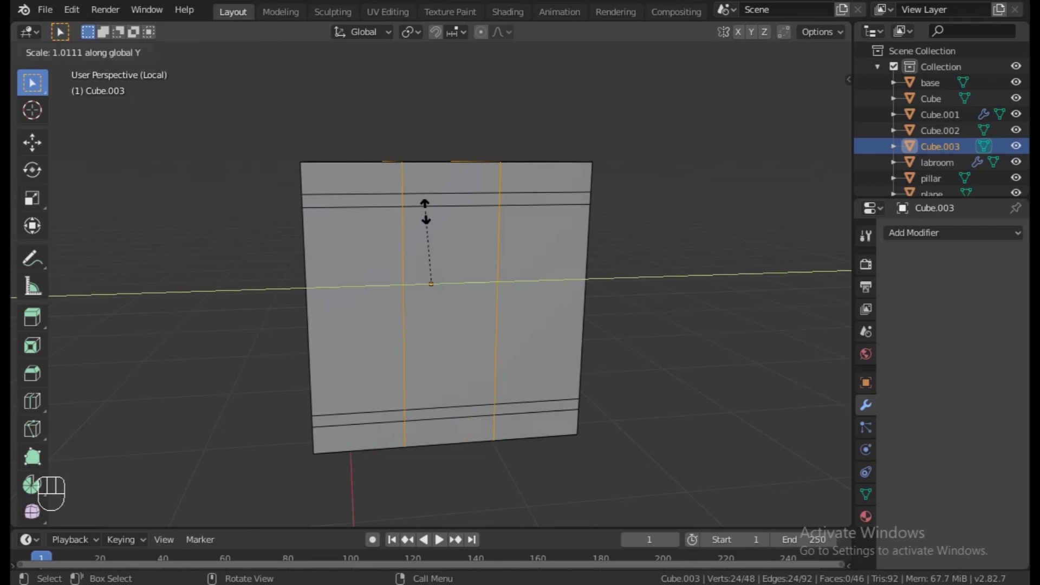
{"action": "right_click", "coordinate": [276, 237]}
Add one more vertical loop cut and slide it close beside the left vertical cut
{"action": "key", "text": "ctrl+r"}
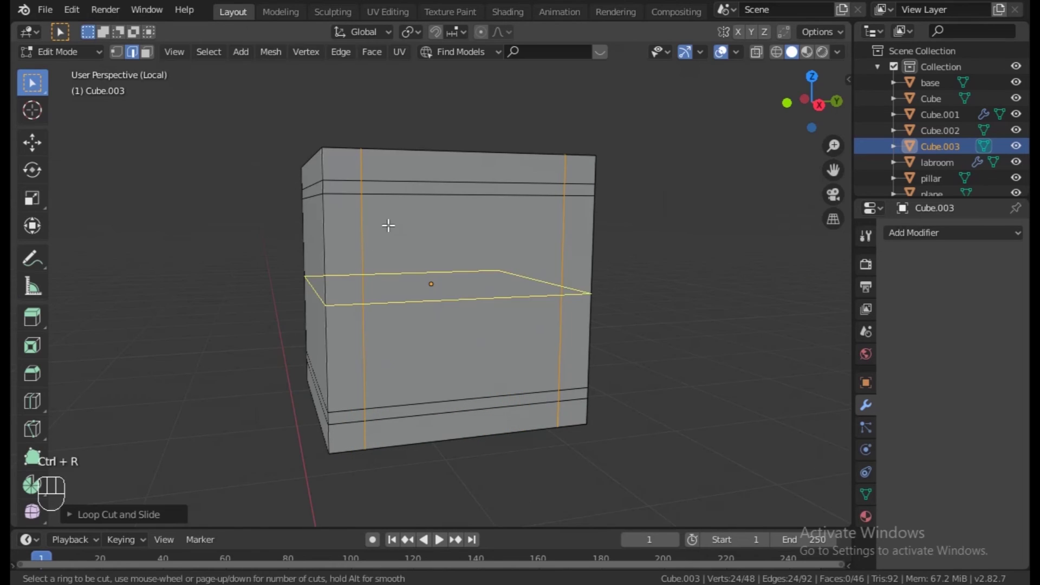
{"action": "left_click", "coordinate": [379, 193]}
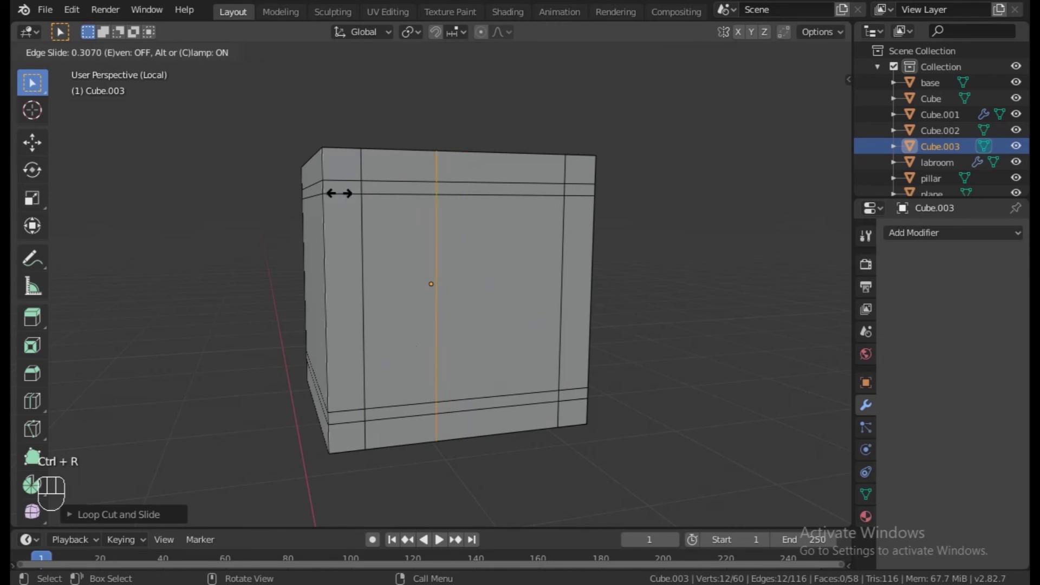
{"action": "left_click", "coordinate": [295, 193]}
Select the narrow bottom, left and top strip faces on the front as a C shape and inset them
{"action": "double_click", "coordinate": [416, 411]}
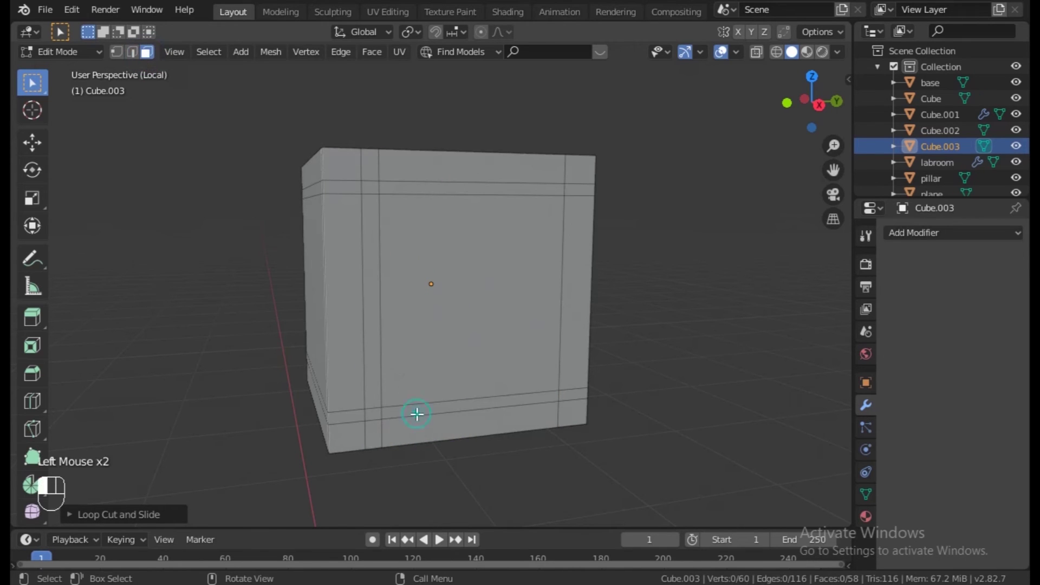
{"action": "left_click", "coordinate": [376, 412], "text": "shift"}
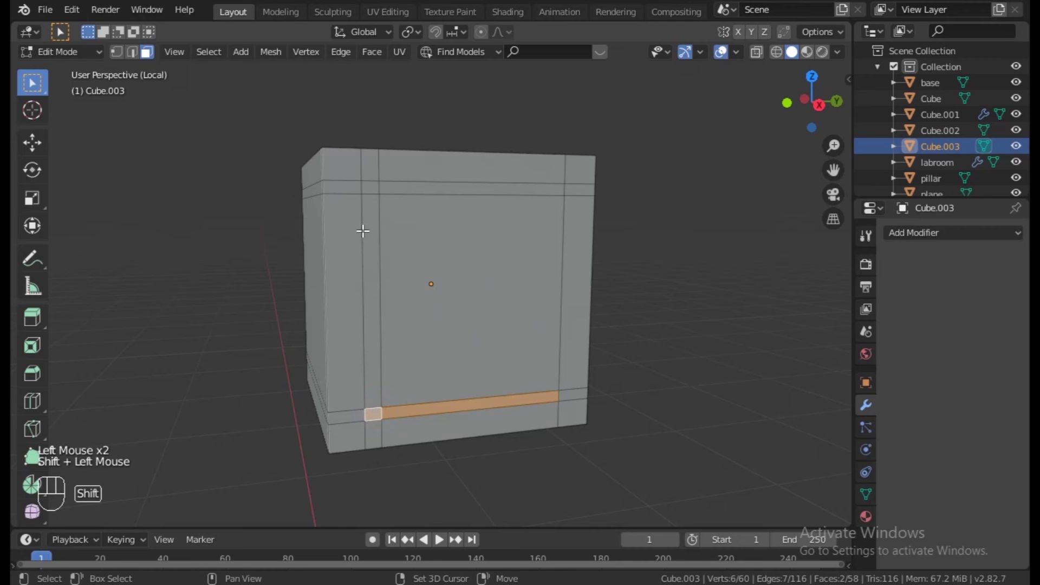
{"action": "left_click", "coordinate": [370, 187], "text": "shift"}
{"action": "left_click", "coordinate": [414, 190], "text": "shift"}
{"action": "left_click", "coordinate": [371, 252], "text": "shift"}
{"action": "middle_click_drag", "start_coordinate": [653, 411], "coordinate": [723, 413]}
{"action": "middle_click_drag", "start_coordinate": [672, 423], "coordinate": [687, 425]}
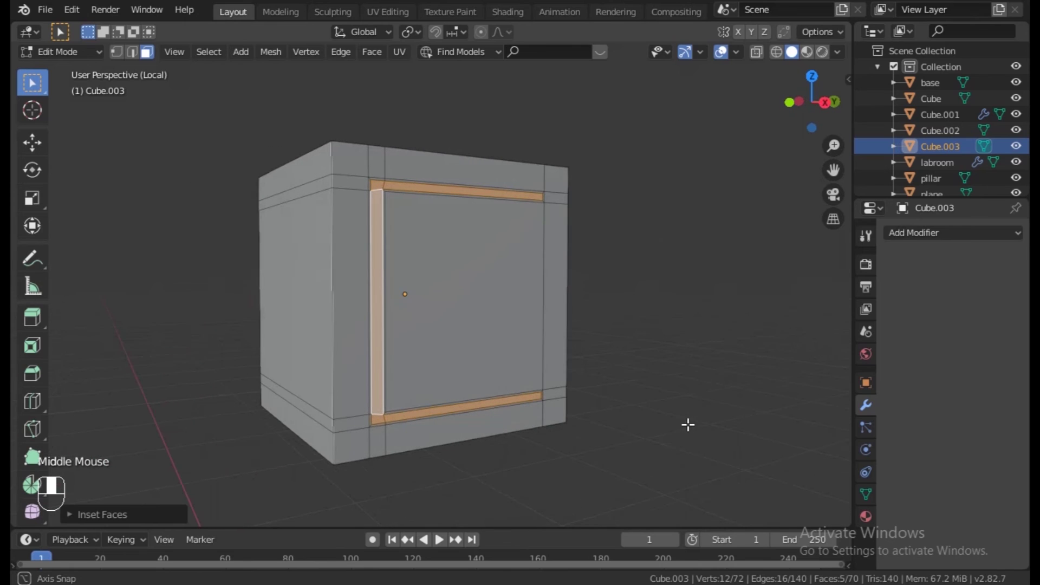
Push the inset strip faces inward along X to form the door groove, and return to Object Mode
{"action": "key", "text": "g"}
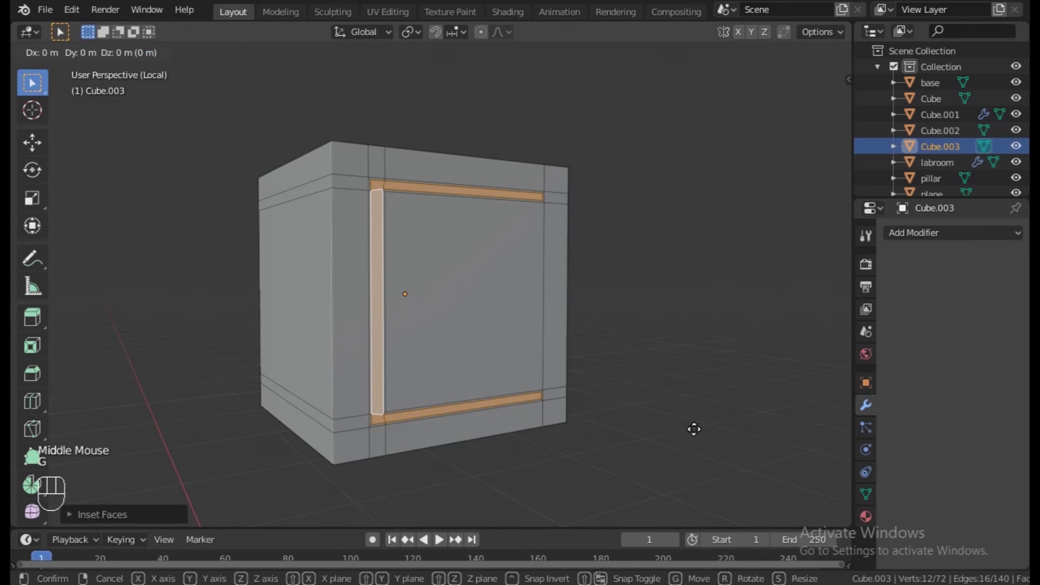
{"action": "key", "text": "x"}
{"action": "left_click", "coordinate": [681, 431]}
{"action": "middle_click_drag", "start_coordinate": [680, 432], "coordinate": [648, 418]}
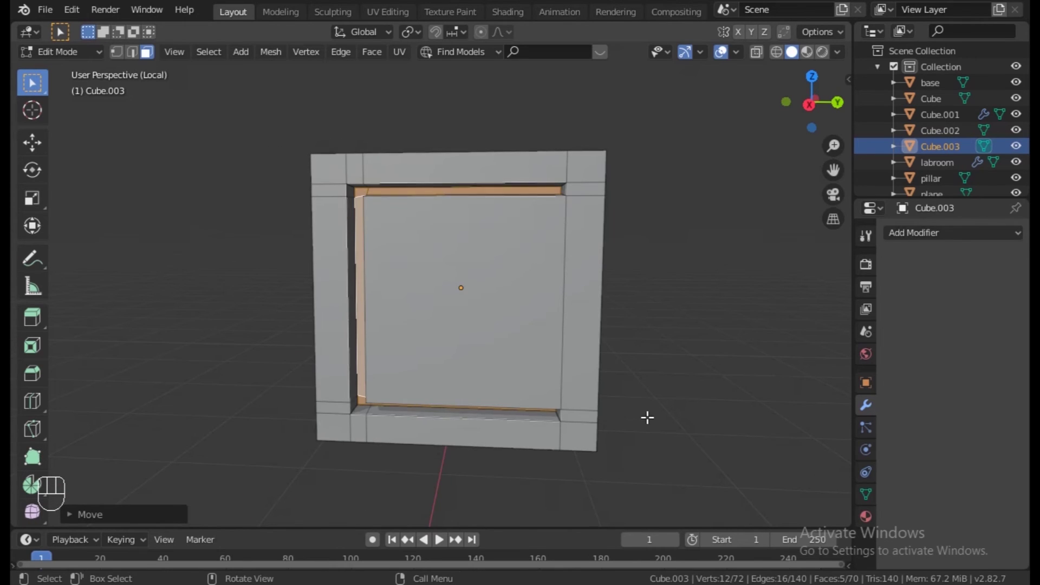
{"action": "key", "text": "Tab"}
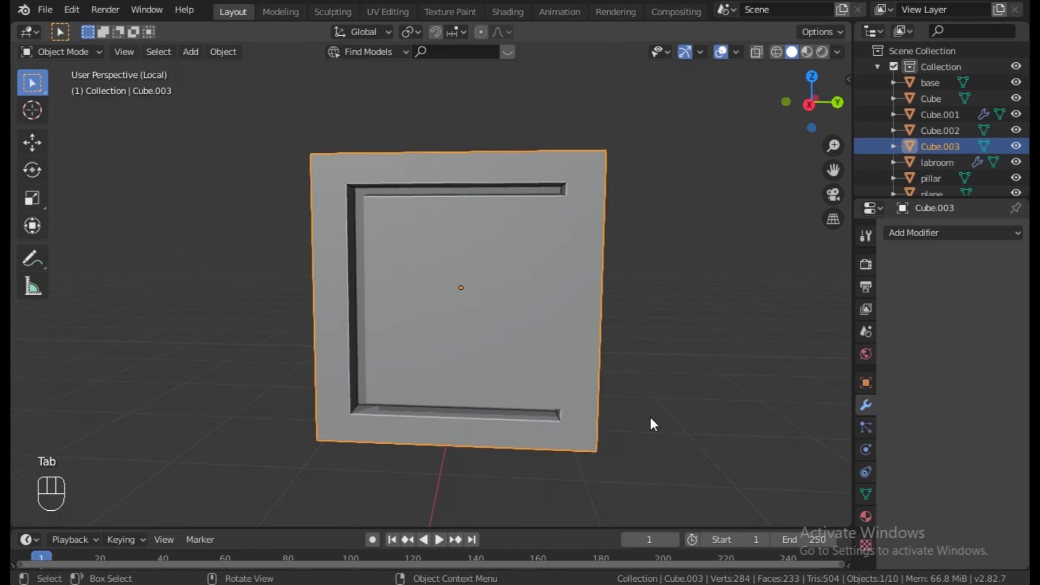
Compare with the reference photo, then add two horizontal loop cuts and lower them along Z towards the door's bottom
{"action": "key", "text": "KP_Divide"}
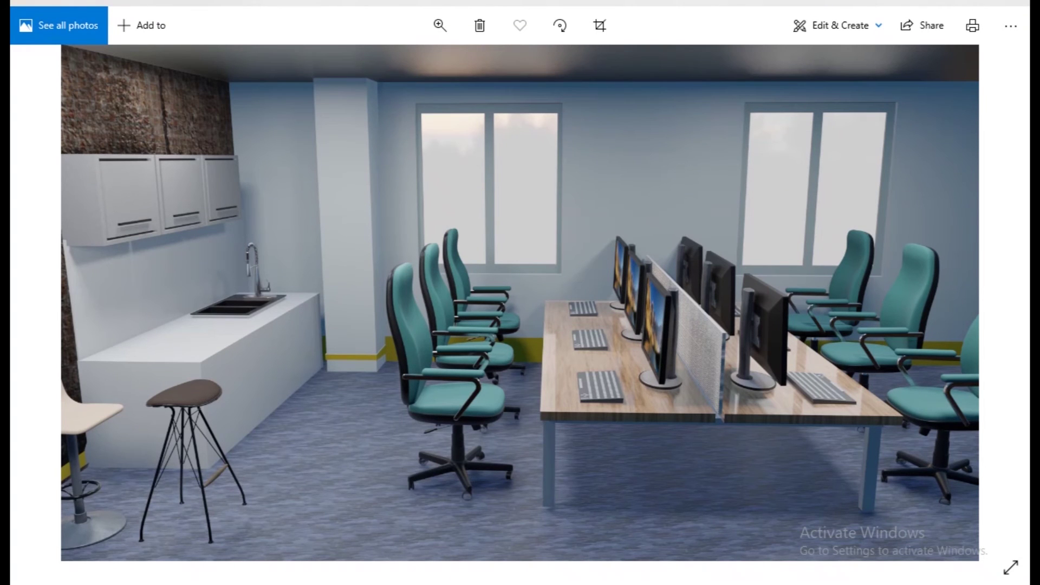
{"action": "key", "text": "Right"}
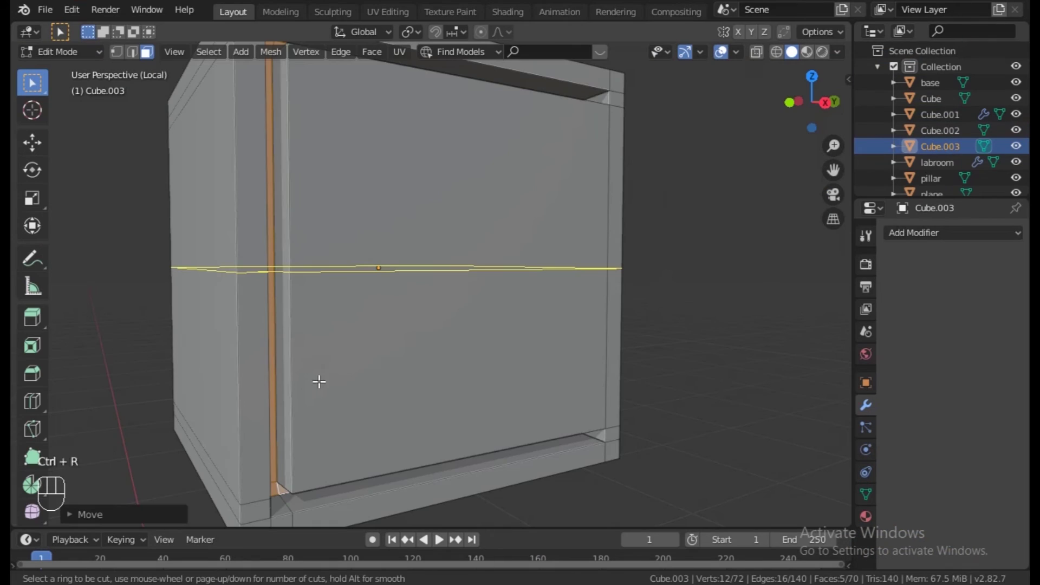
{"action": "scroll", "coordinate": [322, 376], "scroll_direction": "up", "scroll_amount": 1}
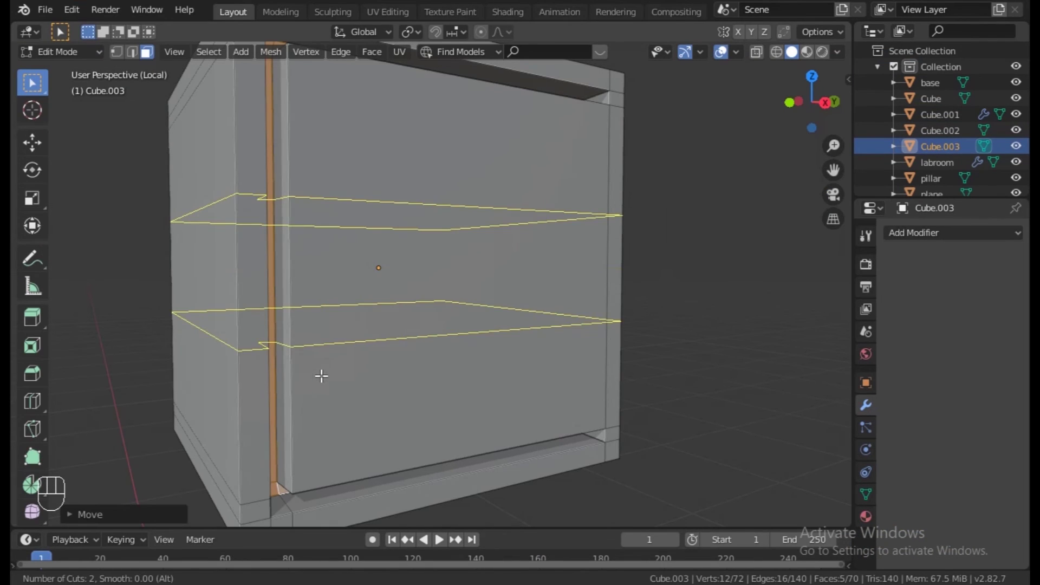
{"action": "left_click", "coordinate": [321, 376]}
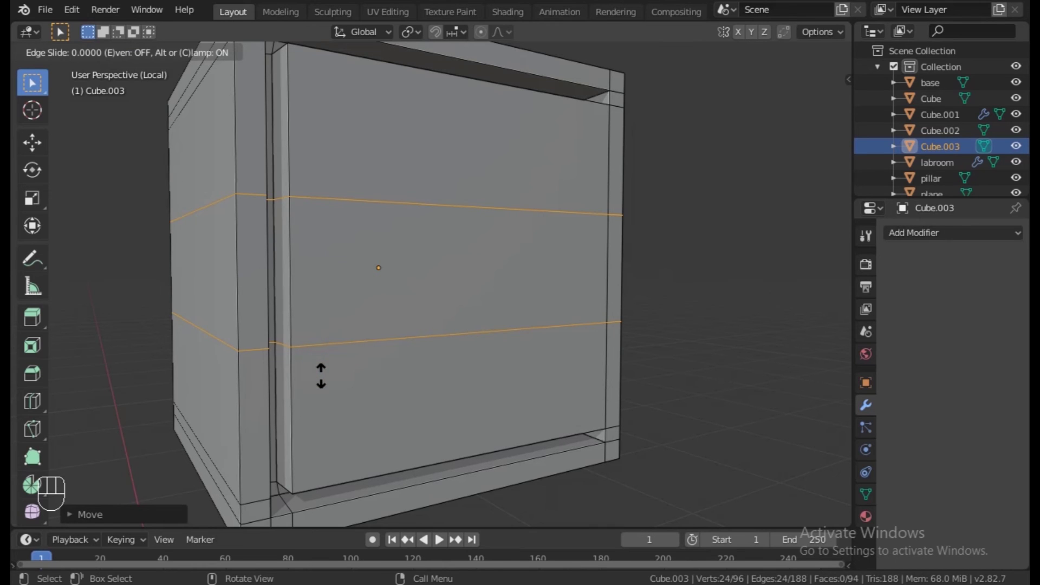
{"action": "key", "text": "g"}
{"action": "key", "text": "z"}
{"action": "left_click", "coordinate": [336, 427]}
Select the upper of the two new horizontal edge loops and edge-slide it down close to the lower one
{"action": "left_click", "coordinate": [420, 427], "text": "alt"}
{"action": "key", "text": "g"}
{"action": "key", "text": "g"}
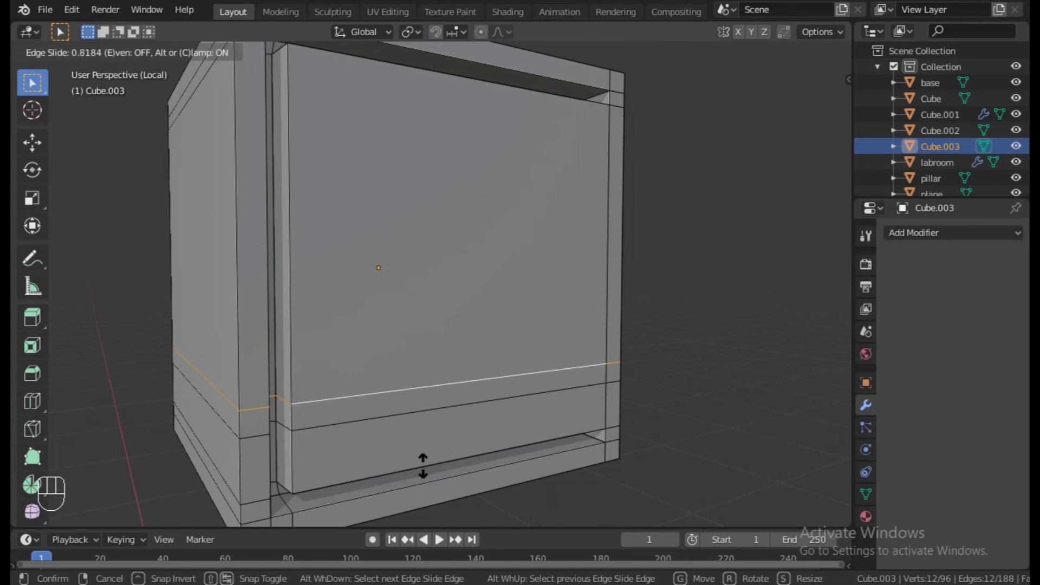
{"action": "left_click", "coordinate": [421, 465]}
Add two vertical loop cuts through the cabinet door, scale them apart, and select the narrow central face between the two lower horizontal loops
{"action": "key", "text": "ctrl+r"}
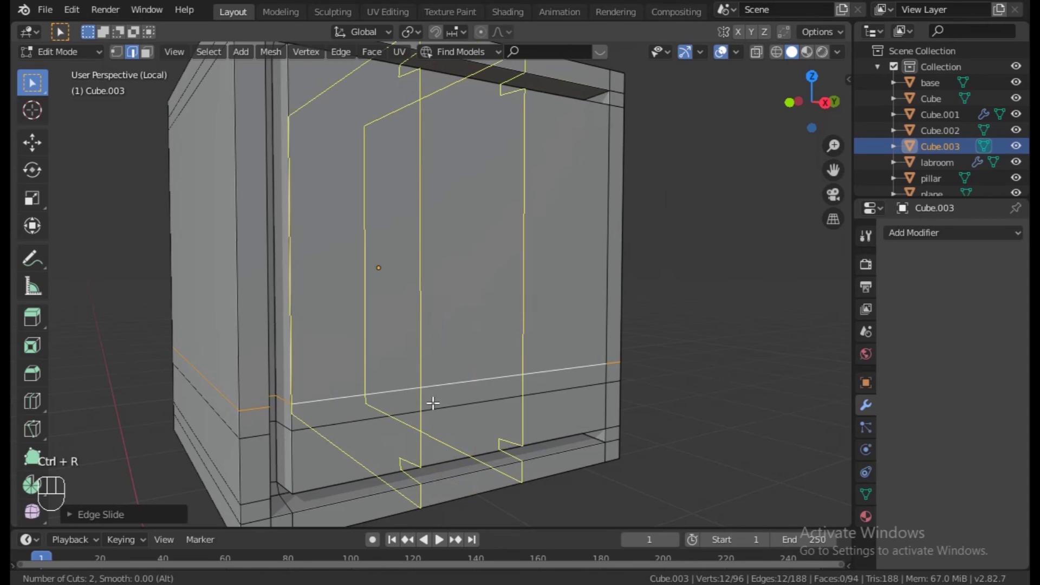
{"action": "left_click", "coordinate": [433, 403]}
{"action": "key", "text": "s"}
{"action": "key", "text": "x"}
{"action": "left_click", "coordinate": [478, 388]}
{"action": "left_click", "coordinate": [478, 388]}
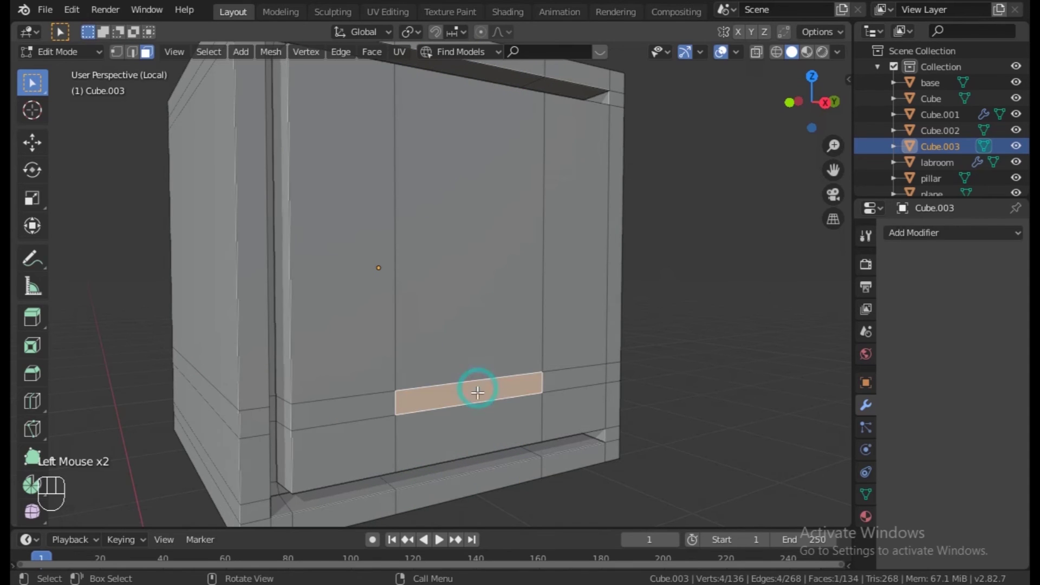
Inset the selected narrow face, push it inward along X to form a handle slot, and return to Object Mode
{"action": "key", "text": "i"}
{"action": "left_click", "coordinate": [546, 439]}
{"action": "middle_click_drag", "start_coordinate": [546, 437], "coordinate": [571, 405]}
{"action": "key", "text": "g"}
{"action": "key", "text": "x"}
{"action": "left_click", "coordinate": [585, 439]}
{"action": "key", "text": "Tab"}
{"action": "middle_click_drag", "start_coordinate": [651, 427], "coordinate": [566, 414]}
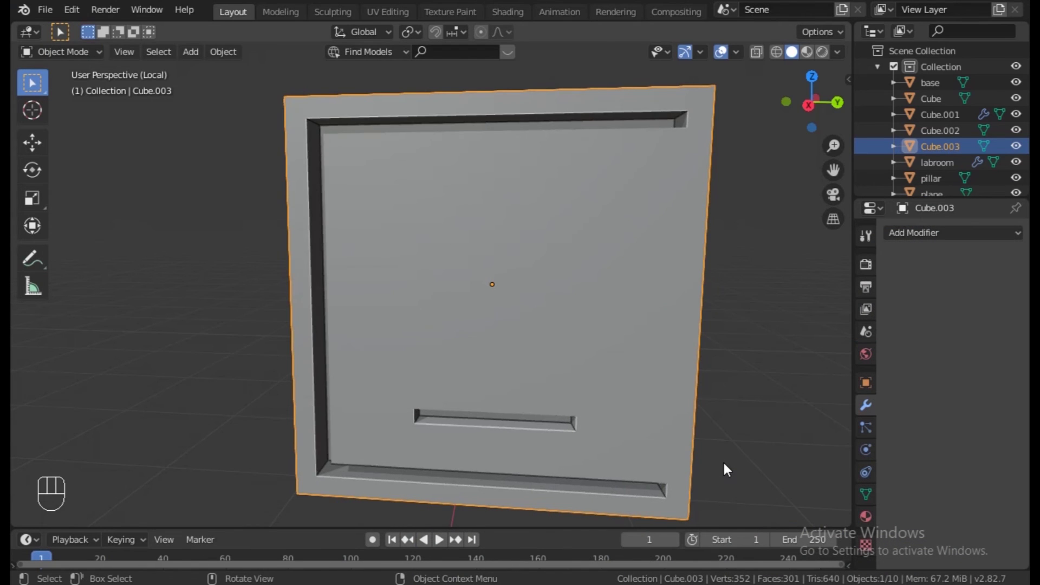
Leave local view and add an Array modifier to the wall cabinet
{"action": "key", "text": "KP_Divide"}
{"action": "scroll", "coordinate": [322, 357], "scroll_direction": "down", "scroll_amount": 4}
{"action": "scroll", "coordinate": [195, 383], "scroll_direction": "down", "scroll_amount": 3}
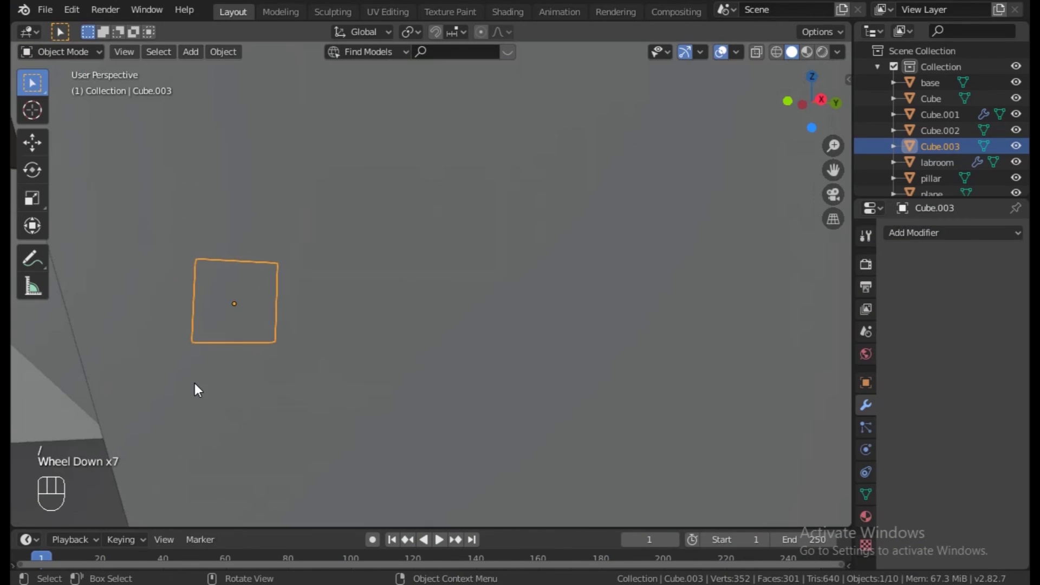
{"action": "middle_click_drag", "start_coordinate": [191, 390], "coordinate": [226, 383]}
{"action": "middle_click_drag", "start_coordinate": [285, 365], "coordinate": [242, 375]}
{"action": "double_click", "coordinate": [868, 405]}
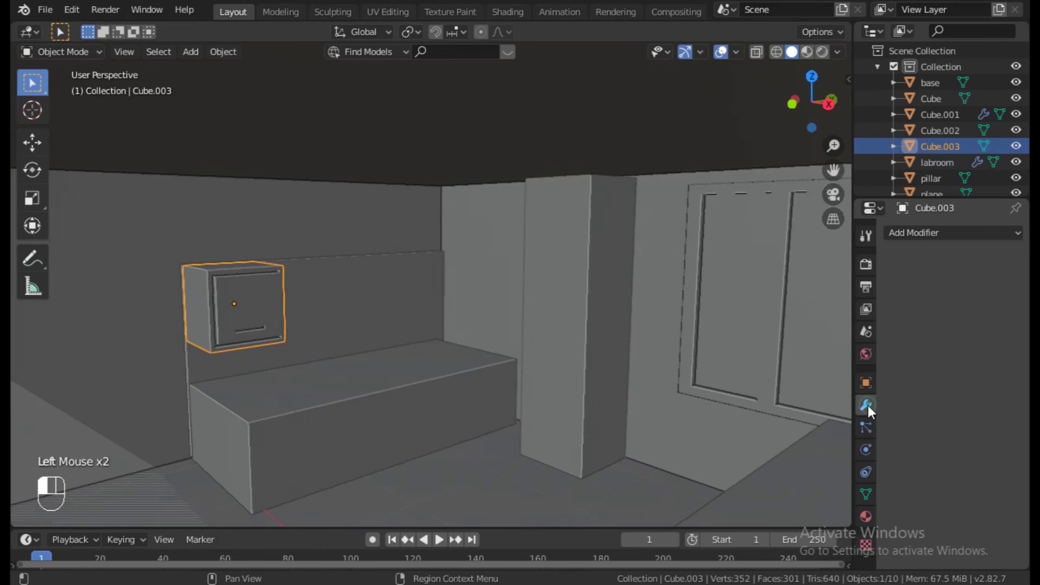
{"action": "left_click", "coordinate": [930, 233]}
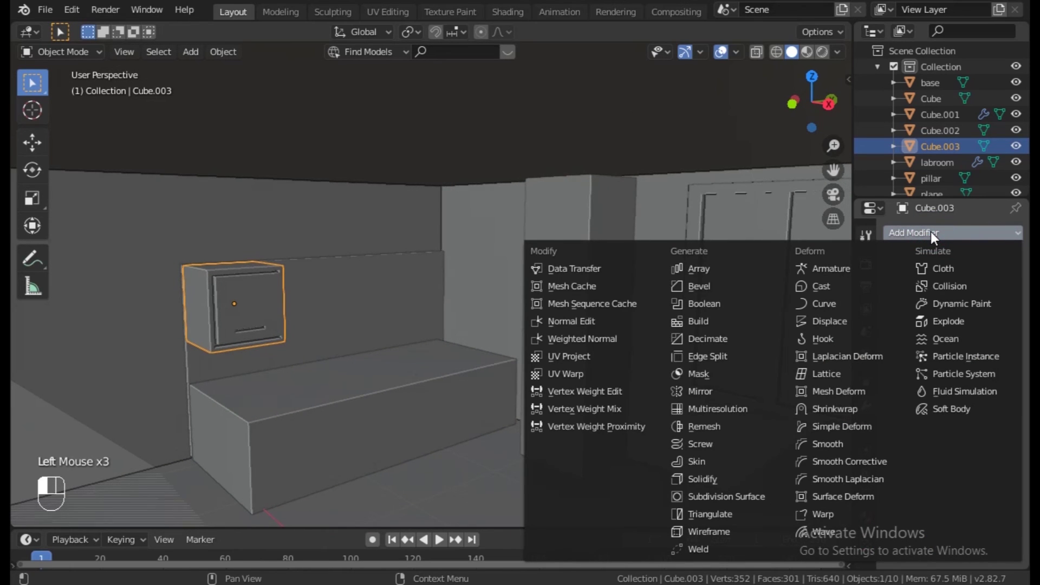
{"action": "left_click", "coordinate": [703, 269]}
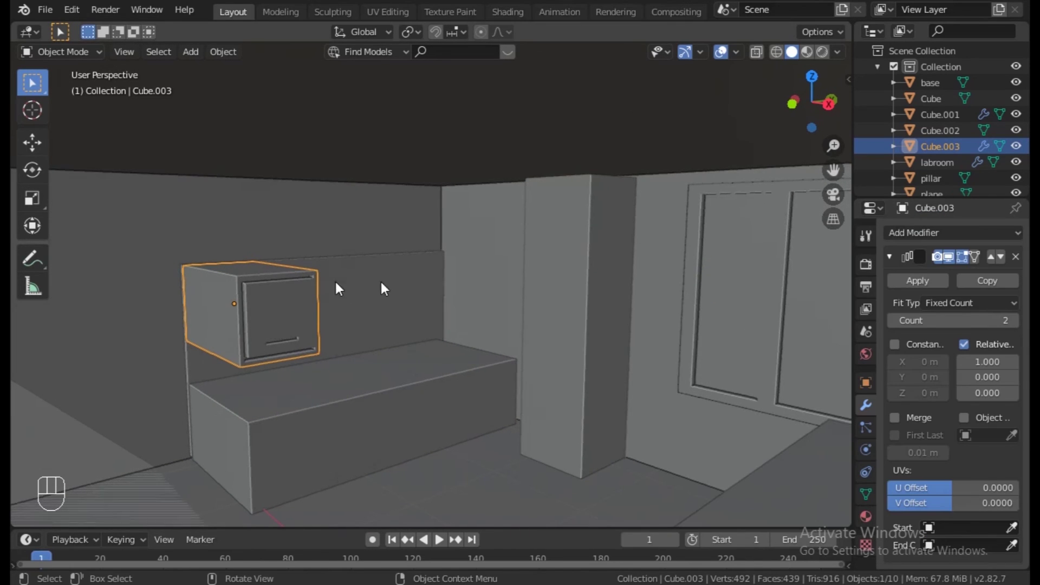
Set the cabinet's array to a count of 3 with relative offset X 0 and Y 1.1, forming a row above the bench
{"action": "left_click_drag", "start_coordinate": [987, 377], "coordinate": [1008, 377]}
{"action": "left_click_drag", "start_coordinate": [1008, 377], "coordinate": [1012, 377]}
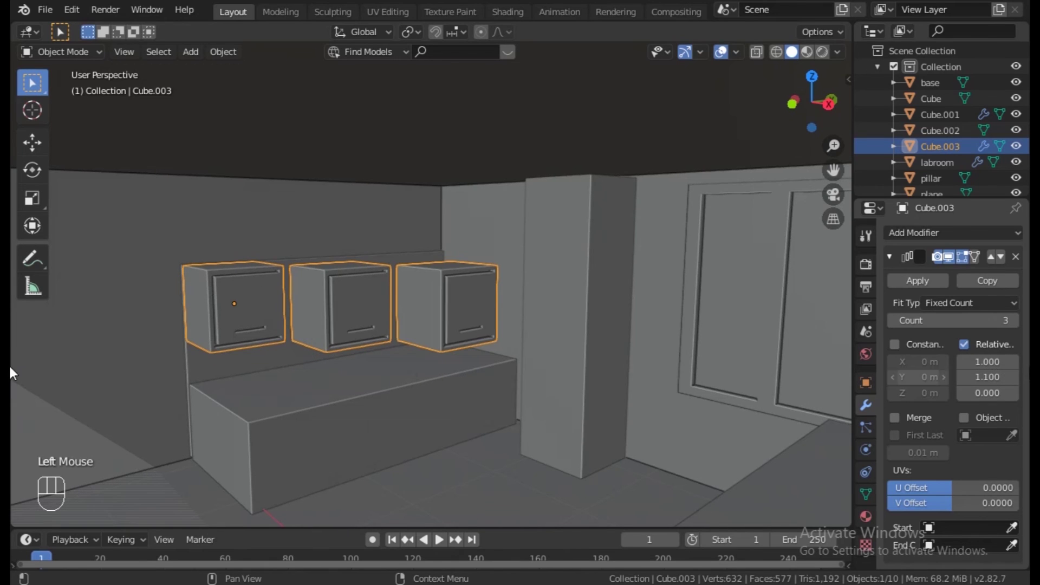
{"action": "left_click", "coordinate": [991, 363]}
{"action": "type", "text": "0"}
{"action": "key", "text": "Return"}
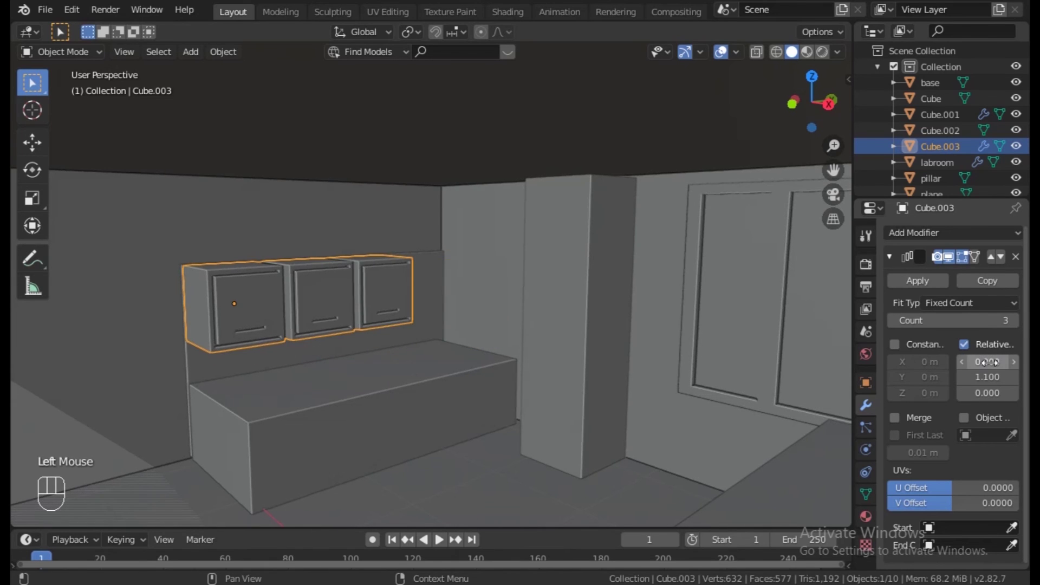
{"action": "middle_click_drag", "start_coordinate": [479, 340], "coordinate": [476, 340]}
{"action": "scroll", "coordinate": [478, 344], "scroll_direction": "up", "scroll_amount": 8}
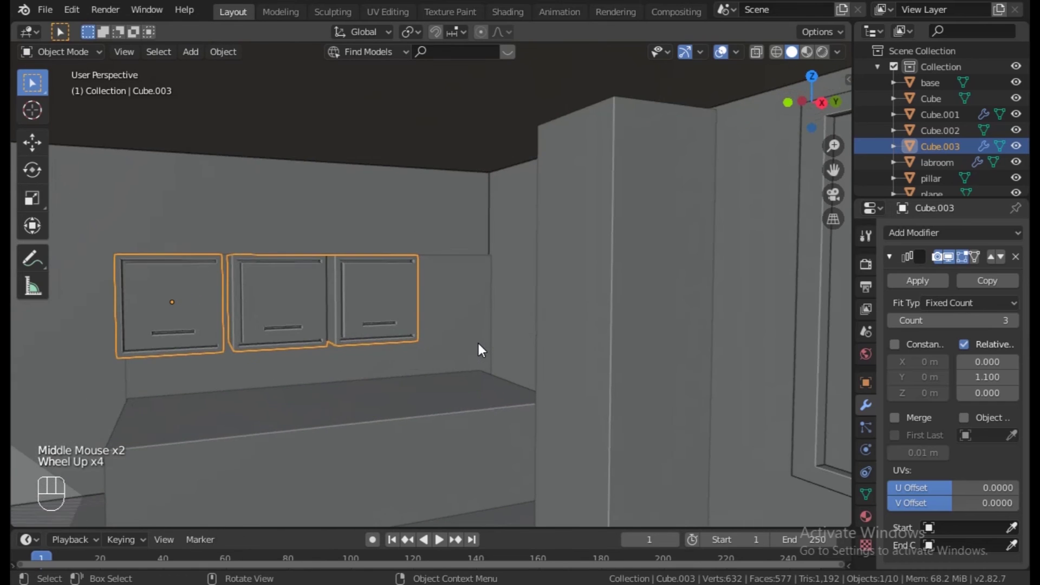
{"action": "scroll", "coordinate": [475, 352], "scroll_direction": "up", "scroll_amount": 1}
{"action": "scroll", "coordinate": [460, 358], "scroll_direction": "down", "scroll_amount": 18}
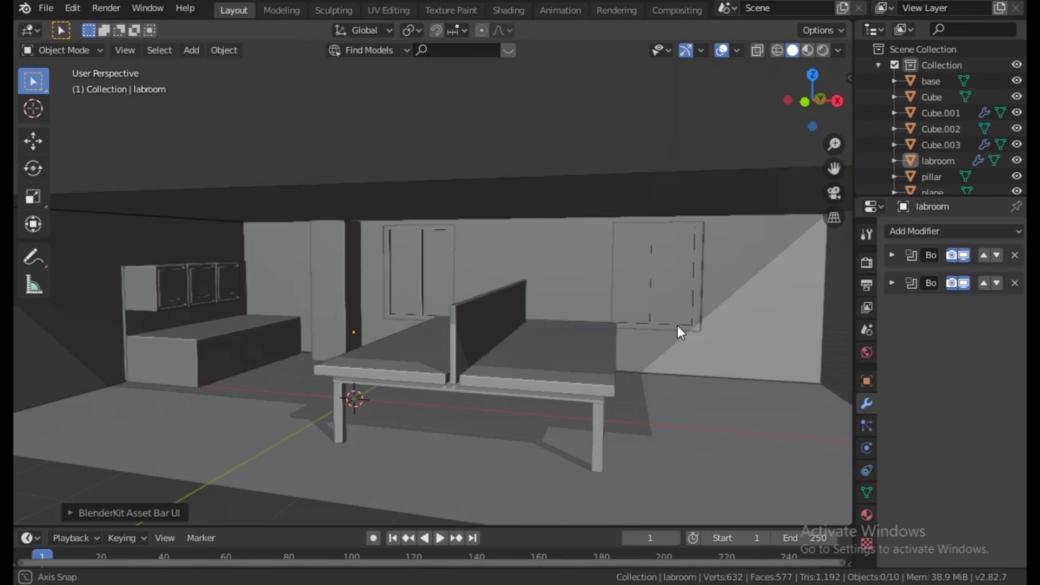
Open the add-on preferences and search the add-ons for "blende"
{"action": "middle_click_drag", "start_coordinate": [678, 326], "coordinate": [758, 331]}
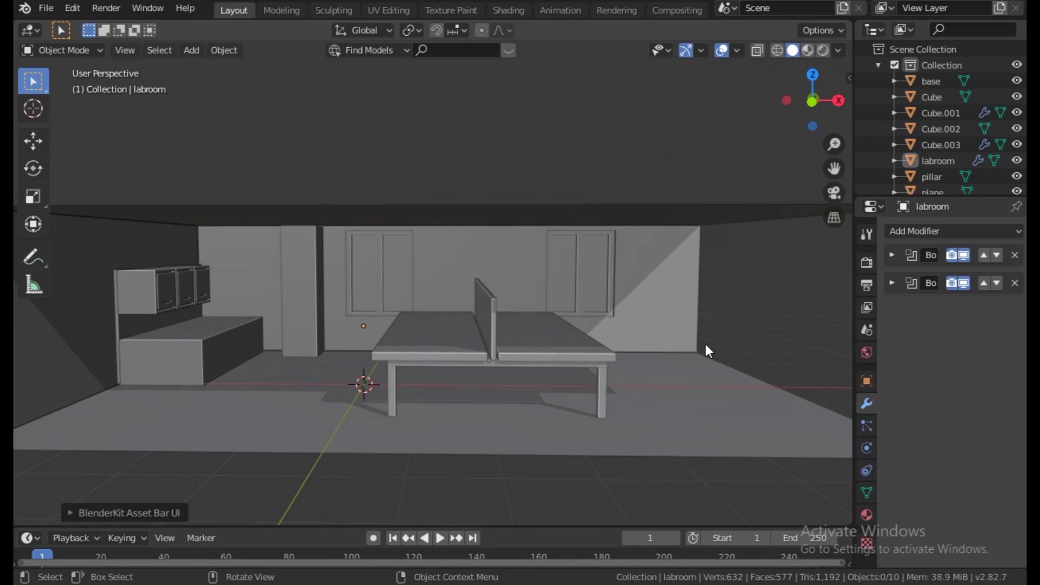
{"action": "left_click", "coordinate": [73, 8]}
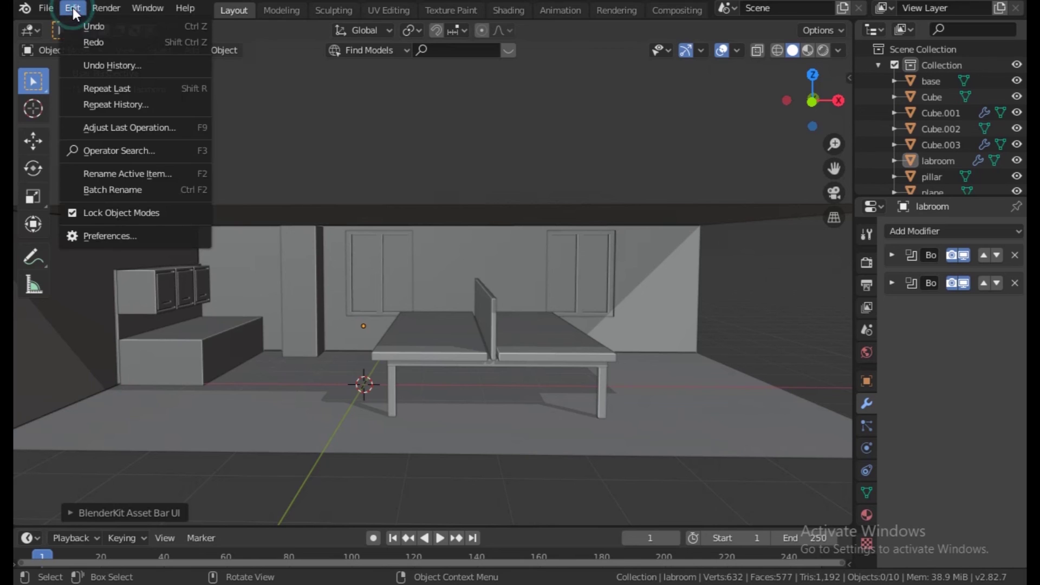
{"action": "left_click", "coordinate": [98, 236]}
{"action": "left_click", "coordinate": [66, 203]}
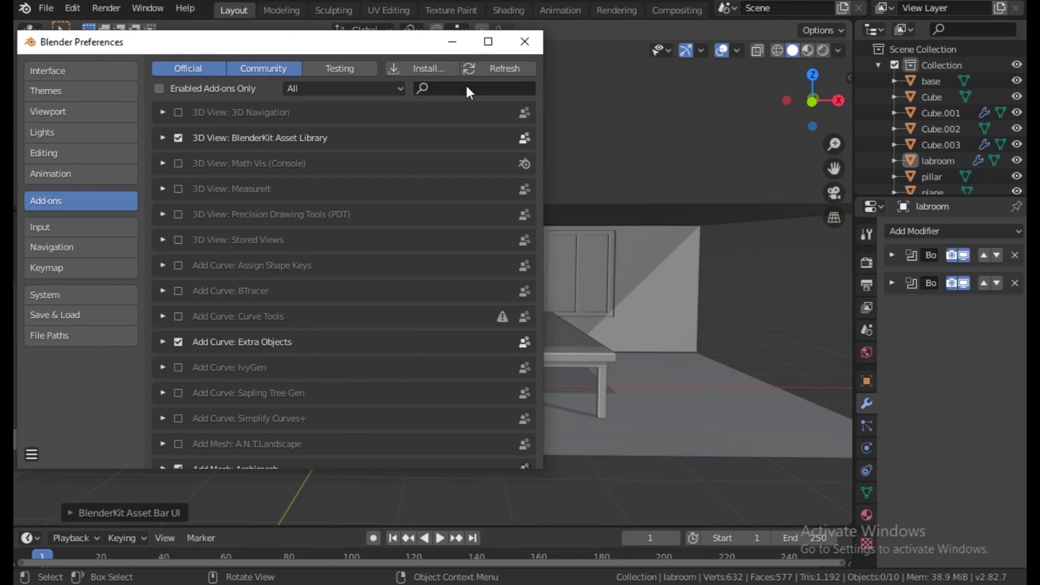
{"action": "left_click", "coordinate": [466, 88]}
{"action": "type", "text": "blende"}
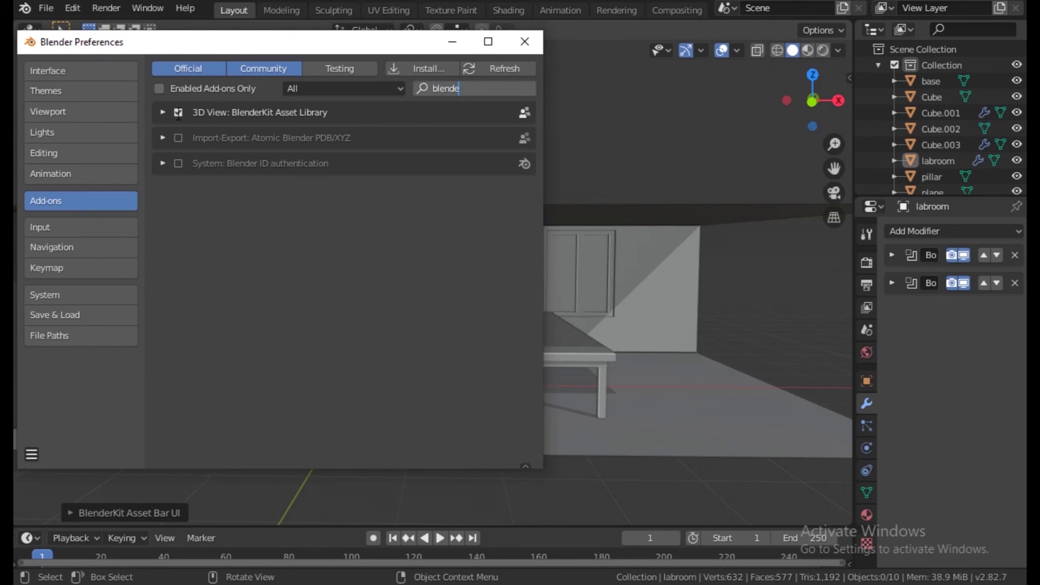
Disable and re-enable the BlenderKit Asset Library add-on, and expand its details and preferences
{"action": "left_click", "coordinate": [178, 112]}
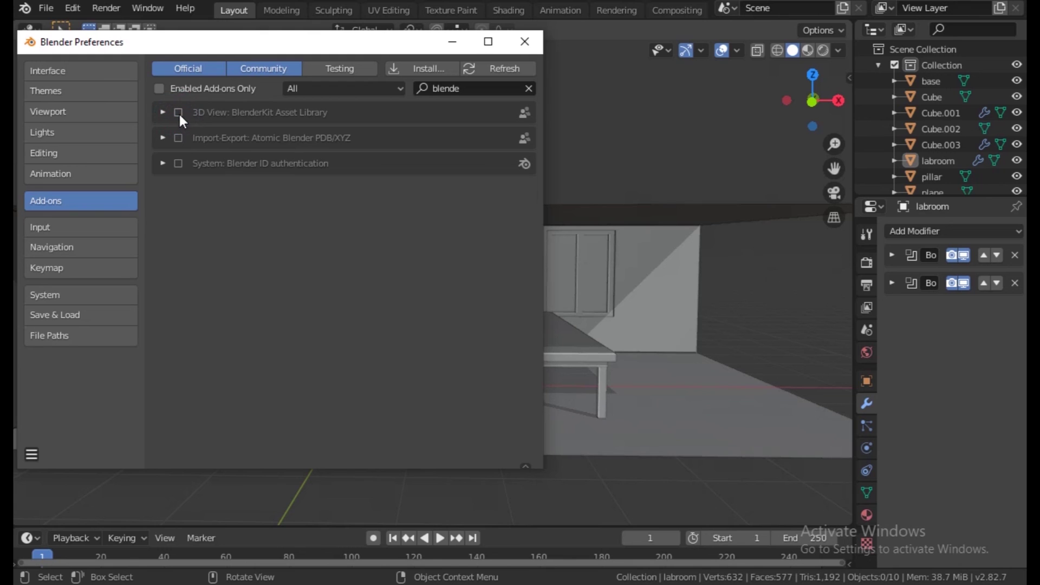
{"action": "left_click", "coordinate": [179, 112]}
{"action": "left_click", "coordinate": [162, 112]}
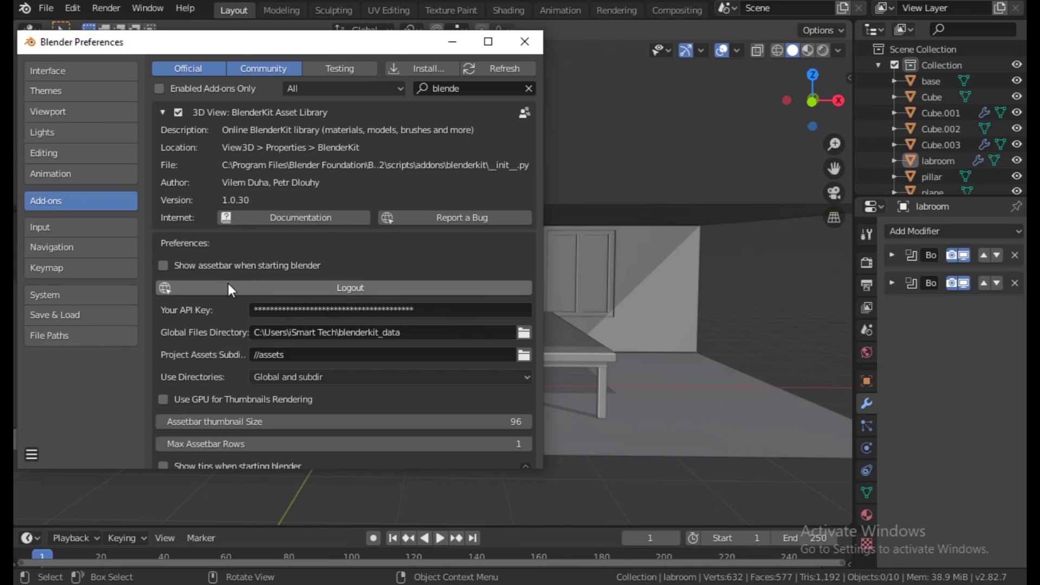
{"action": "left_click", "coordinate": [270, 286]}
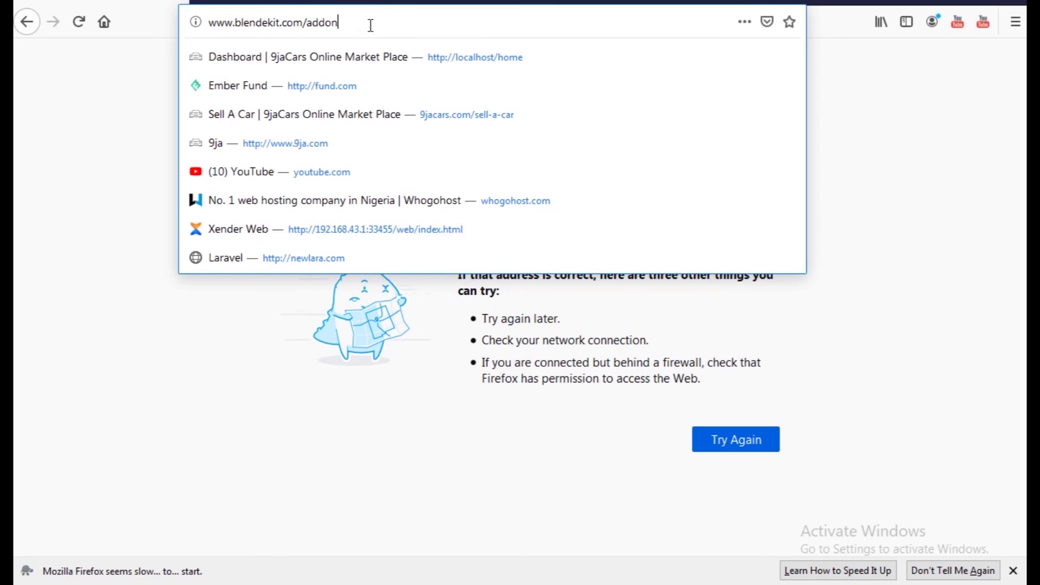
Switch to Firefox and load the add-ons page at blenderkit.com/addons
{"action": "key", "text": "ctrl+a"}
{"action": "type", "text": "blenderkit.co"}
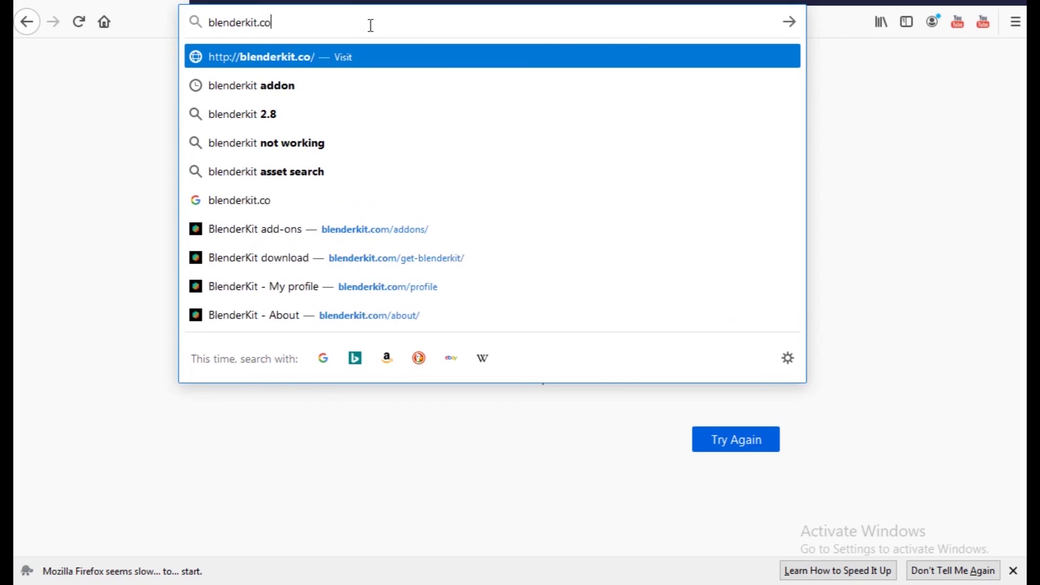
{"action": "type", "text": "m/addo"}
{"action": "key", "text": "Return"}
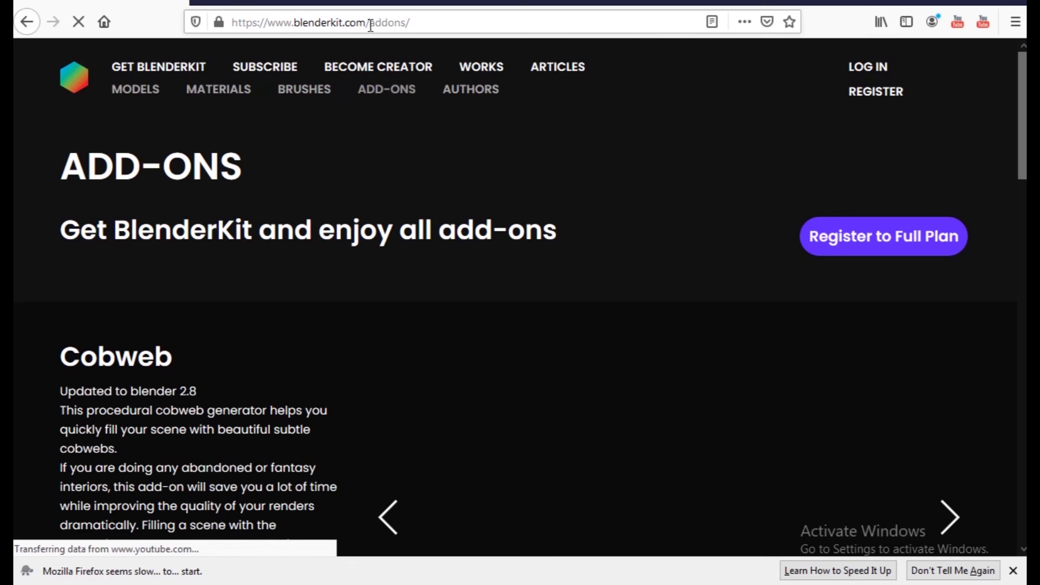
{"action": "mouse_move", "coordinate": [743, 584]}
{"action": "left_click", "coordinate": [801, 510]}
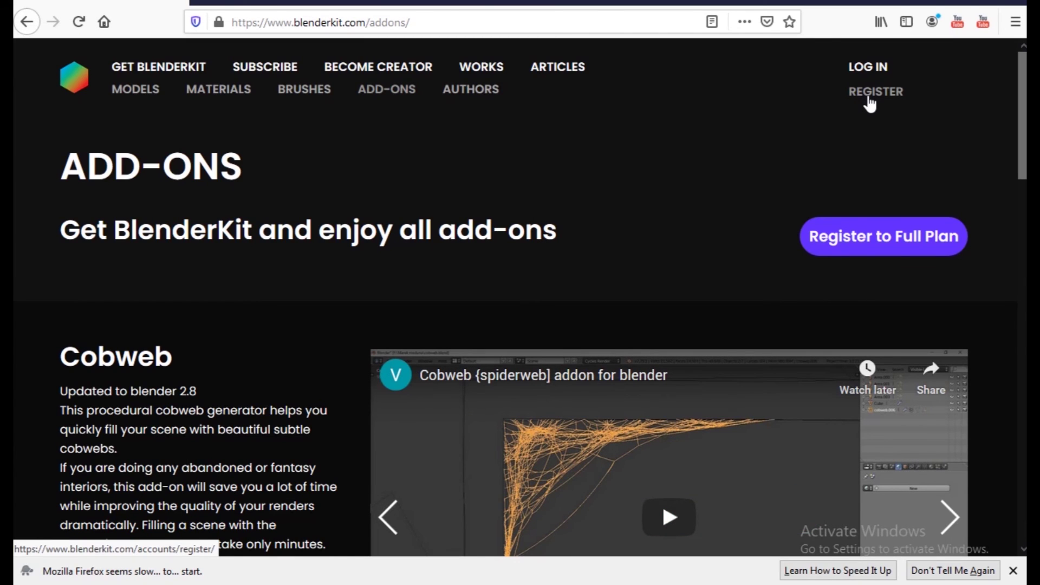
Open the account's profile page on the BlenderKit site and locate the API key there
{"action": "left_click", "coordinate": [868, 93]}
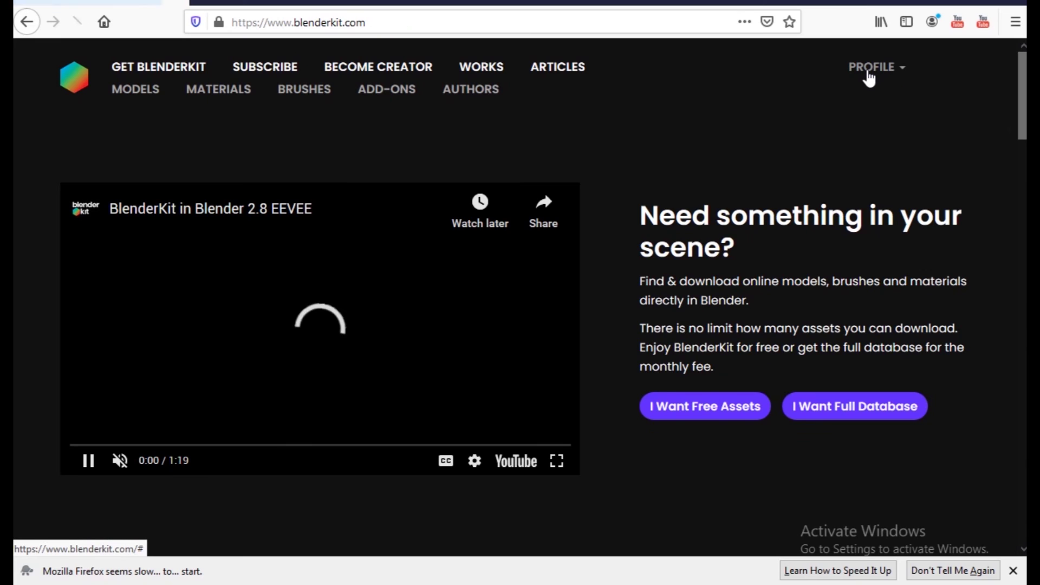
{"action": "left_click", "coordinate": [868, 78]}
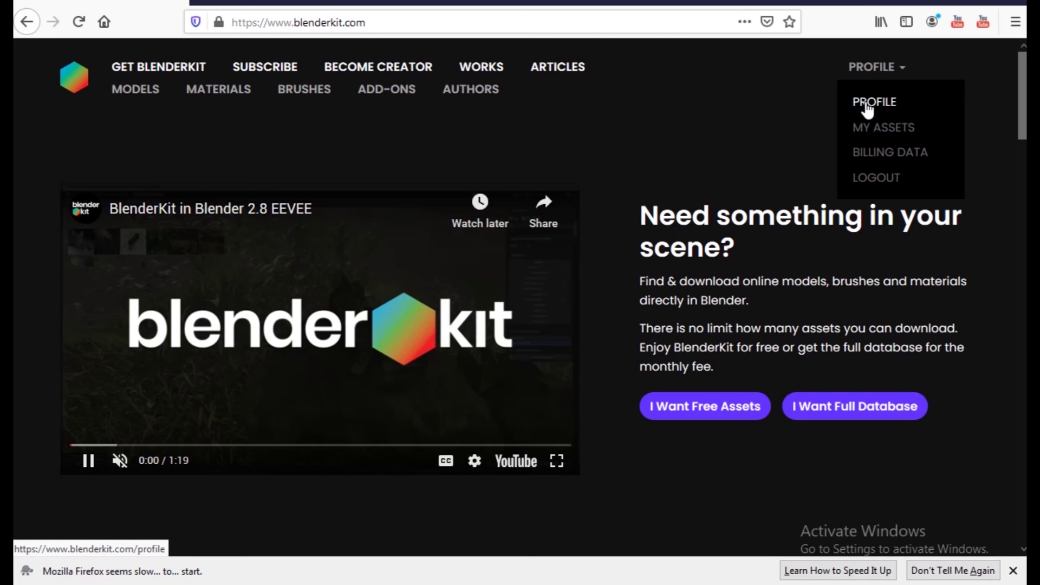
{"action": "left_click", "coordinate": [867, 106]}
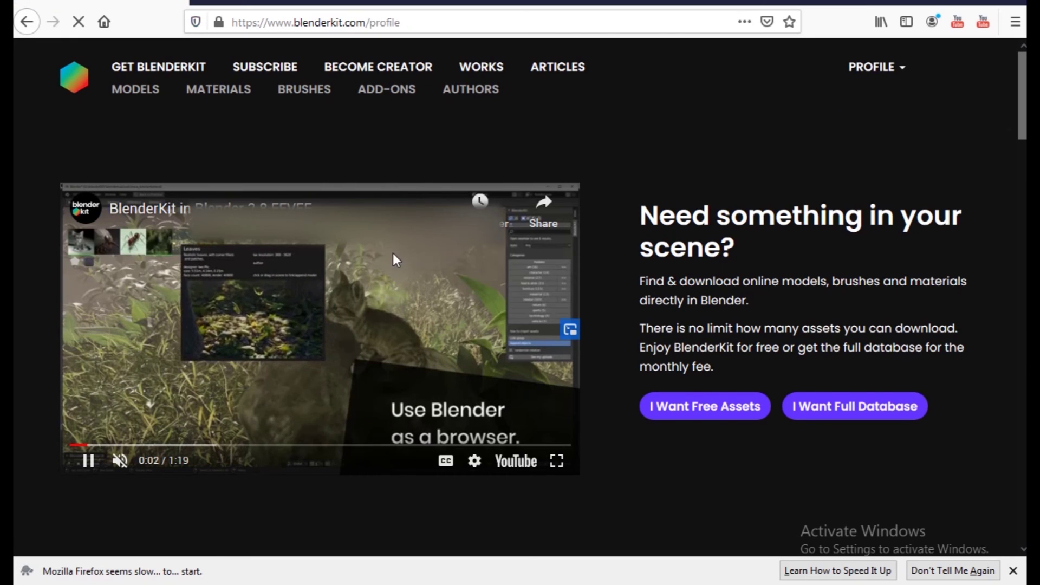
{"action": "left_click_drag", "start_coordinate": [60, 234], "coordinate": [110, 236]}
{"action": "left_click", "coordinate": [132, 237]}
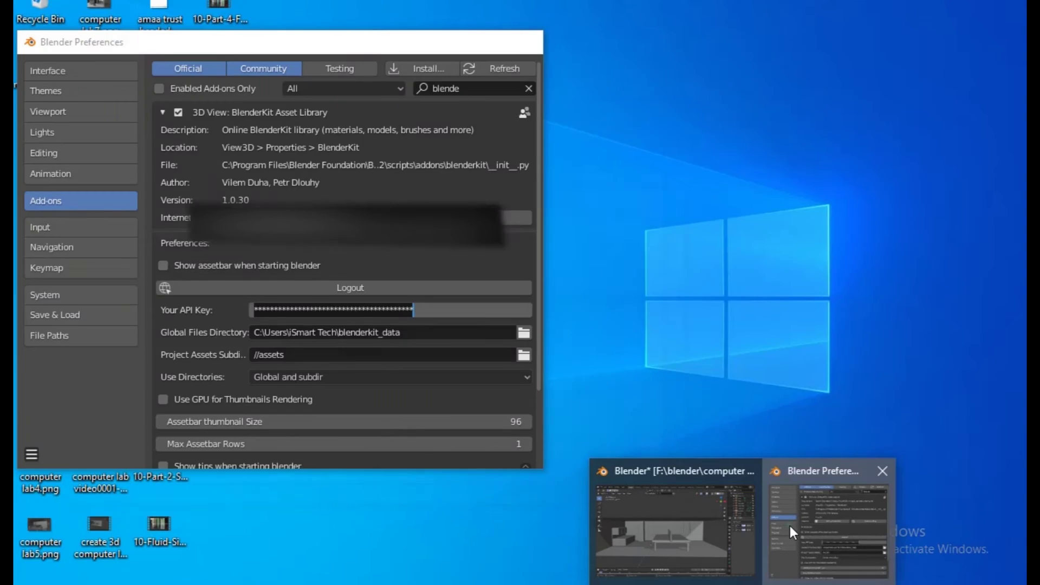
Switch back to Blender Preferences and open BlenderKit's API key field for editing
{"action": "left_click", "coordinate": [841, 510]}
{"action": "left_click", "coordinate": [384, 303]}
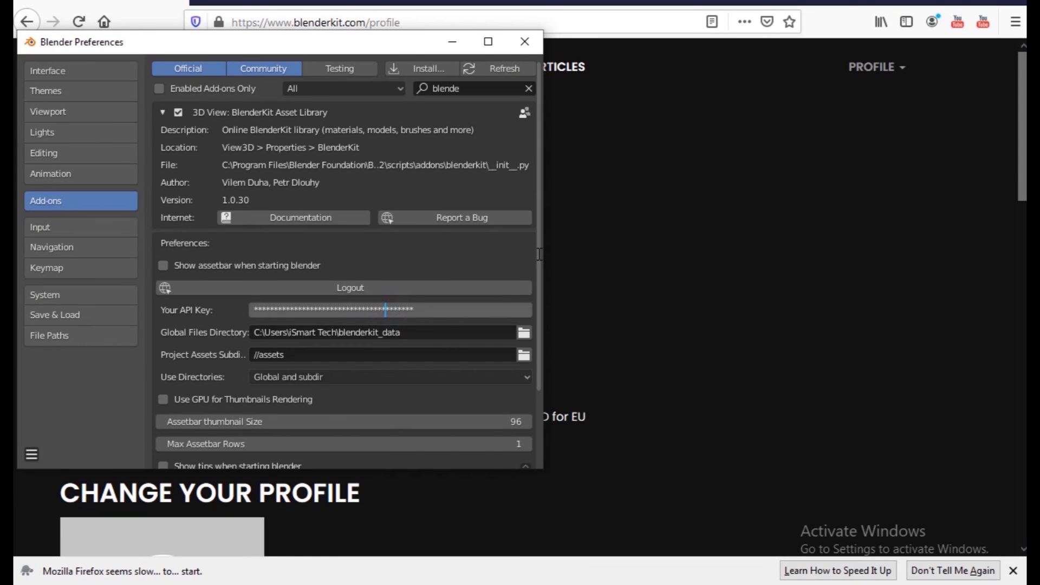
{"action": "left_click_drag", "start_coordinate": [540, 261], "coordinate": [531, 286]}
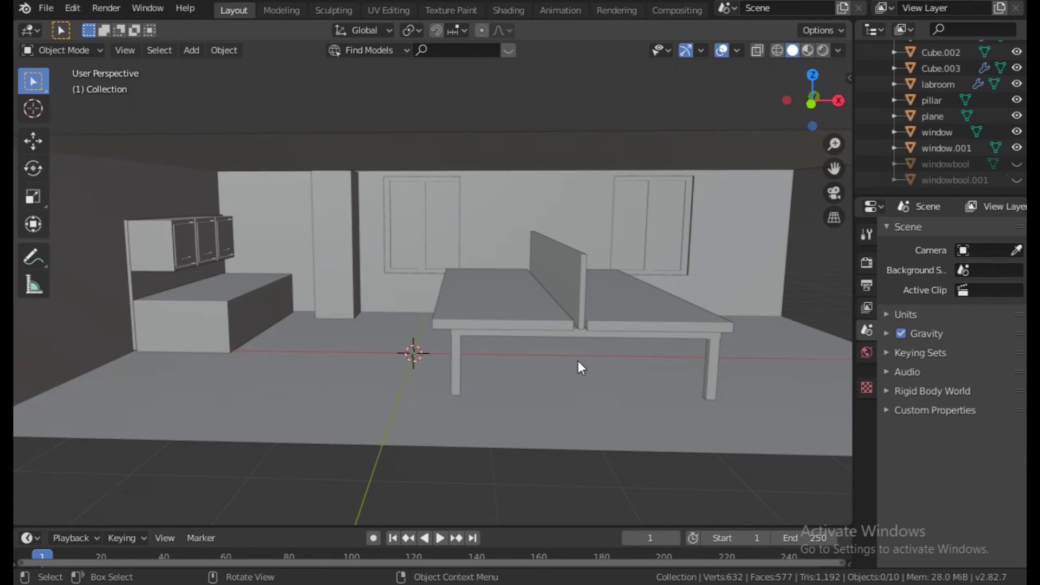
Open the BlenderKit section of the viewport sidebar and search its models for "chair"
{"action": "left_click", "coordinate": [578, 361]}
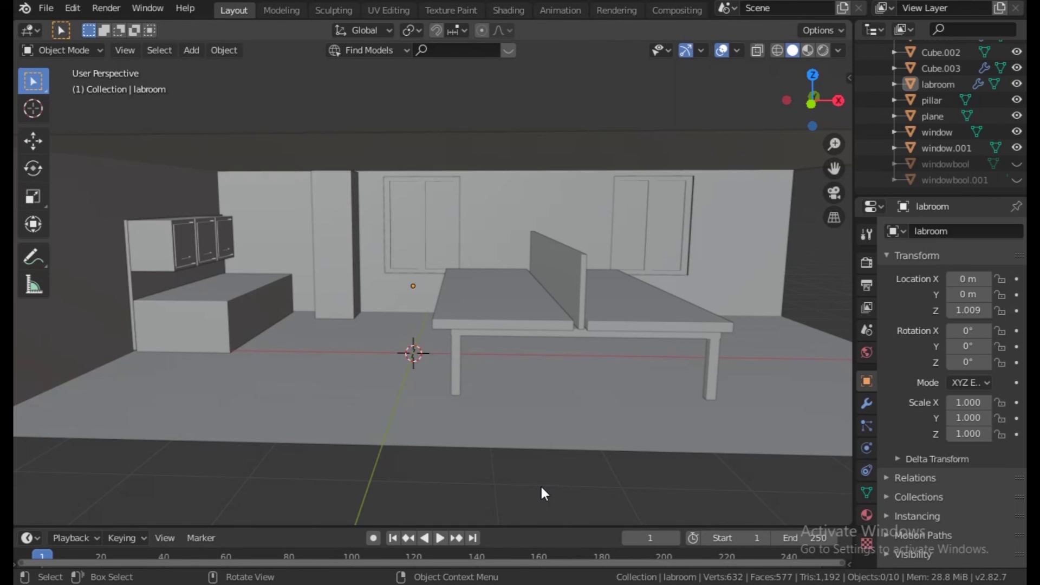
{"action": "key", "text": "n"}
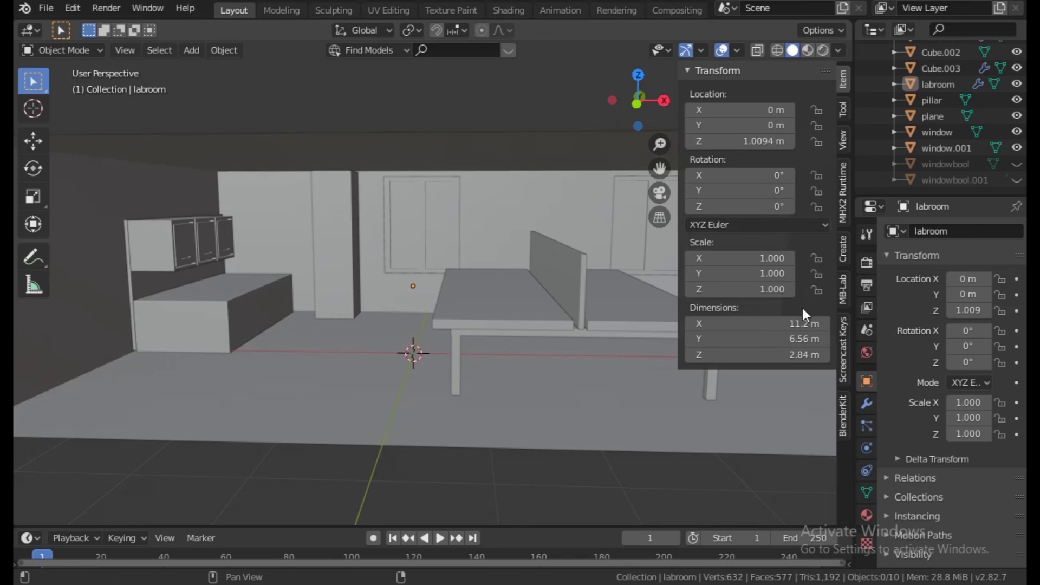
{"action": "left_click", "coordinate": [843, 425]}
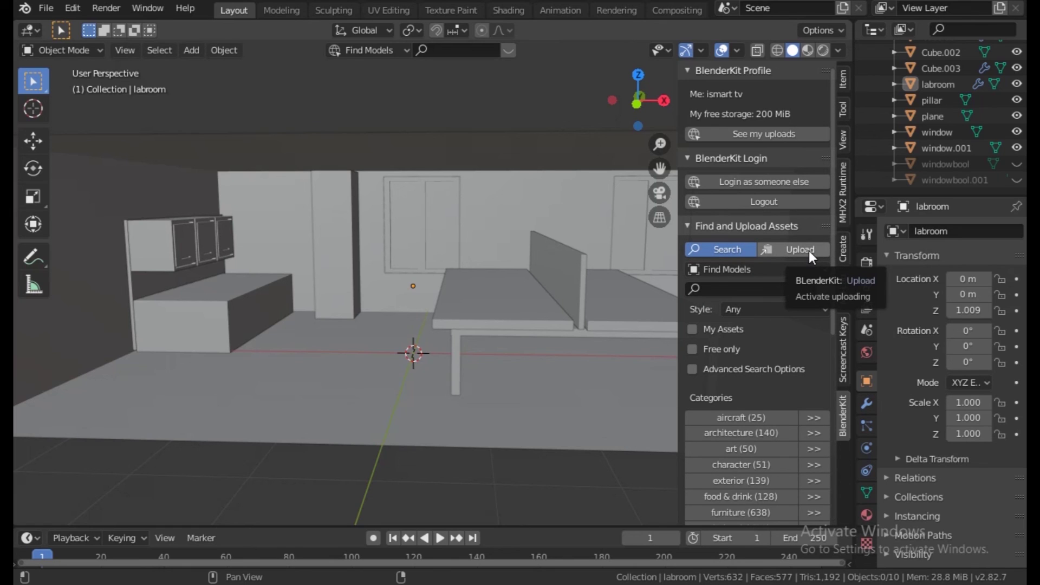
{"action": "key", "text": "Return"}
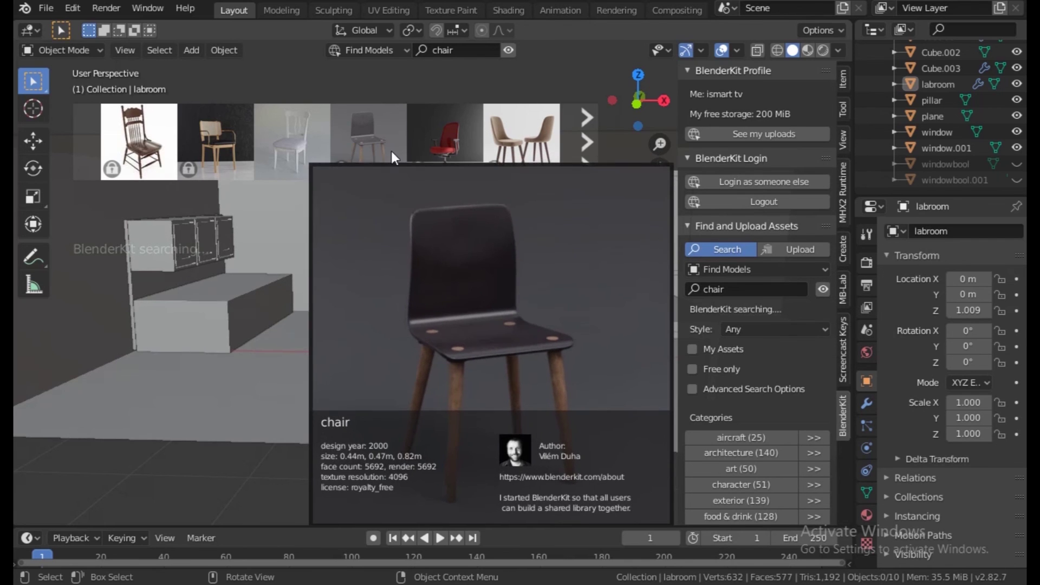
{"action": "mouse_move", "coordinate": [436, 146]}
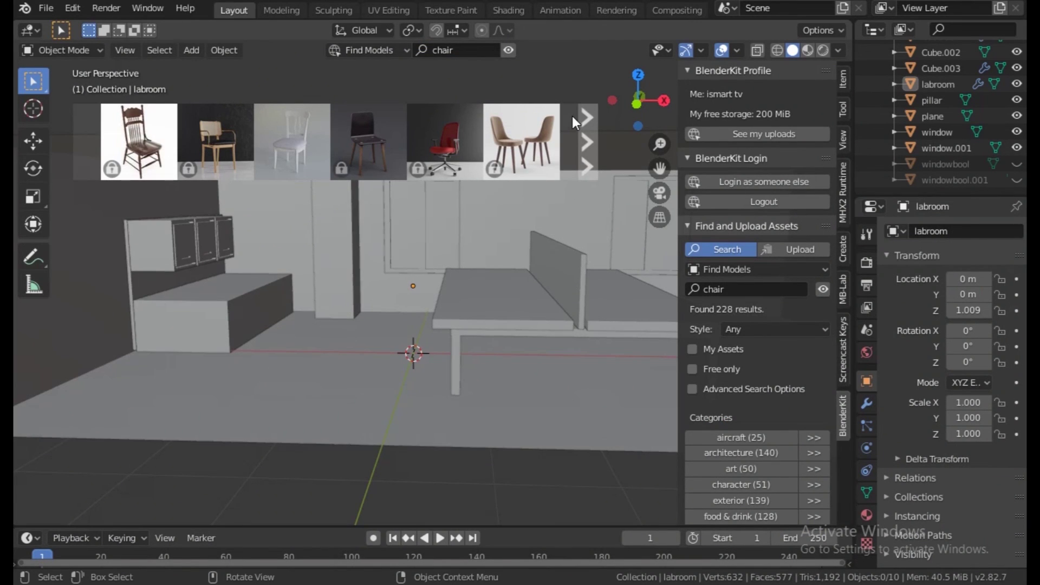
Browse further through the chair search results and examine the previews and details of individual chairs
{"action": "left_click", "coordinate": [583, 115]}
{"action": "left_click", "coordinate": [584, 113]}
{"action": "left_click", "coordinate": [584, 113]}
{"action": "left_click", "coordinate": [584, 114]}
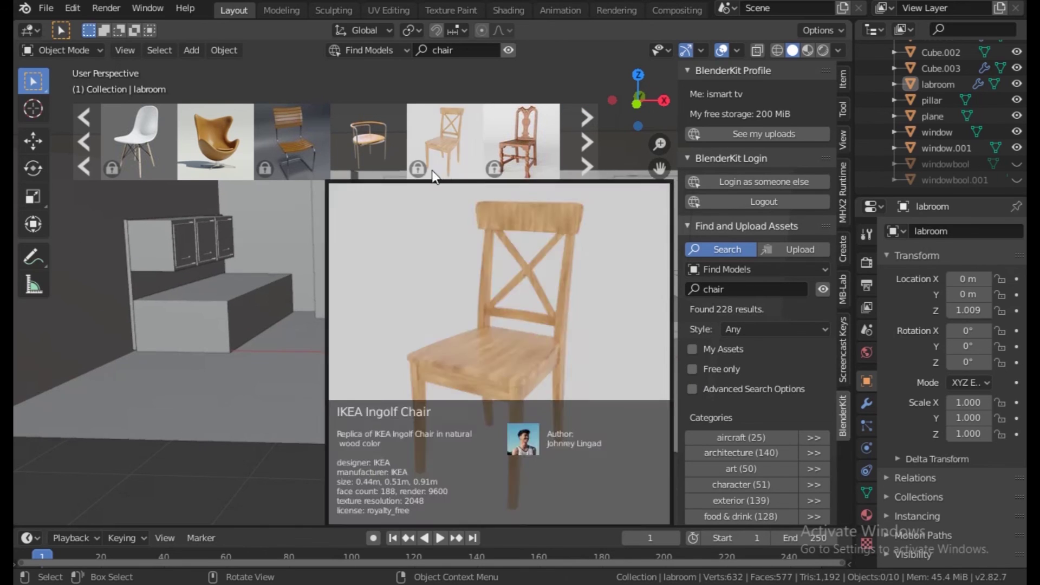
{"action": "mouse_move", "coordinate": [263, 167]}
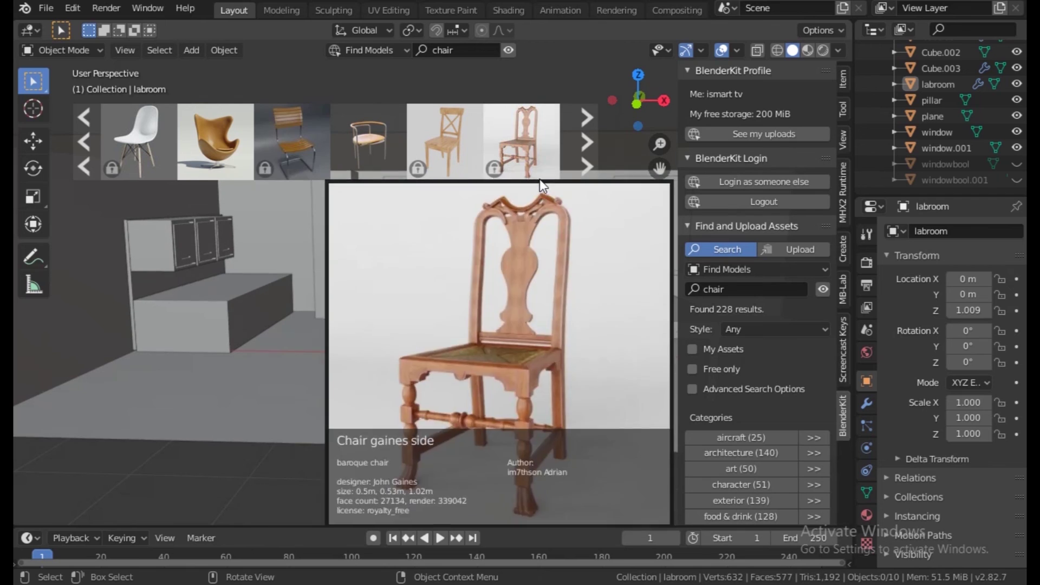
{"action": "mouse_move", "coordinate": [497, 175]}
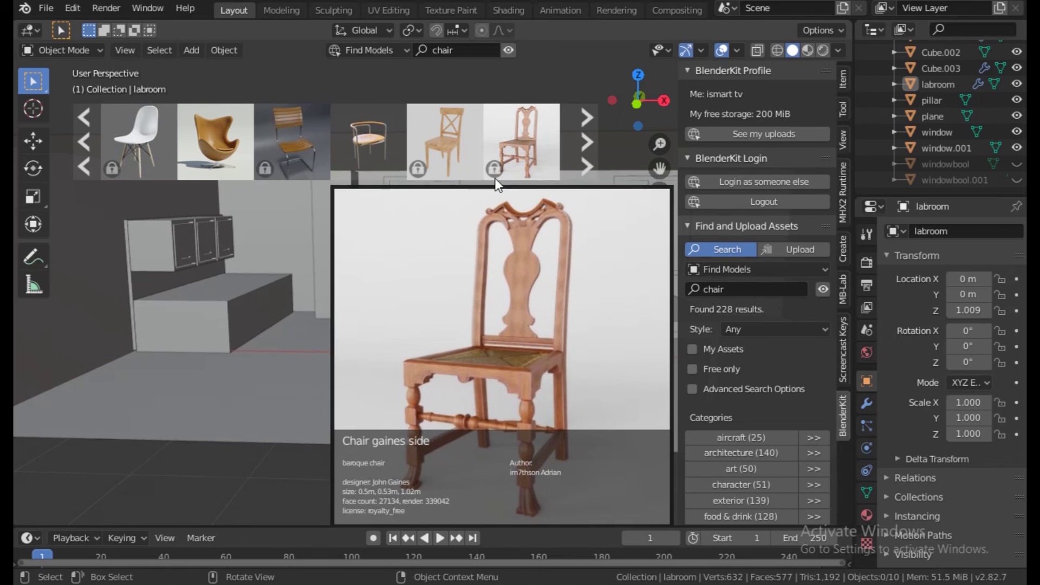
Limit the chair search to free models and place the teal Office chair at the scene origin beside the table
{"action": "left_click", "coordinate": [692, 371]}
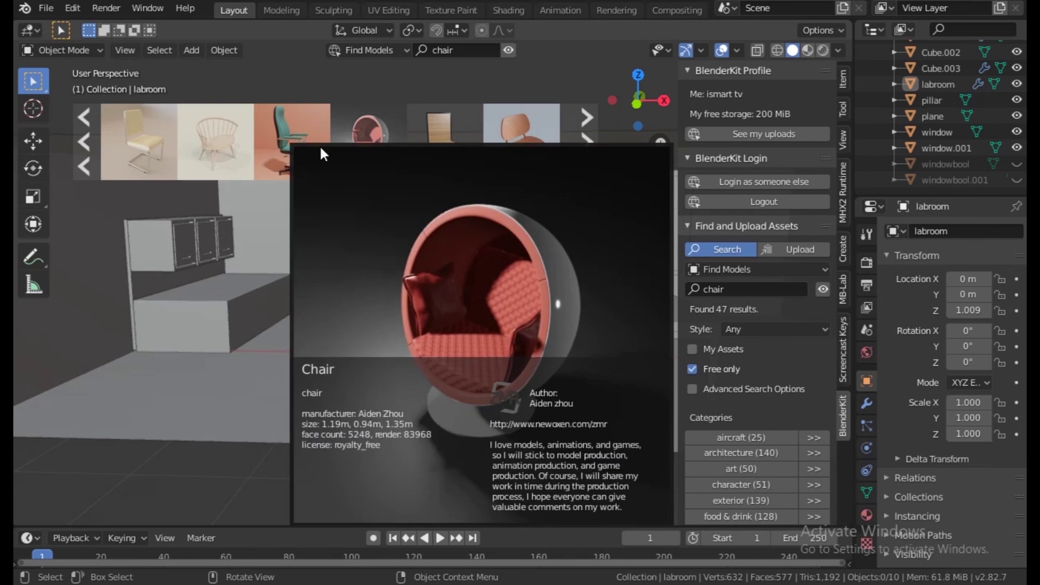
{"action": "mouse_move", "coordinate": [298, 140]}
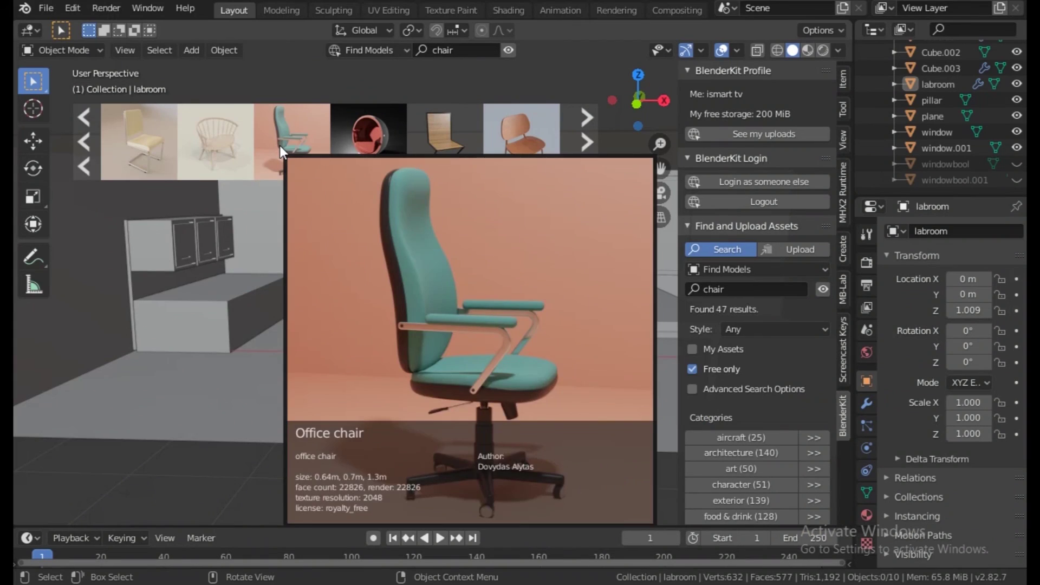
{"action": "left_click_drag", "start_coordinate": [280, 145], "coordinate": [432, 336]}
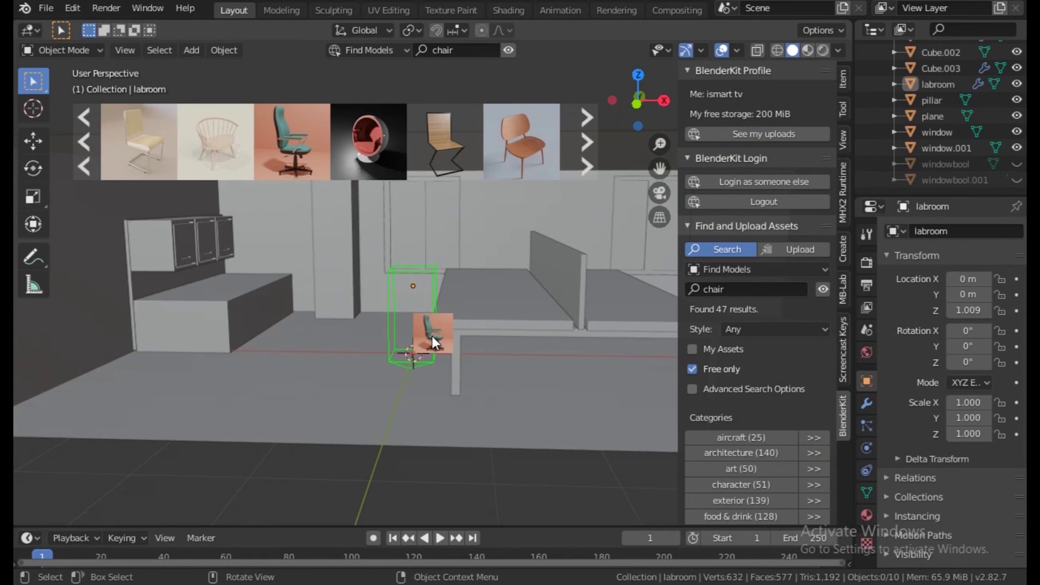
Select the placed office chair and bring its linked BlenderKit model into the scene for editing
{"action": "scroll", "coordinate": [762, 409], "scroll_direction": "down", "scroll_amount": 10}
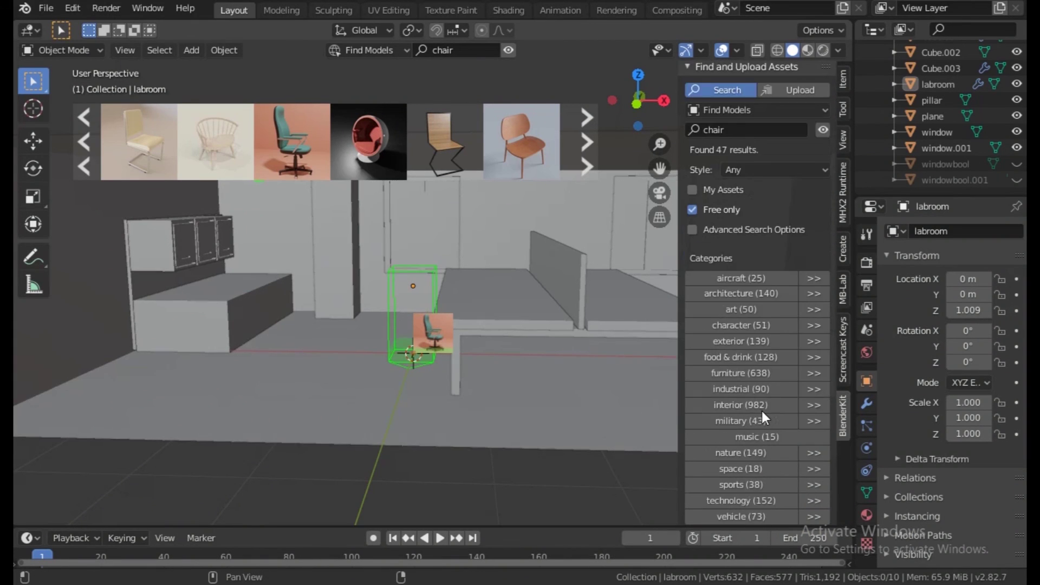
{"action": "scroll", "coordinate": [762, 417], "scroll_direction": "down", "scroll_amount": 5}
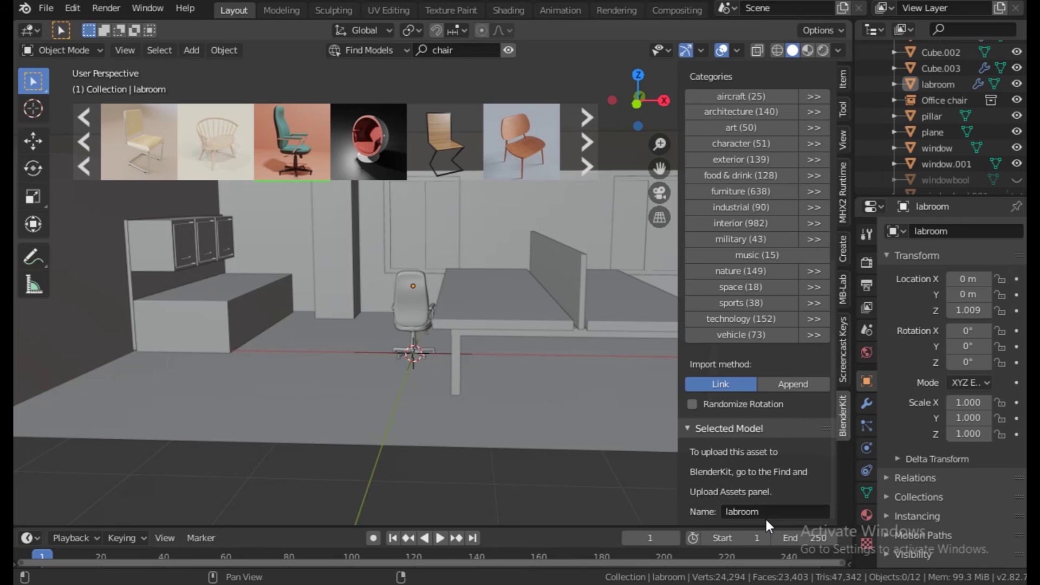
{"action": "scroll", "coordinate": [410, 349], "scroll_direction": "up", "scroll_amount": 4}
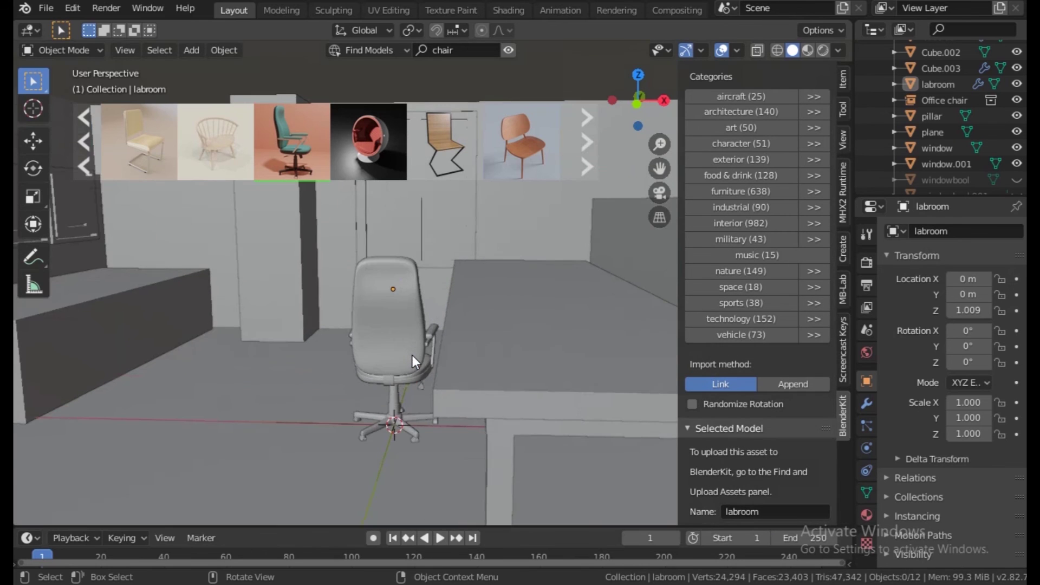
{"action": "scroll", "coordinate": [411, 357], "scroll_direction": "up", "scroll_amount": 1}
{"action": "left_click", "coordinate": [411, 356]}
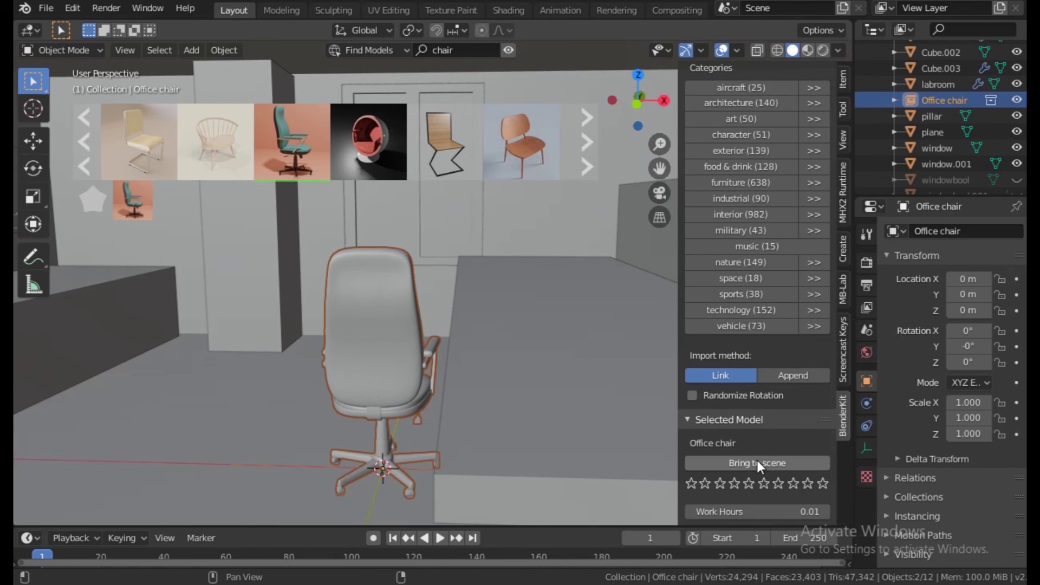
{"action": "left_click", "coordinate": [755, 463]}
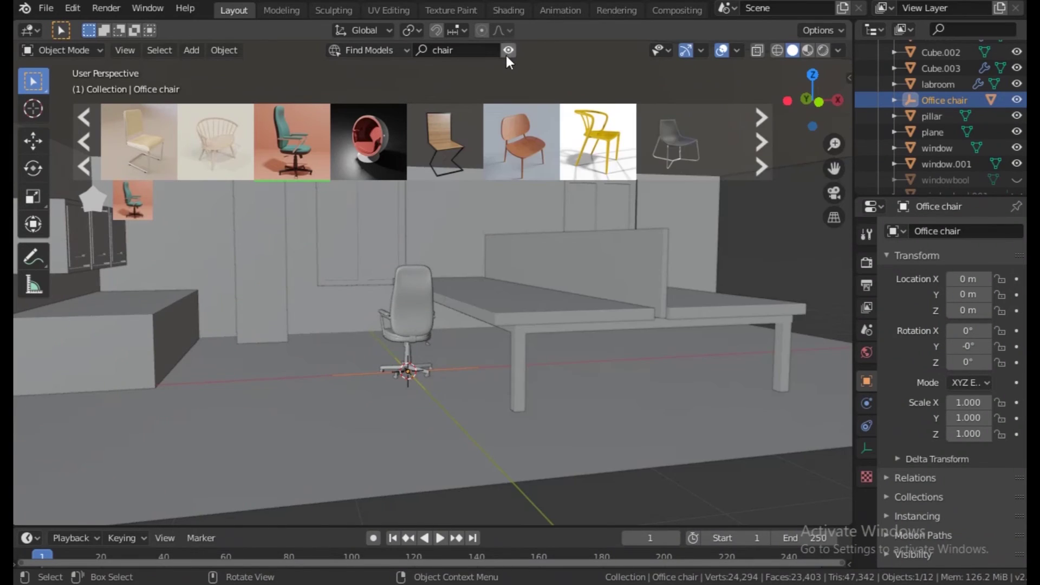
Hide the asset search results and rotate the office chair -90° about Z
{"action": "left_click", "coordinate": [508, 50]}
{"action": "key", "text": "r"}
{"action": "key", "text": "z"}
{"action": "type", "text": "-90"}
{"action": "key", "text": "Return"}
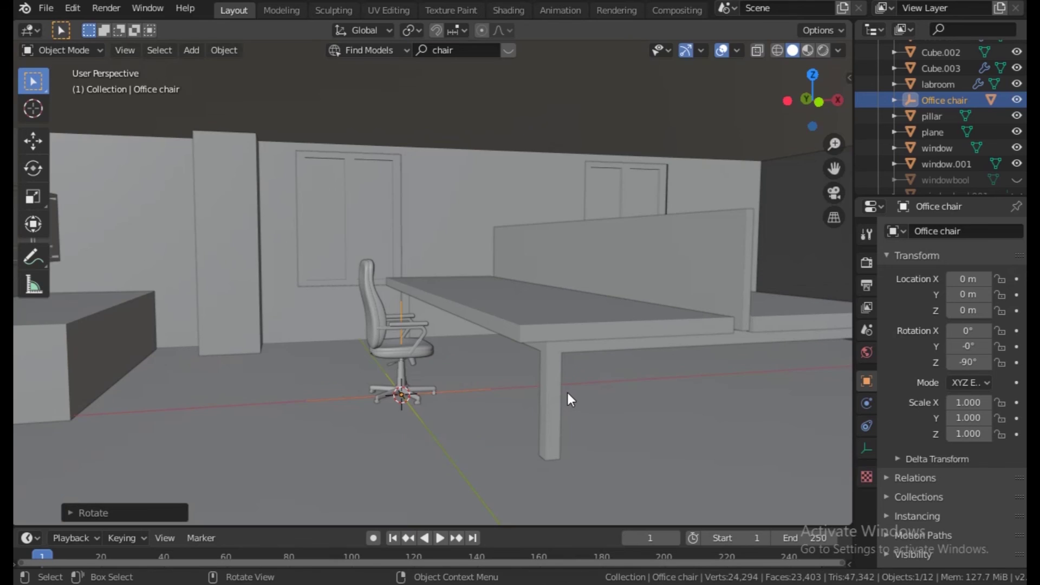
Move the office chair along Y to about 2.65 m, next to the far end of the table
{"action": "key", "text": "g"}
{"action": "key", "text": "x"}
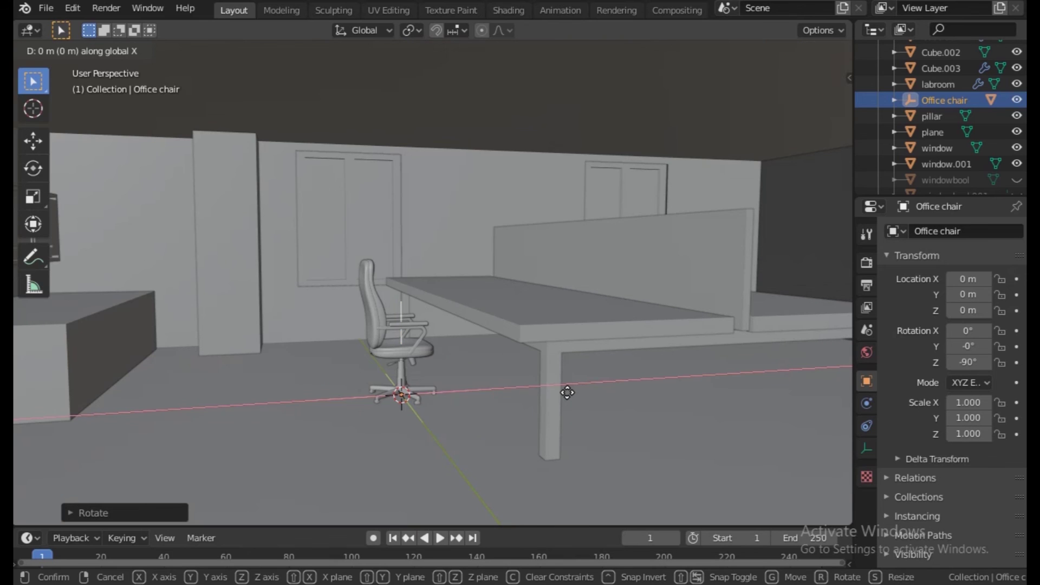
{"action": "key", "text": "y"}
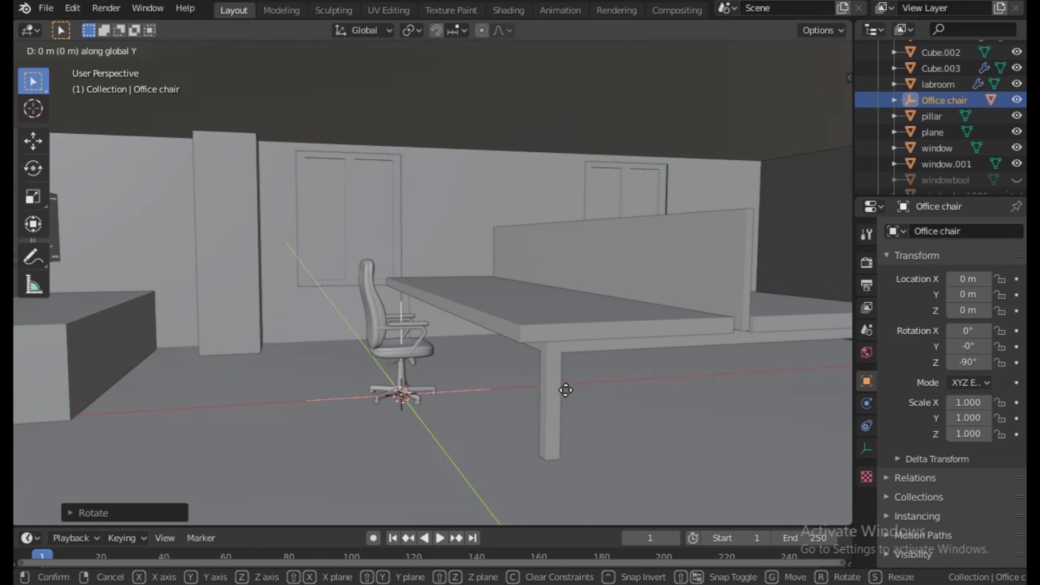
{"action": "left_click", "coordinate": [535, 340]}
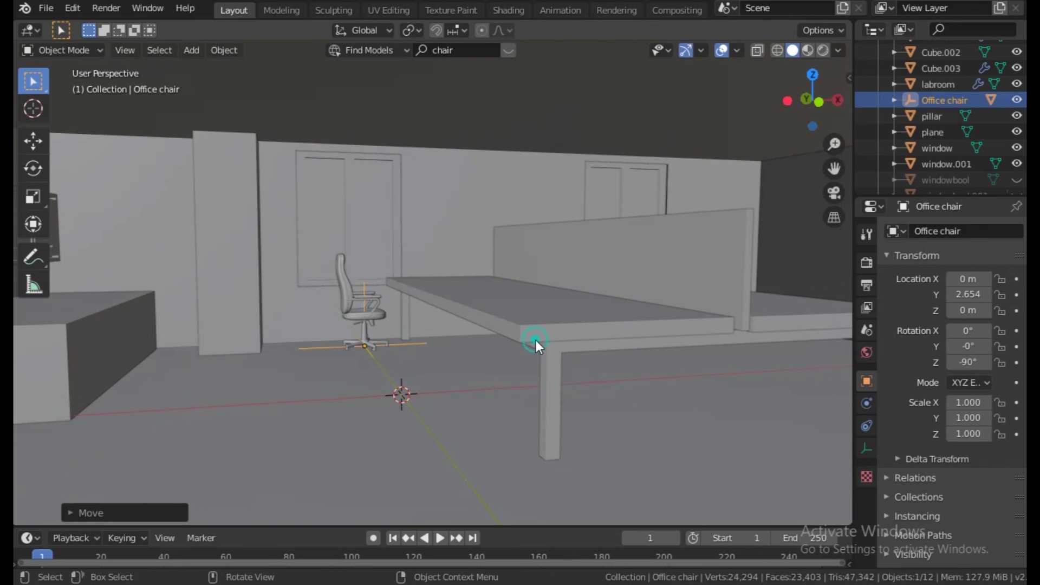
{"action": "scroll", "coordinate": [496, 376], "scroll_direction": "up", "scroll_amount": 5}
{"action": "key", "text": "s"}
{"action": "key", "text": "x"}
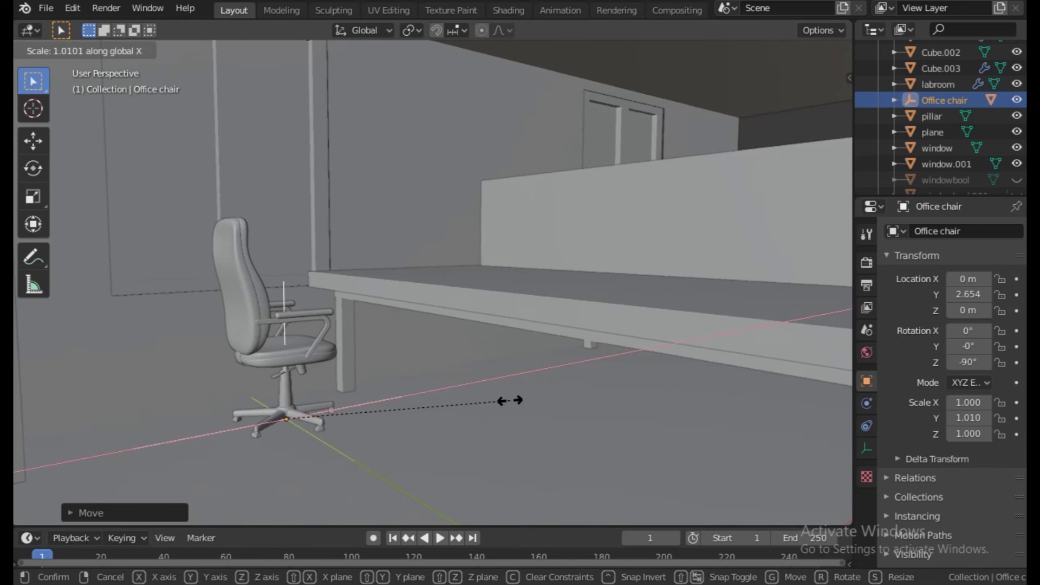
{"action": "key", "text": "Escape"}
Scale the office chair up uniformly to about 1.546 so it suits the height of the table
{"action": "key", "text": "s"}
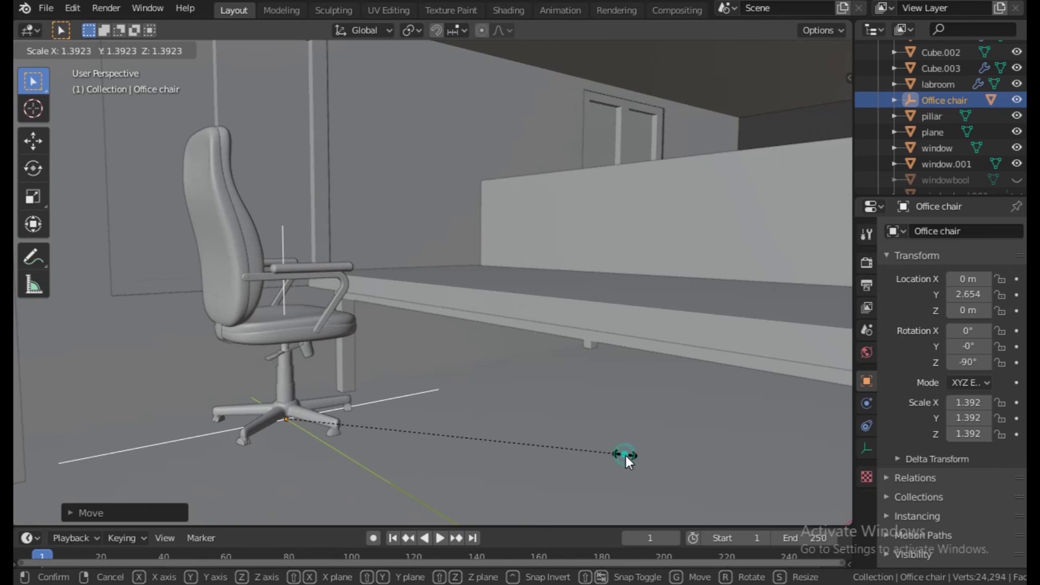
{"action": "left_click", "coordinate": [622, 453]}
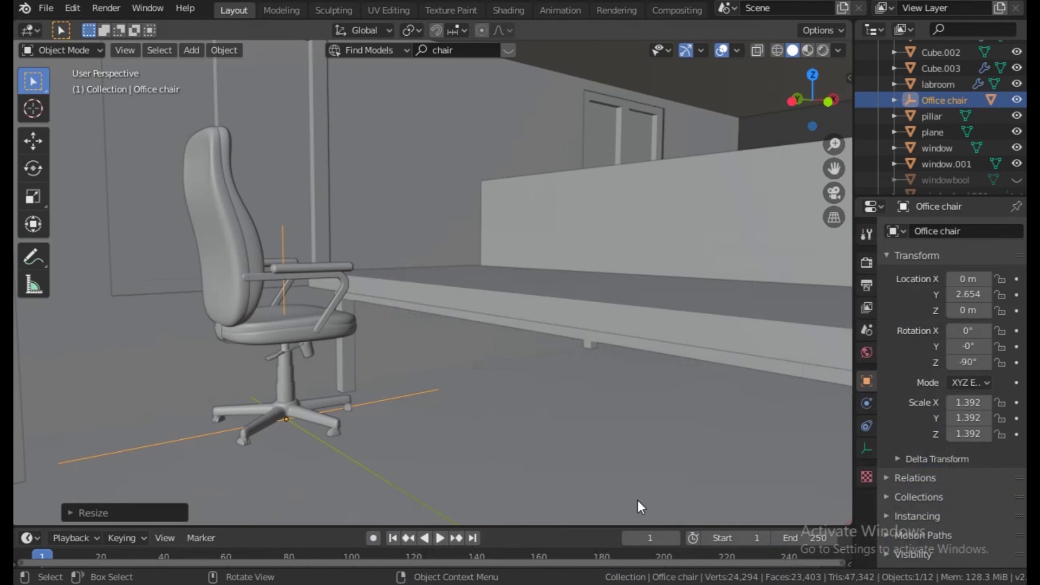
{"action": "key", "text": "s"}
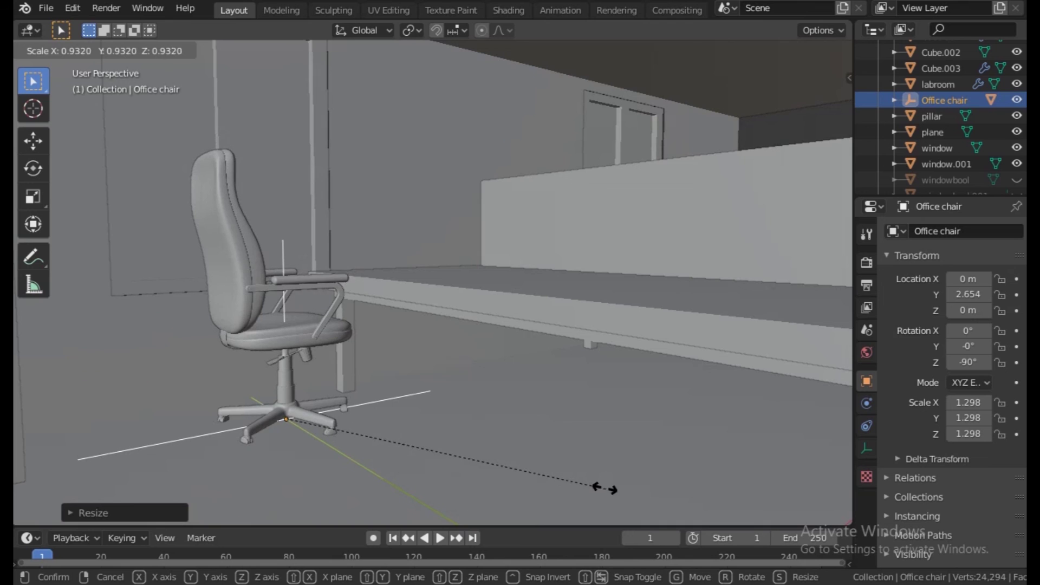
{"action": "left_click", "coordinate": [605, 489]}
{"action": "scroll", "coordinate": [606, 488], "scroll_direction": "down", "scroll_amount": 3}
{"action": "middle_click_drag", "start_coordinate": [606, 489], "coordinate": [708, 423]}
{"action": "key", "text": "s"}
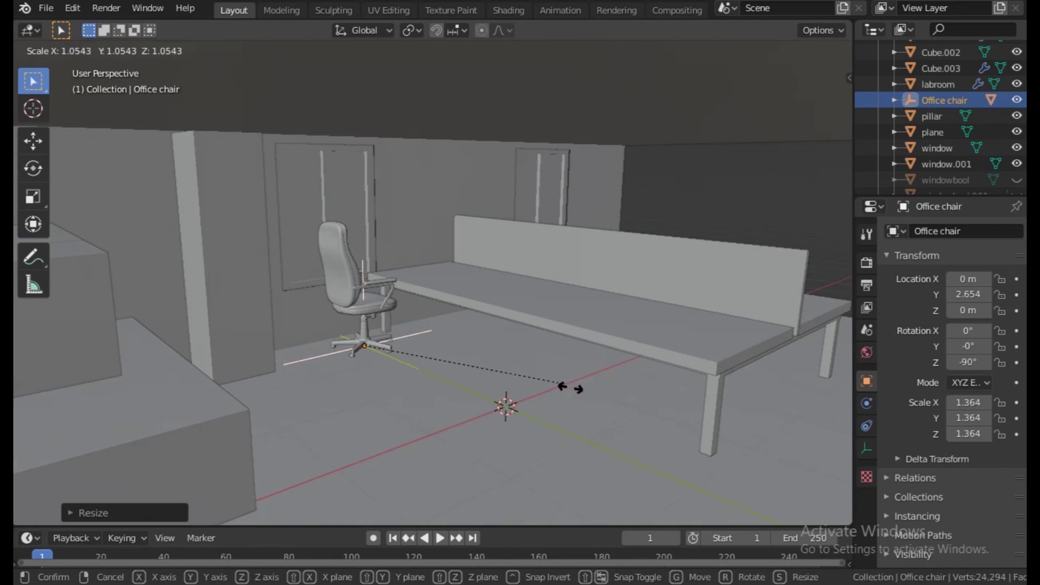
{"action": "left_click", "coordinate": [590, 393]}
{"action": "mouse_move", "coordinate": [632, 388]}
{"action": "middle_mouse_down"}
{"action": "mouse_move", "coordinate": [651, 385]}
{"action": "mouse_move", "coordinate": [463, 389]}
{"action": "mouse_move", "coordinate": [560, 366]}
{"action": "mouse_move", "coordinate": [574, 390]}
{"action": "mouse_move", "coordinate": [639, 394]}
{"action": "mouse_move", "coordinate": [639, 381]}
{"action": "middle_mouse_up"}
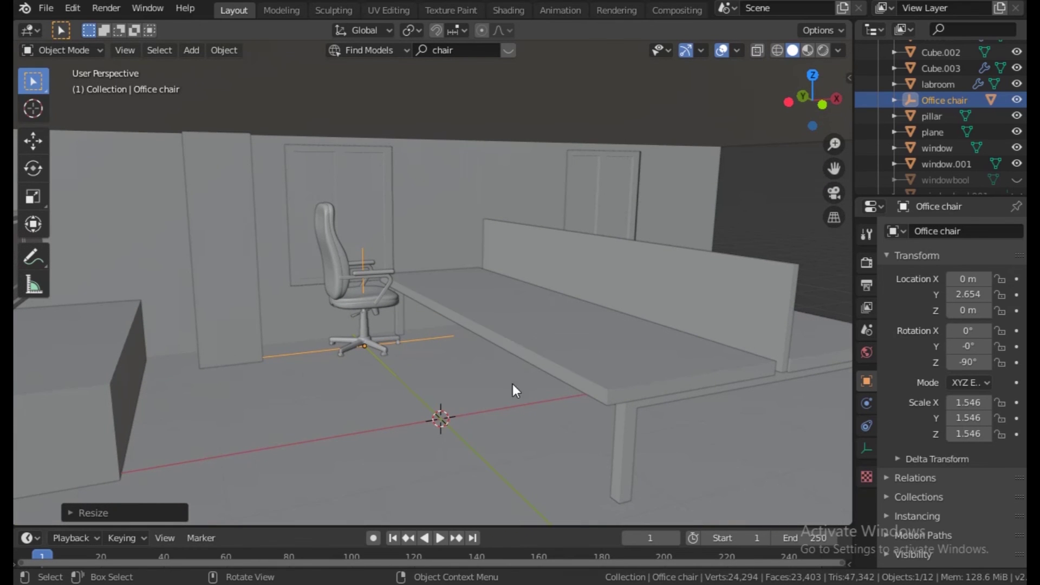
Select the office chair's mesh and add an Array modifier to it
{"action": "left_click", "coordinate": [368, 311]}
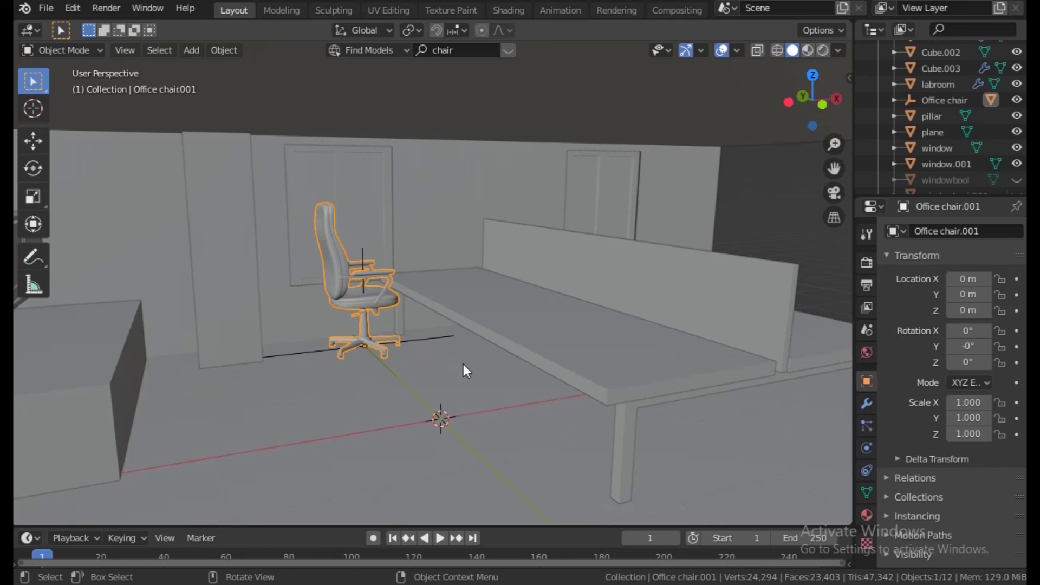
{"action": "middle_click_drag", "start_coordinate": [392, 313], "coordinate": [437, 337]}
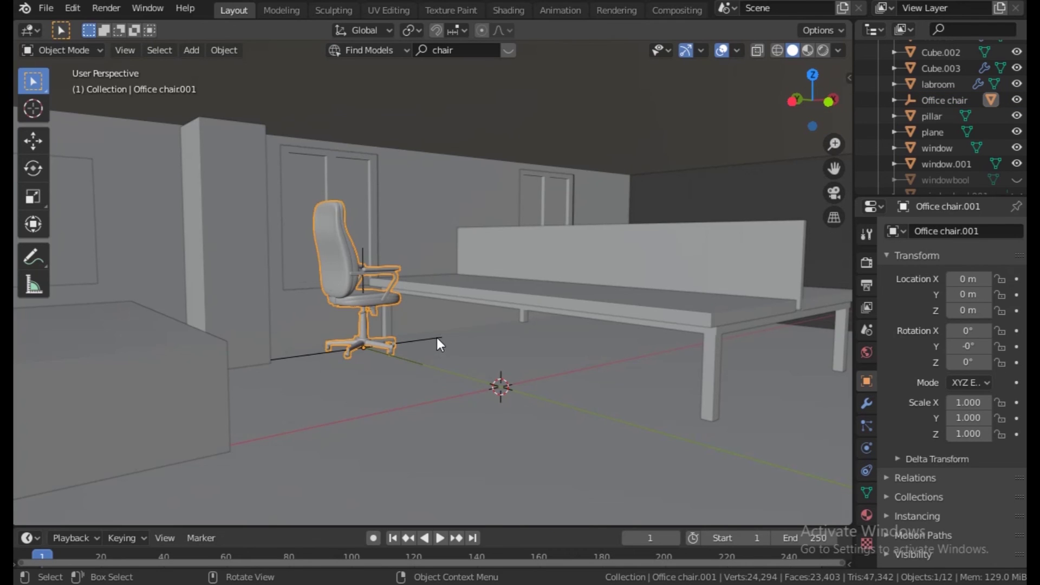
{"action": "left_click", "coordinate": [867, 404]}
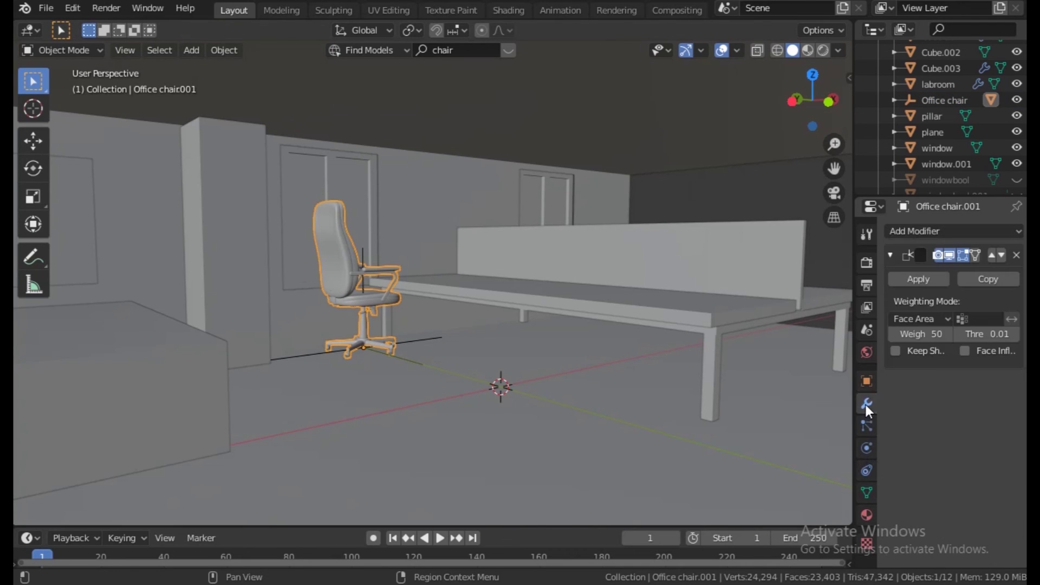
{"action": "left_click", "coordinate": [930, 231]}
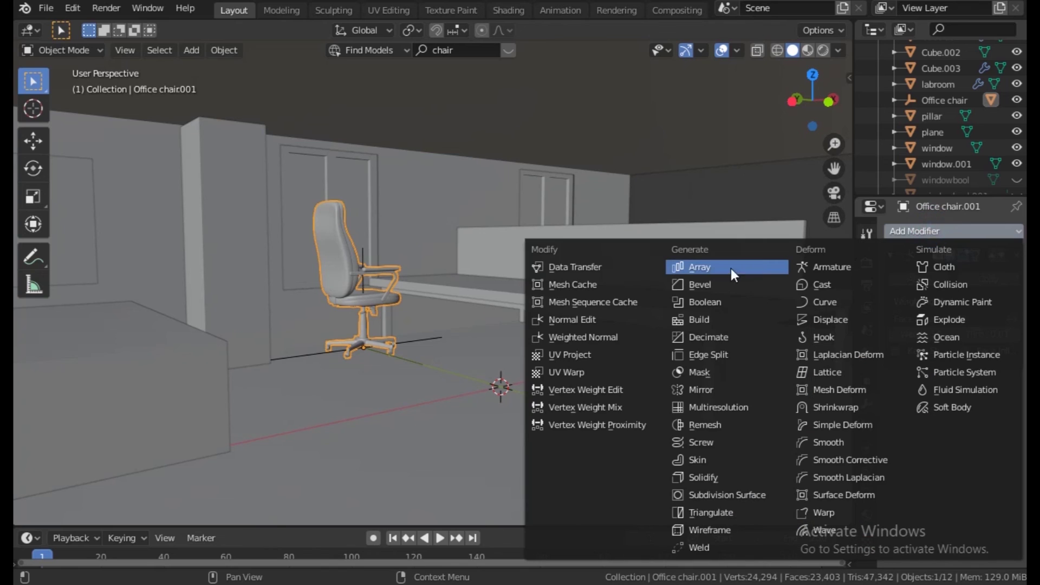
{"action": "left_click", "coordinate": [709, 268]}
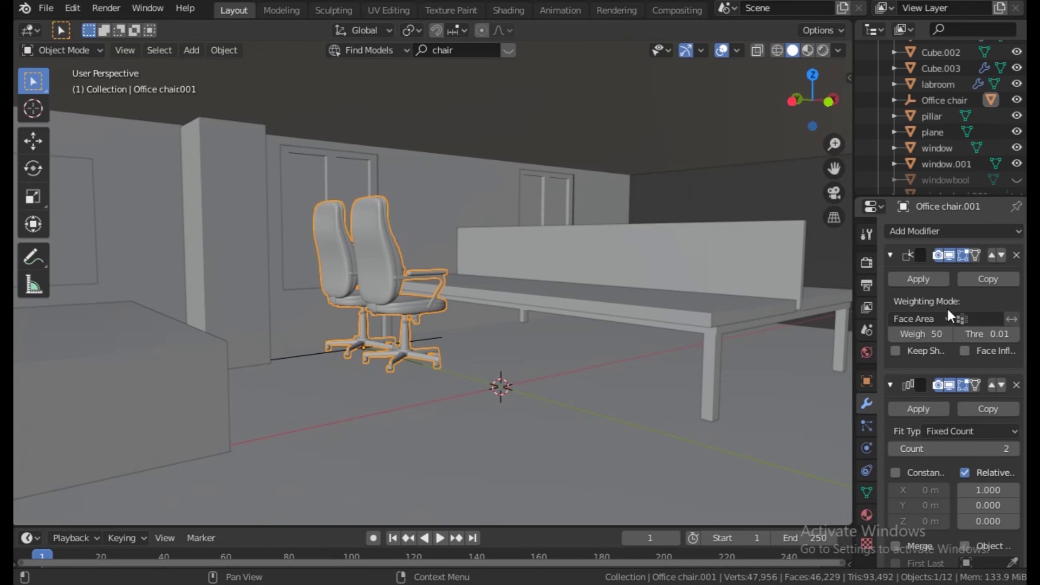
Collapse the chair's weighting modifier and set the array to a count of 3 with a relative X offset of 2.1
{"action": "left_click", "coordinate": [892, 255]}
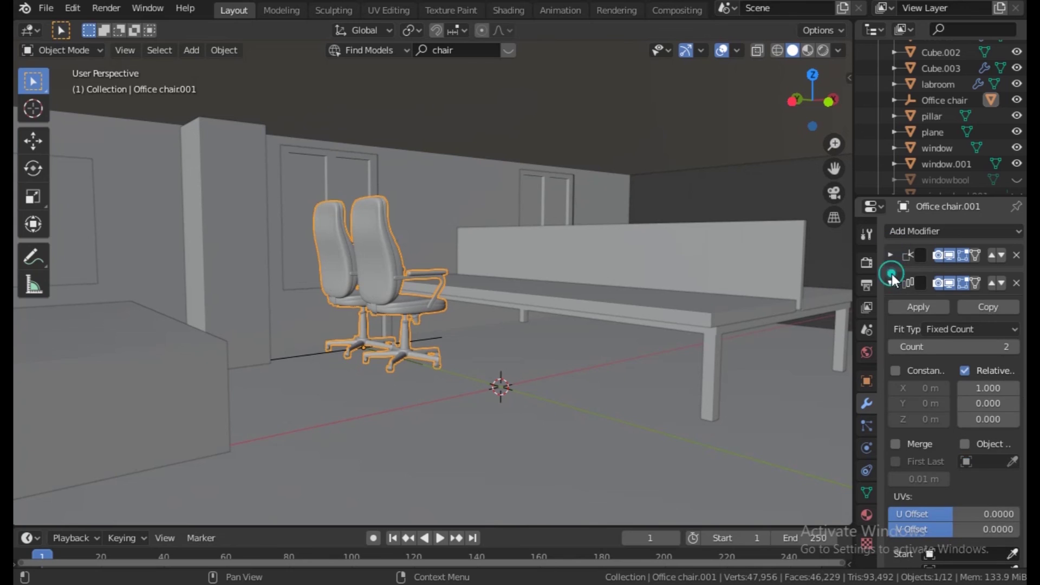
{"action": "left_click", "coordinate": [889, 283]}
{"action": "left_click", "coordinate": [889, 283]}
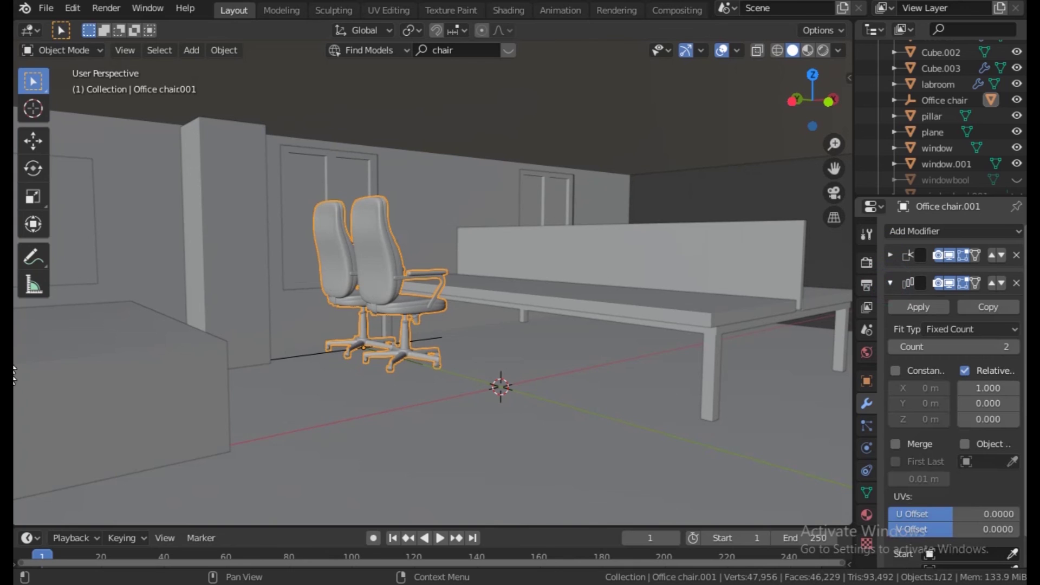
{"action": "left_click", "coordinate": [1016, 344]}
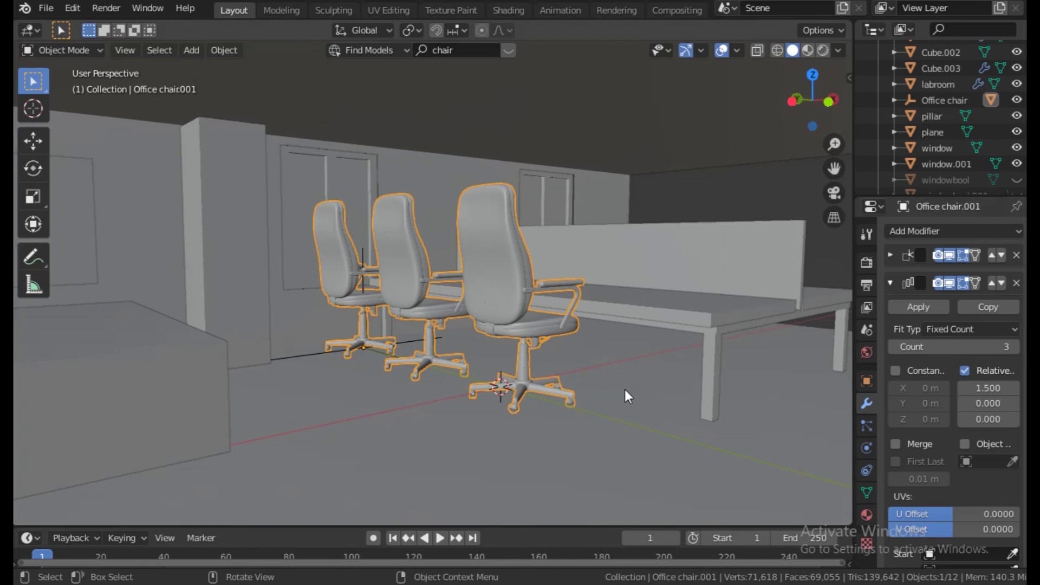
{"action": "middle_click_drag", "start_coordinate": [625, 389], "coordinate": [677, 385]}
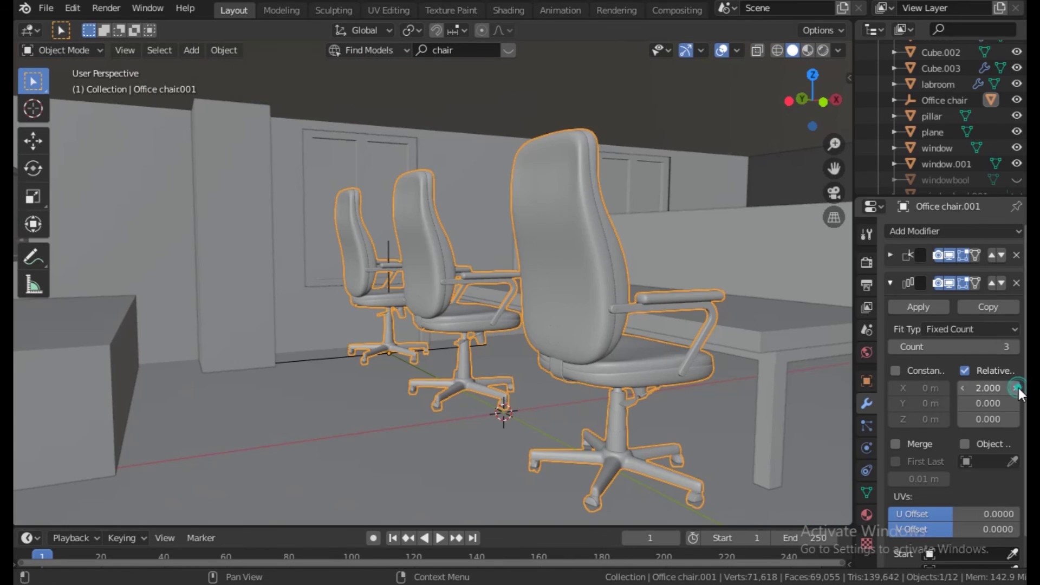
{"action": "left_click", "coordinate": [1016, 387]}
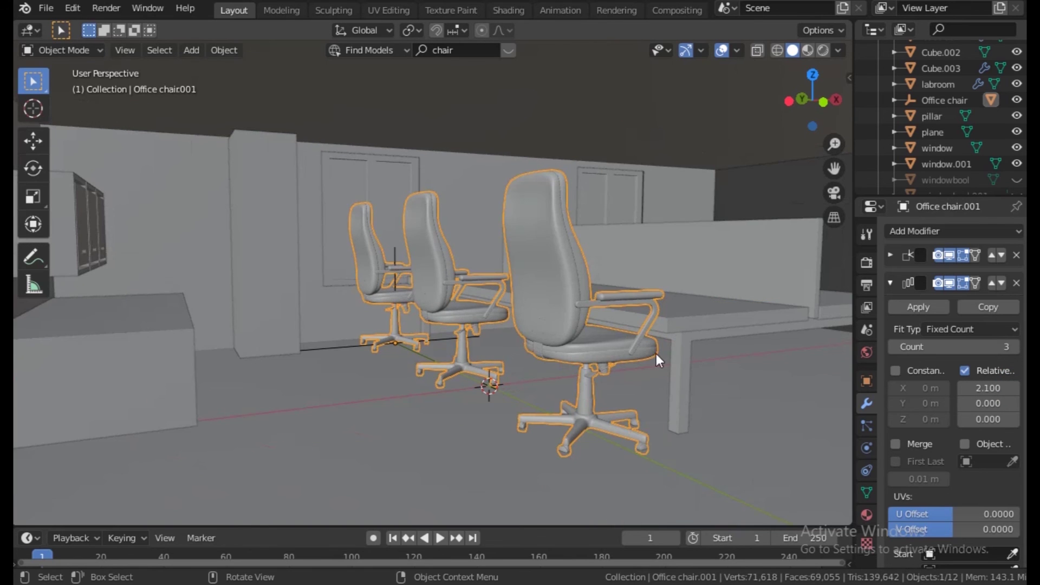
Move the row of arrayed chairs along global X, slightly away from the table edge
{"action": "middle_click_drag", "start_coordinate": [656, 353], "coordinate": [613, 363]}
{"action": "key", "text": "g"}
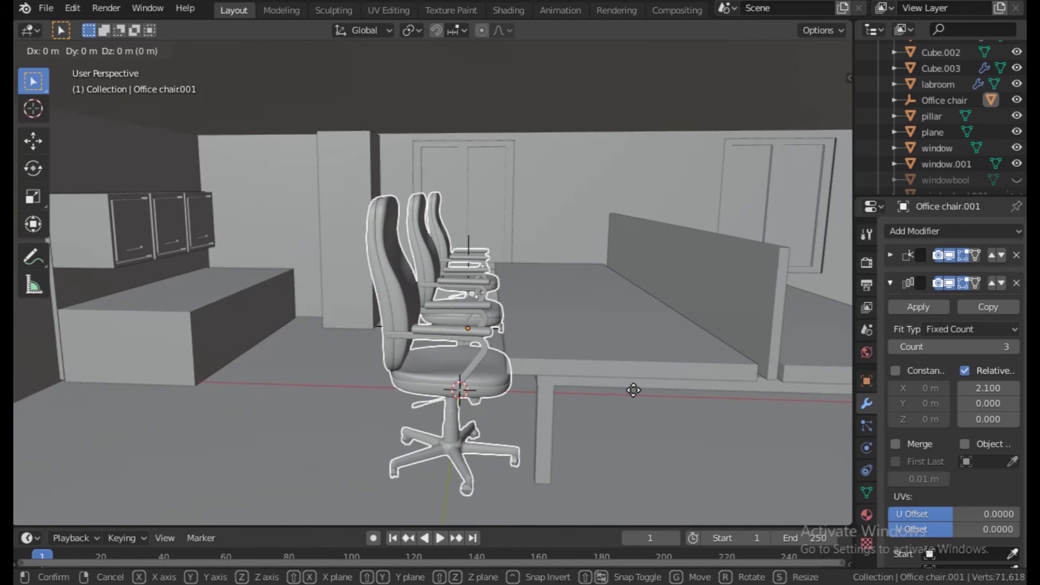
{"action": "key", "text": "x"}
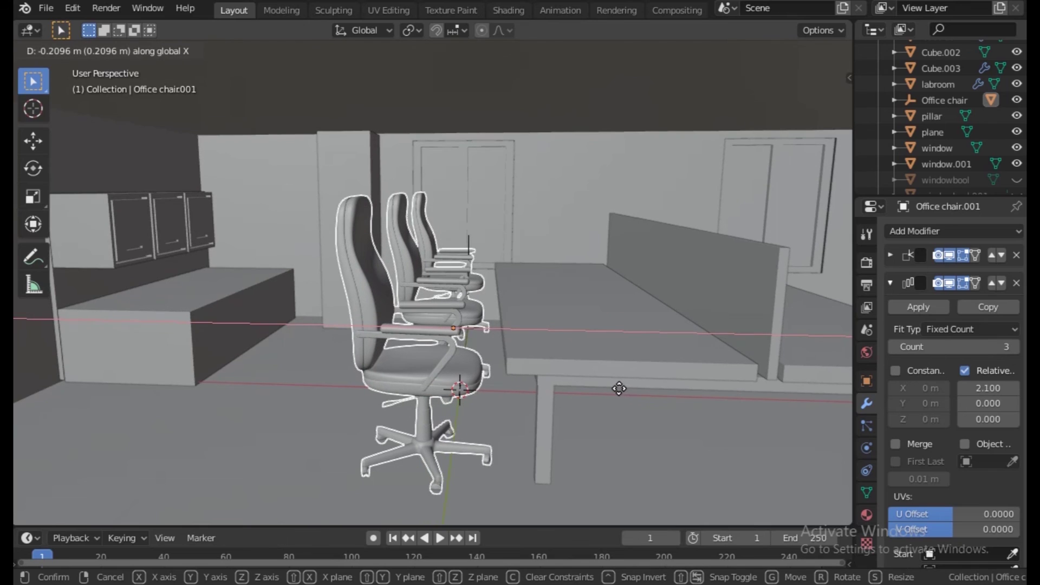